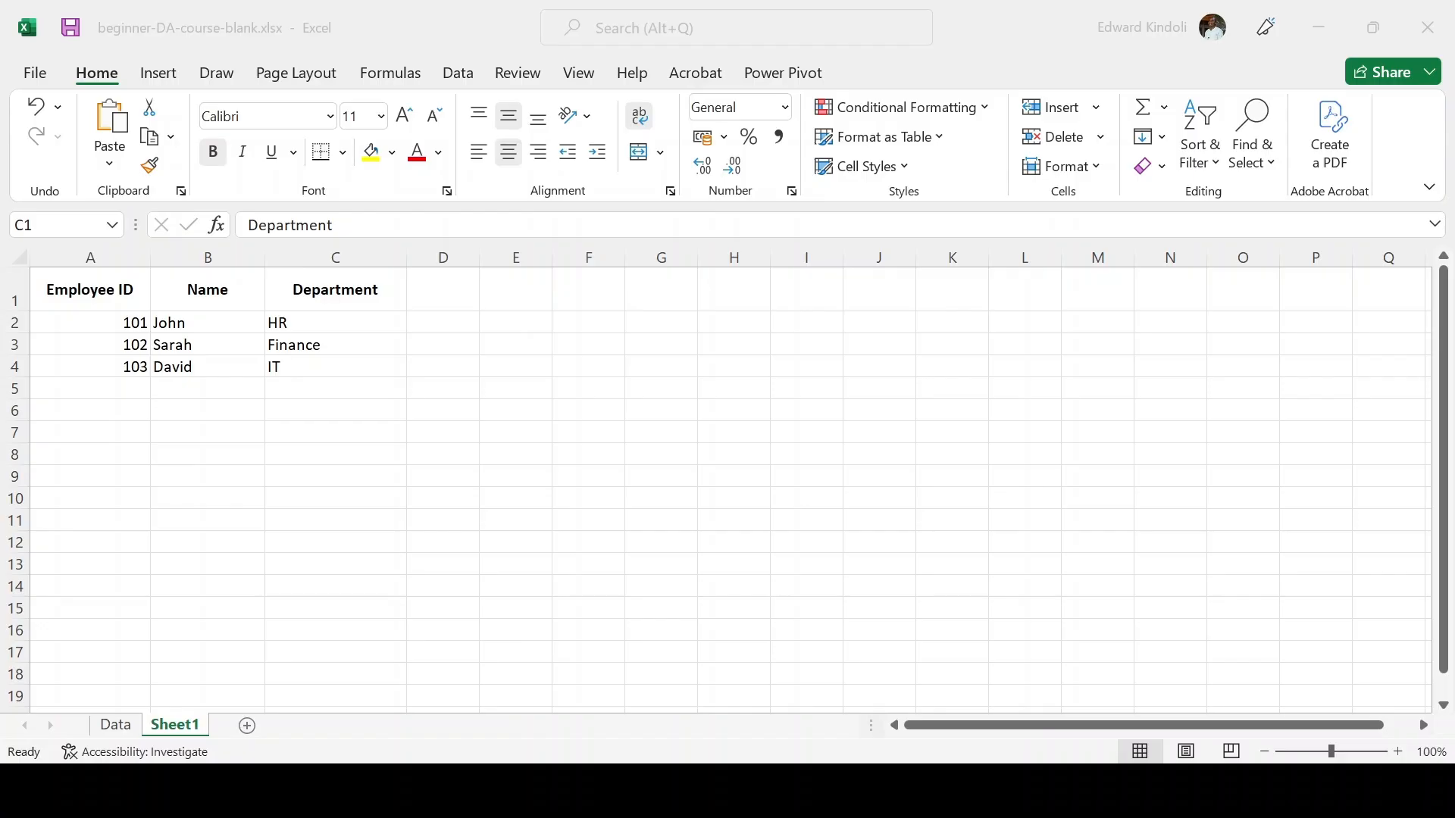
left_click(91, 289)
left_click(205, 289)
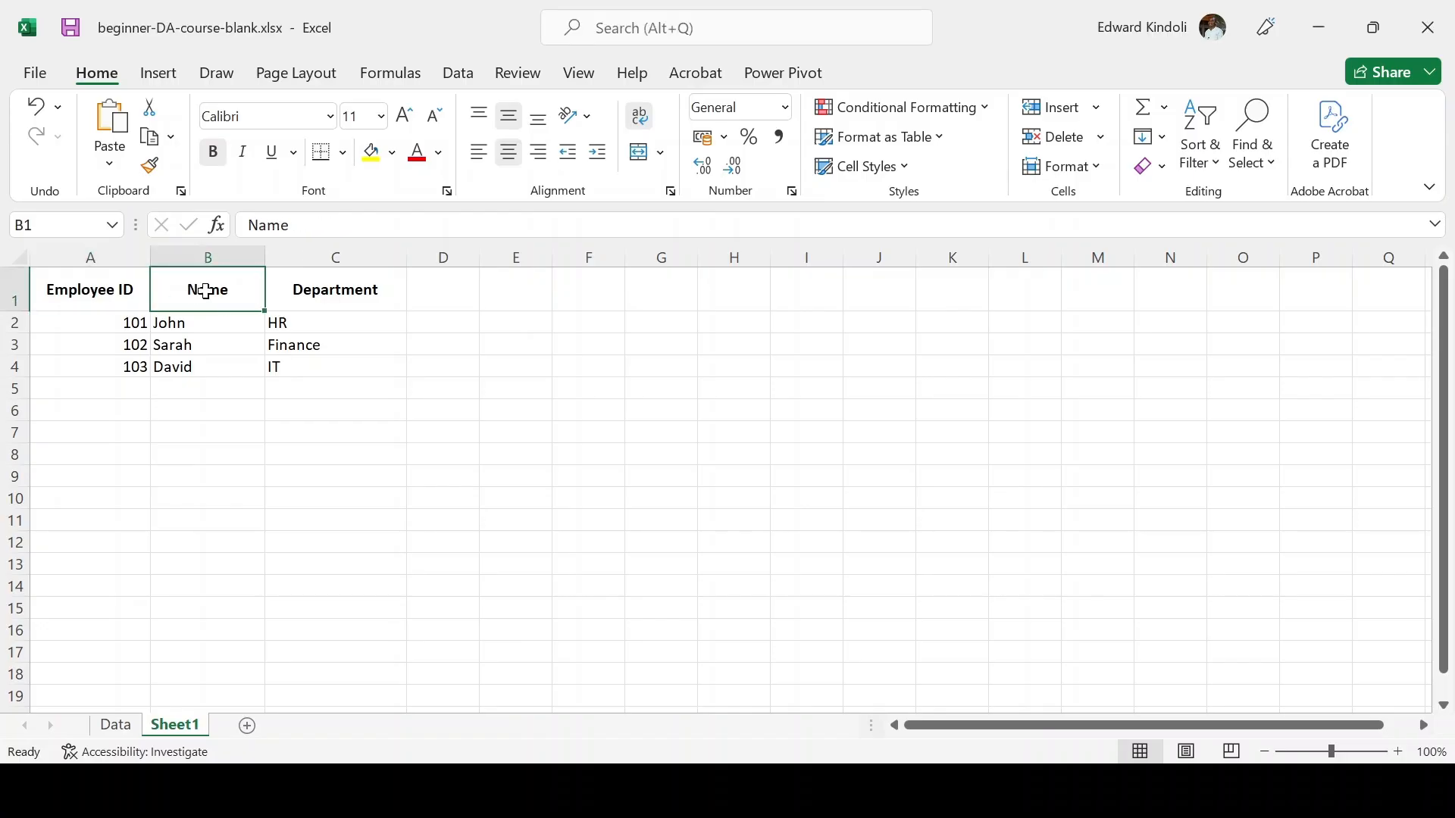
left_click(354, 289)
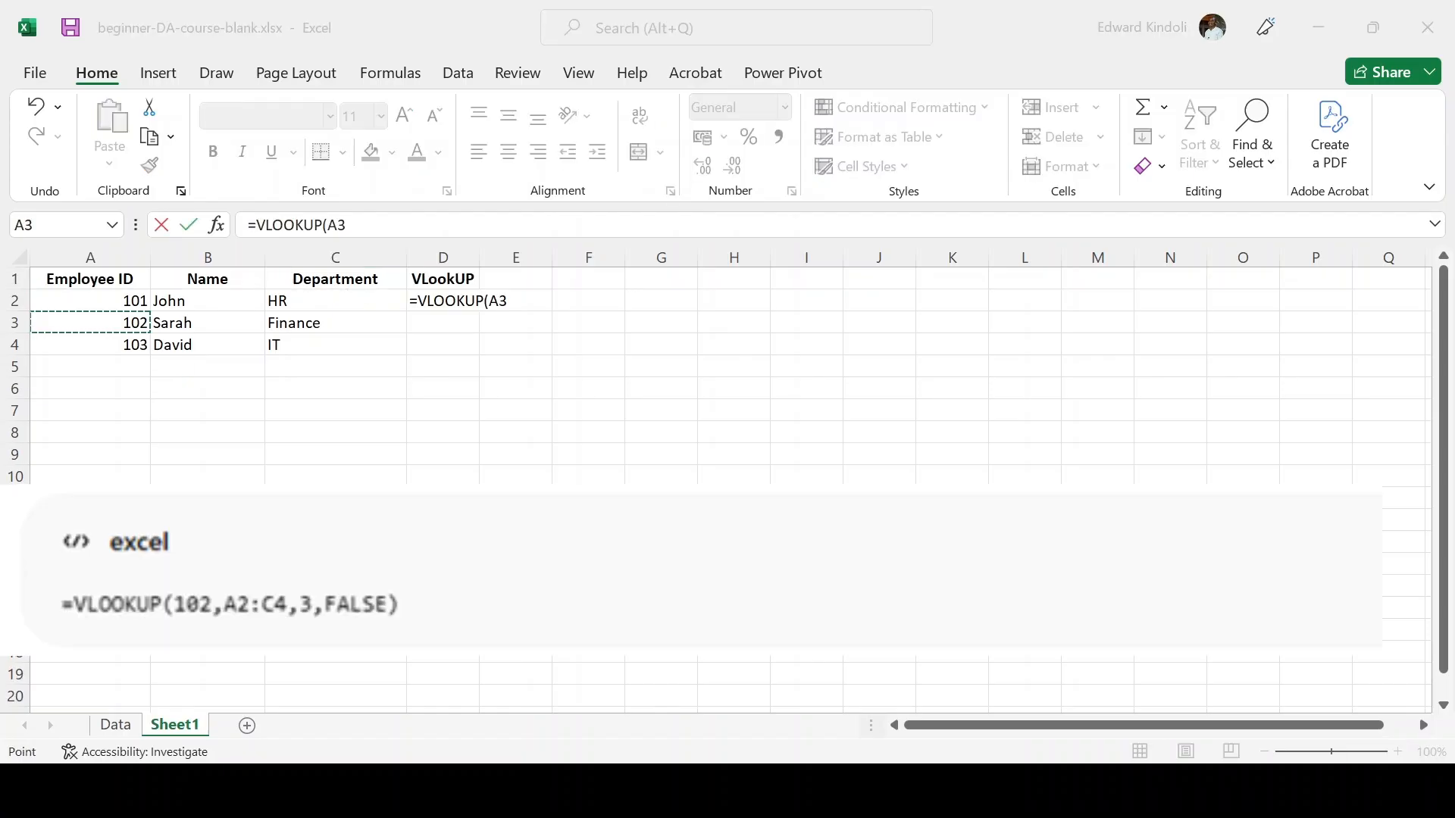
Complete the VLOOKUP formula in D2 as =VLOOKUP(A3,A2:C4,3,FALSE) to return the department for employee ID 102
left_click(130, 324)
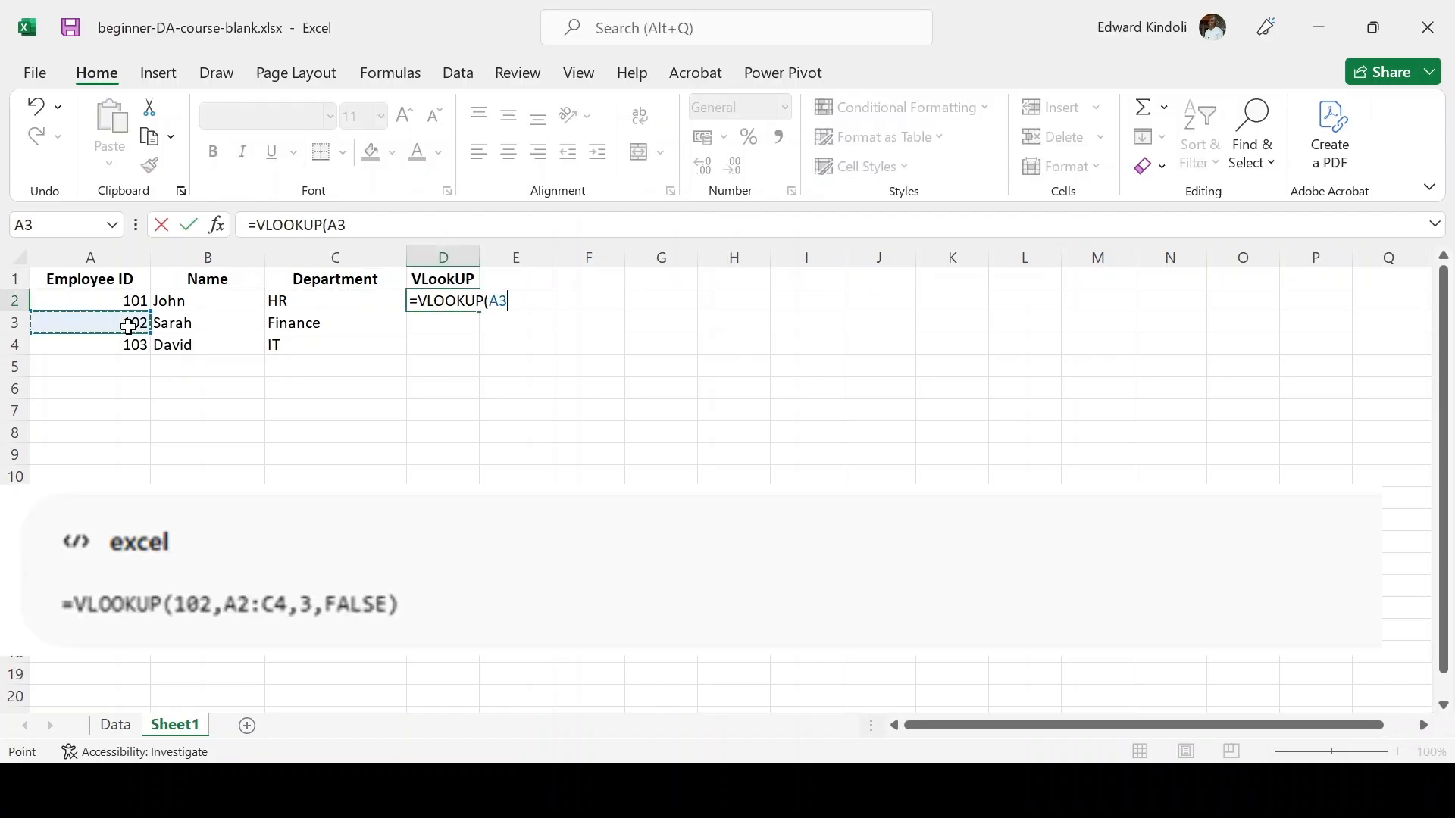
type(",")
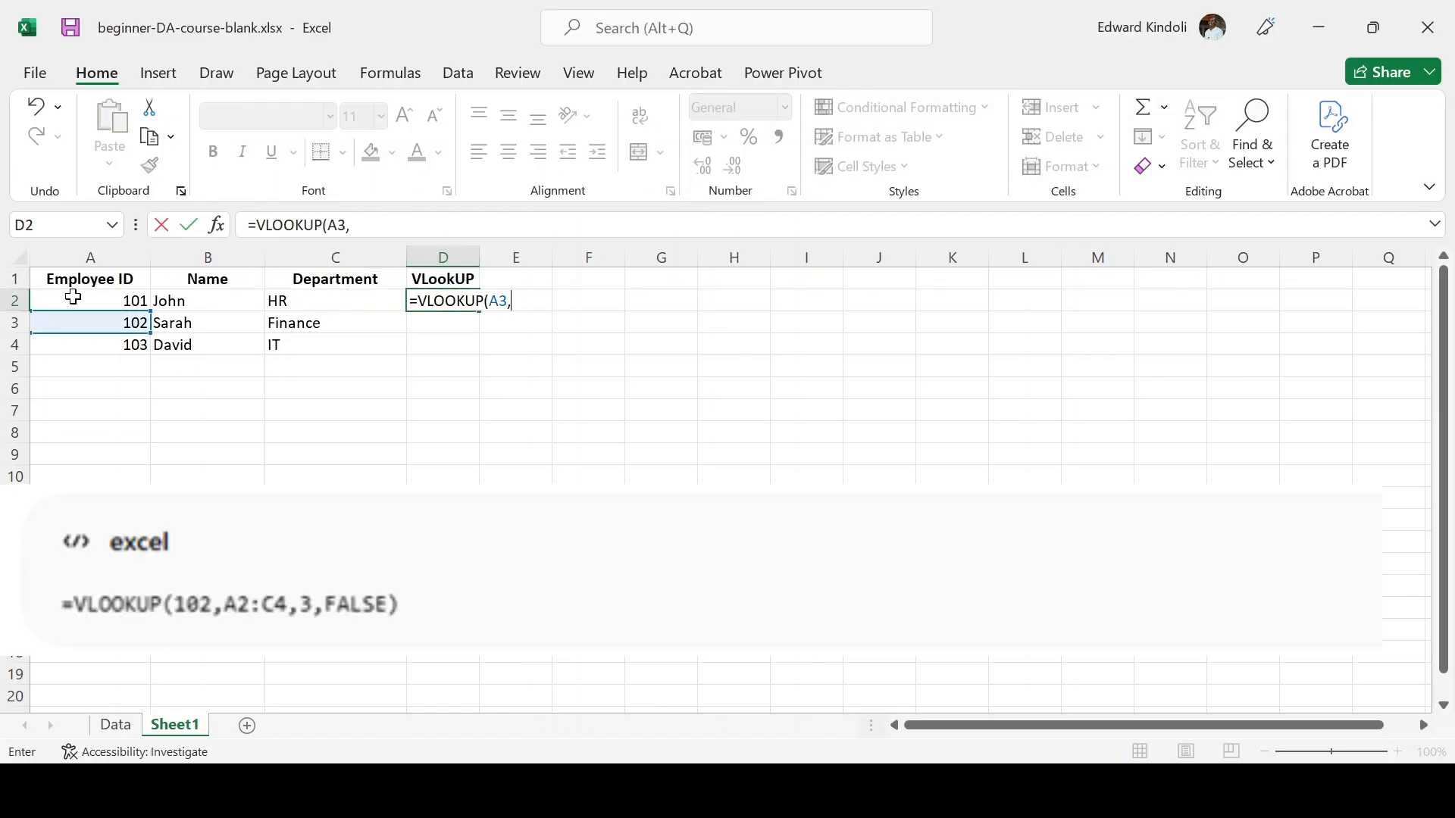
left_click_drag(72, 301, 332, 342)
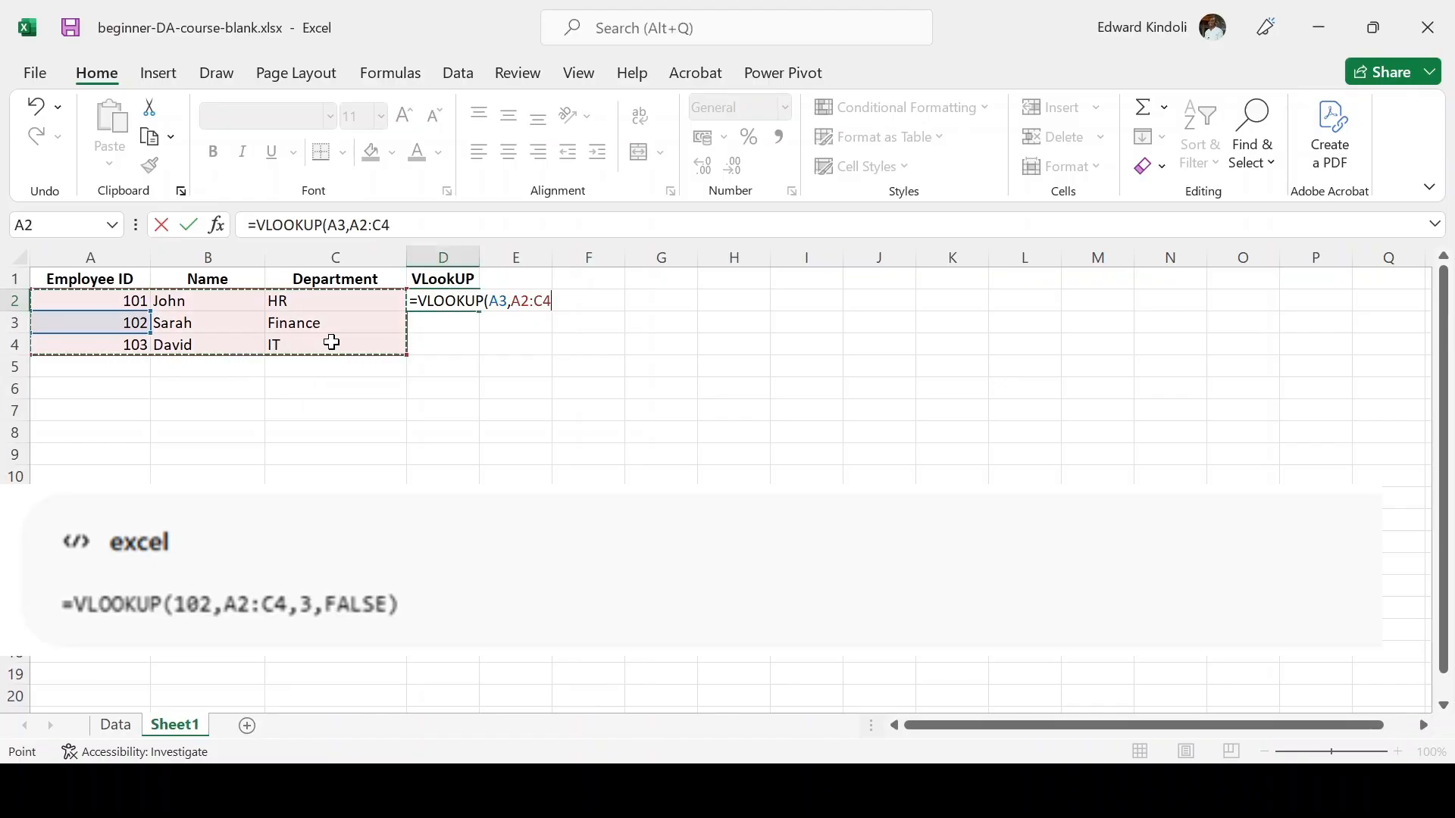
type(",3,")
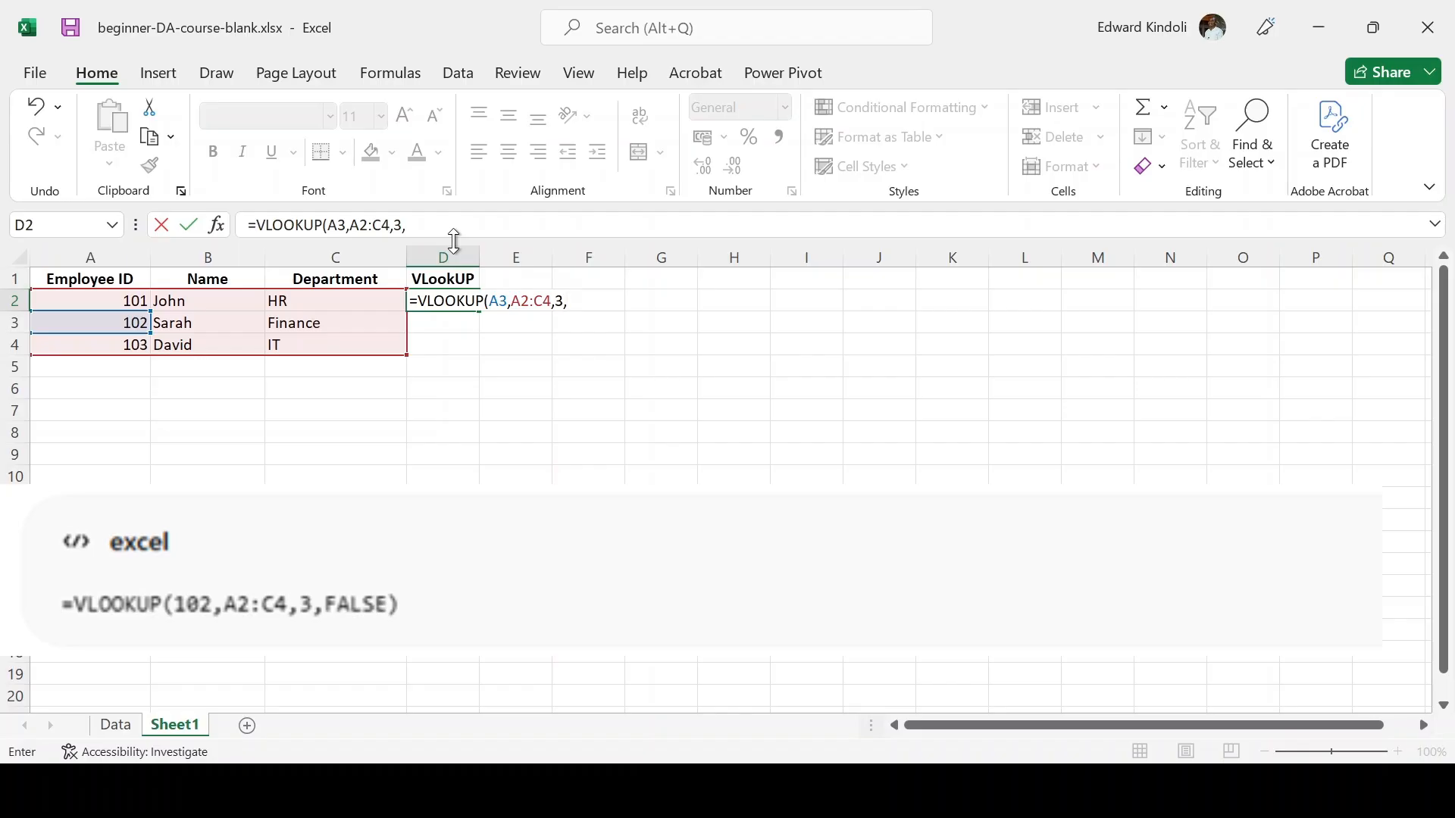
type("FALSE)")
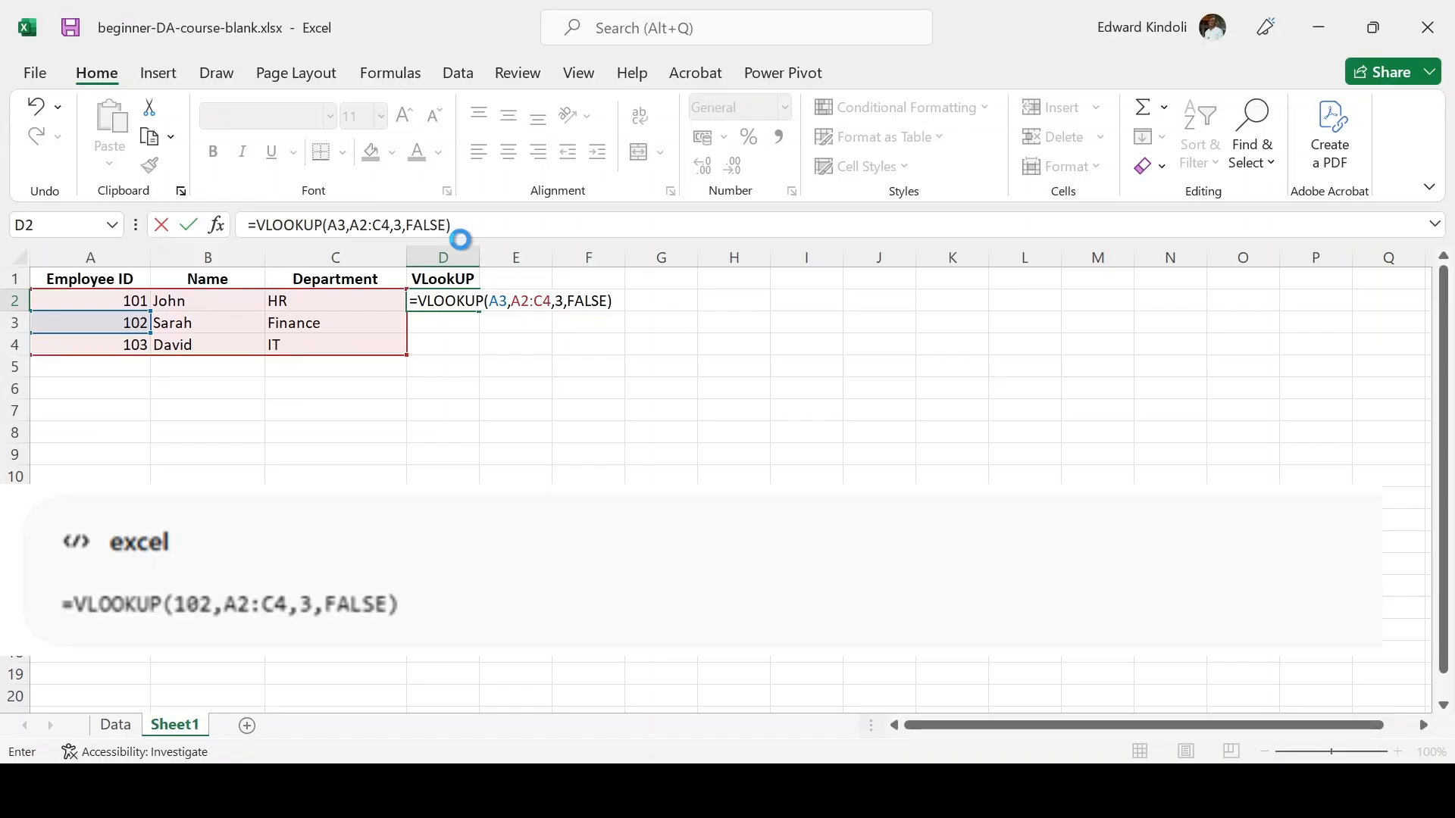
key("Return")
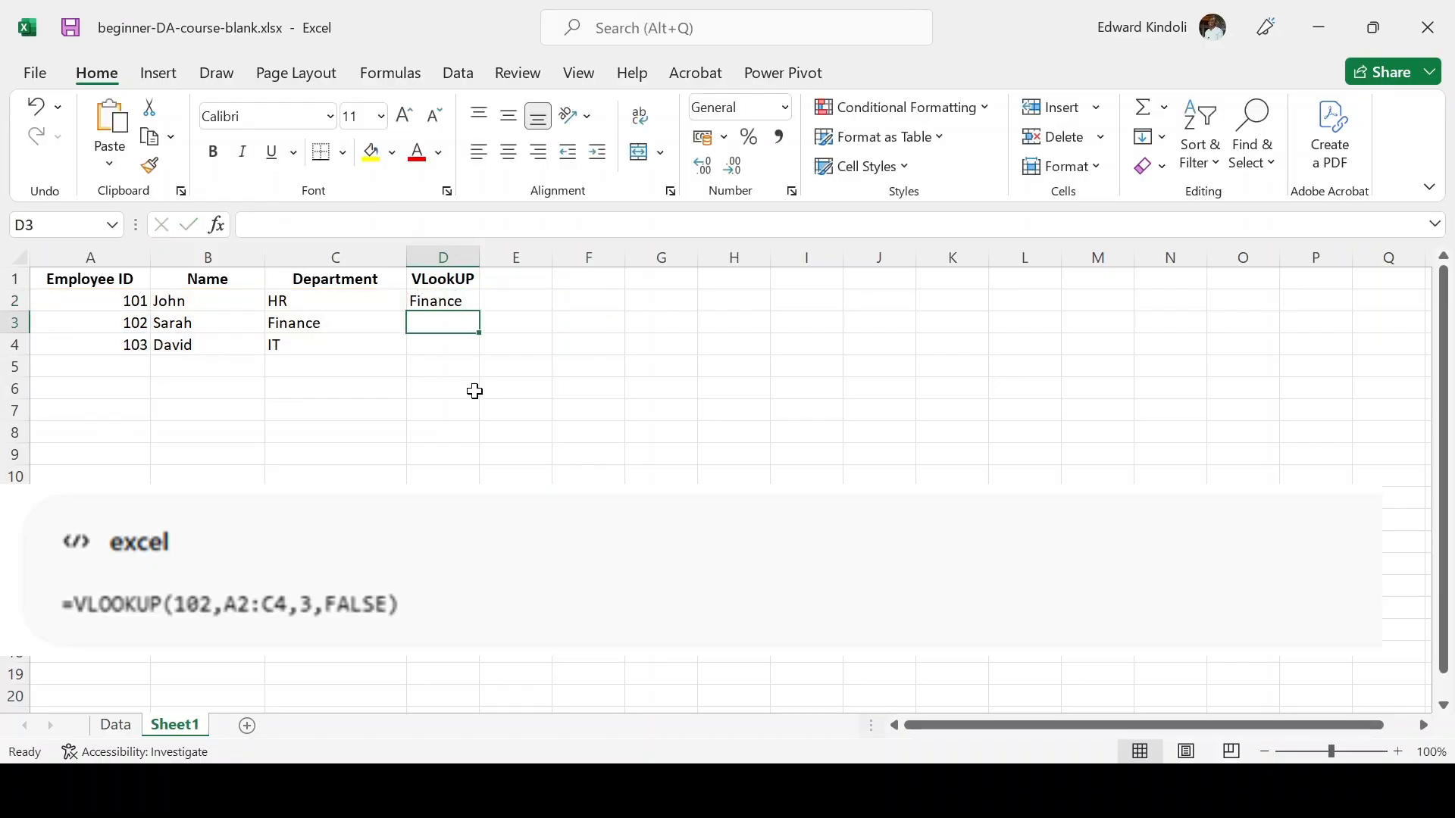
left_click(444, 305)
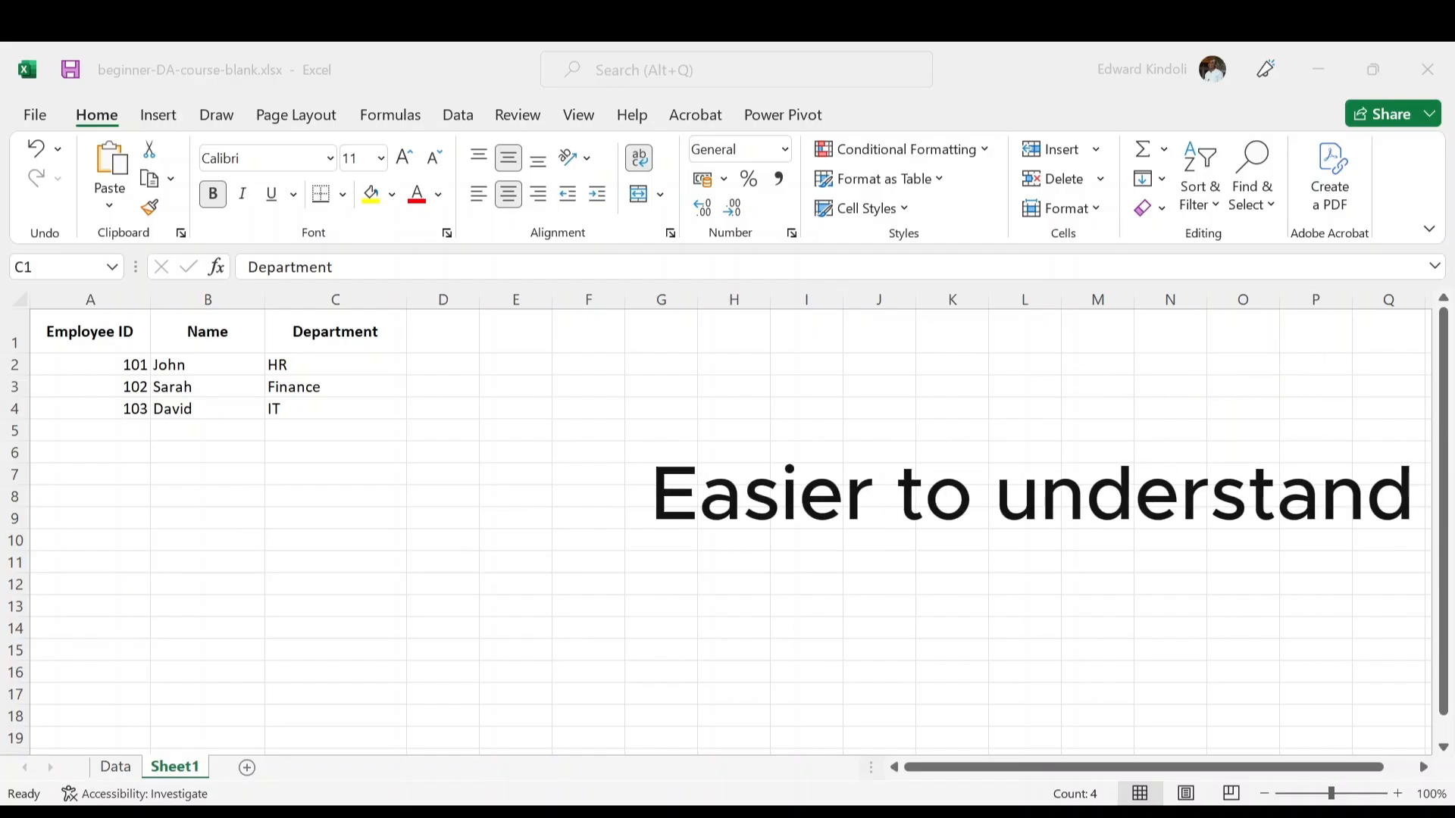
left_click(336, 299)
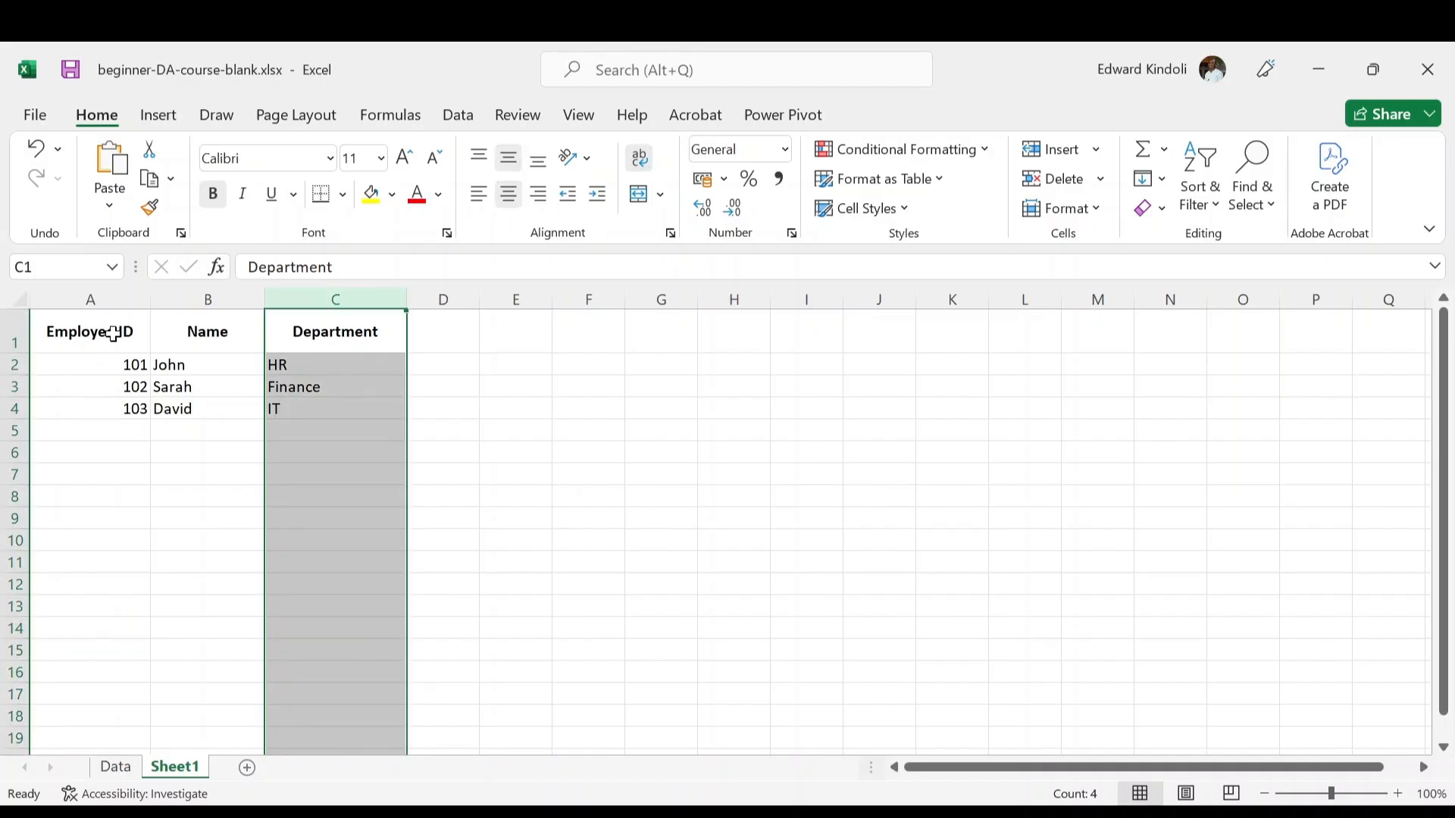
left_click(111, 392)
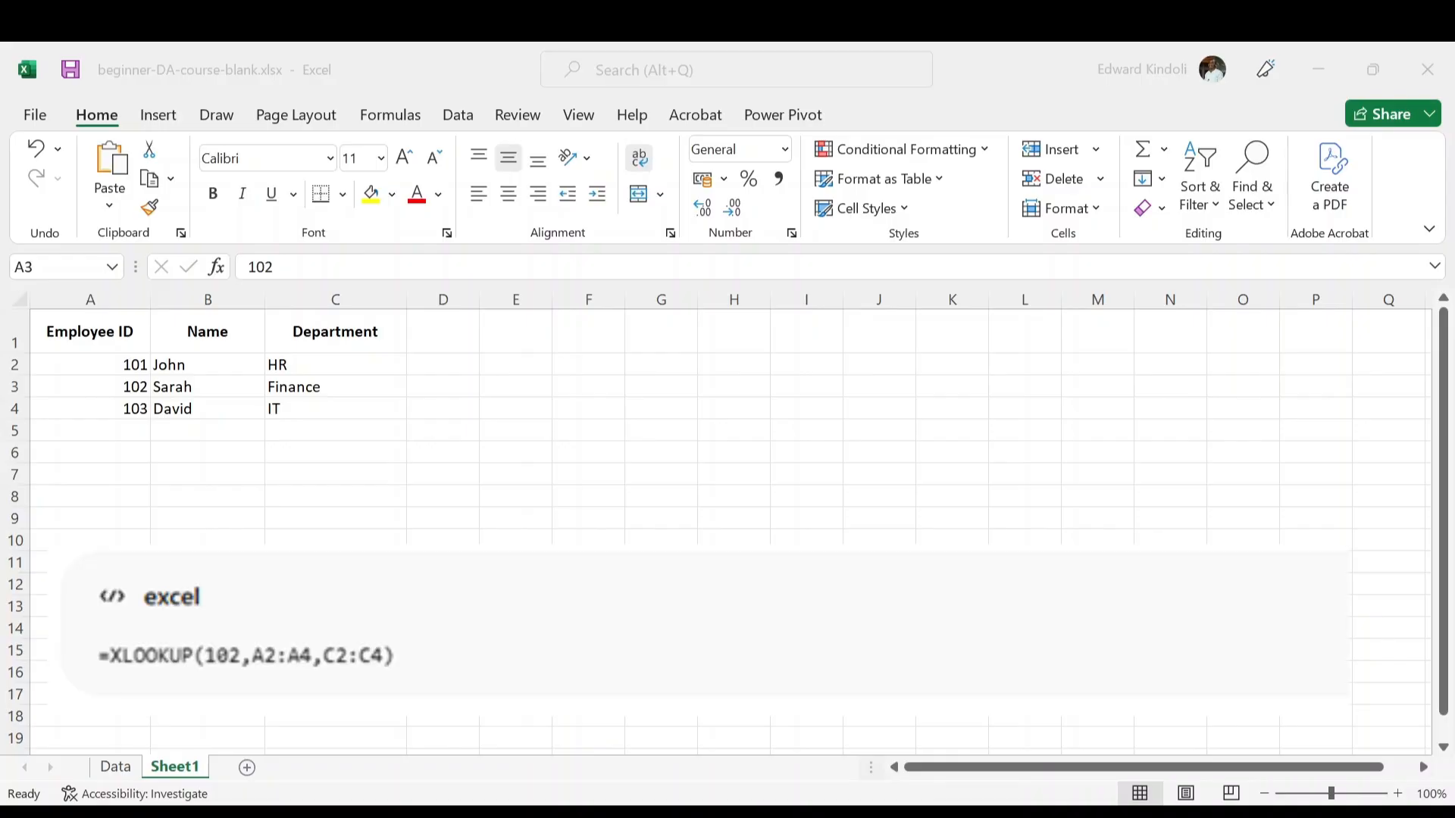
left_click(143, 383)
left_click_drag(84, 361, 334, 410)
left_click(114, 361)
left_click(351, 413)
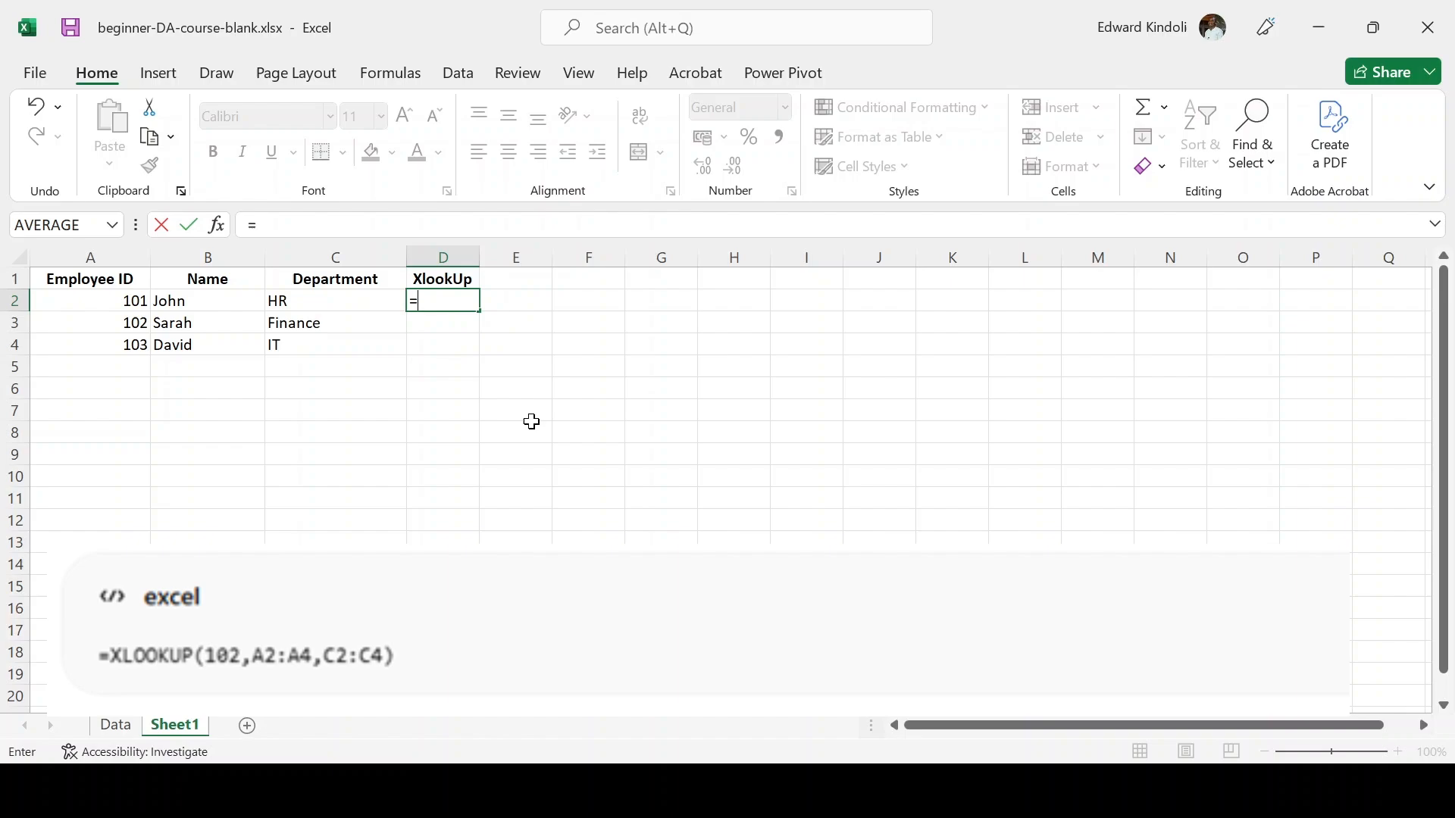
Enter =XLOOKUP(A3,A1:A4,C1:C4) in D2 to return the department for employee ID 102
type("x")
type("l")
key("Tab")
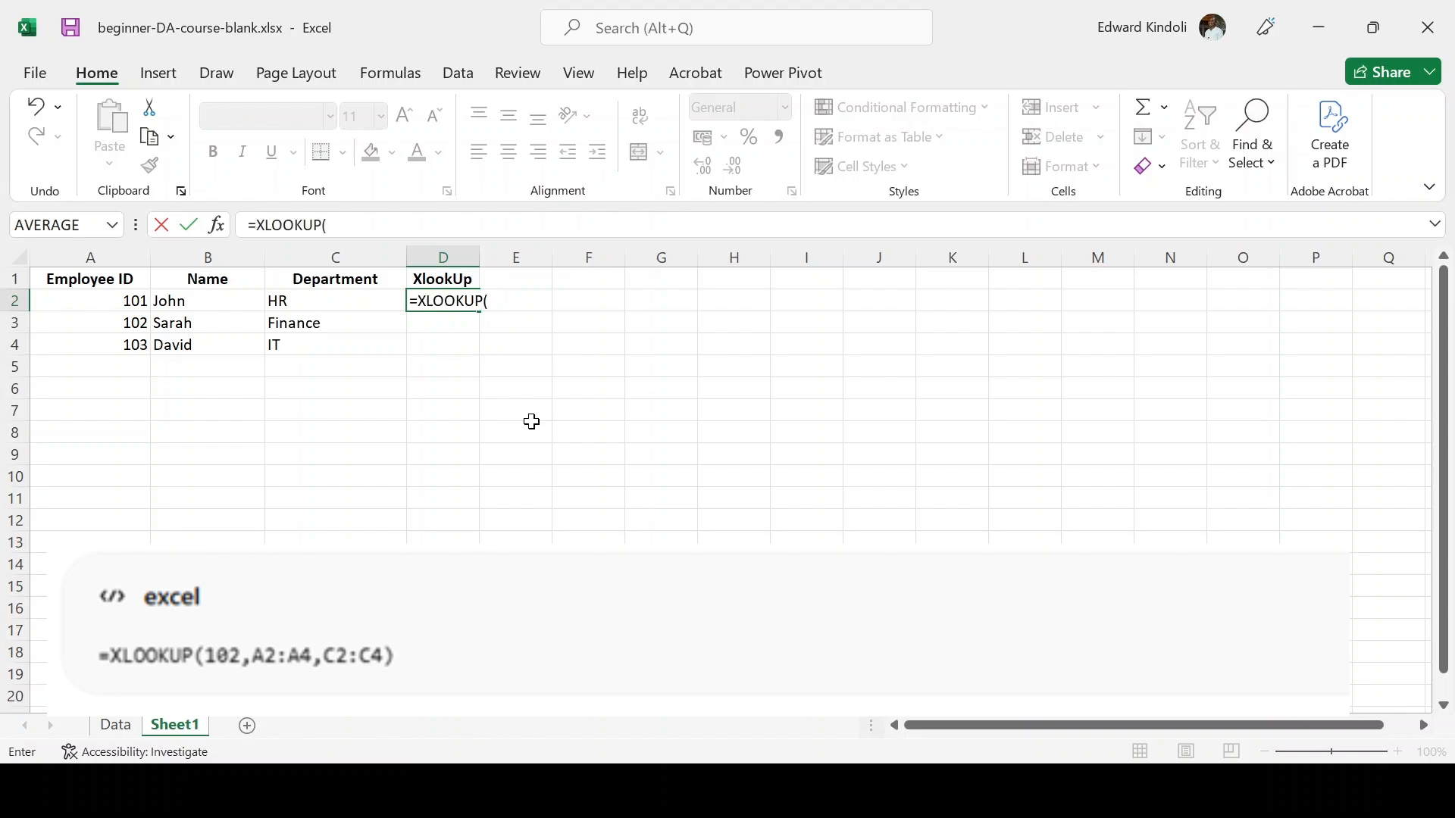
key("alt+Tab")
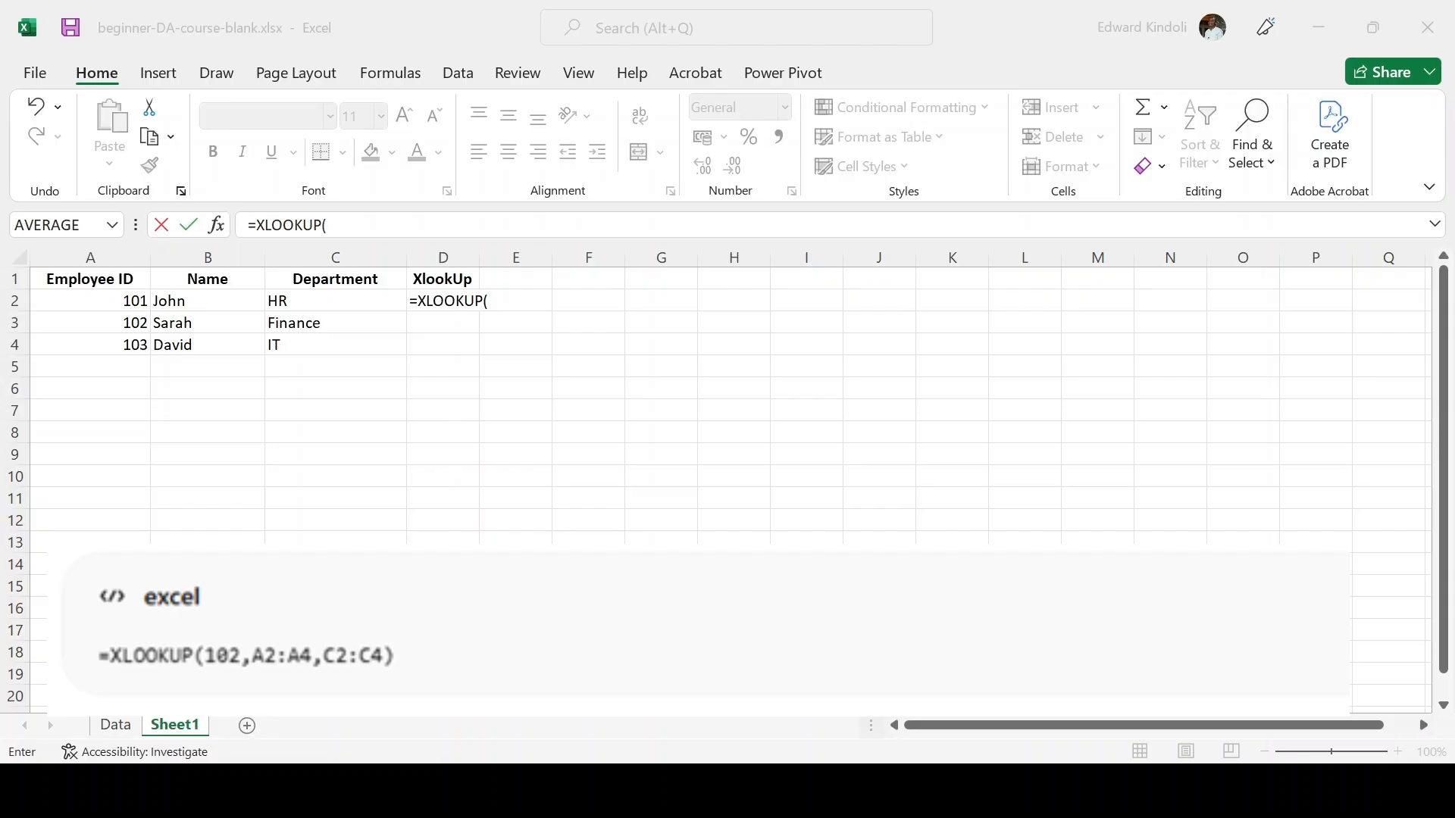
key("alt+Tab")
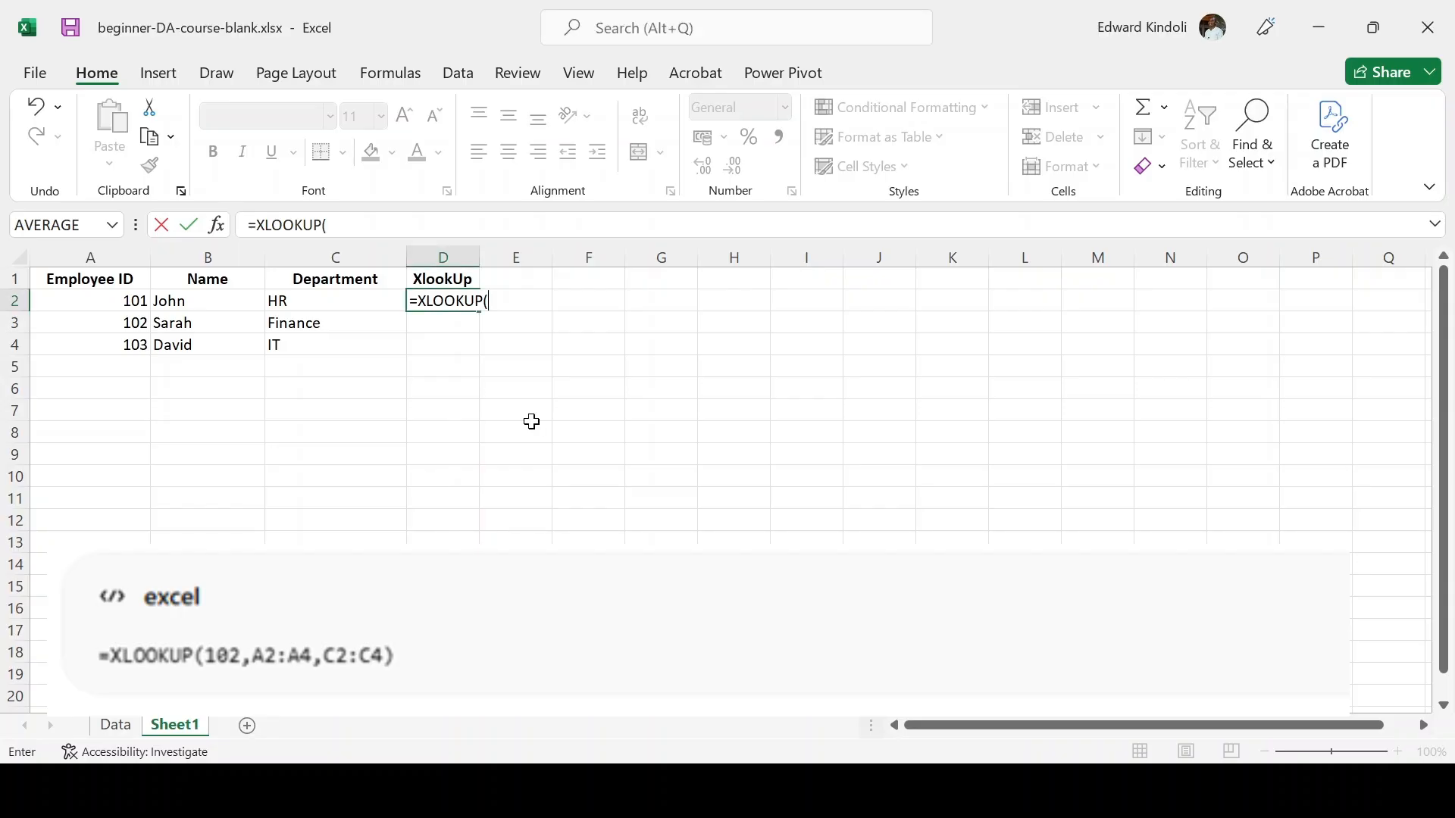
left_click(119, 326)
type(",A1:A4,")
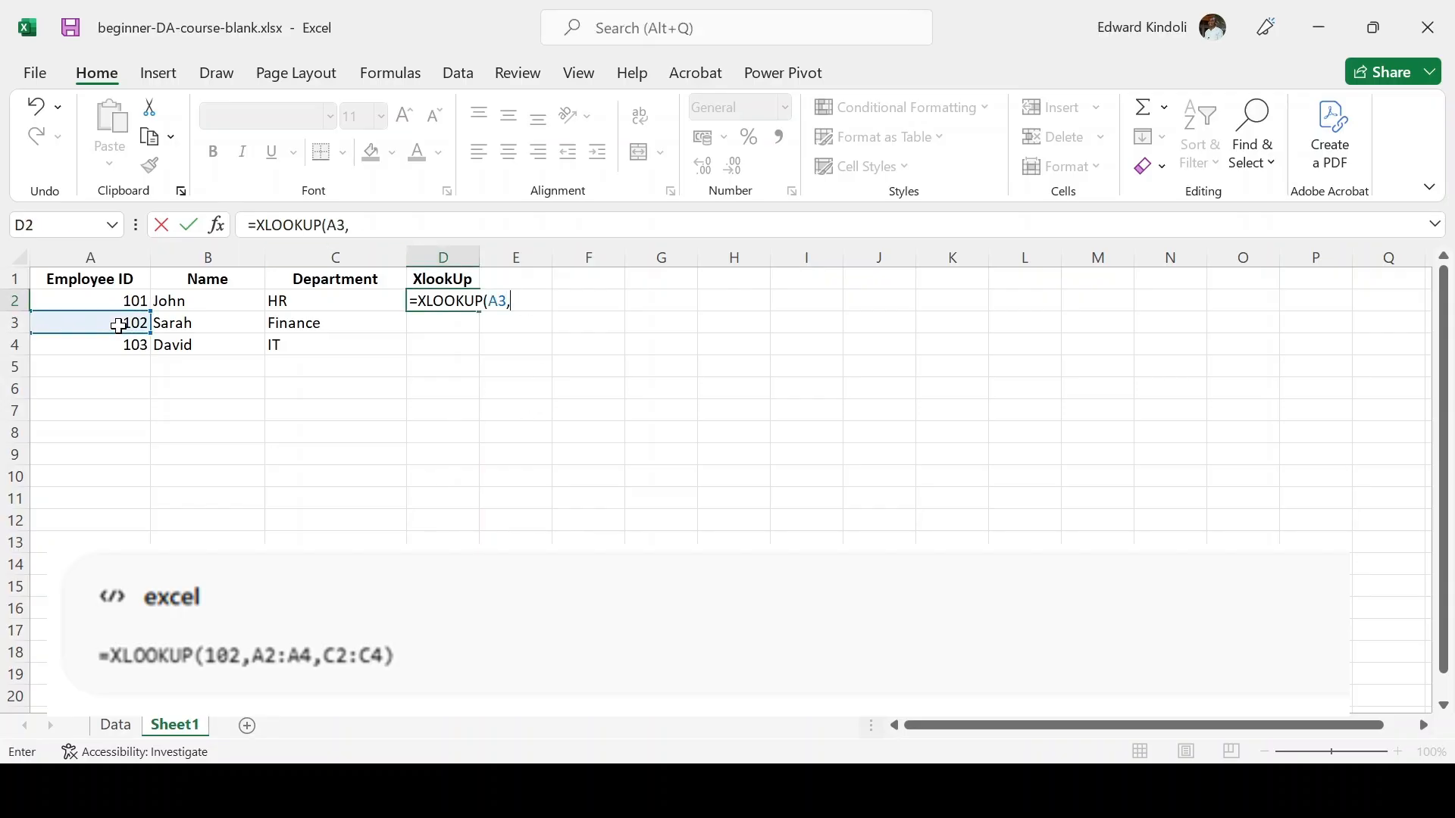
left_click_drag(335, 280, 336, 343)
type(")")
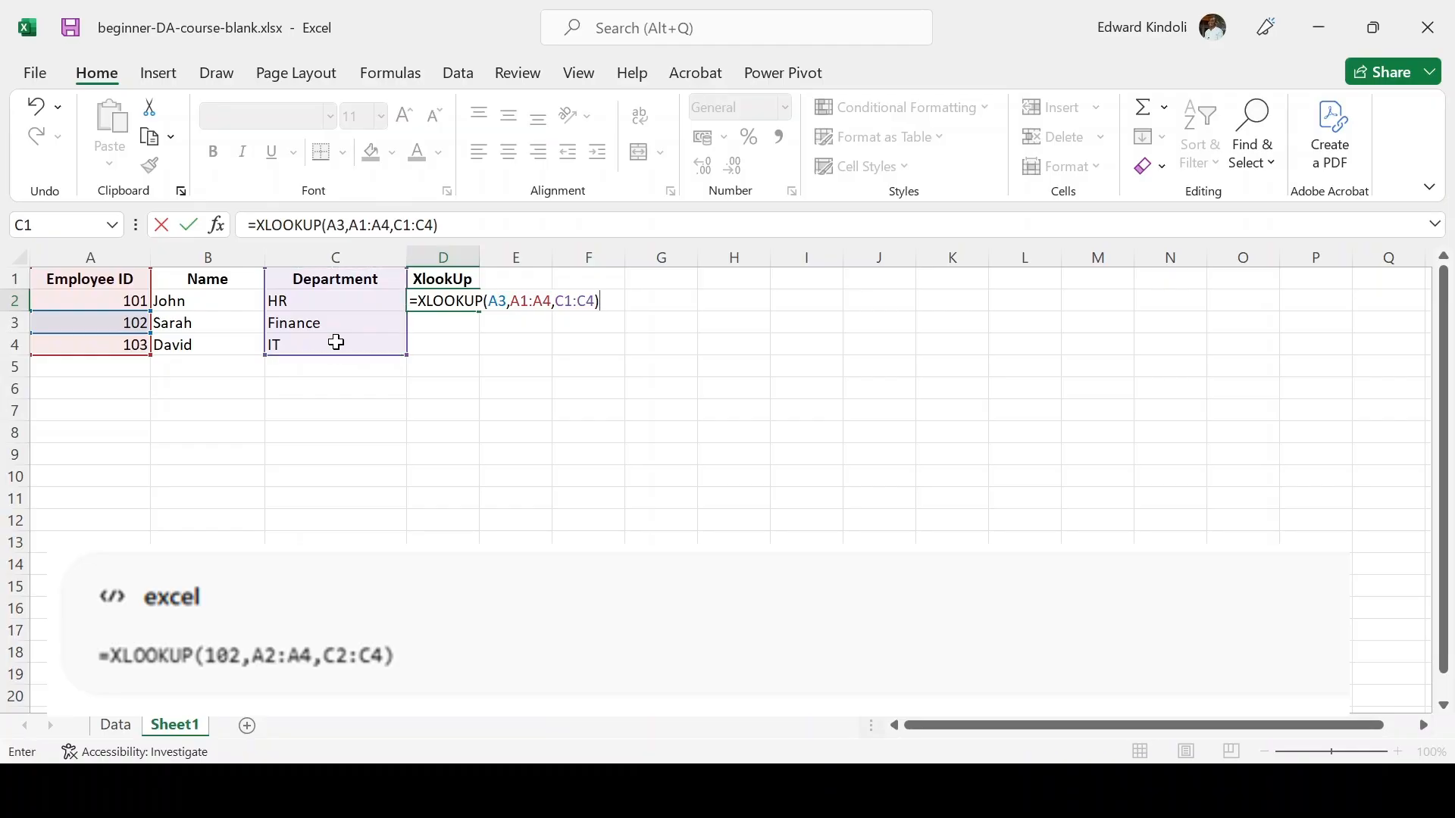
key("Return")
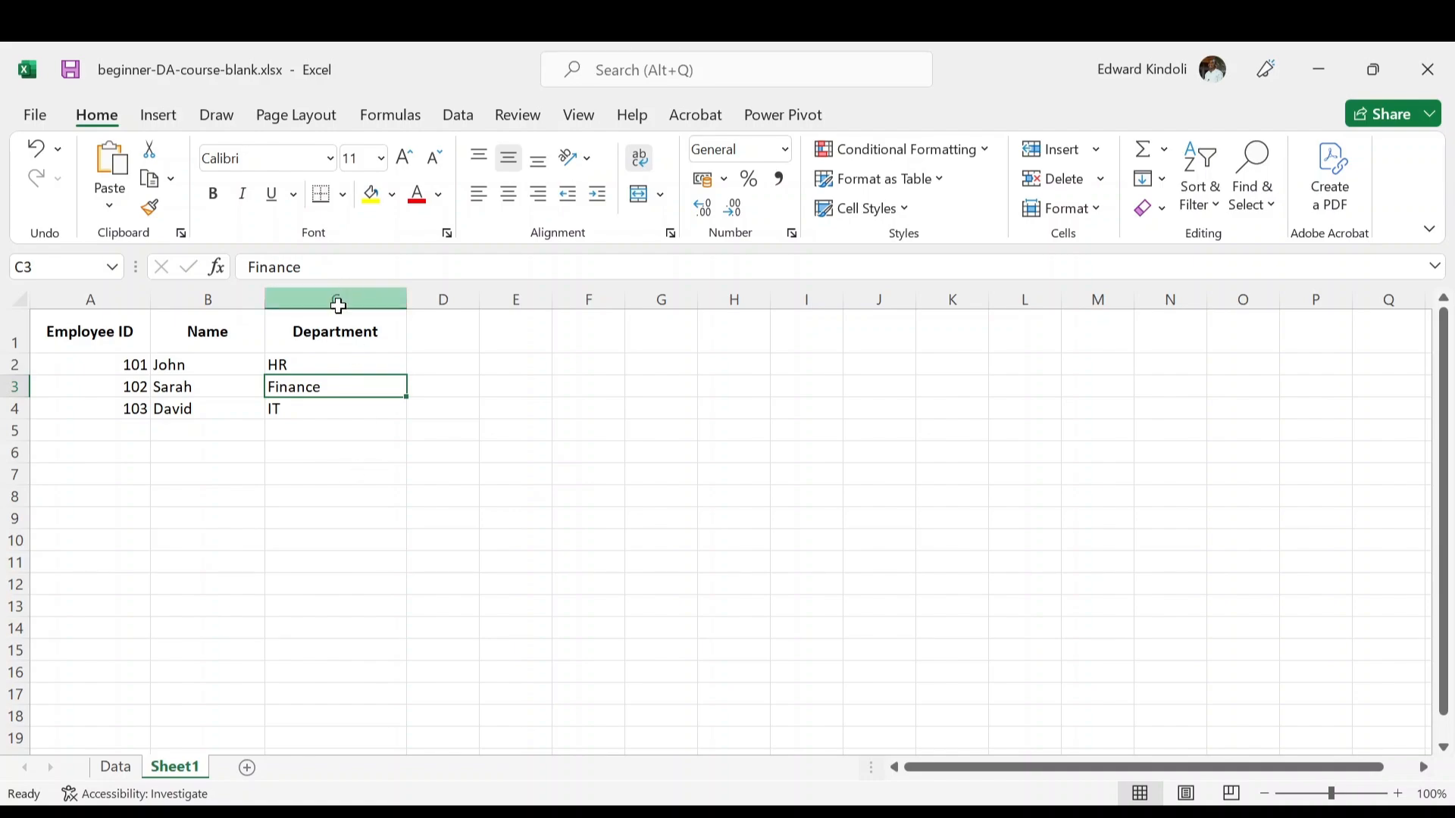
left_click(339, 305)
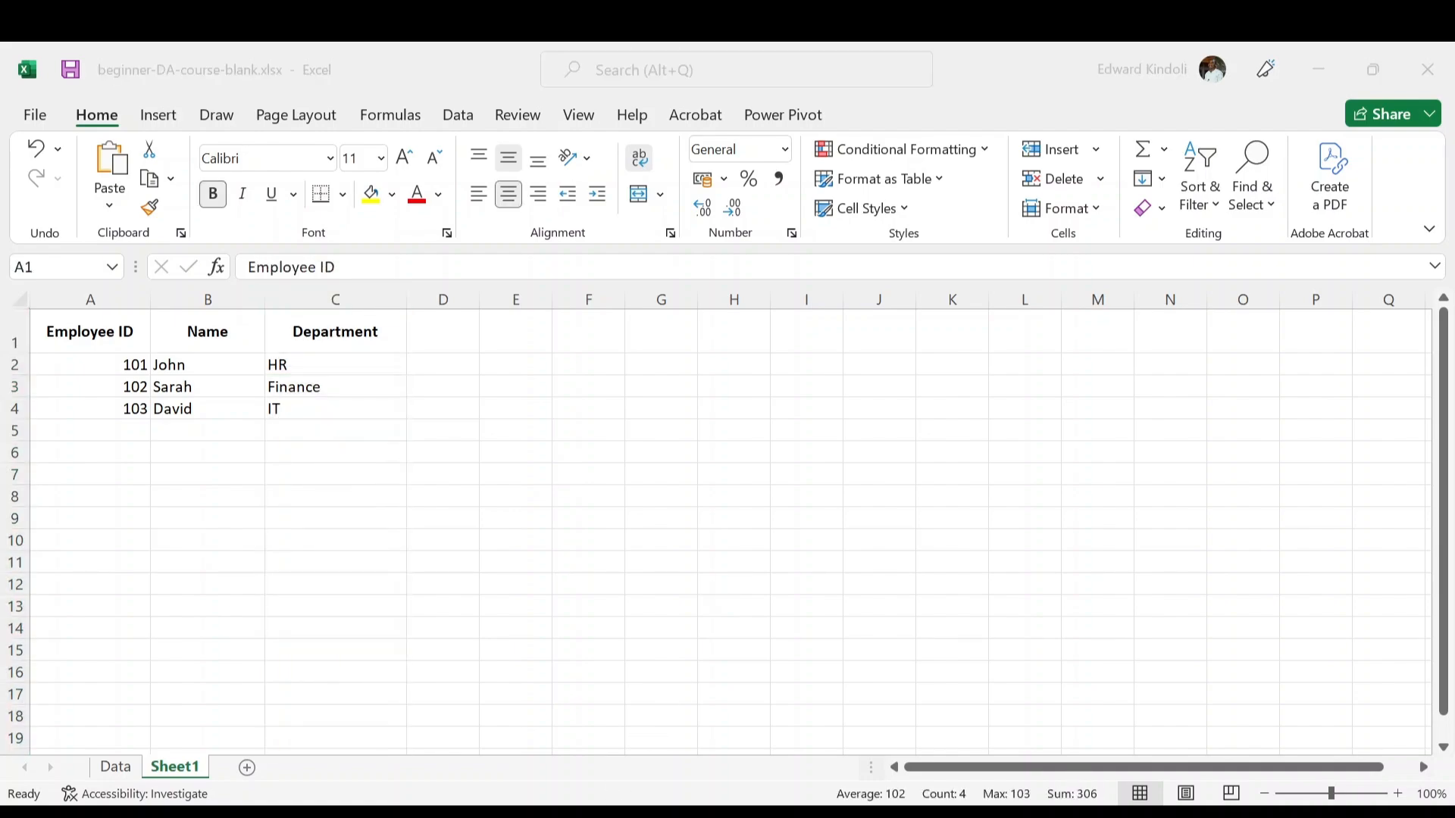
left_click(90, 367)
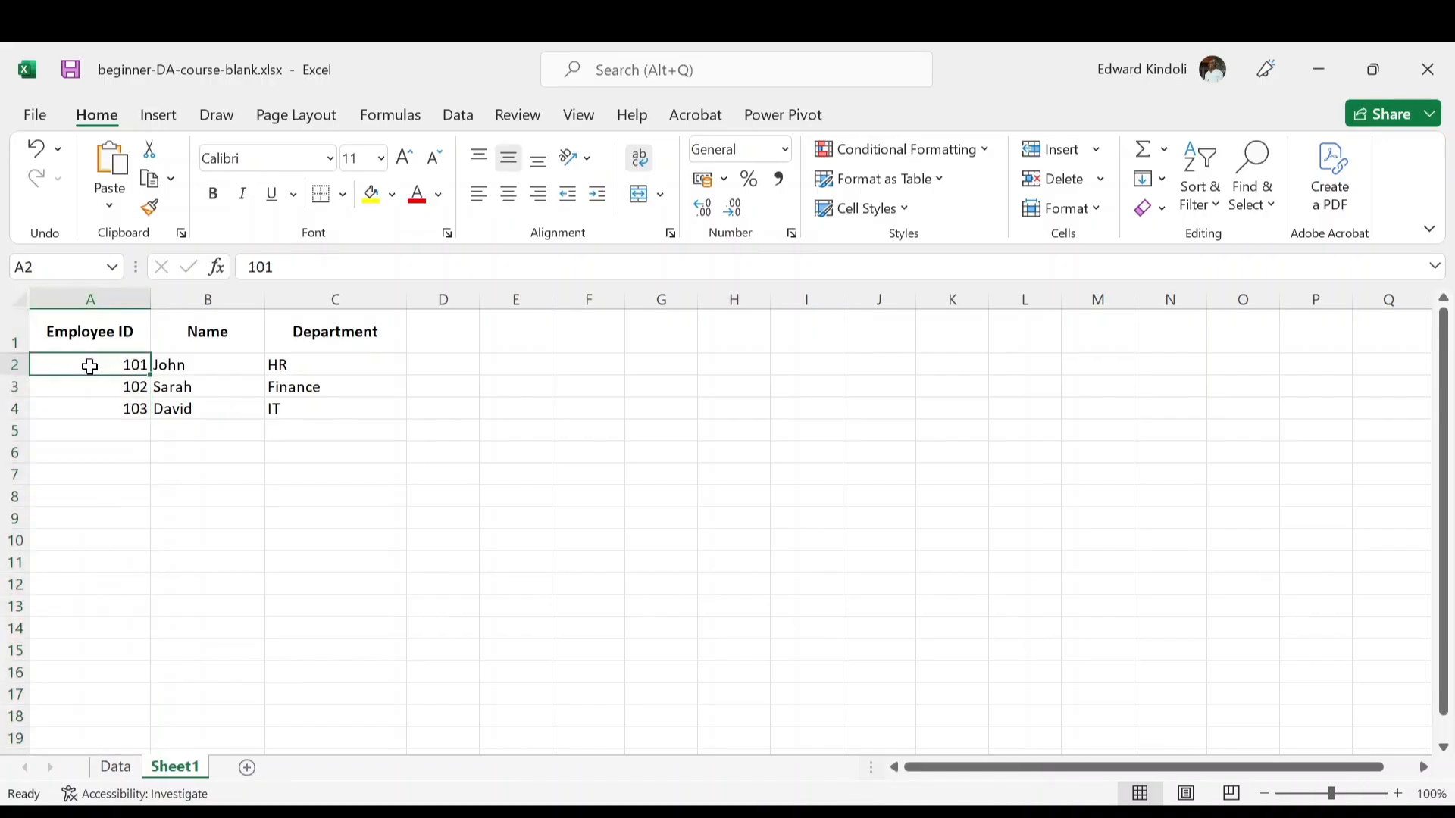
left_click(81, 409)
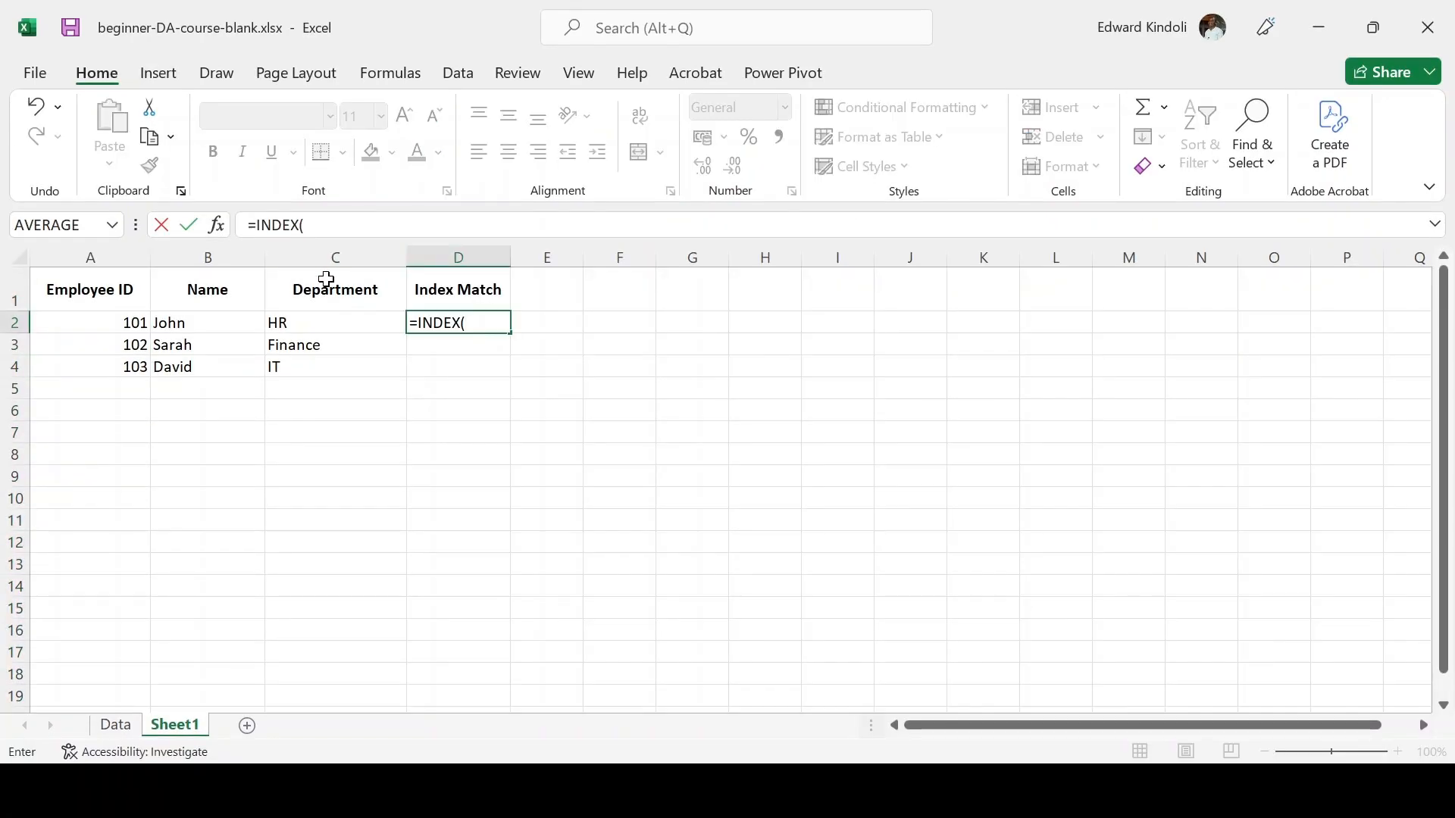
Complete the INDEX MATCH formula in D2 as =INDEX(C1:C4,MATCH(A3,A1:A4,0)) to return the department for employee ID 102
left_click_drag(325, 326, 325, 362)
type(",")
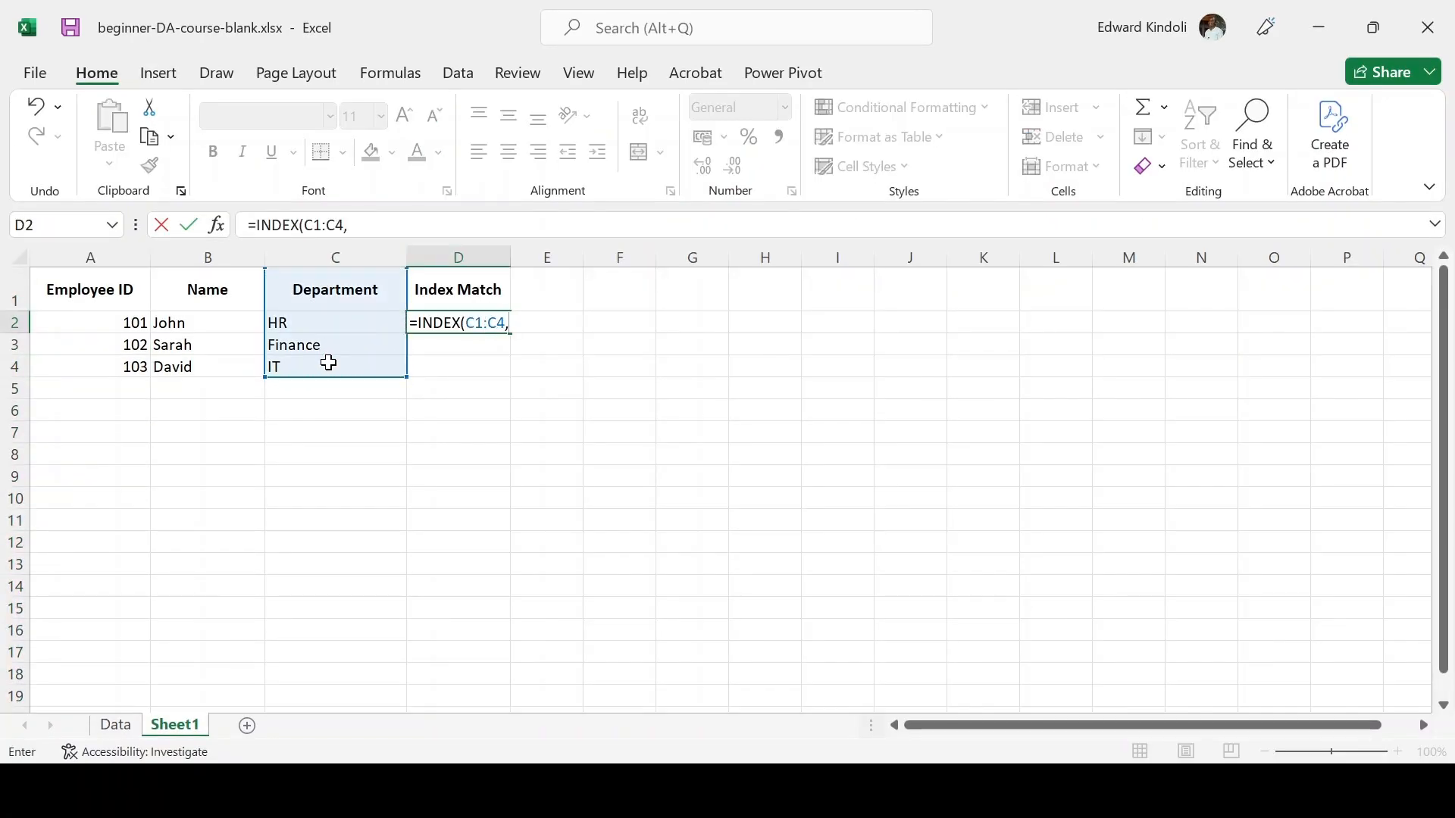
type("mat")
key("Tab")
left_click(110, 346)
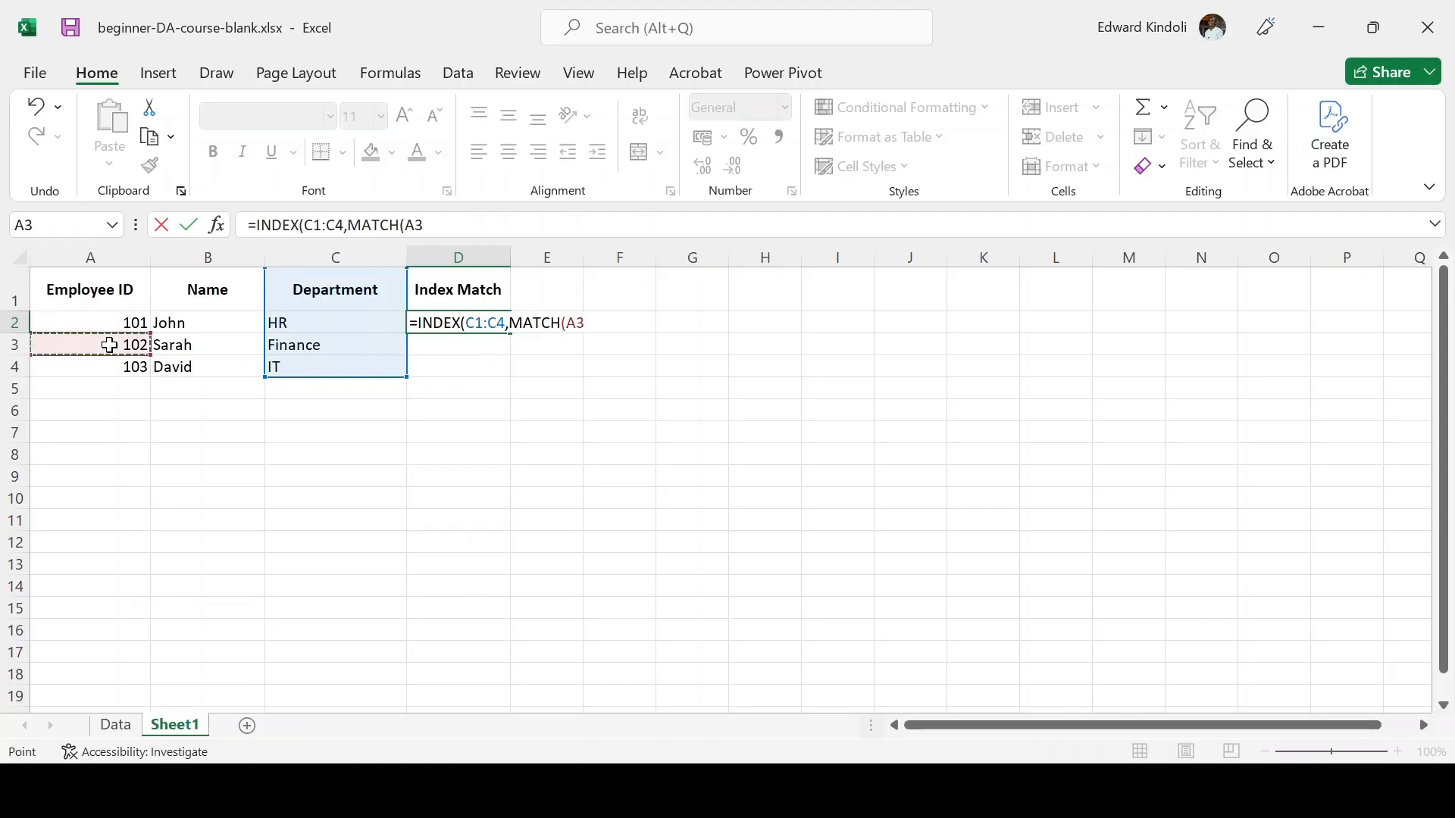
type(",")
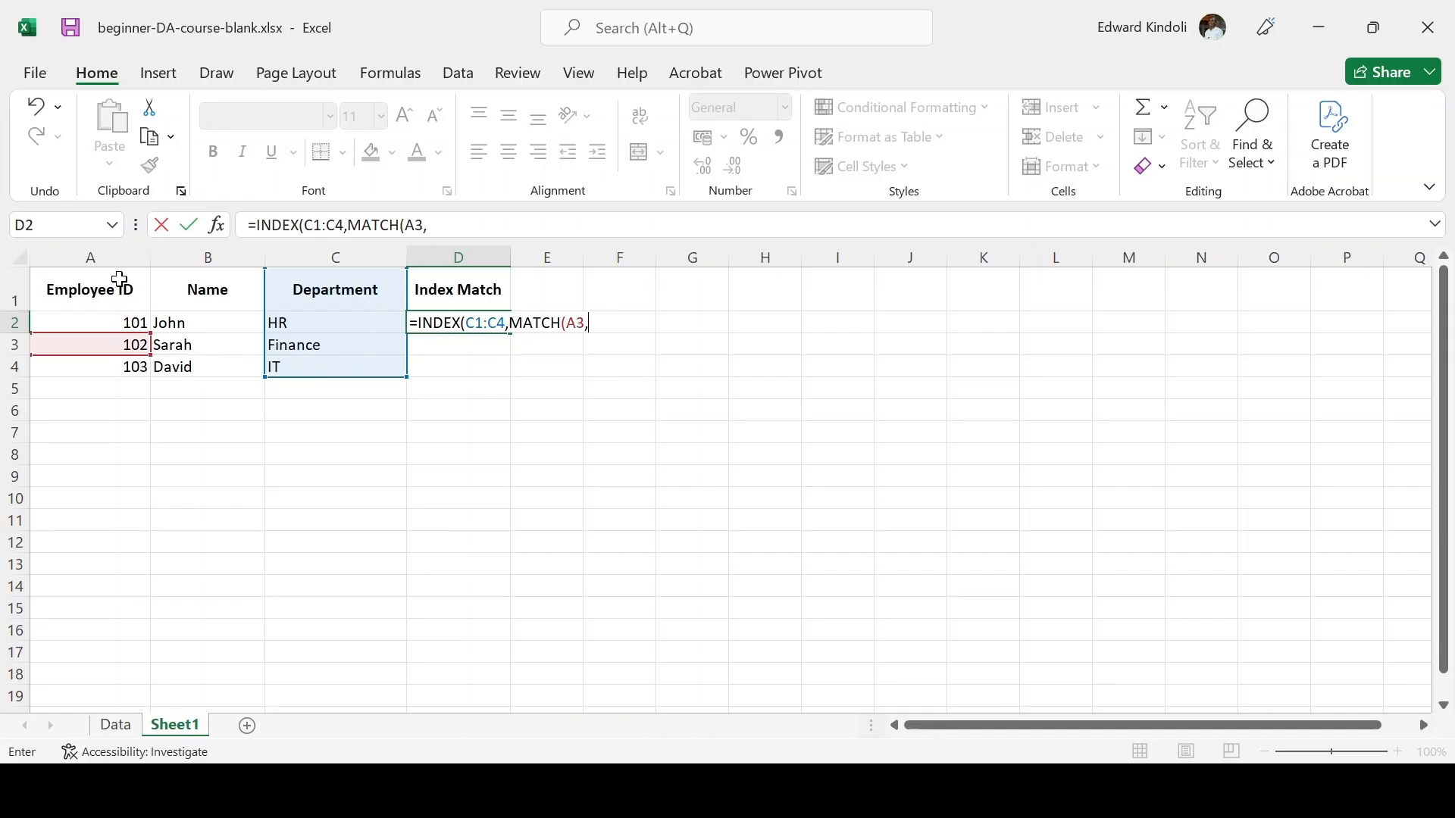
left_click(120, 302)
left_click_drag(119, 302, 120, 364)
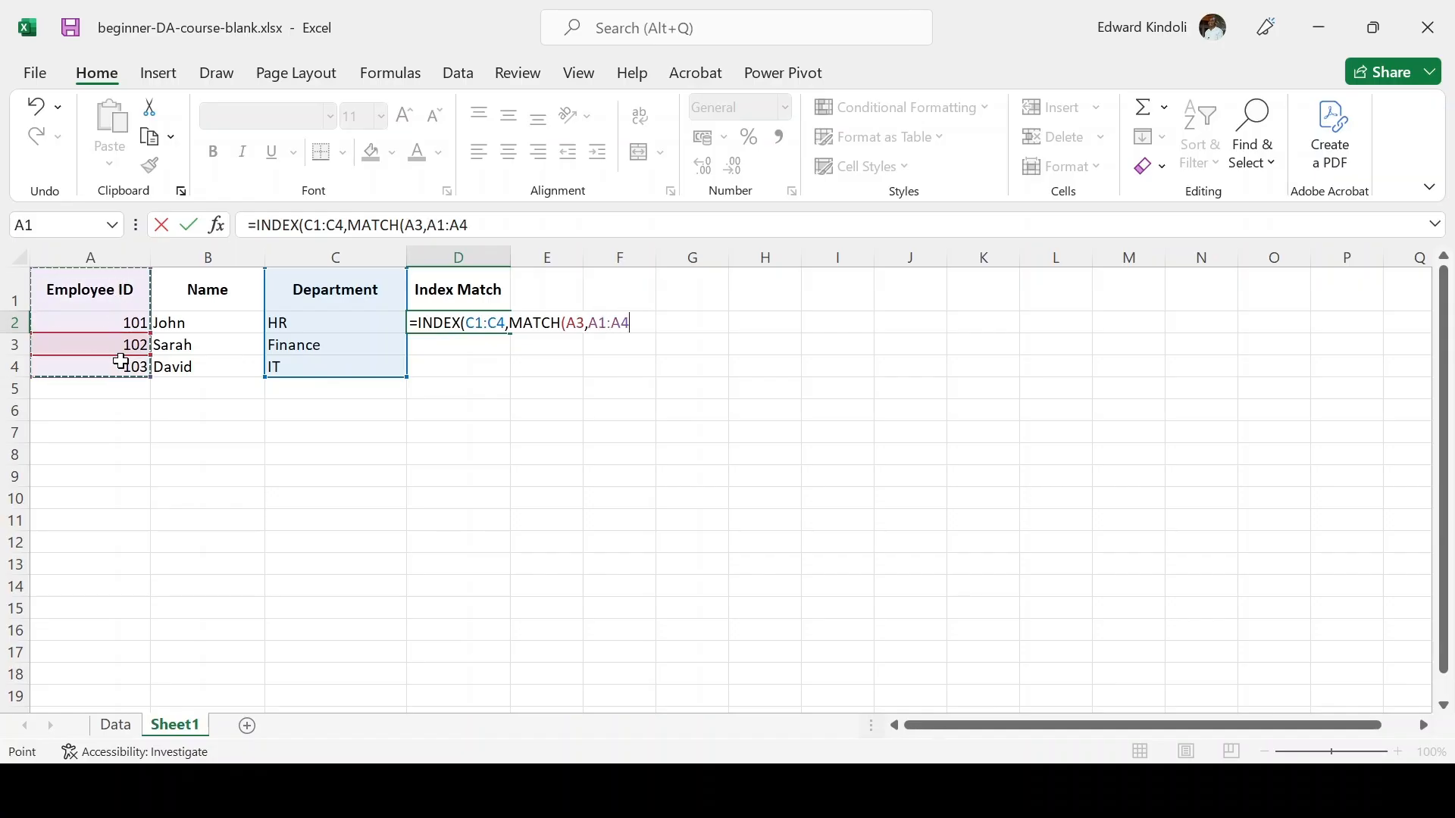
type(",")
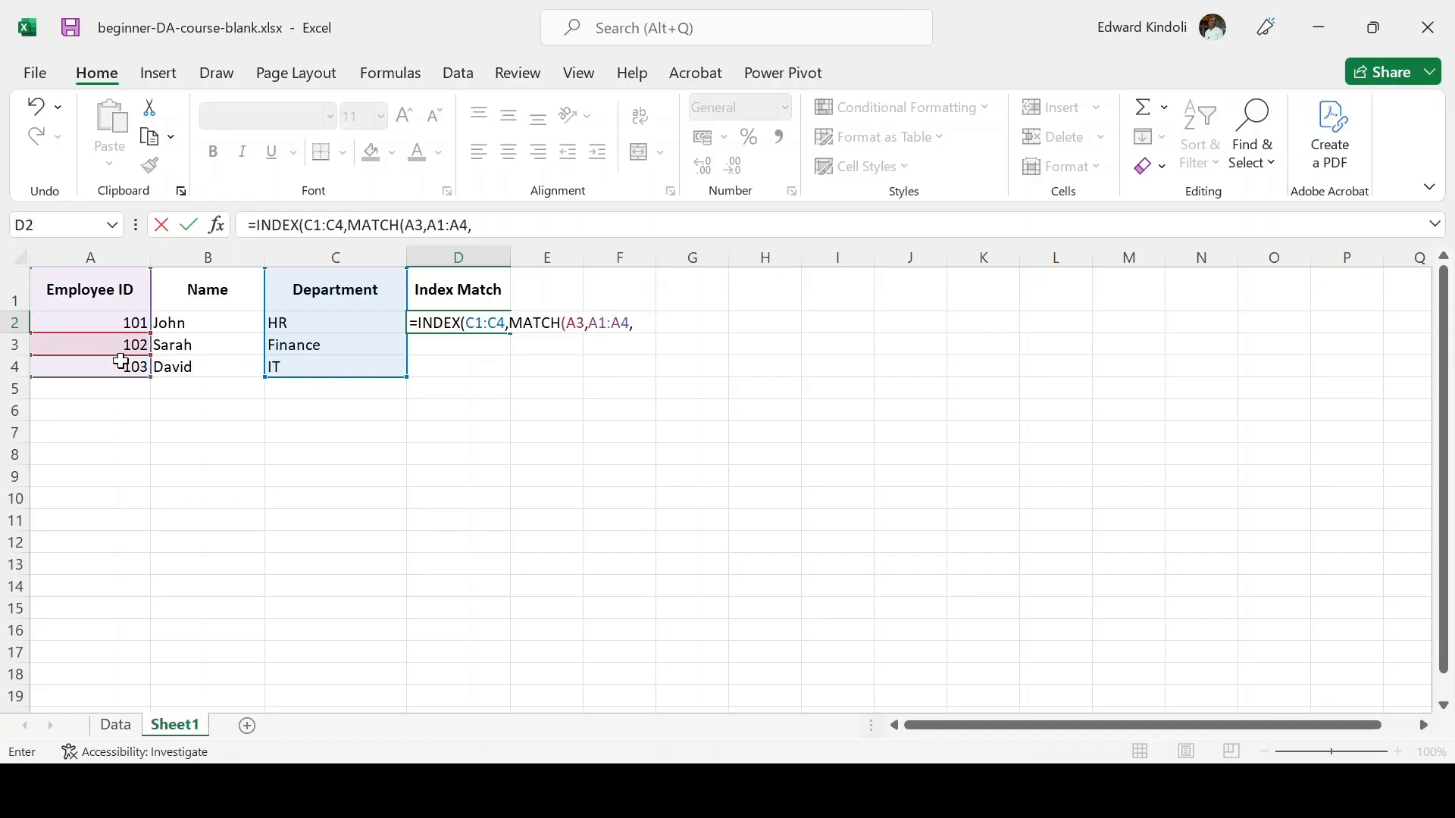
type("0")
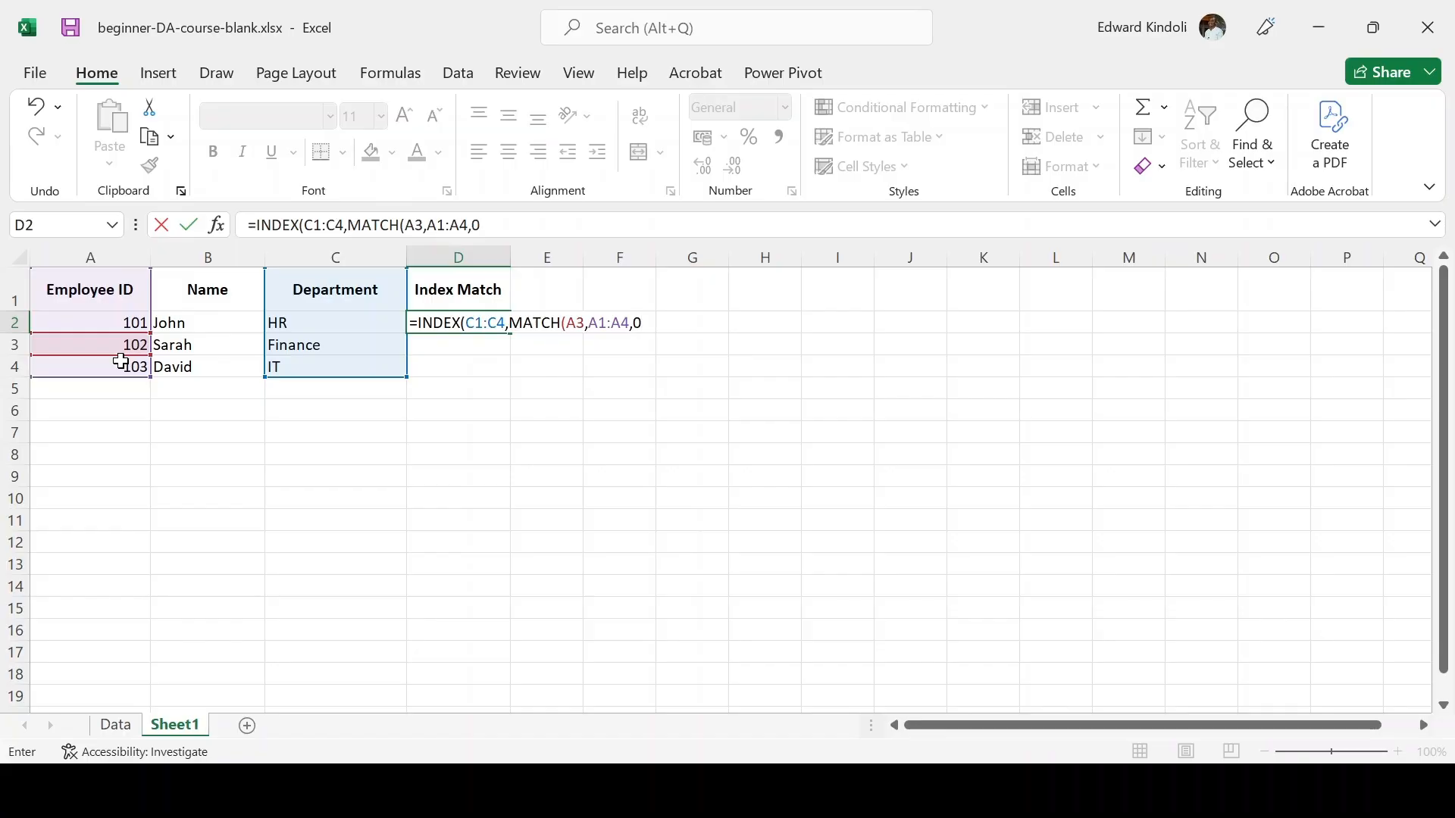
type(")")
key("Return")
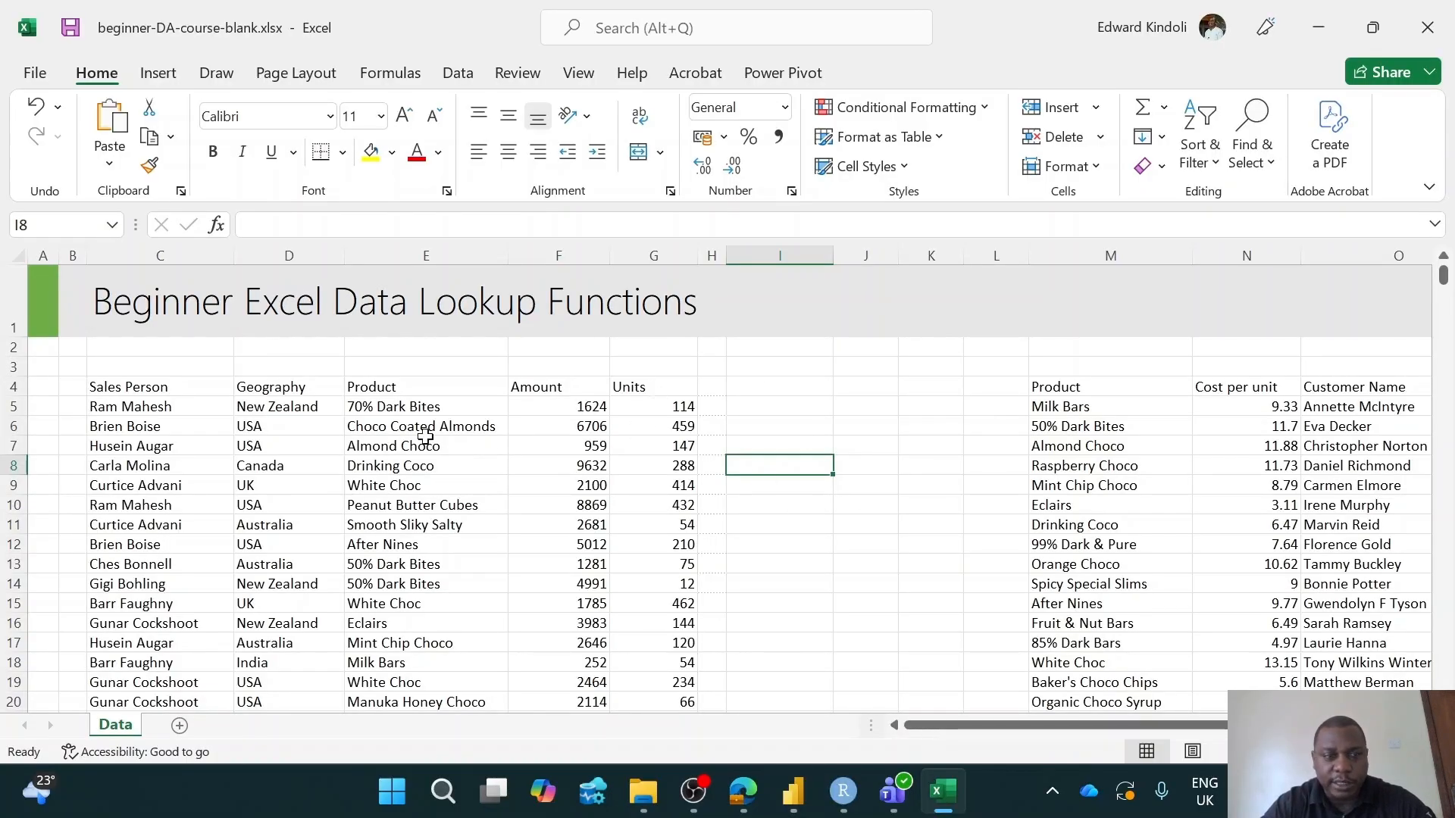
Examine the sales data and the separate product cost and customer data on the Data sheet
left_click(865, 583)
left_click_drag(1012, 388, 1318, 344)
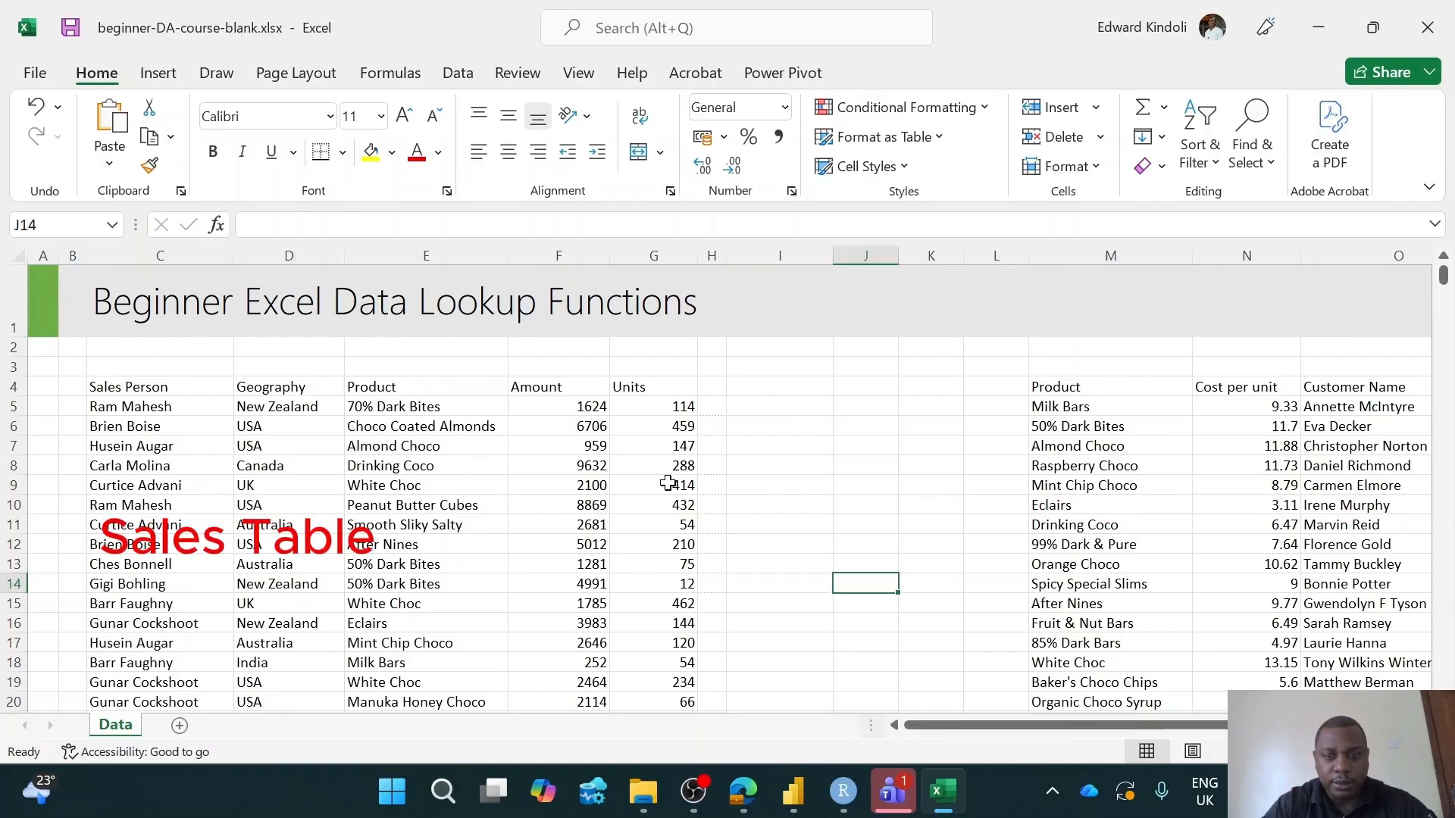
left_click(459, 503)
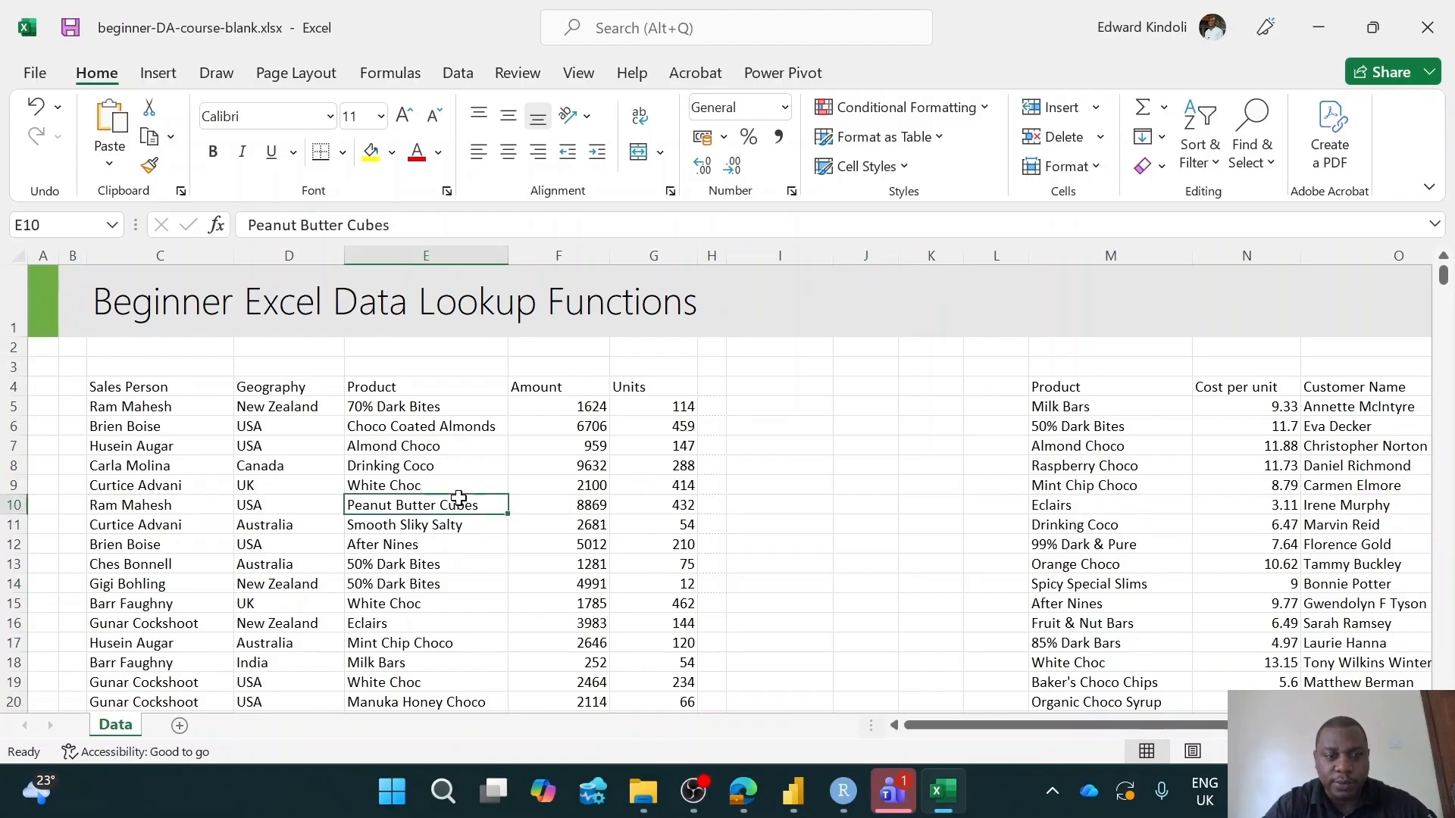
left_click(261, 465)
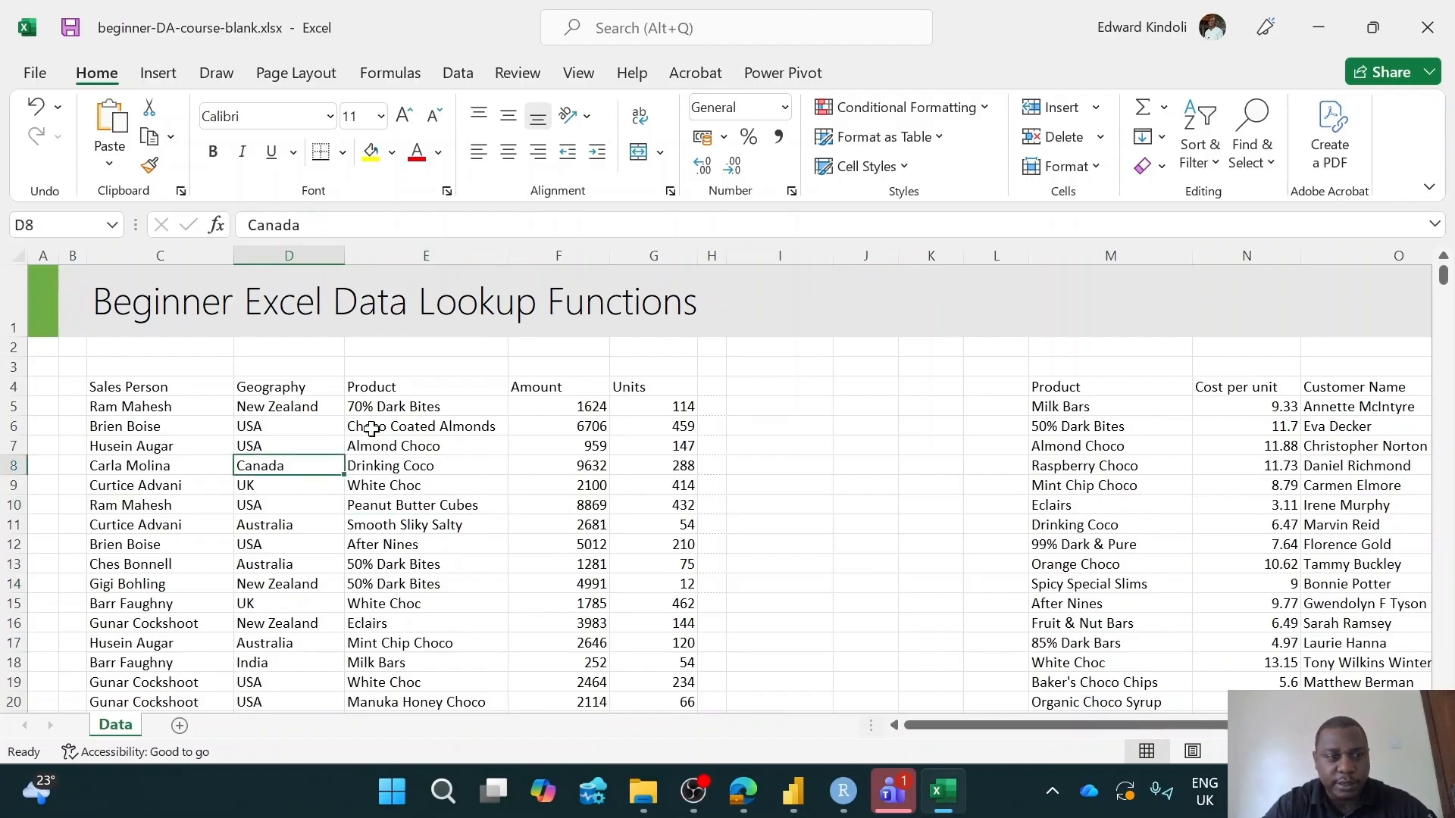
left_click_drag(207, 390, 505, 375)
left_click_drag(1101, 402, 1340, 482)
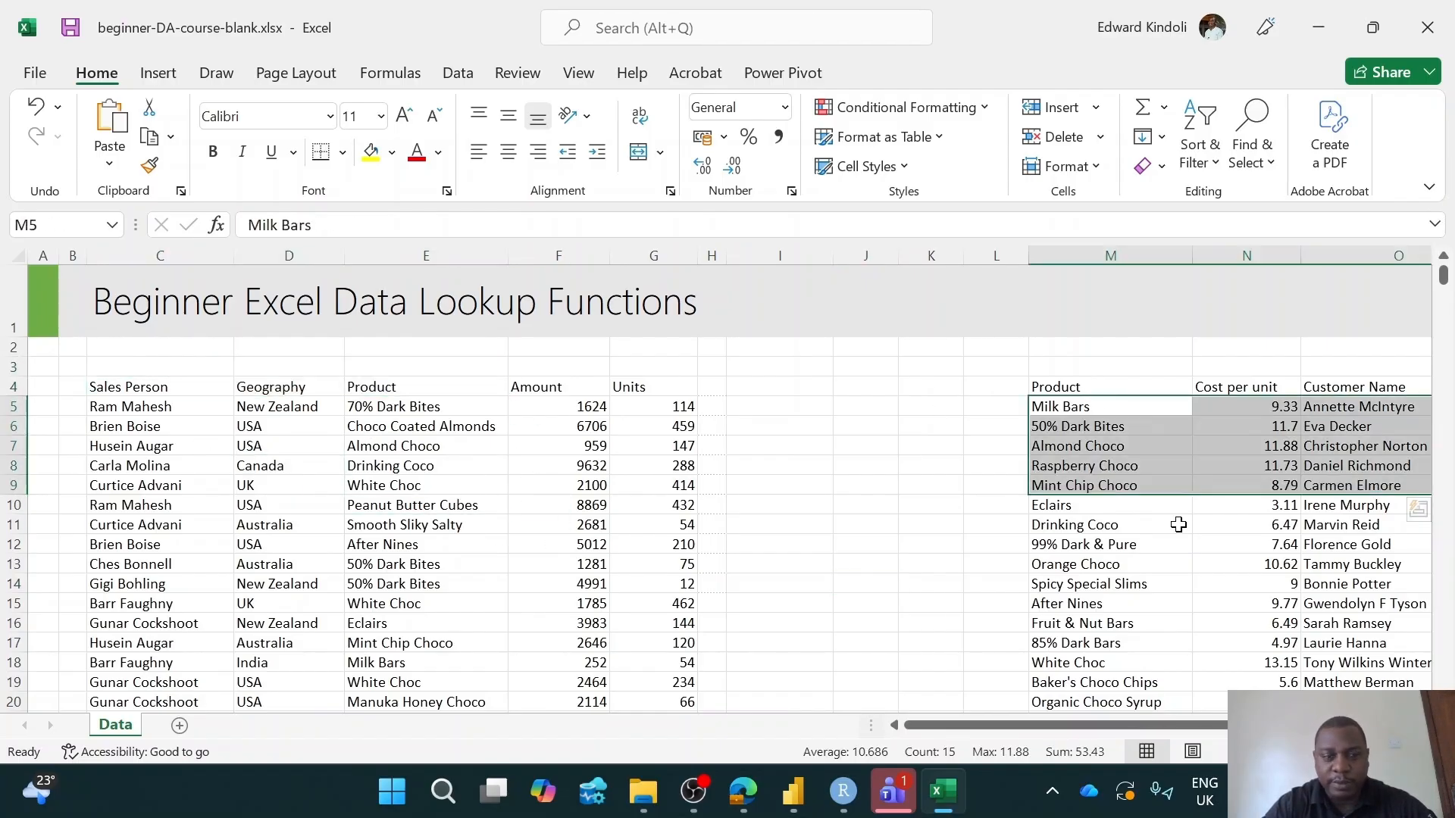
left_click(1210, 601)
Convert the sales data in C4:G304 into a table with headers
left_click(306, 466)
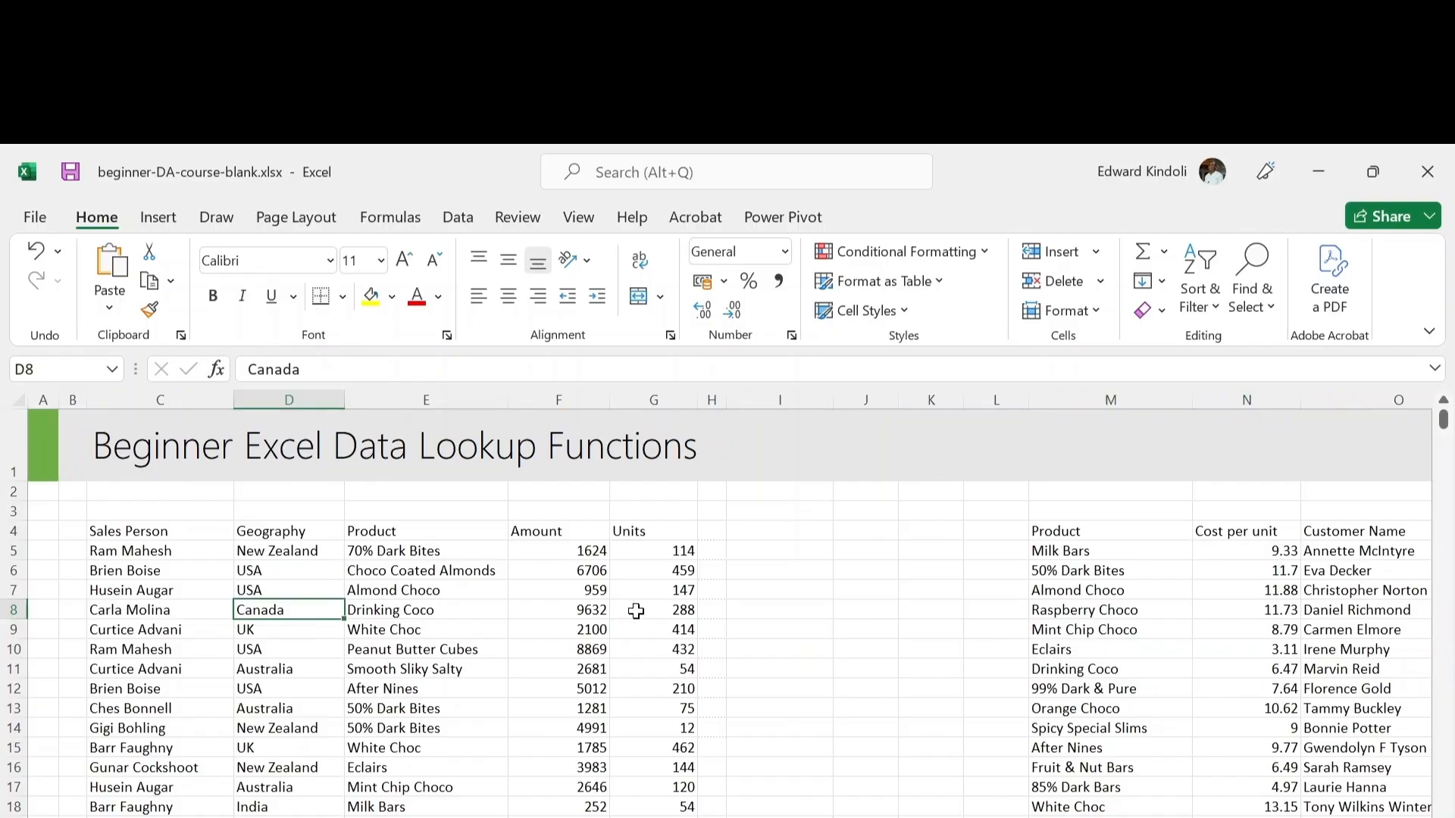
key("ctrl+t")
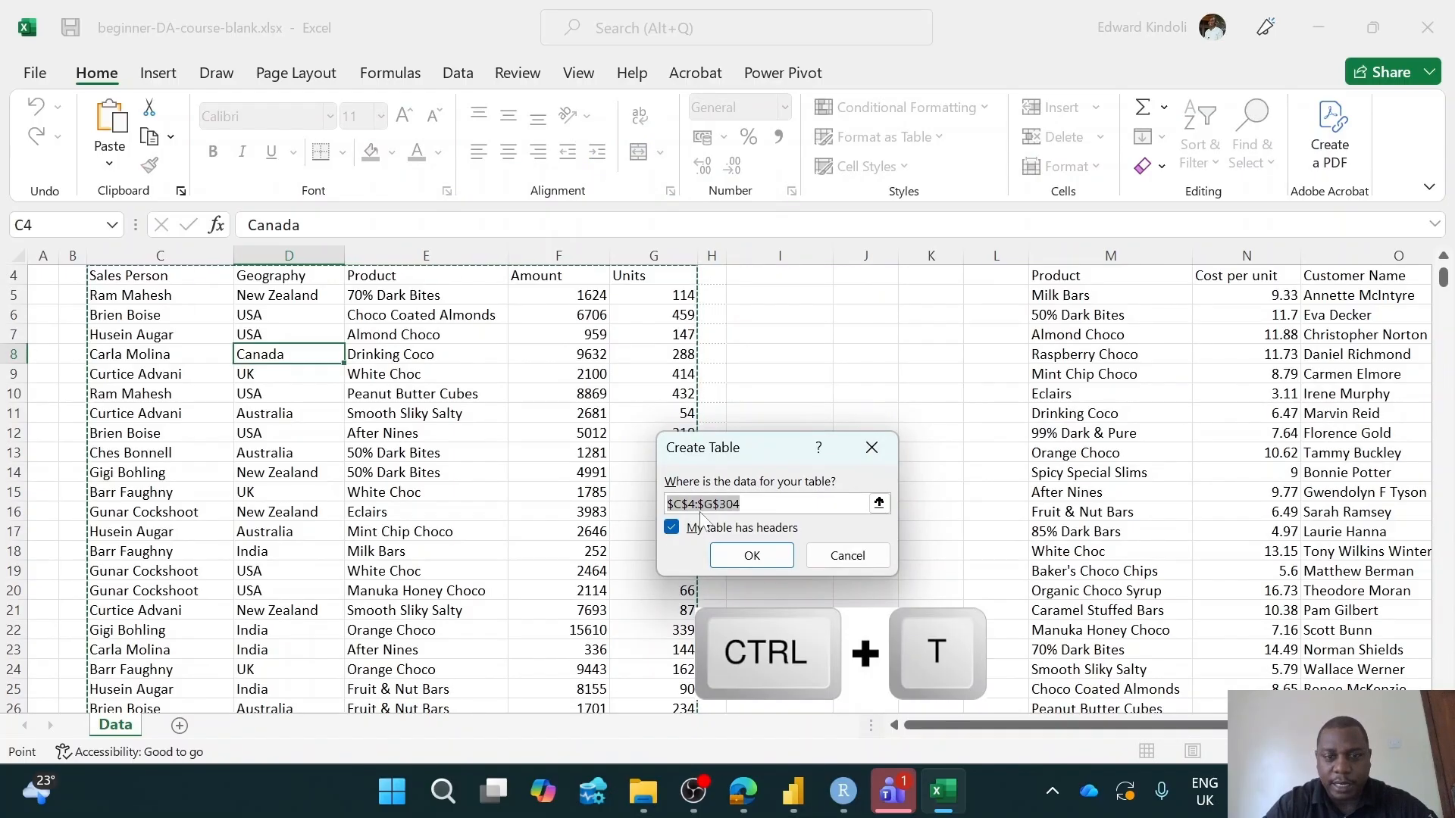
left_click(751, 561)
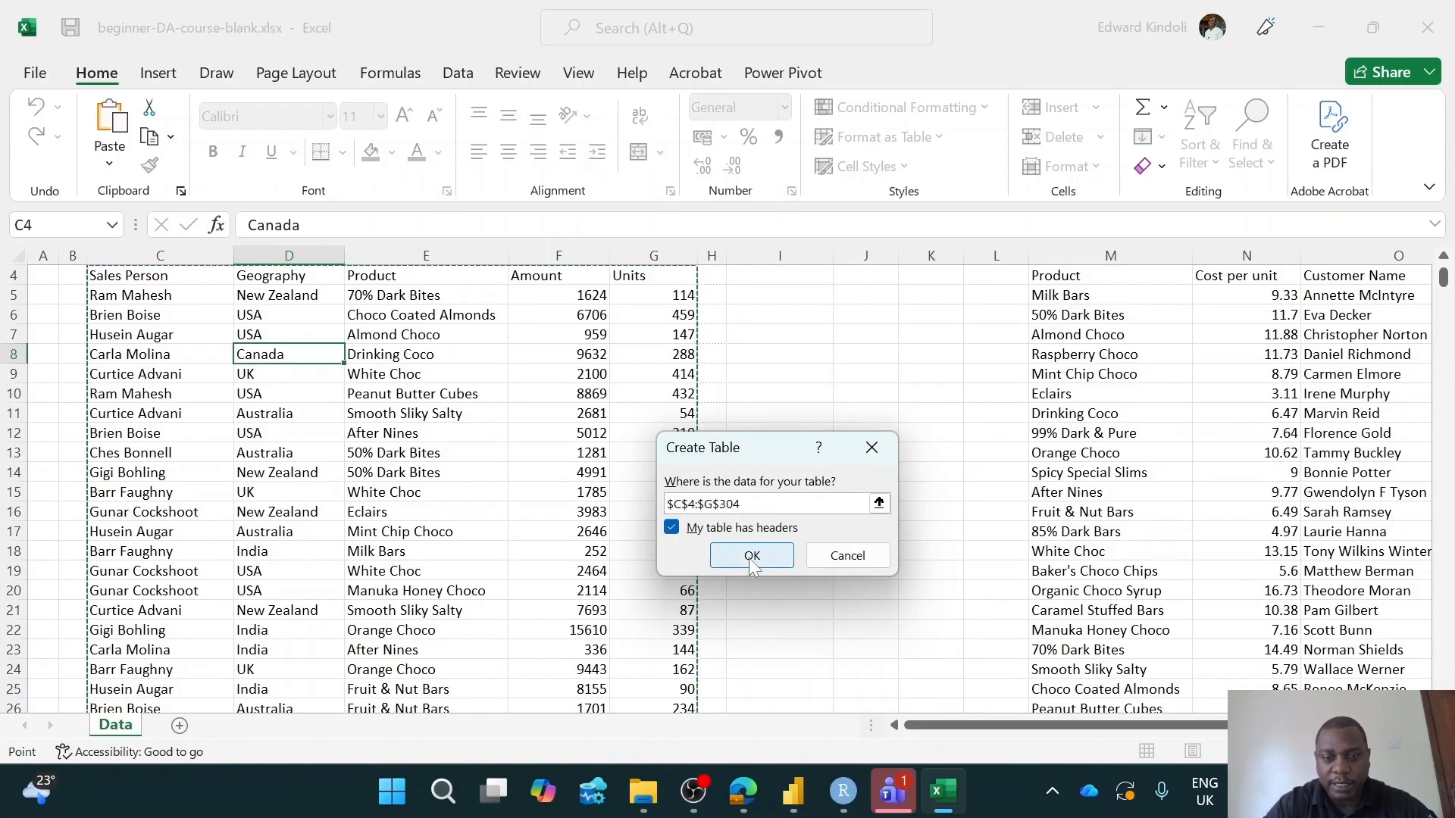
Name the sales data table Sales
left_click(90, 138)
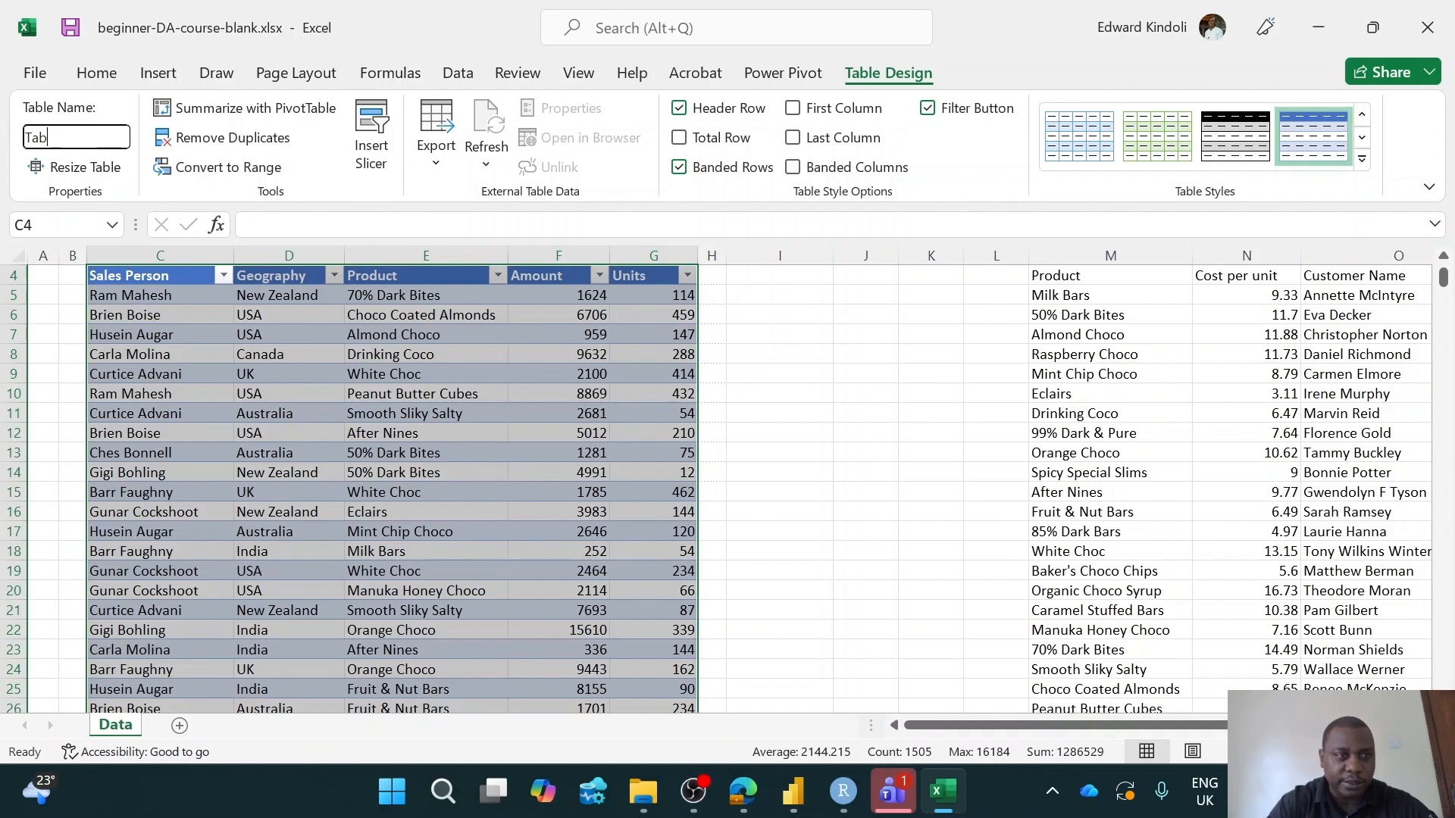
key("BackSpace")
key("BackSpace")
key("BackSpace")
type("Sales")
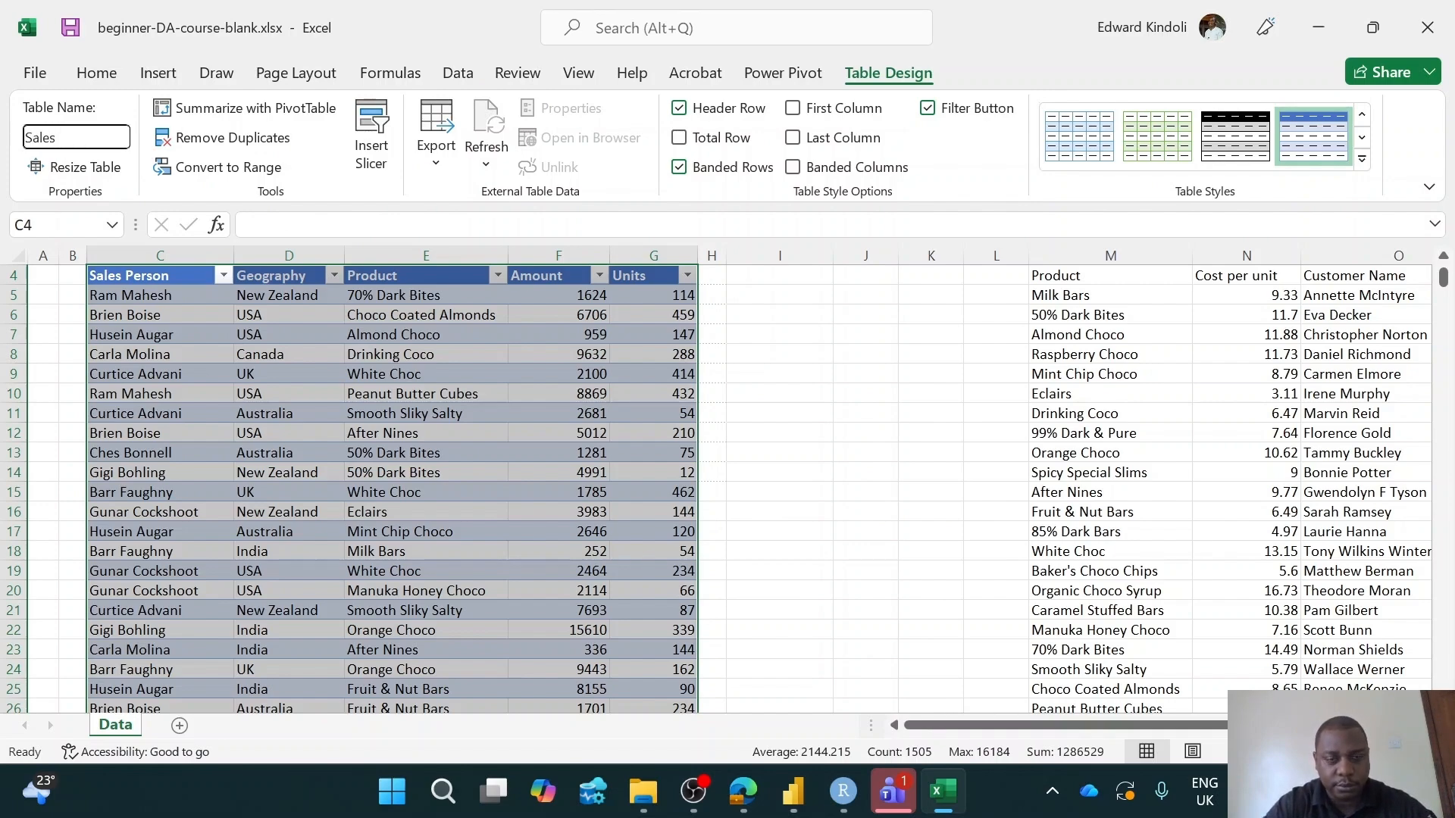
left_click(601, 413)
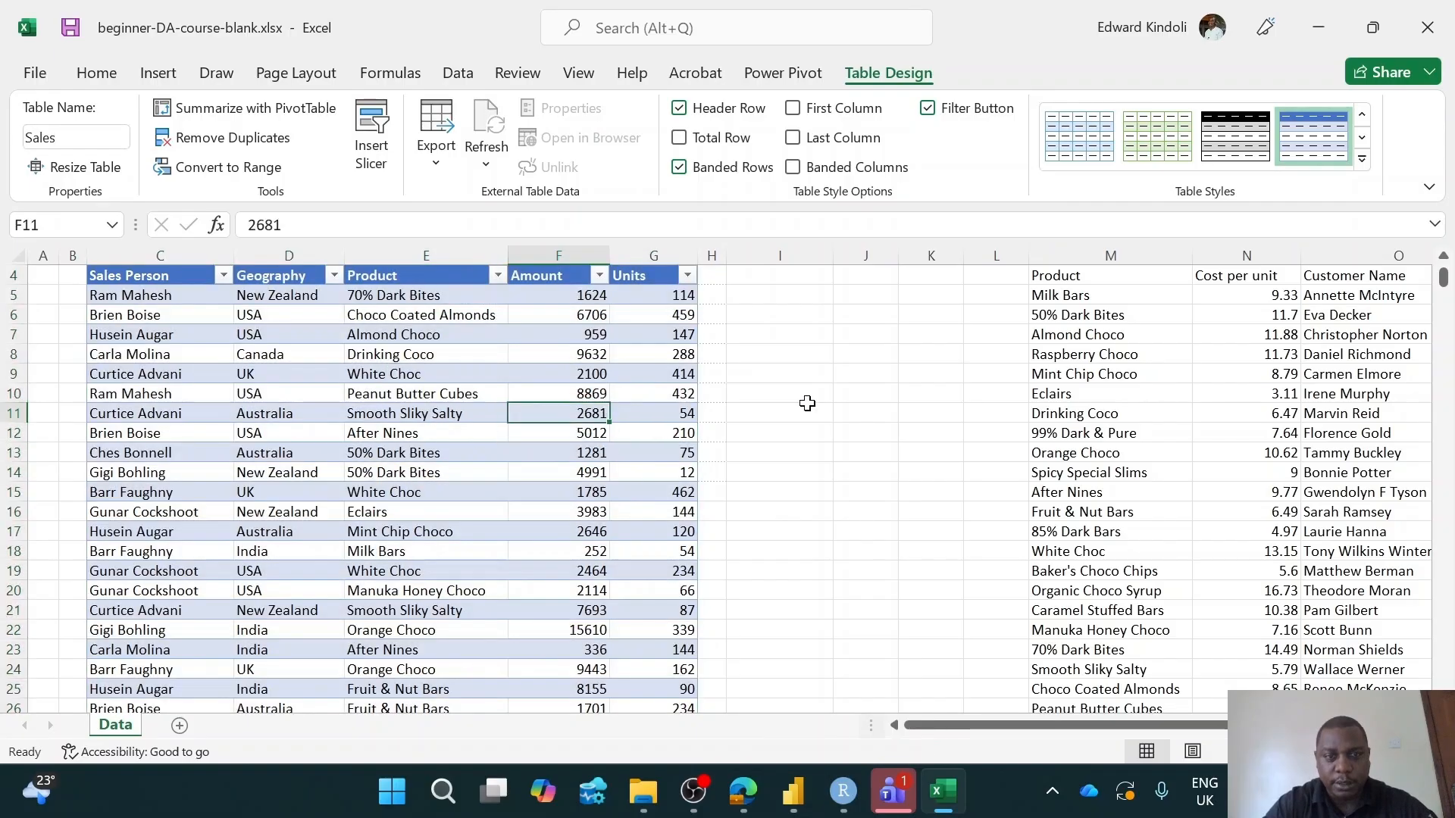
Convert the product cost and customer data in M4:O26 into a table with headers
scroll(1442, 333, "up", 1)
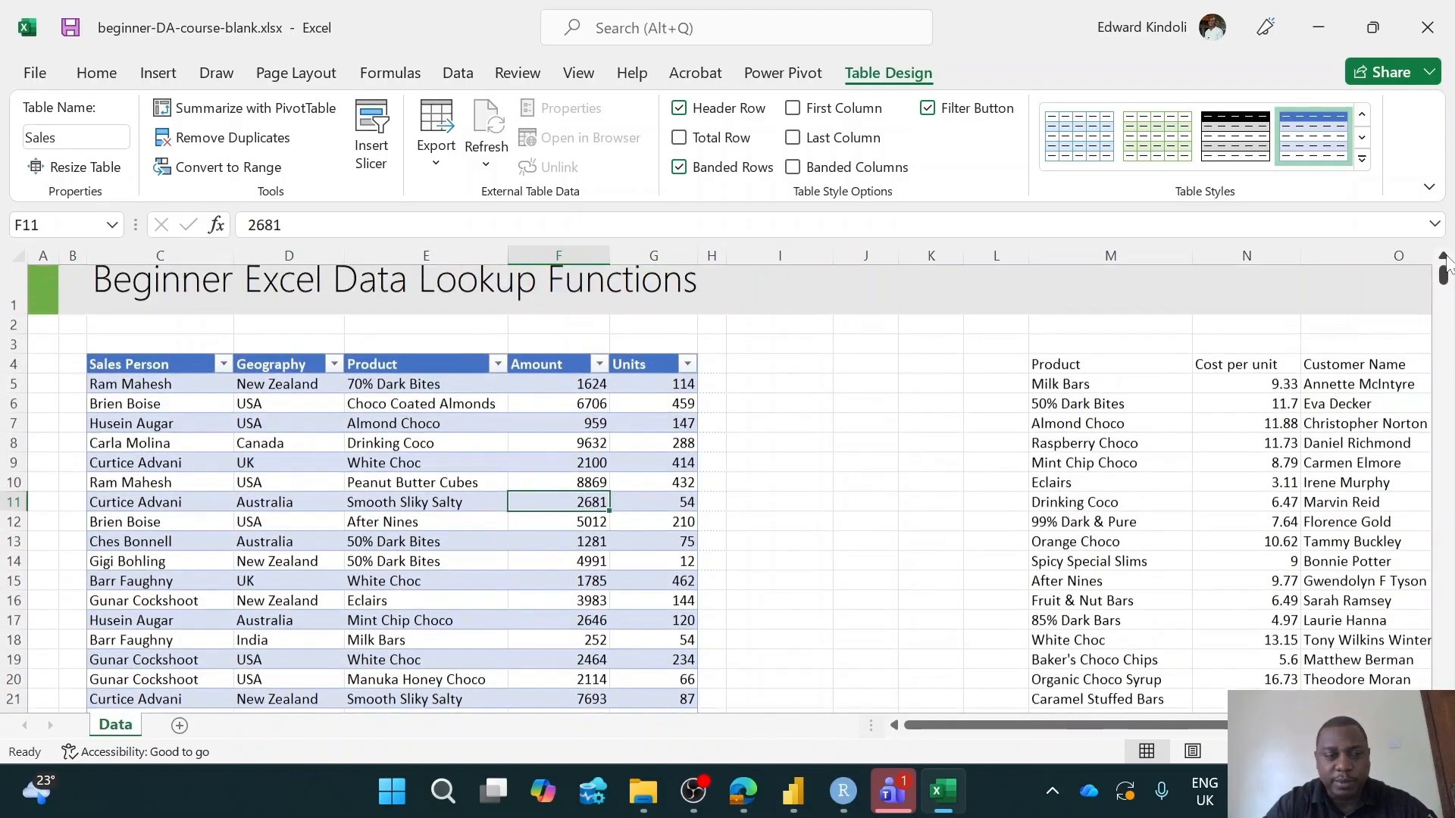
scroll(872, 418, "right", 4)
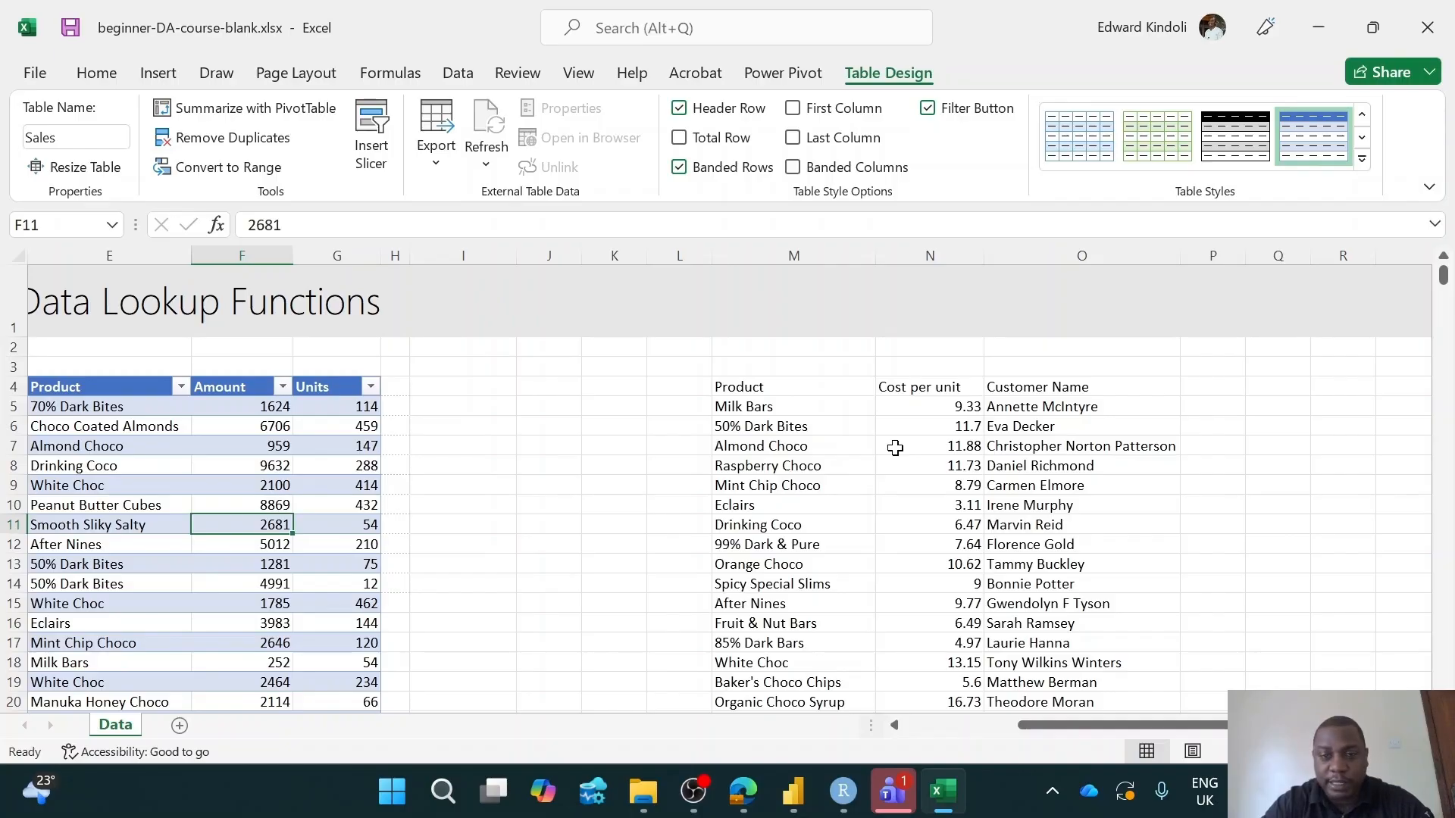
left_click(956, 529)
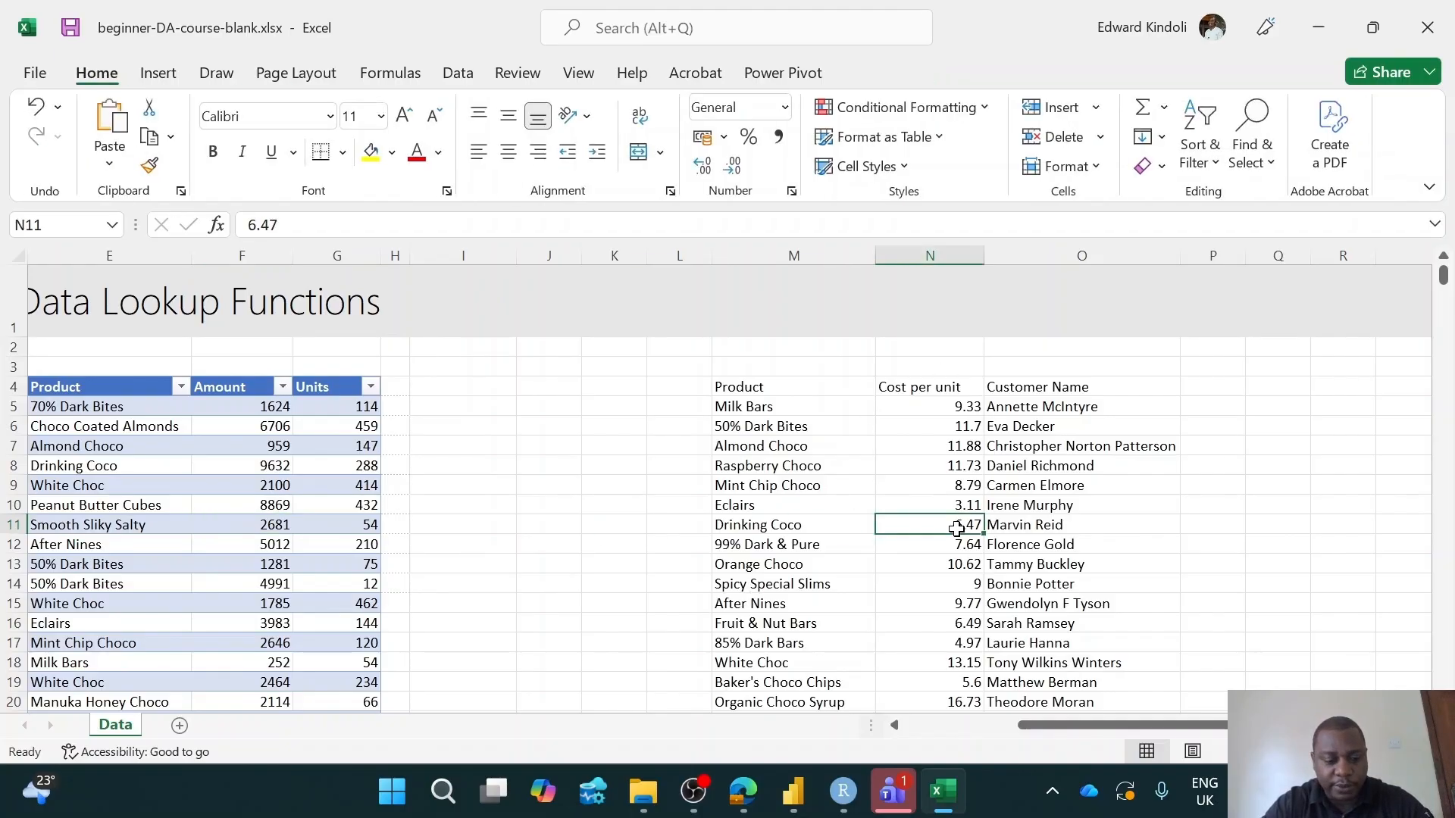
key("ctrl+t")
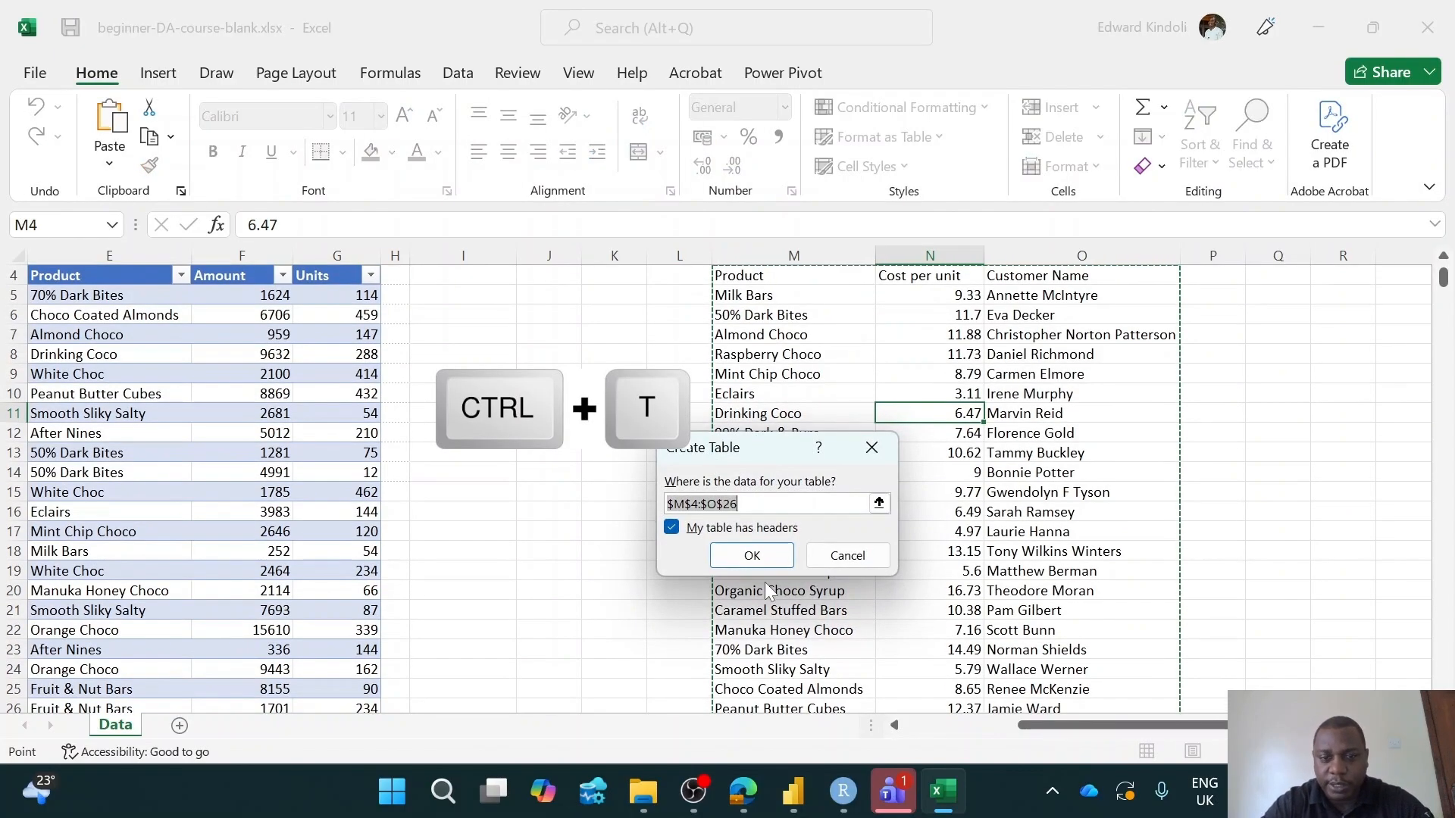
left_click(746, 556)
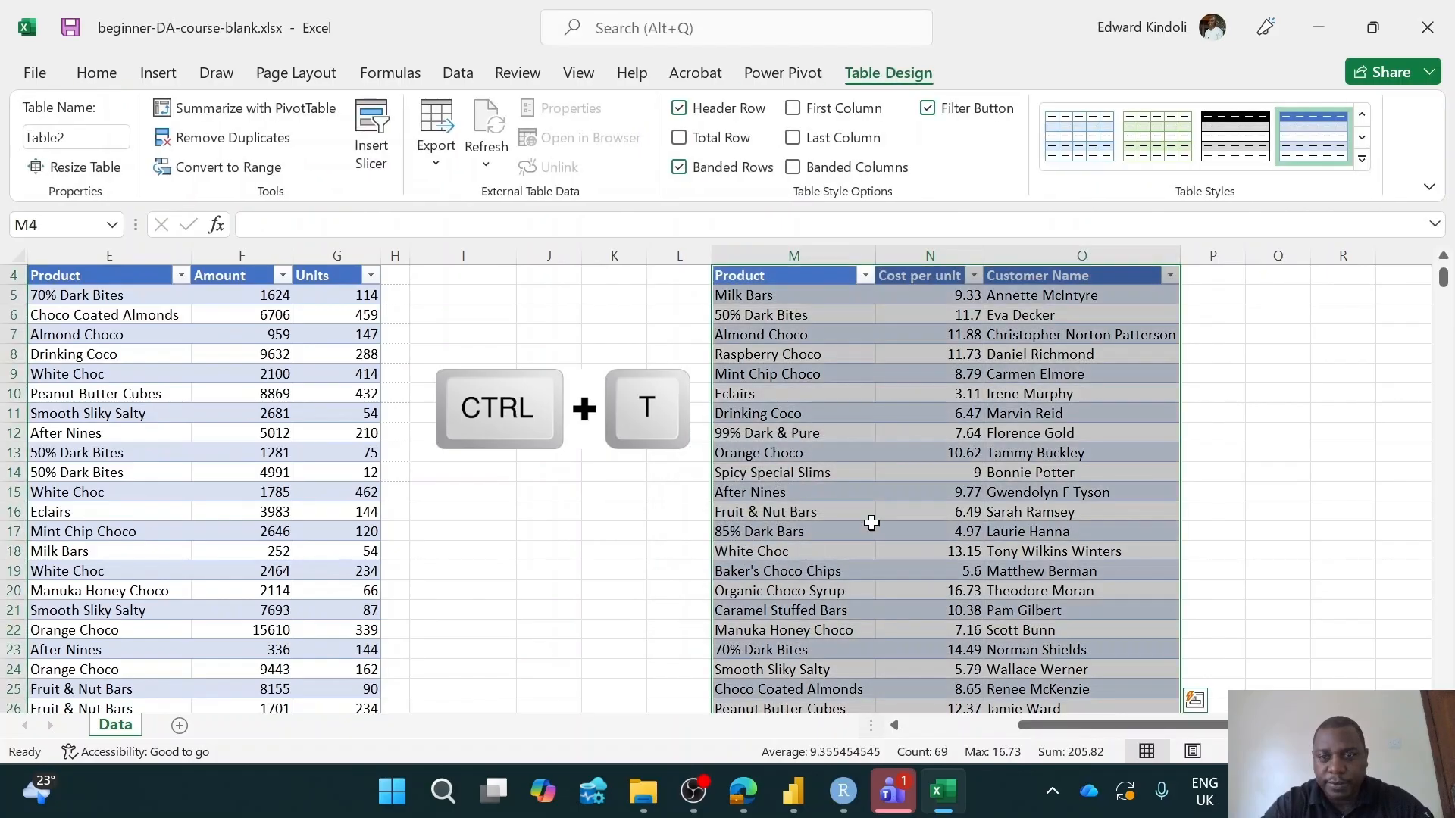
Name the product cost and customer table Products
left_click(91, 137)
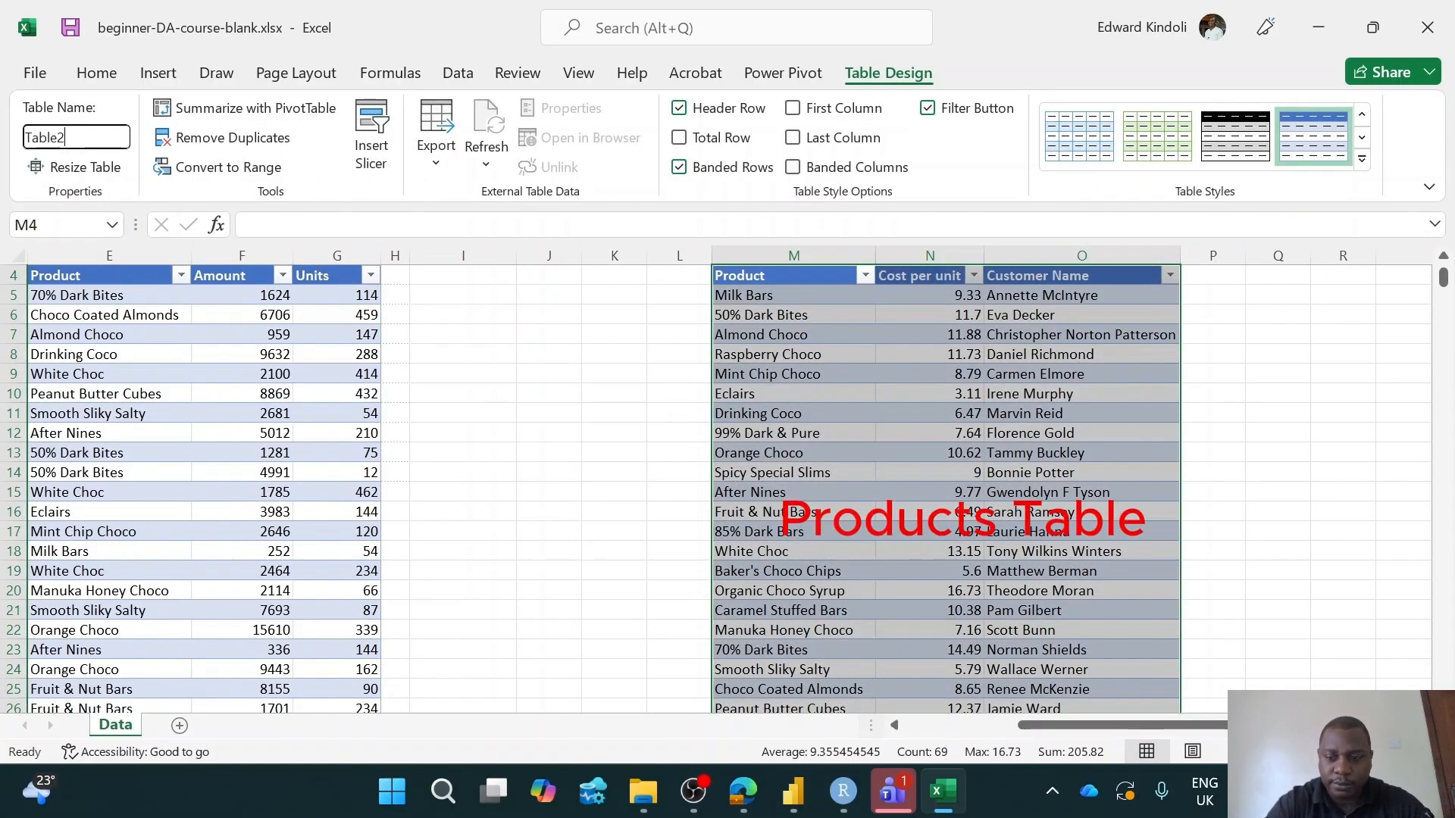
key("BackSpace")
key("BackSpace")
key("BackSpace")
type("Prod")
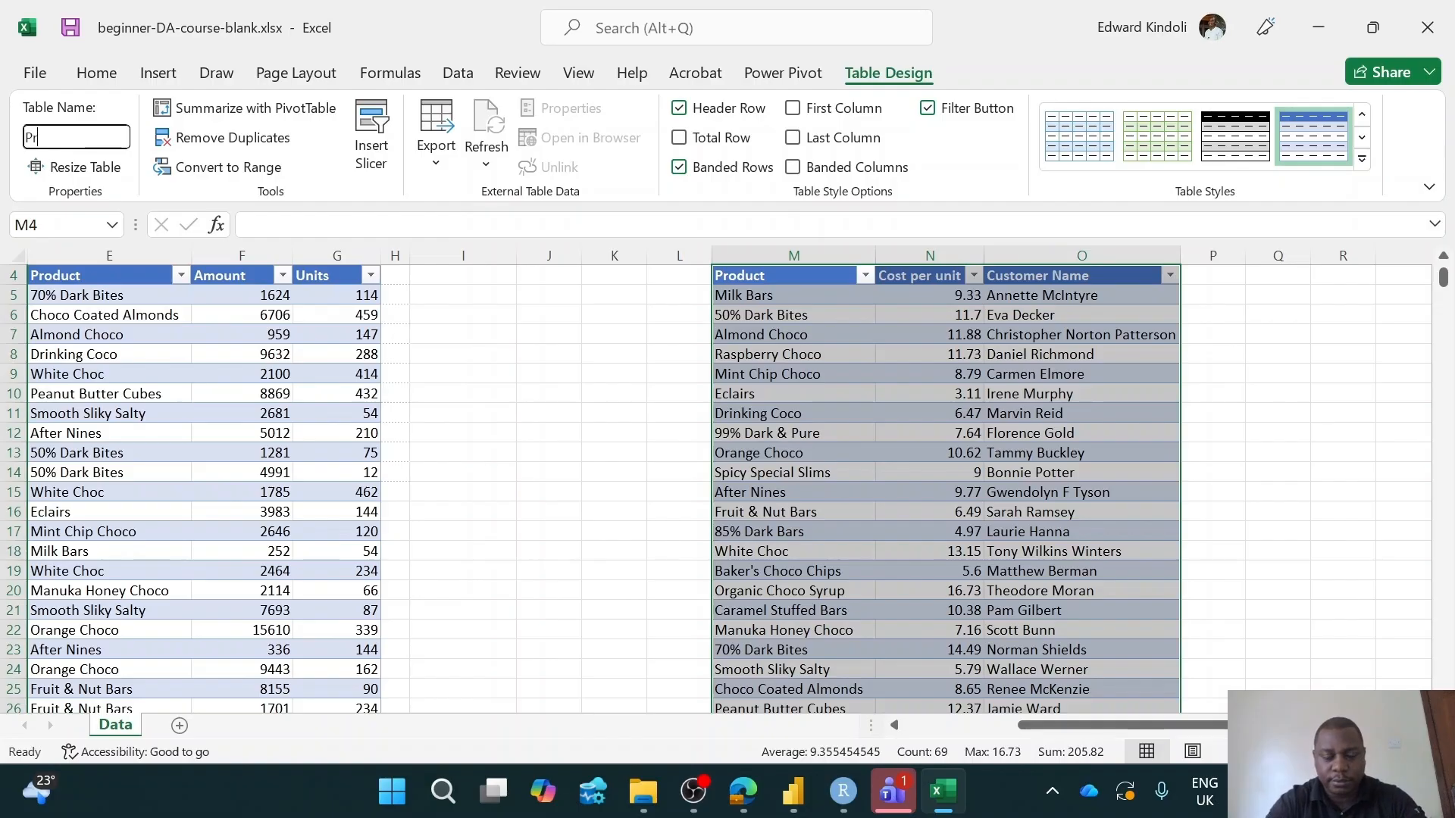
key("BackSpace")
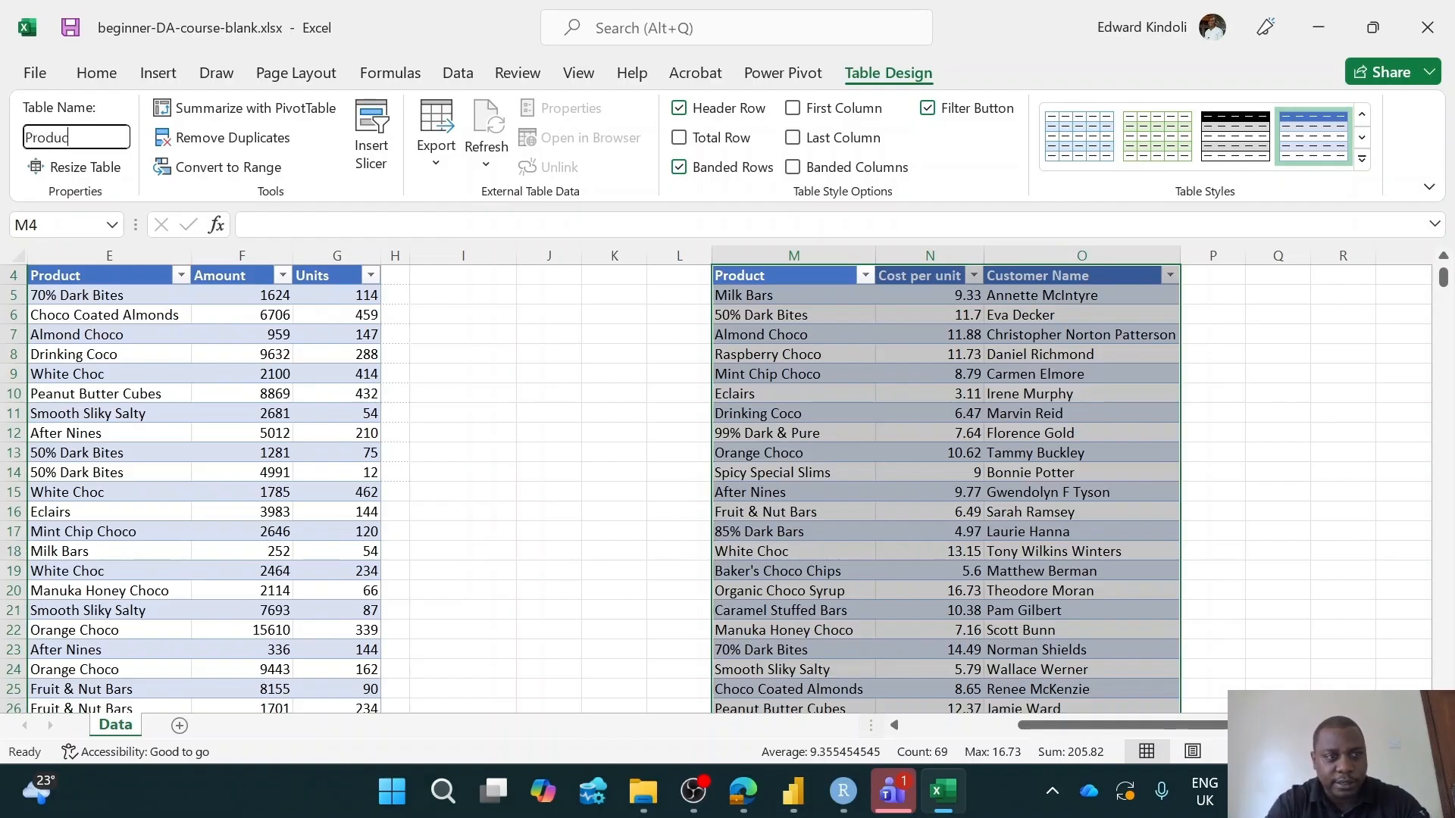
left_click(832, 412)
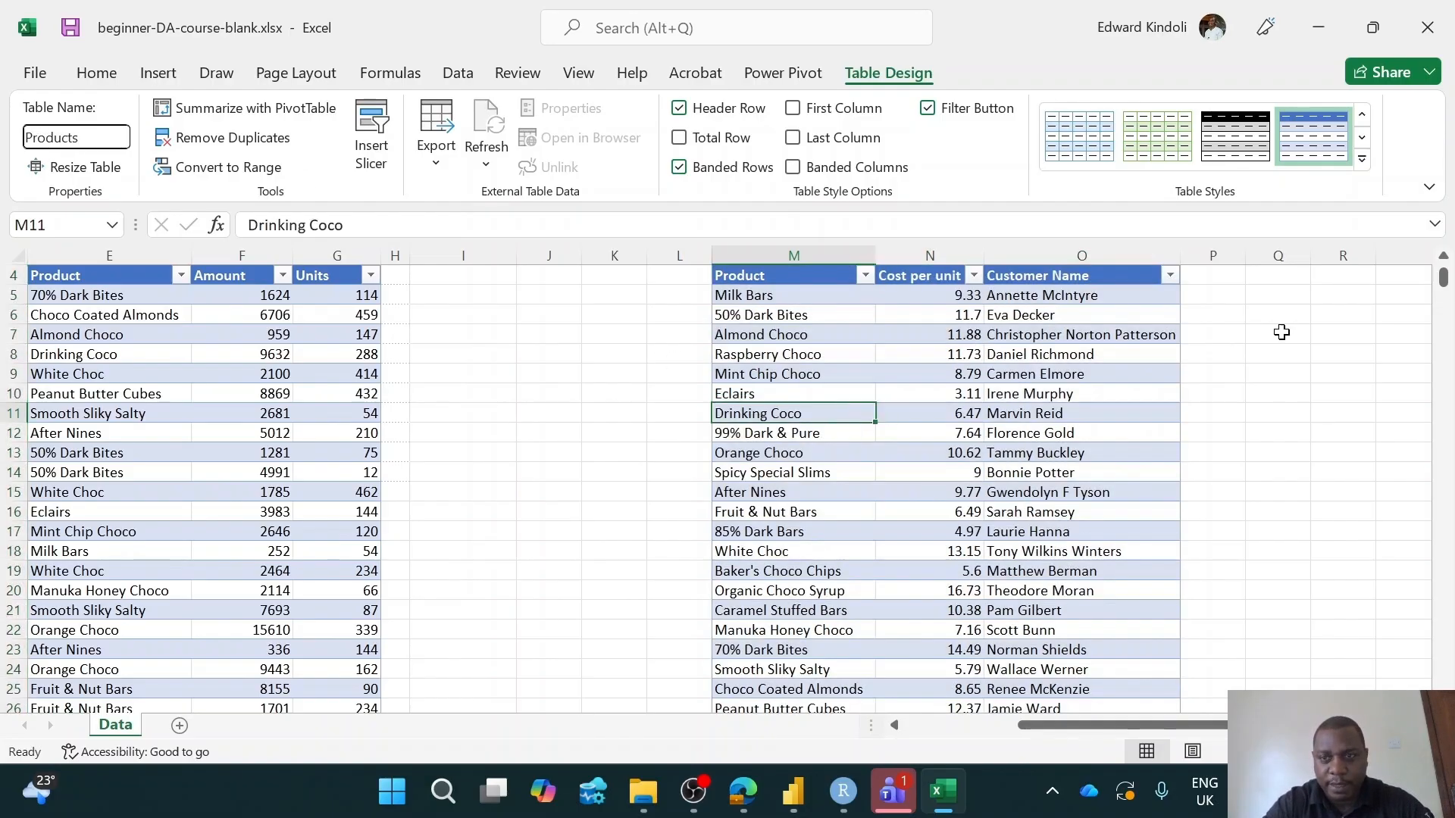
Widen the empty column H beside the Sales table
scroll(1445, 269, "up", 1)
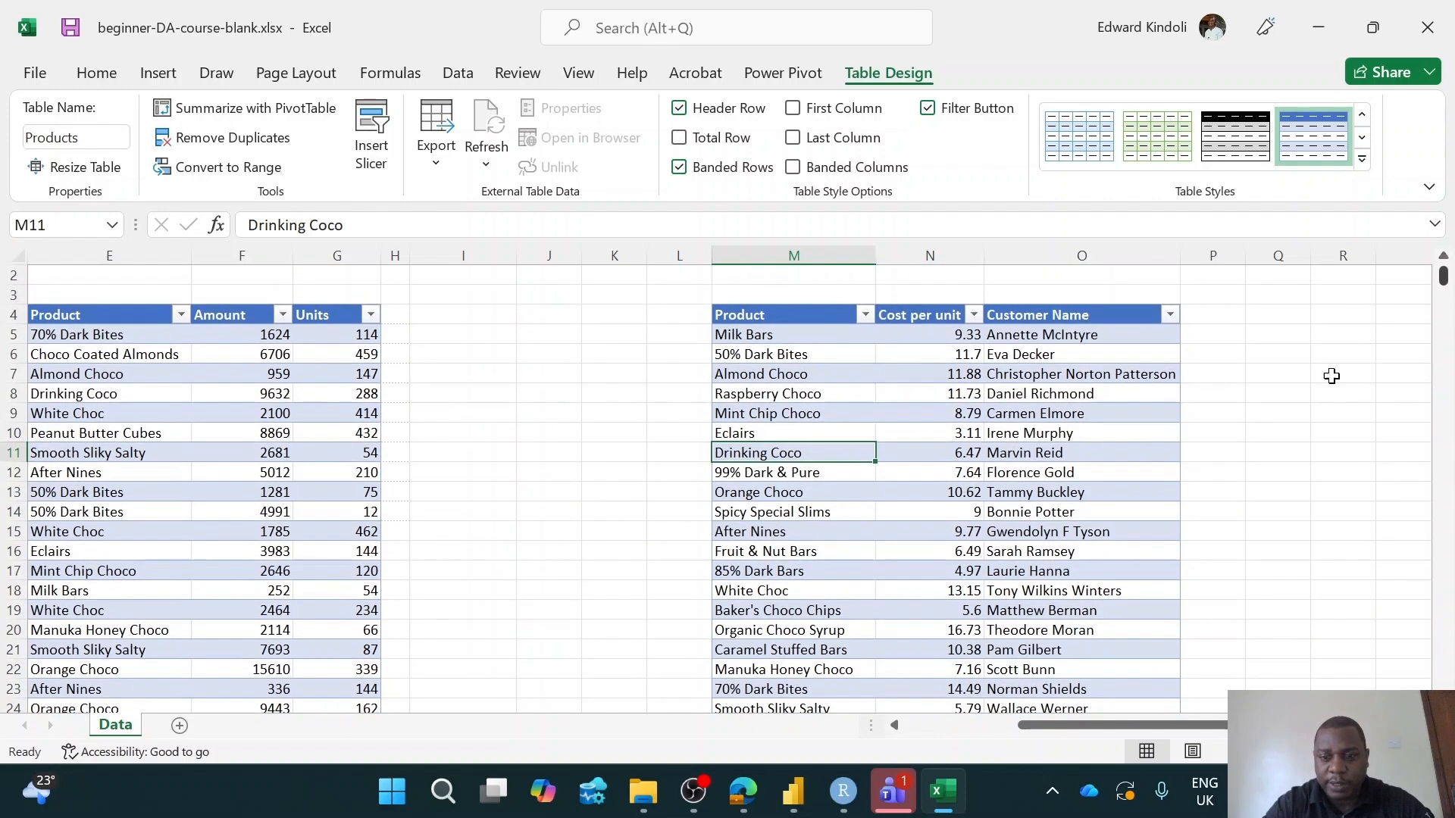
left_click_drag(1066, 733, 947, 733)
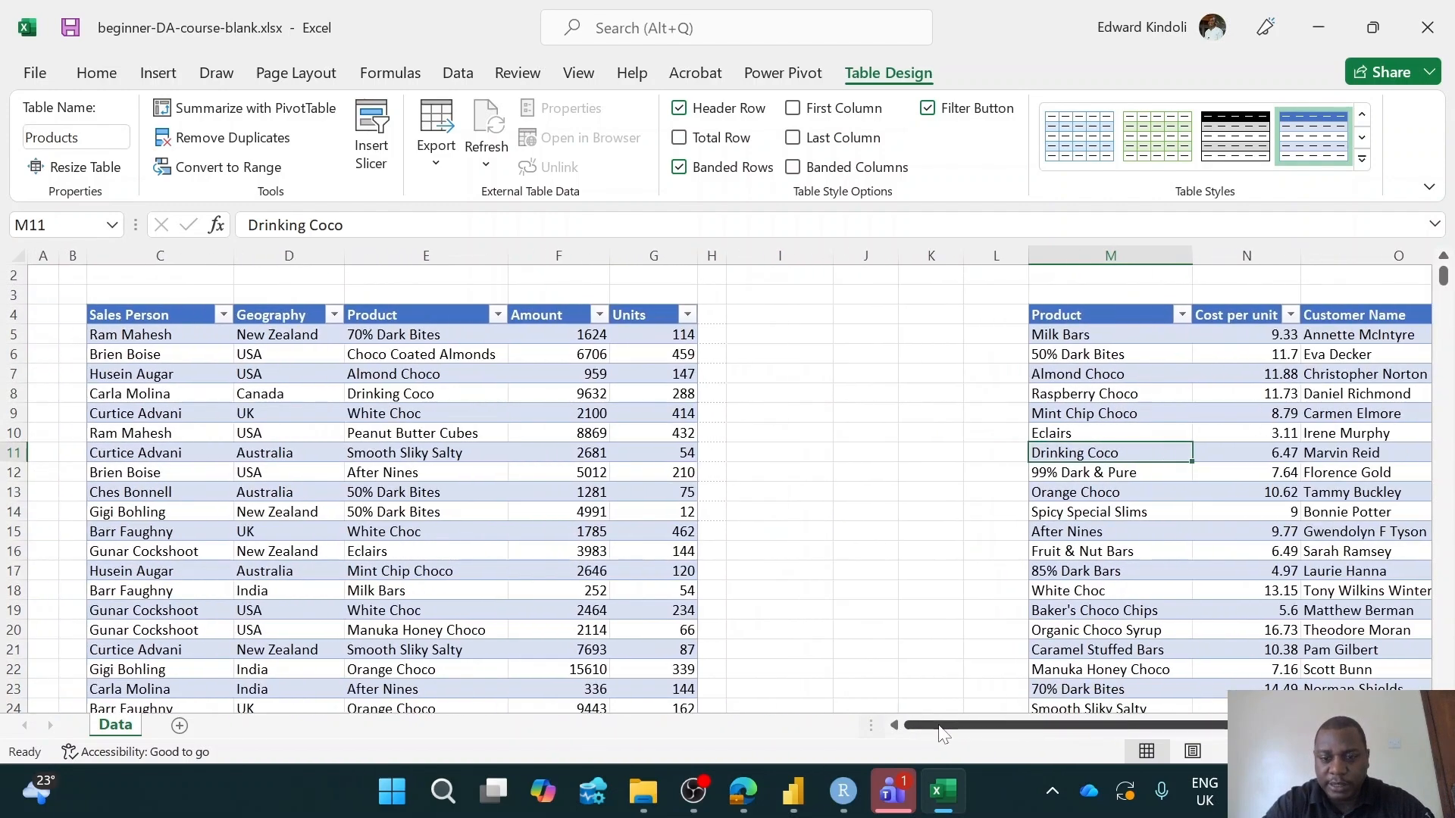
left_click_drag(721, 262, 770, 259)
left_click(921, 560)
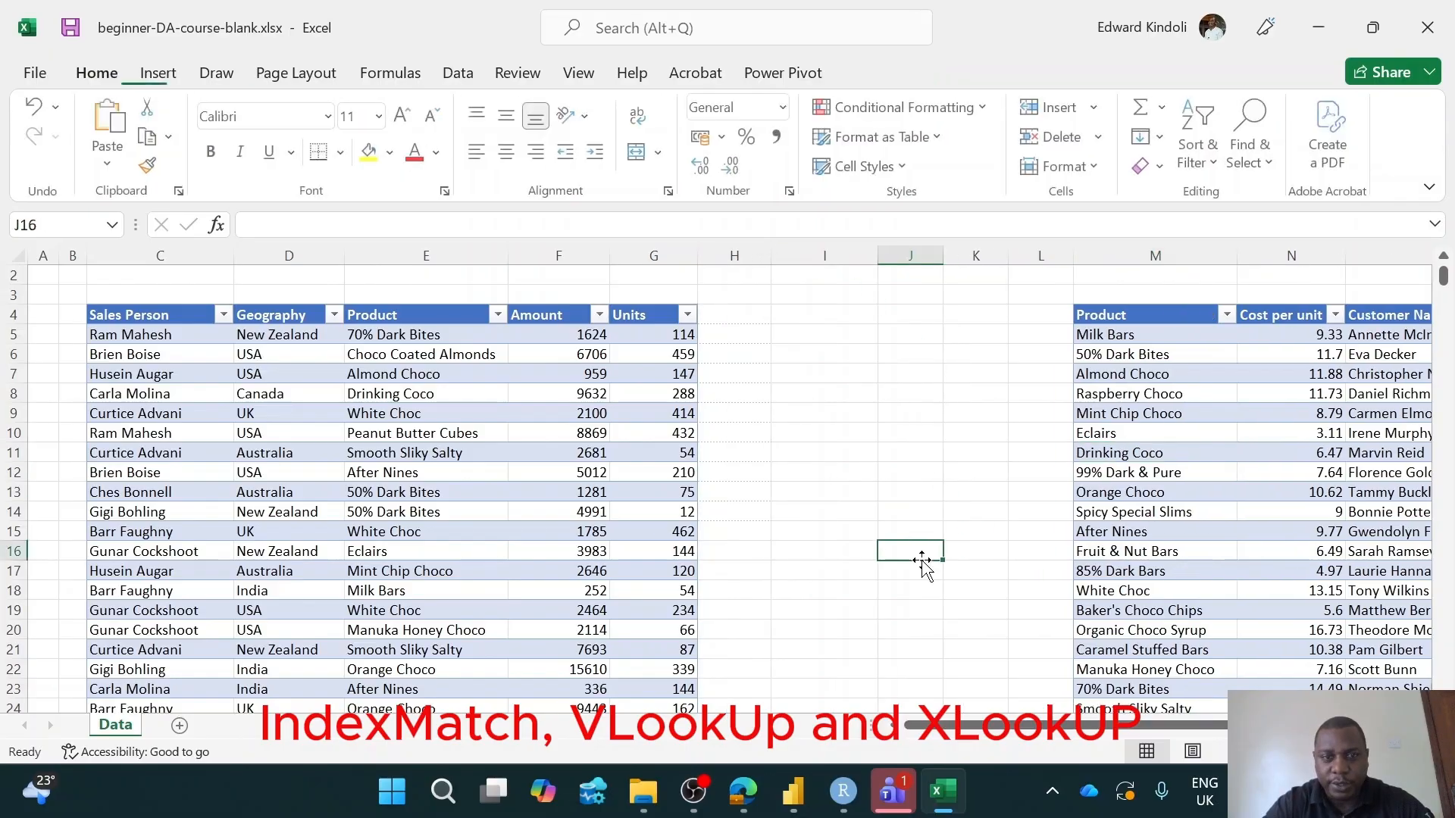
Examine the Cost per unit and Customer Name columns of the Products table
left_click_drag(963, 725, 981, 727)
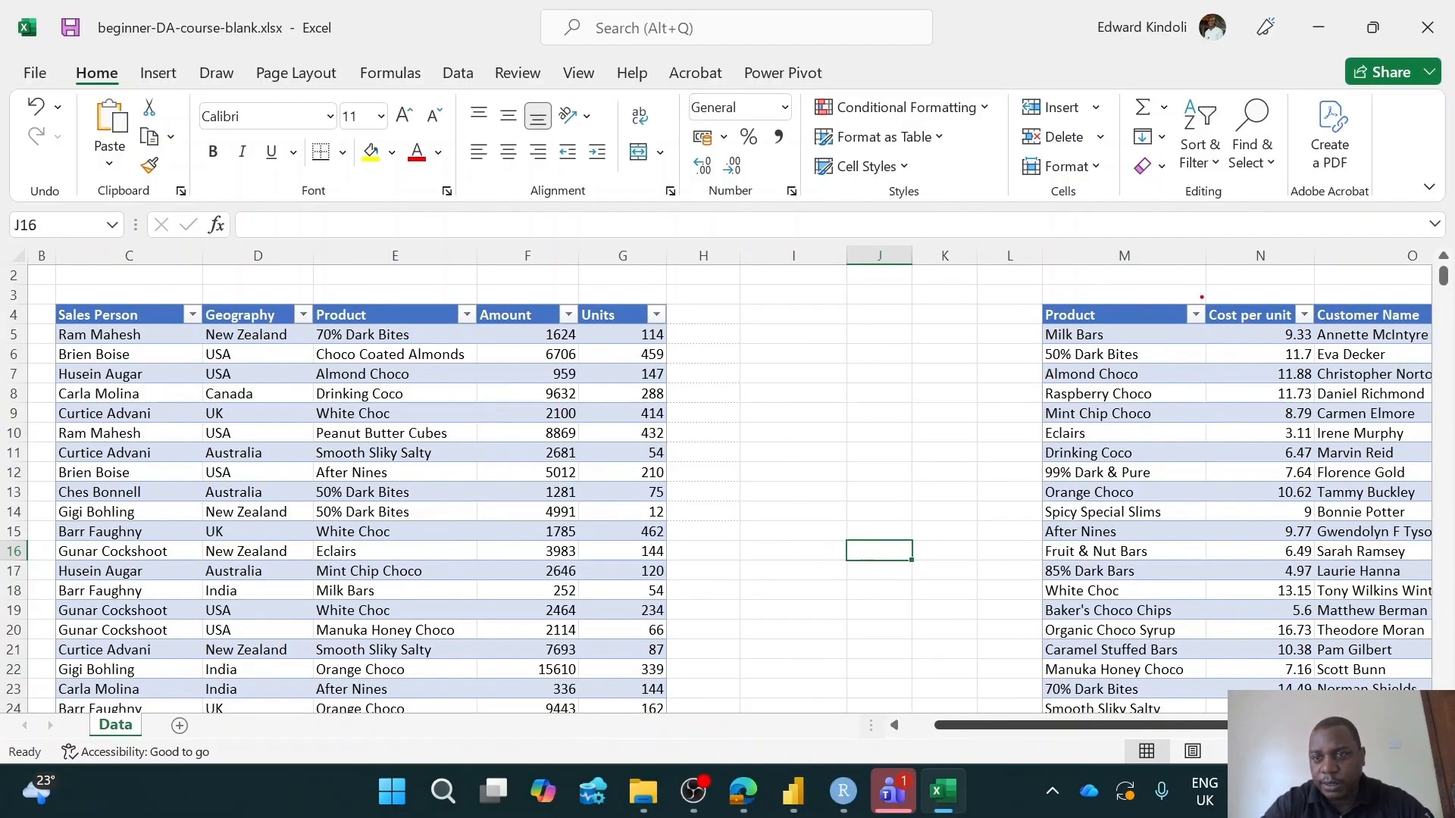
mouse_move(1211, 291)
left_mouse_down()
mouse_move(1298, 287)
mouse_move(1314, 324)
mouse_move(1230, 343)
left_mouse_up()
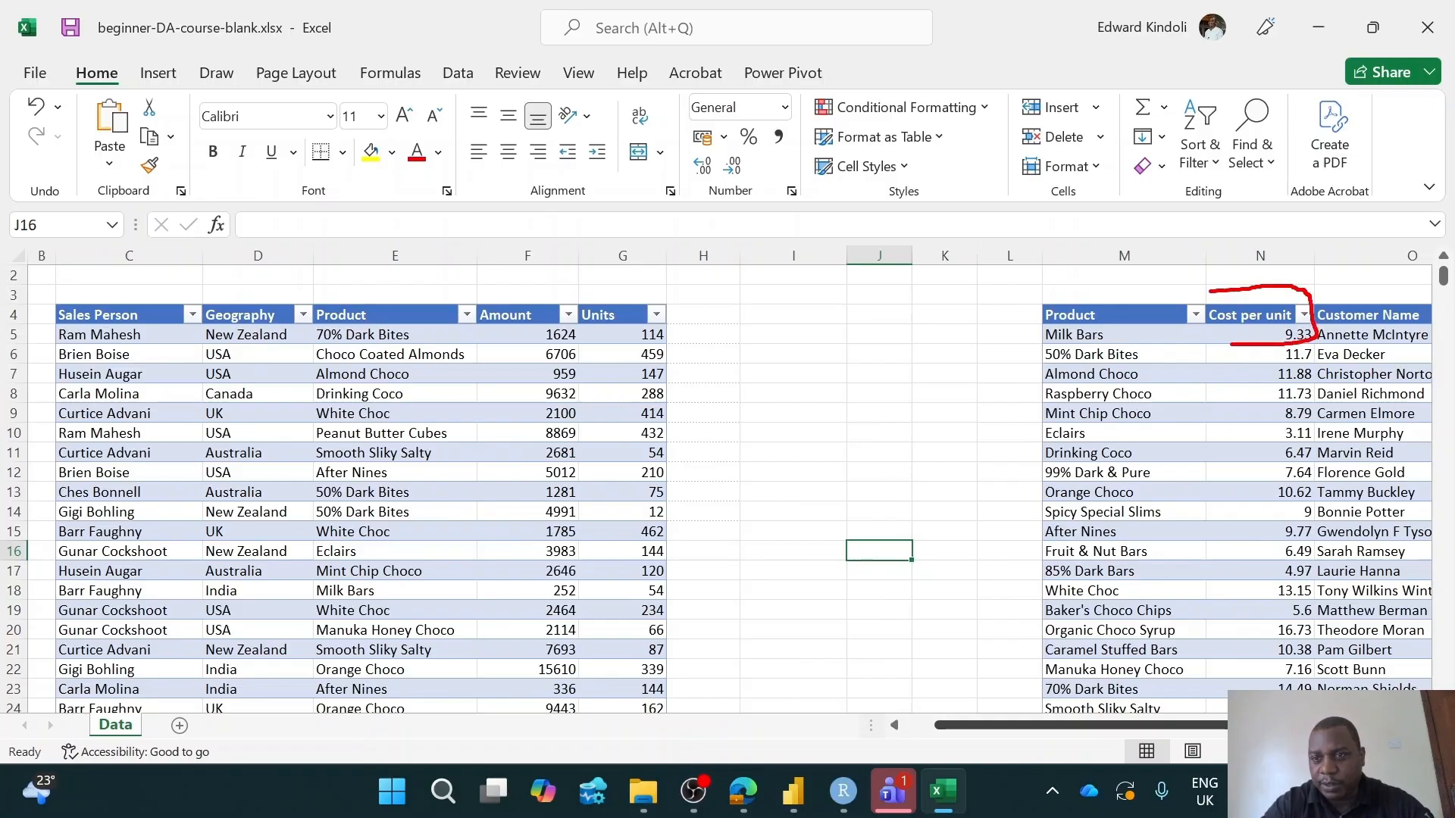
left_click(1234, 328)
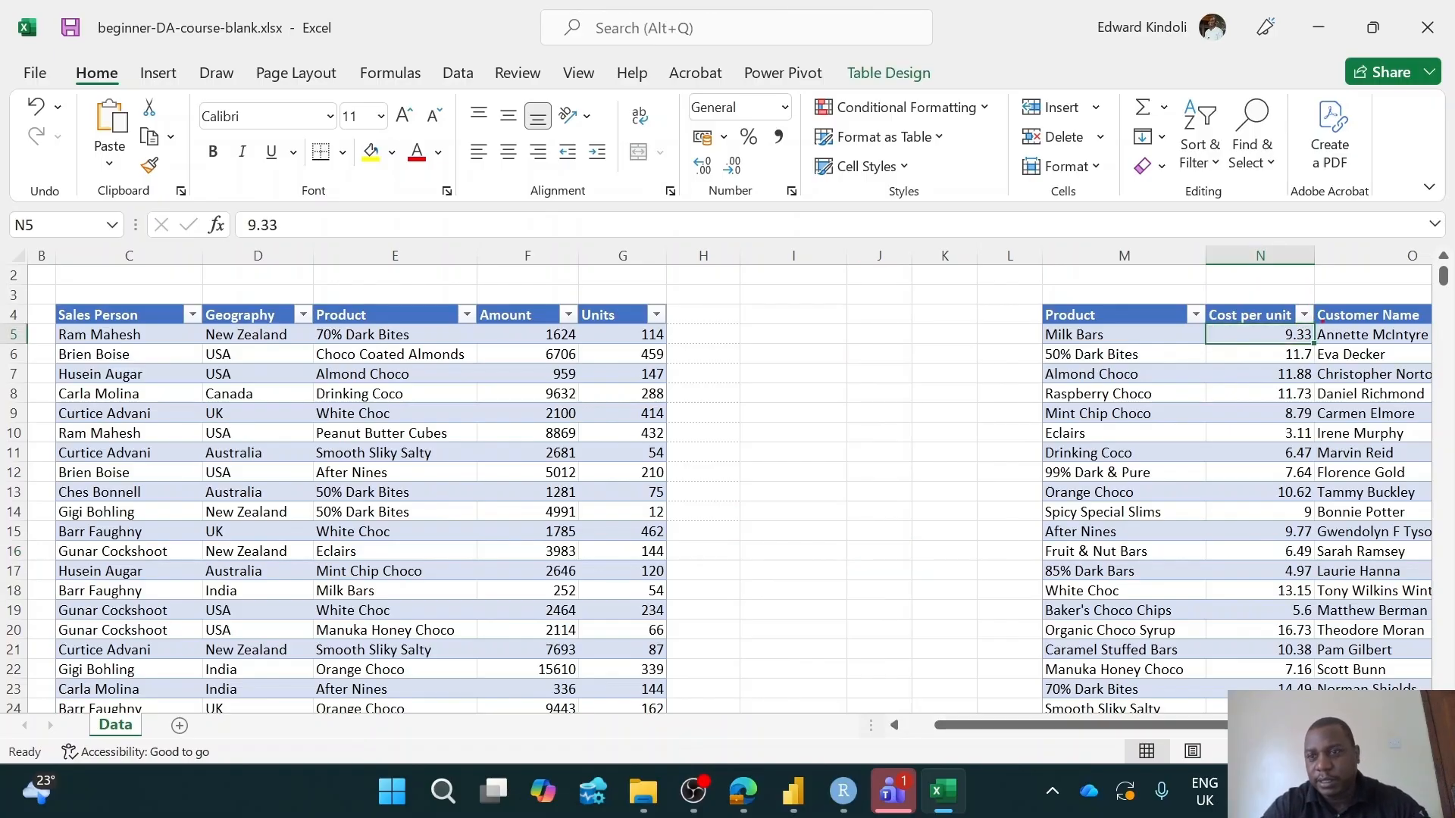
left_click_drag(1311, 289, 1447, 286)
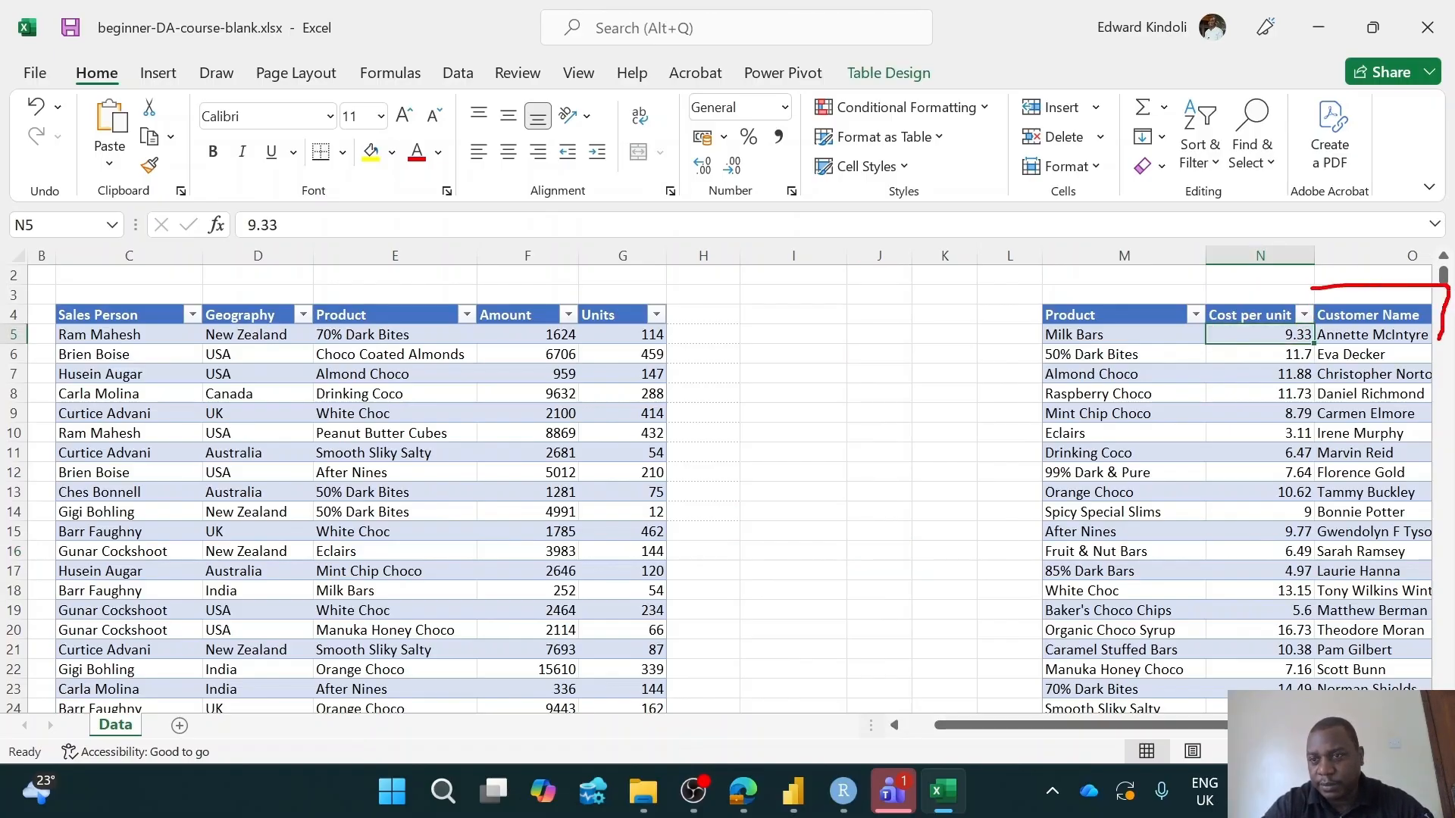
left_click_drag(1439, 338, 1315, 344)
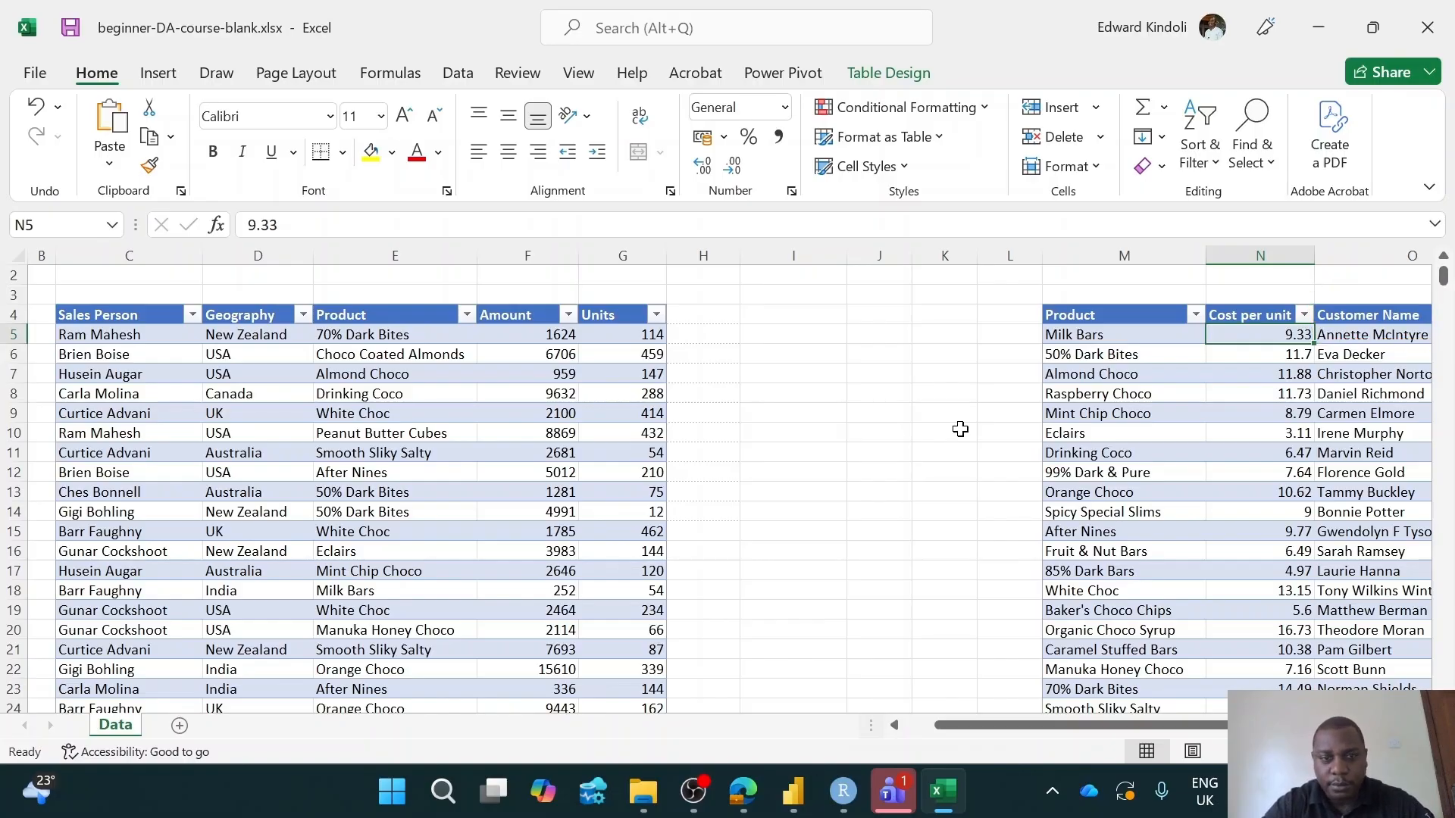
Add a column headed "Cost Per unit" to the Sales table in H4
left_click(712, 324)
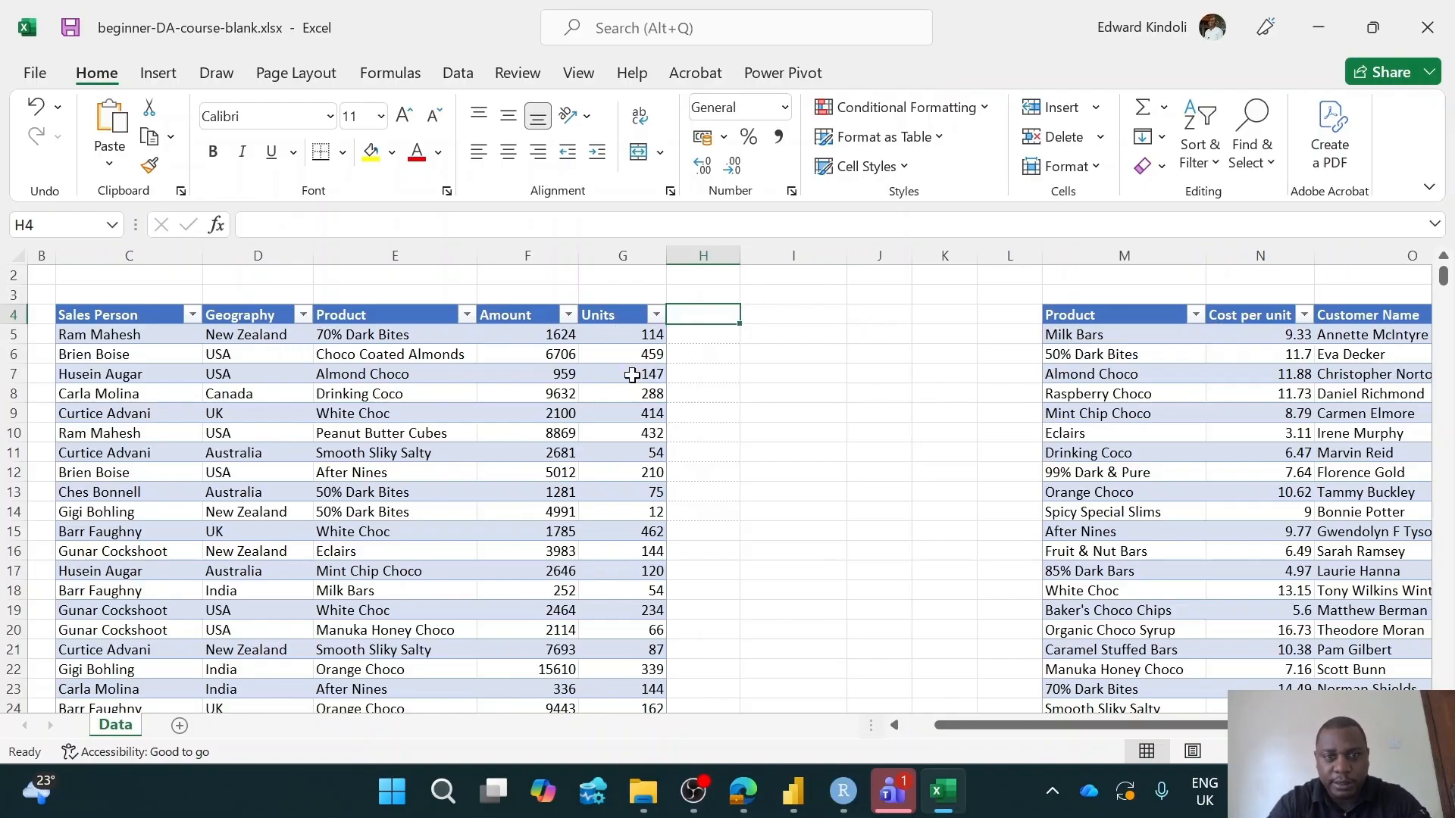
type("Cost Per unit")
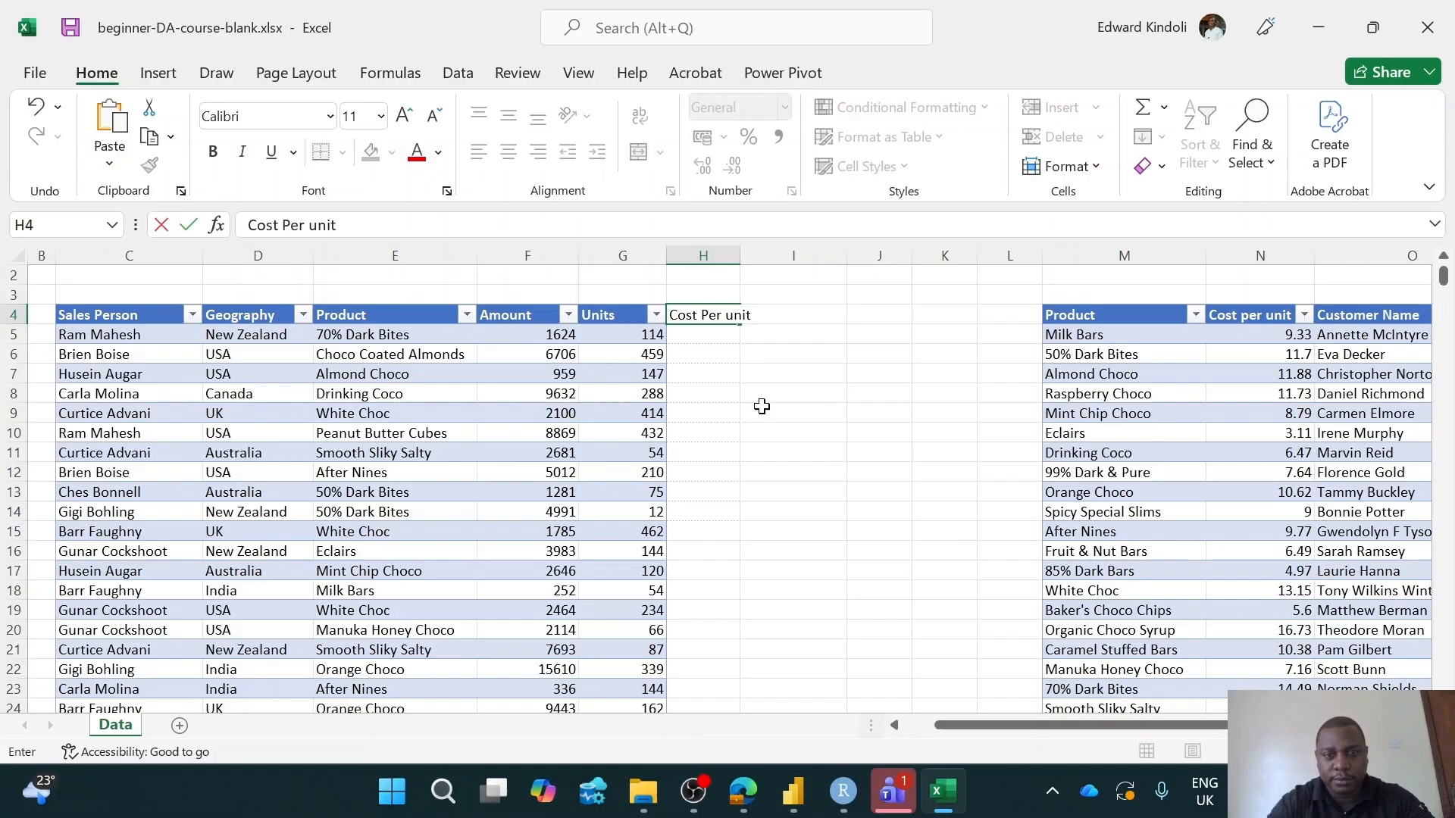
key("Return")
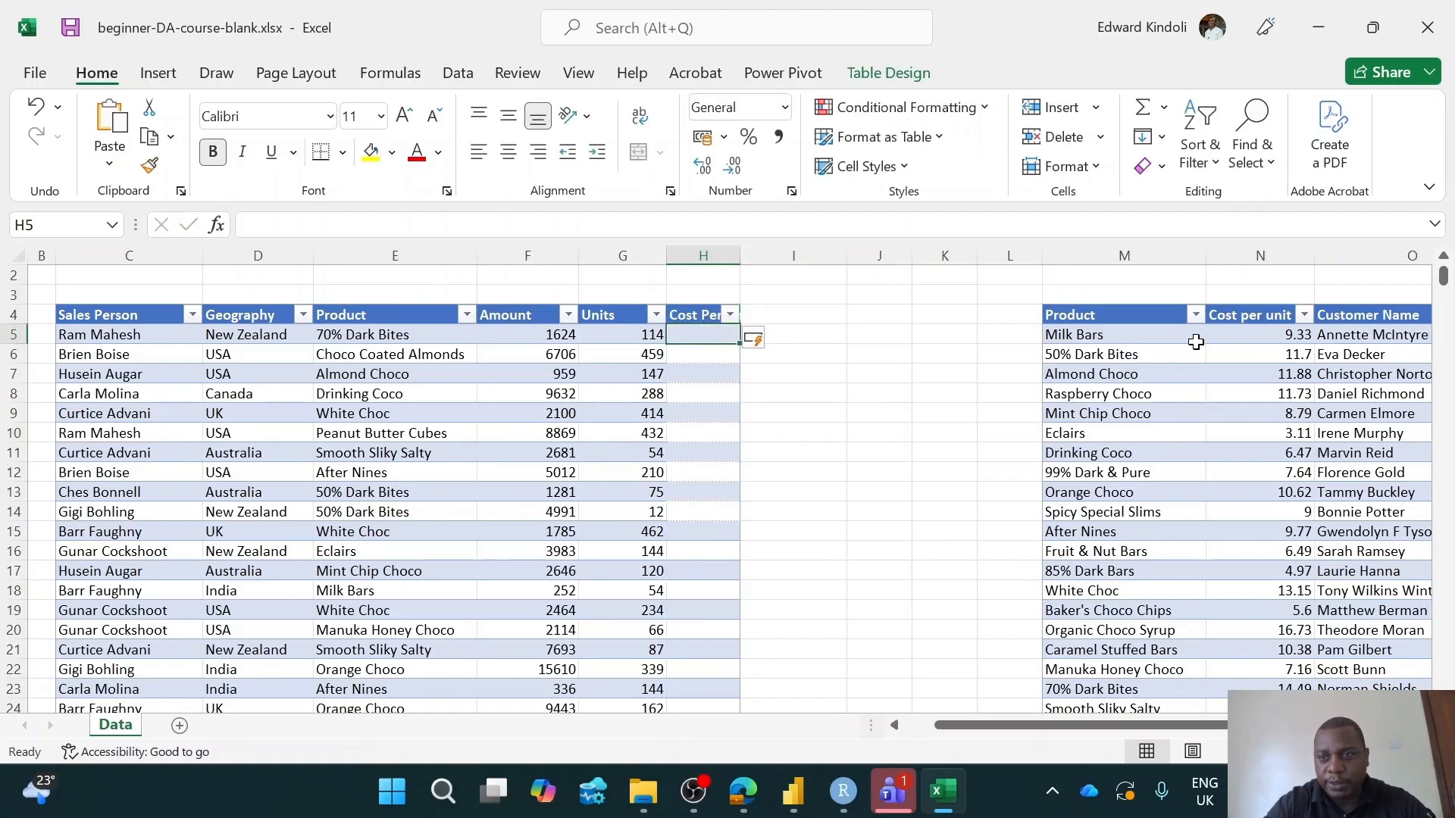
left_click(1266, 336)
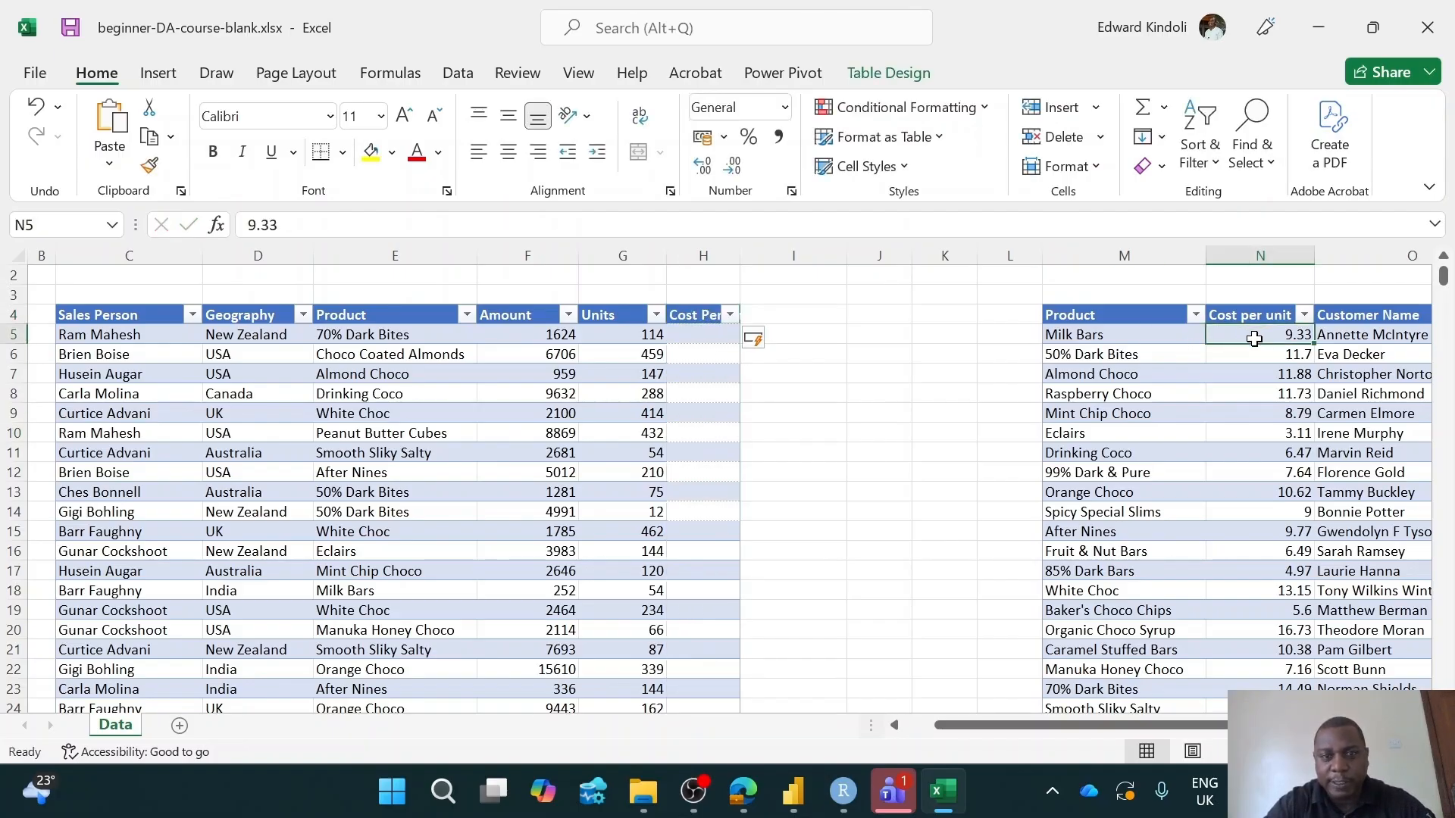
left_click(691, 340)
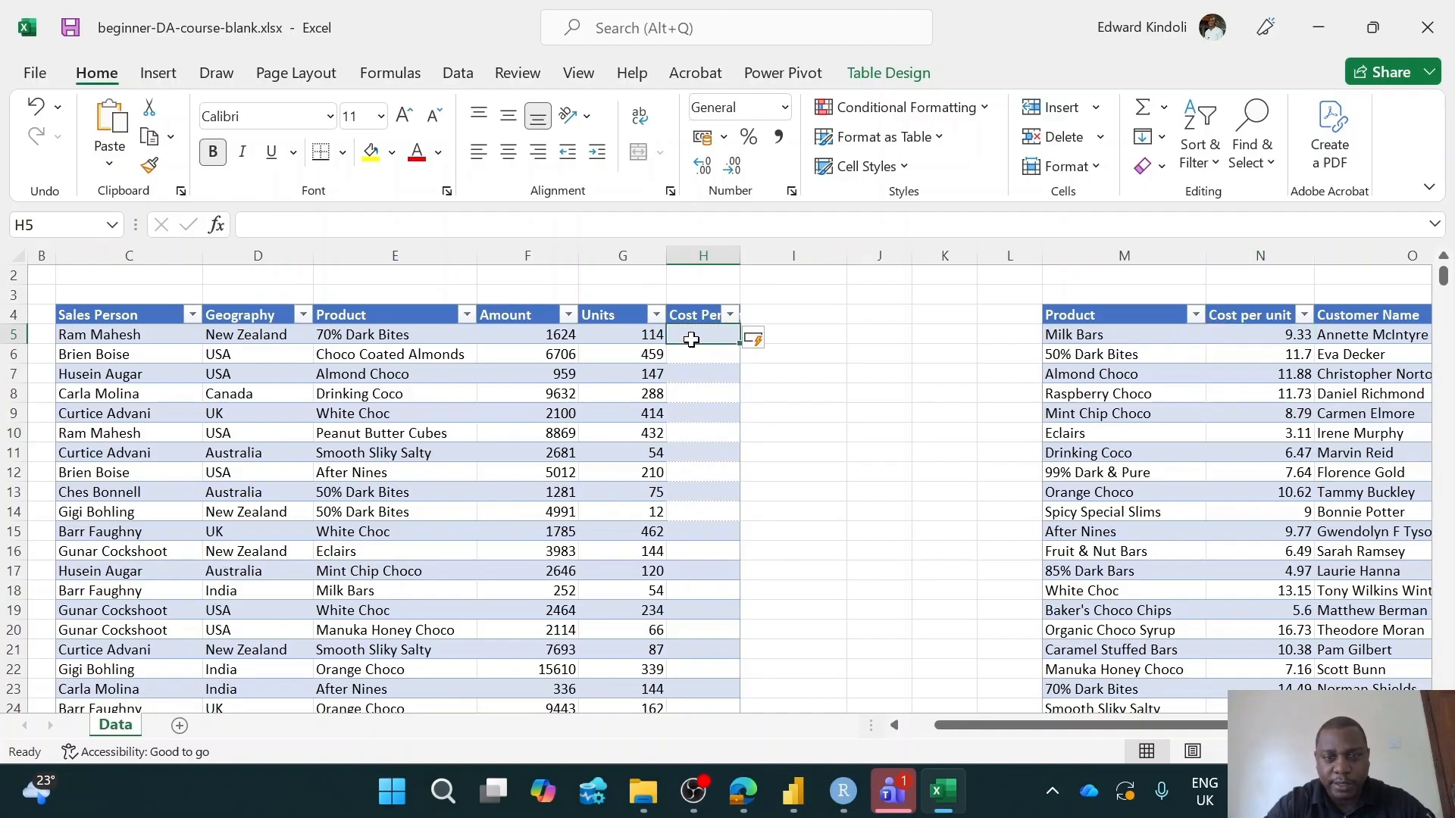
type("=INDEX(")
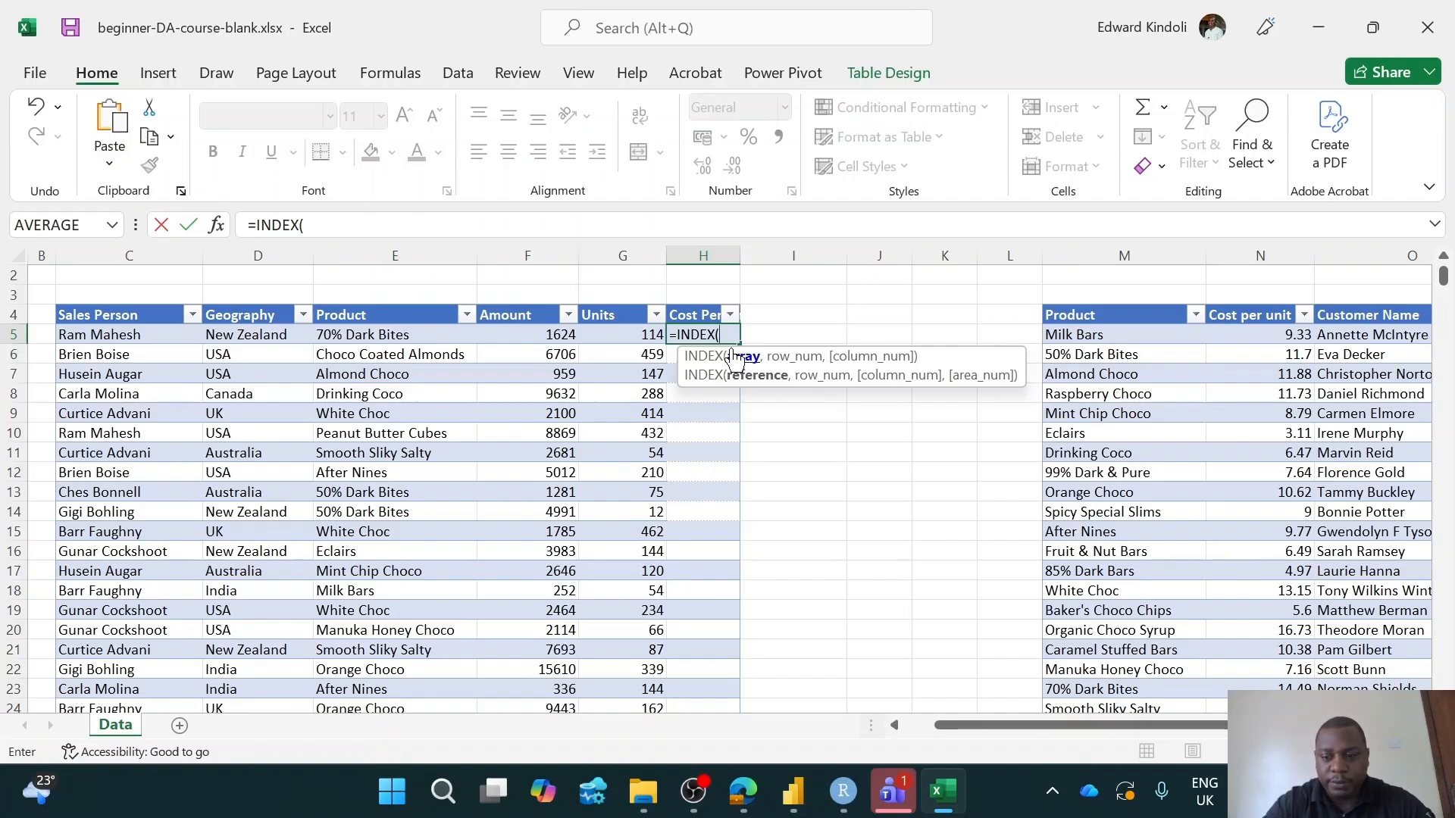
key("BackSpace")
key("BackSpace")
key("BackSpace")
key("BackSpace")
key("BackSpace")
key("Escape")
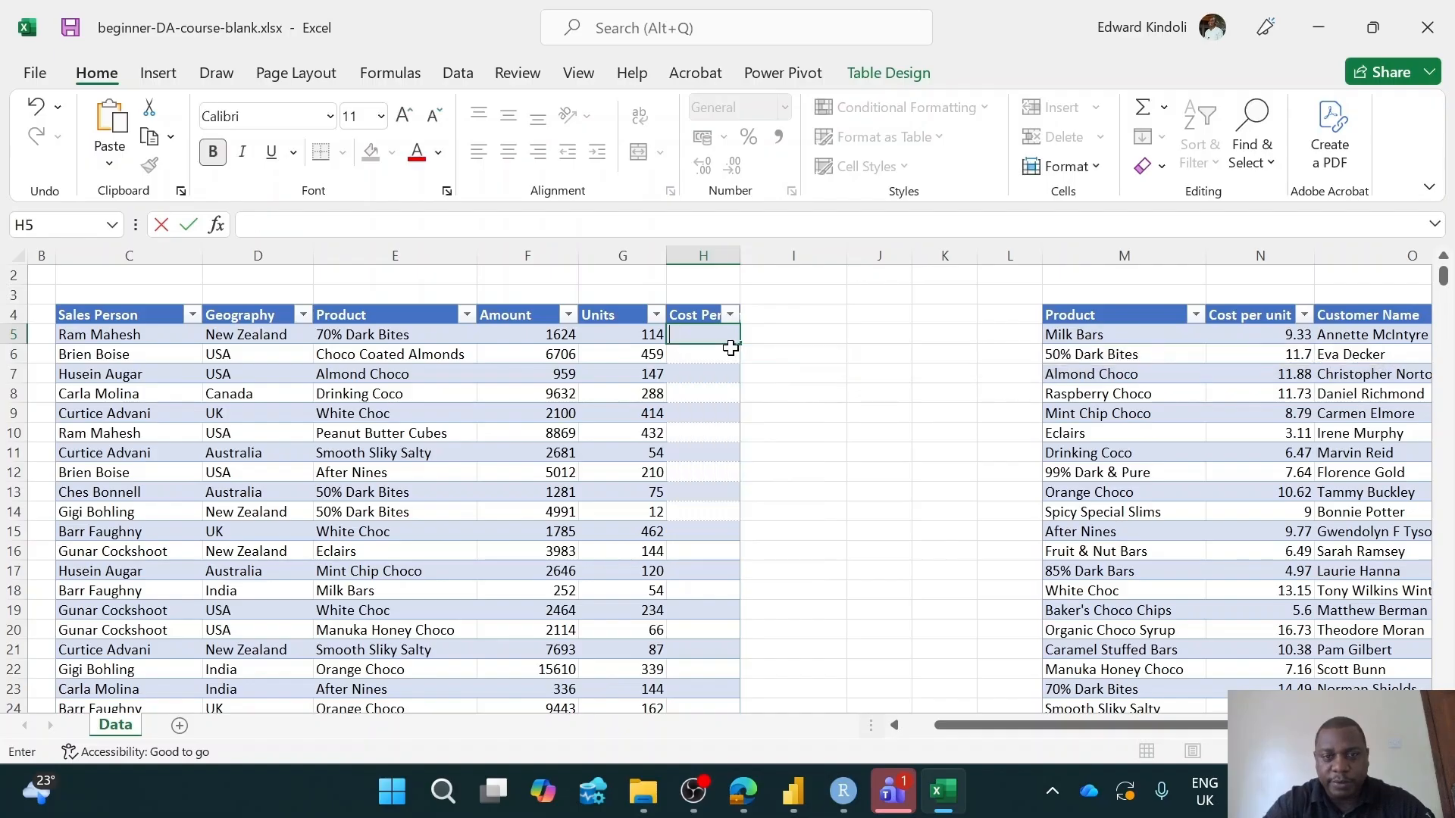
left_click(812, 340)
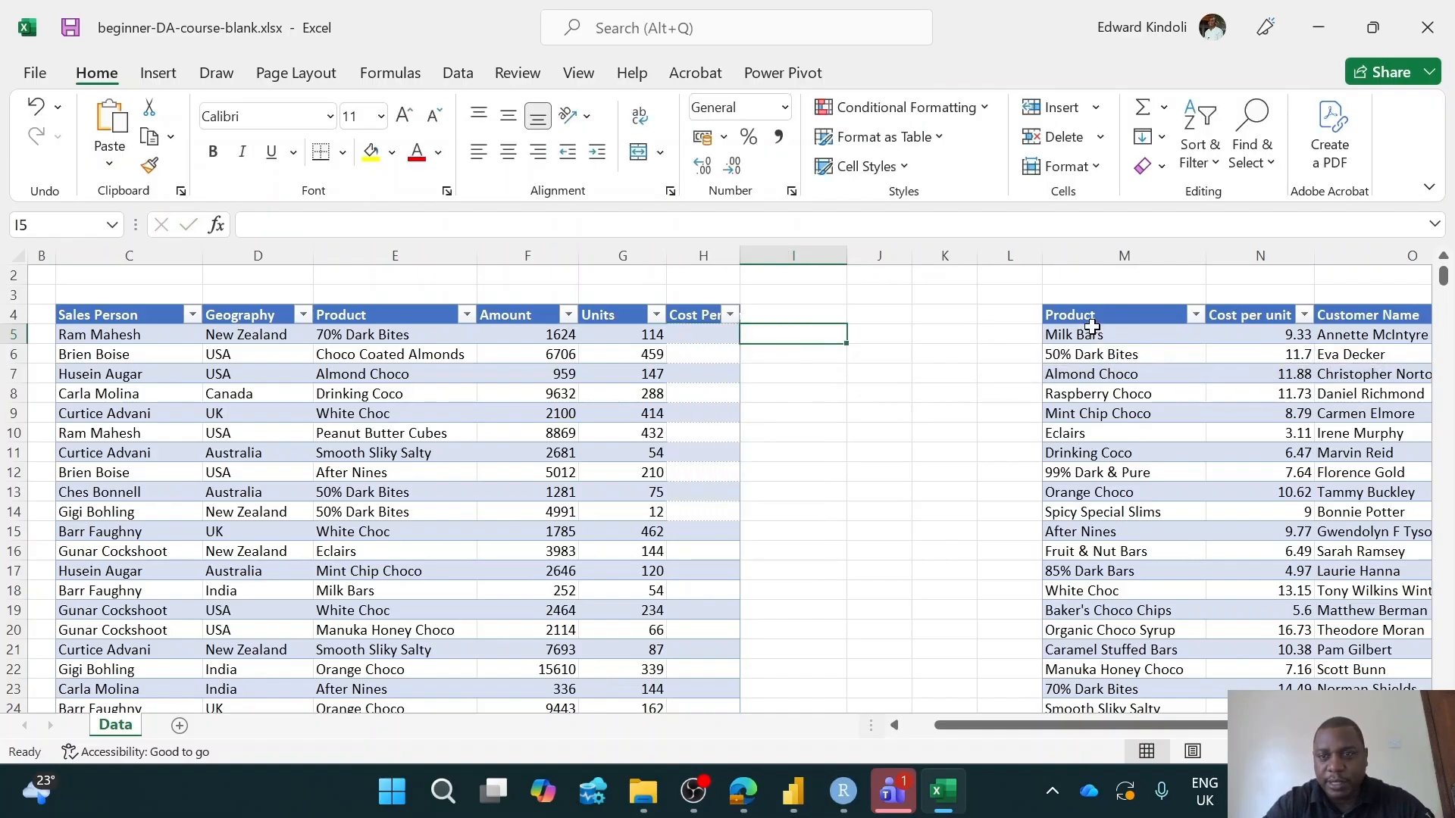
Compare the Product columns of the Products and Sales tables, and check the Customer Name column
left_click_drag(1101, 318, 1115, 671)
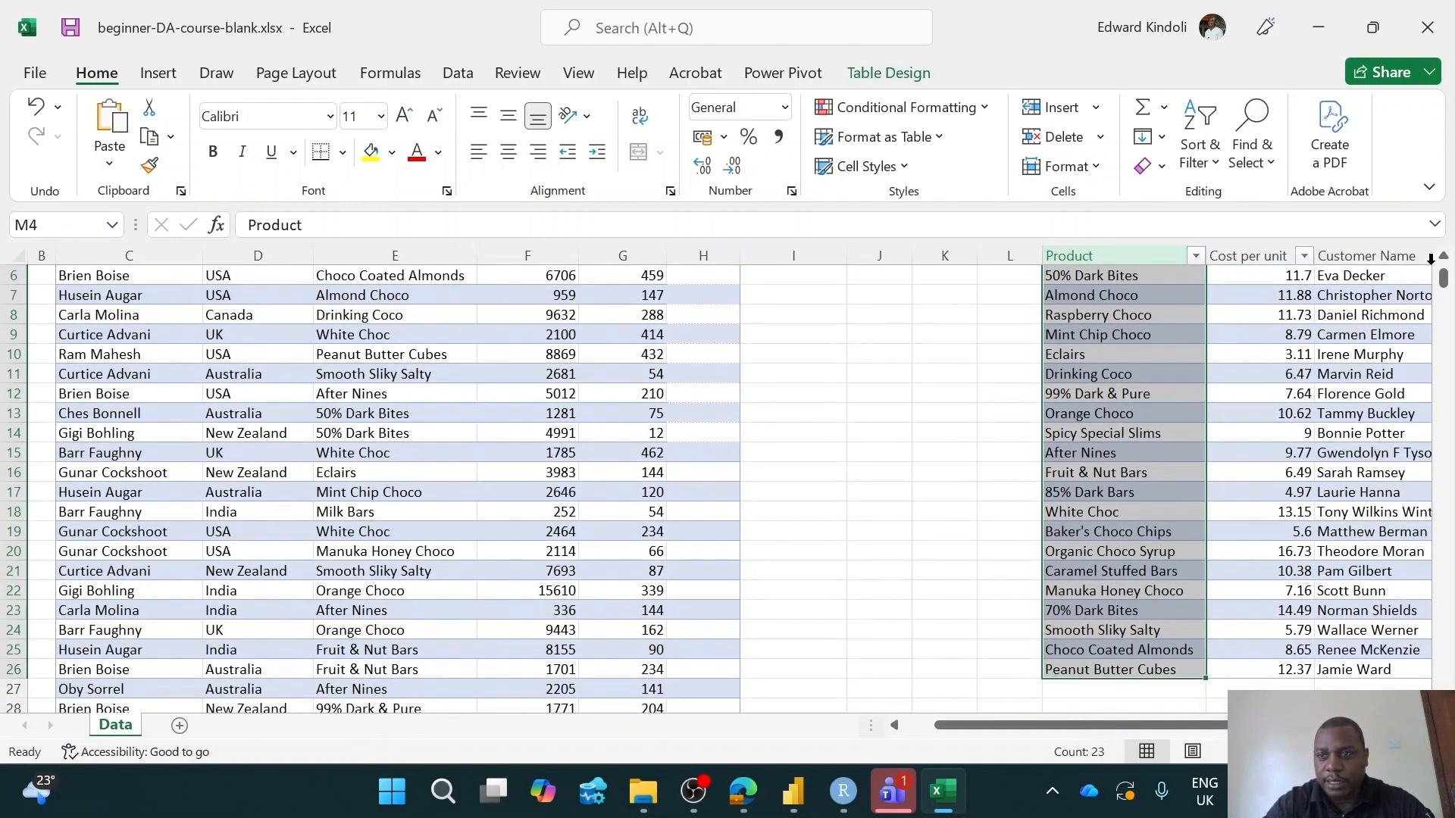
left_click(1443, 258)
left_click(1444, 259)
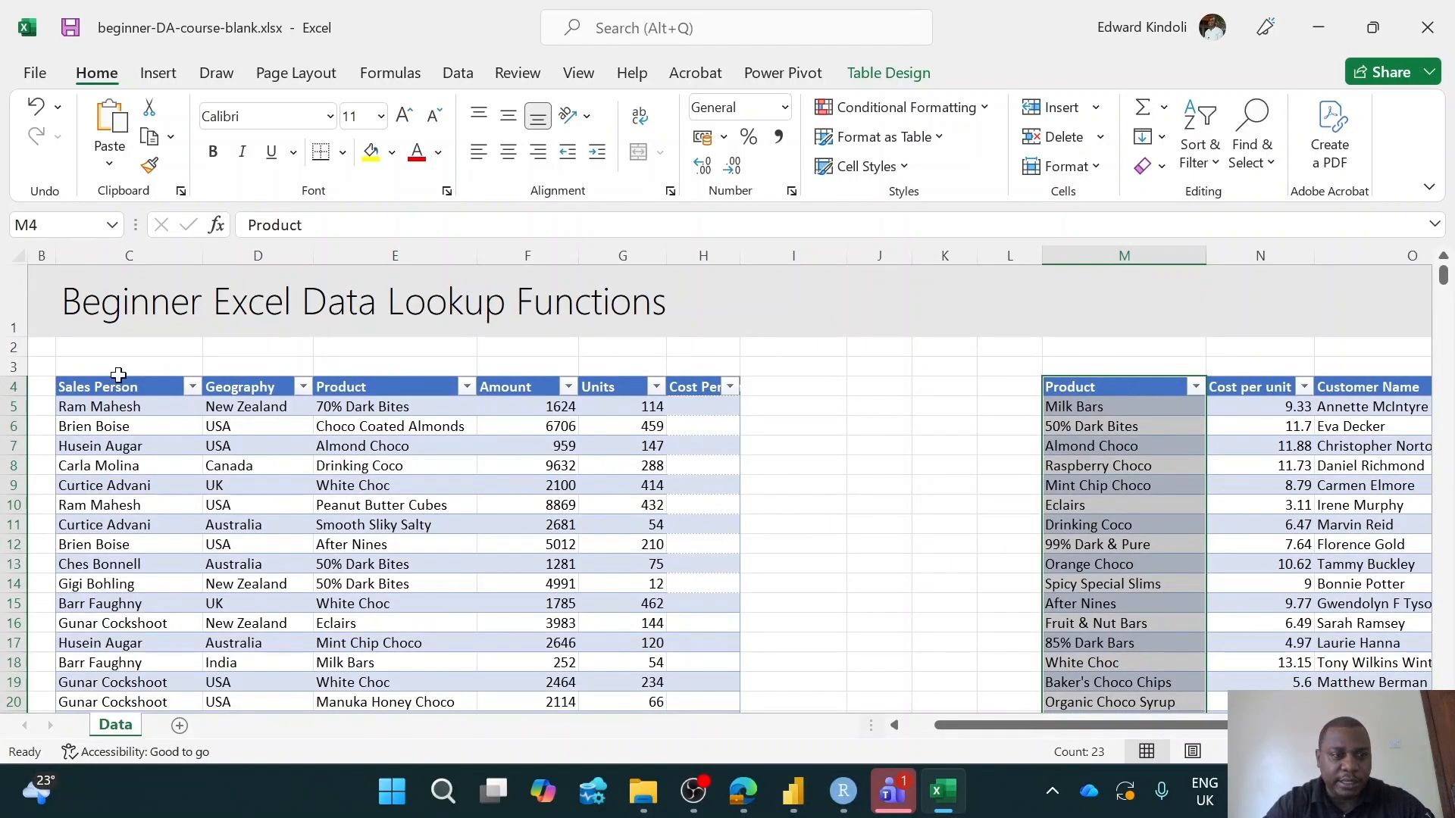
left_click_drag(337, 386, 385, 708)
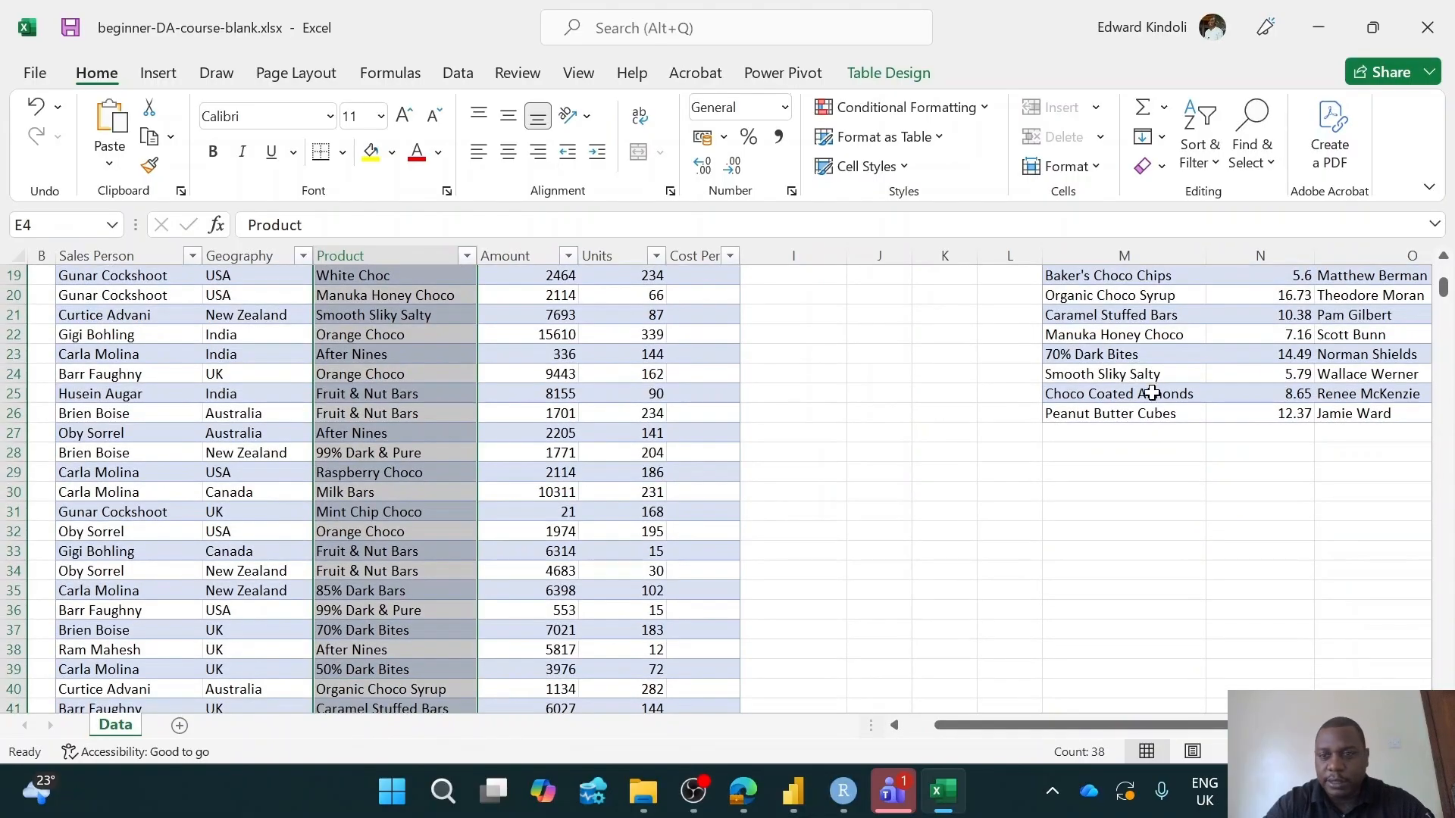
left_click(1124, 433)
left_click_drag(1444, 258, 1444, 261)
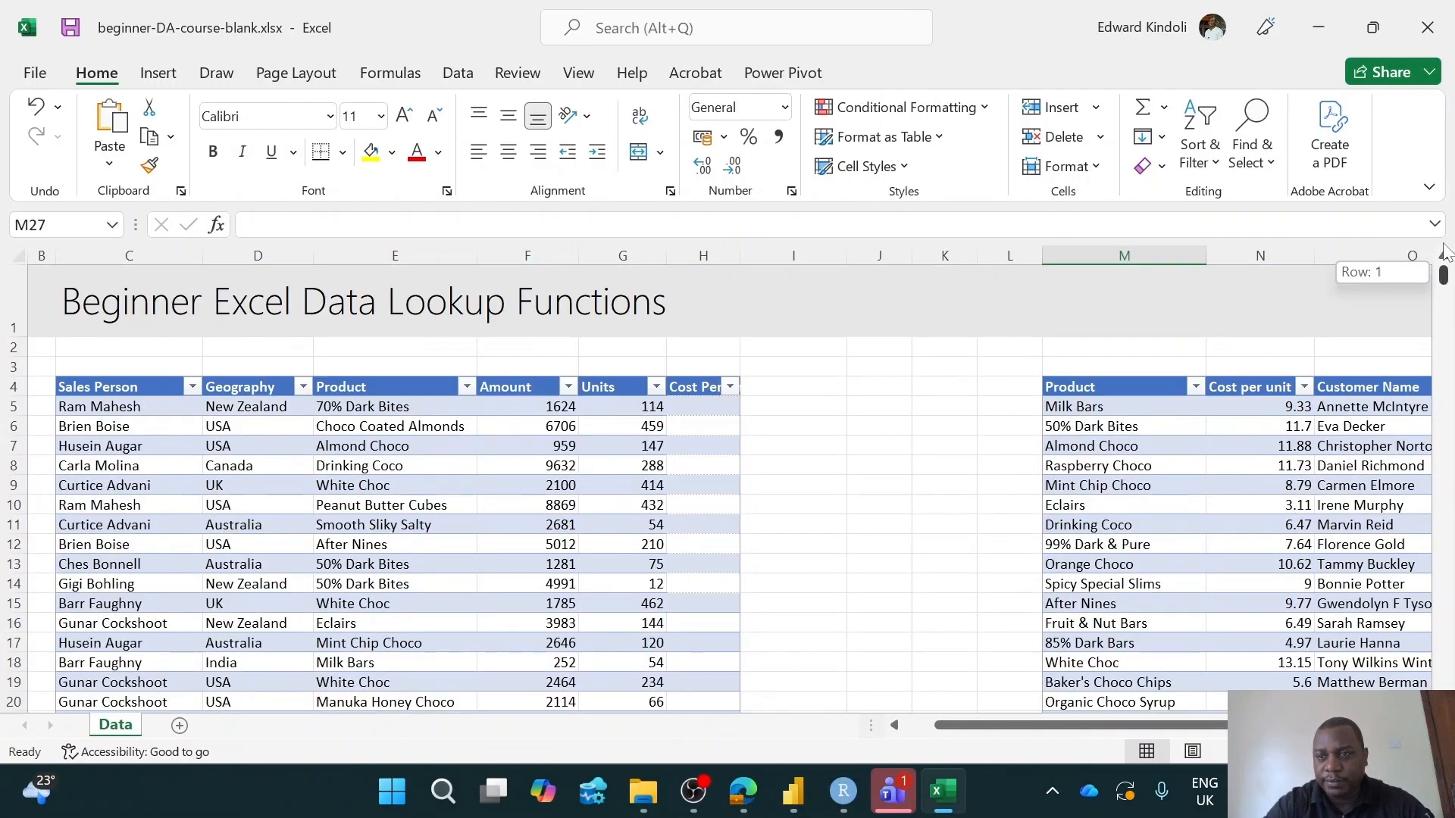
left_click(1117, 447)
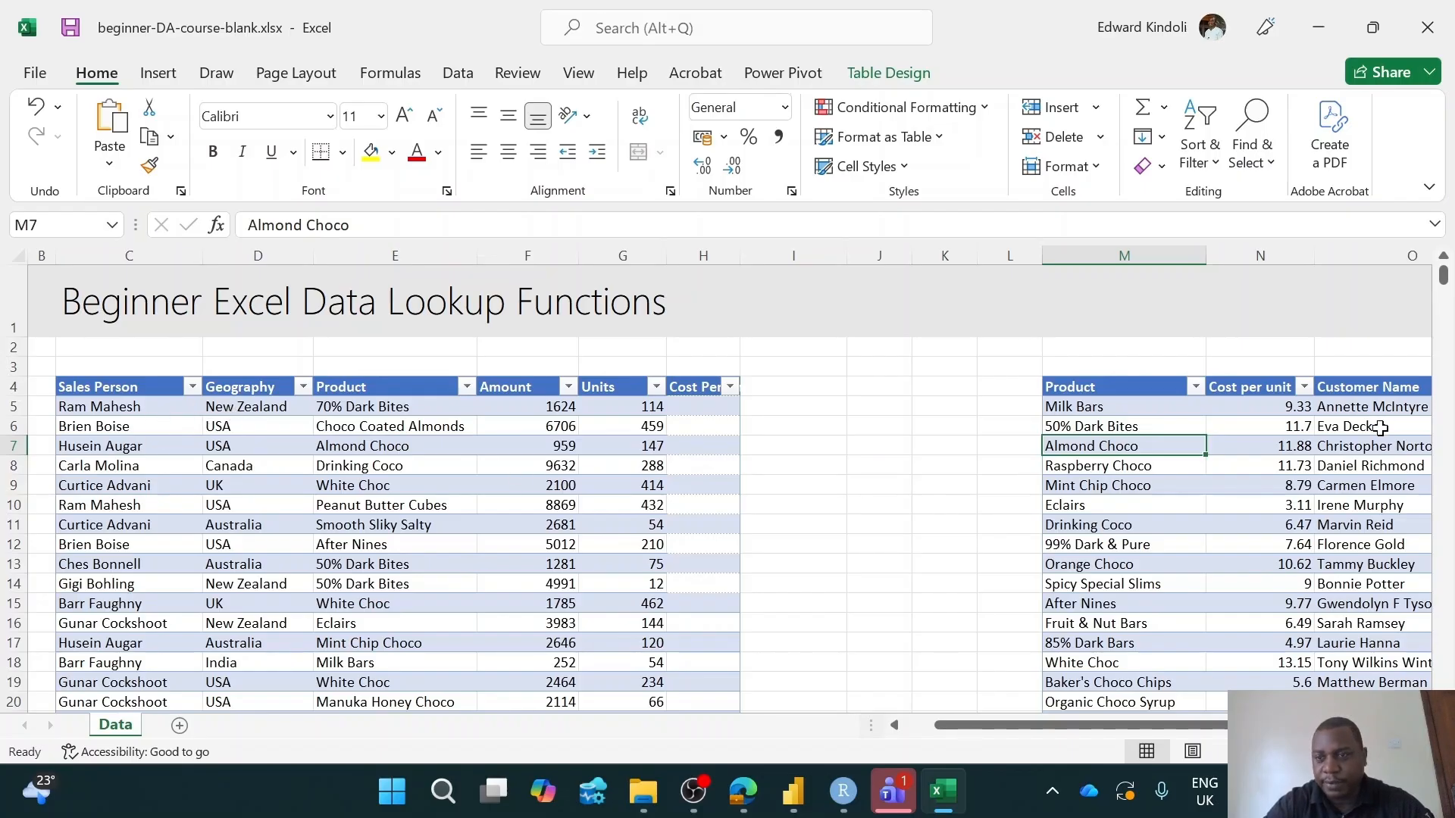
left_click(1378, 389)
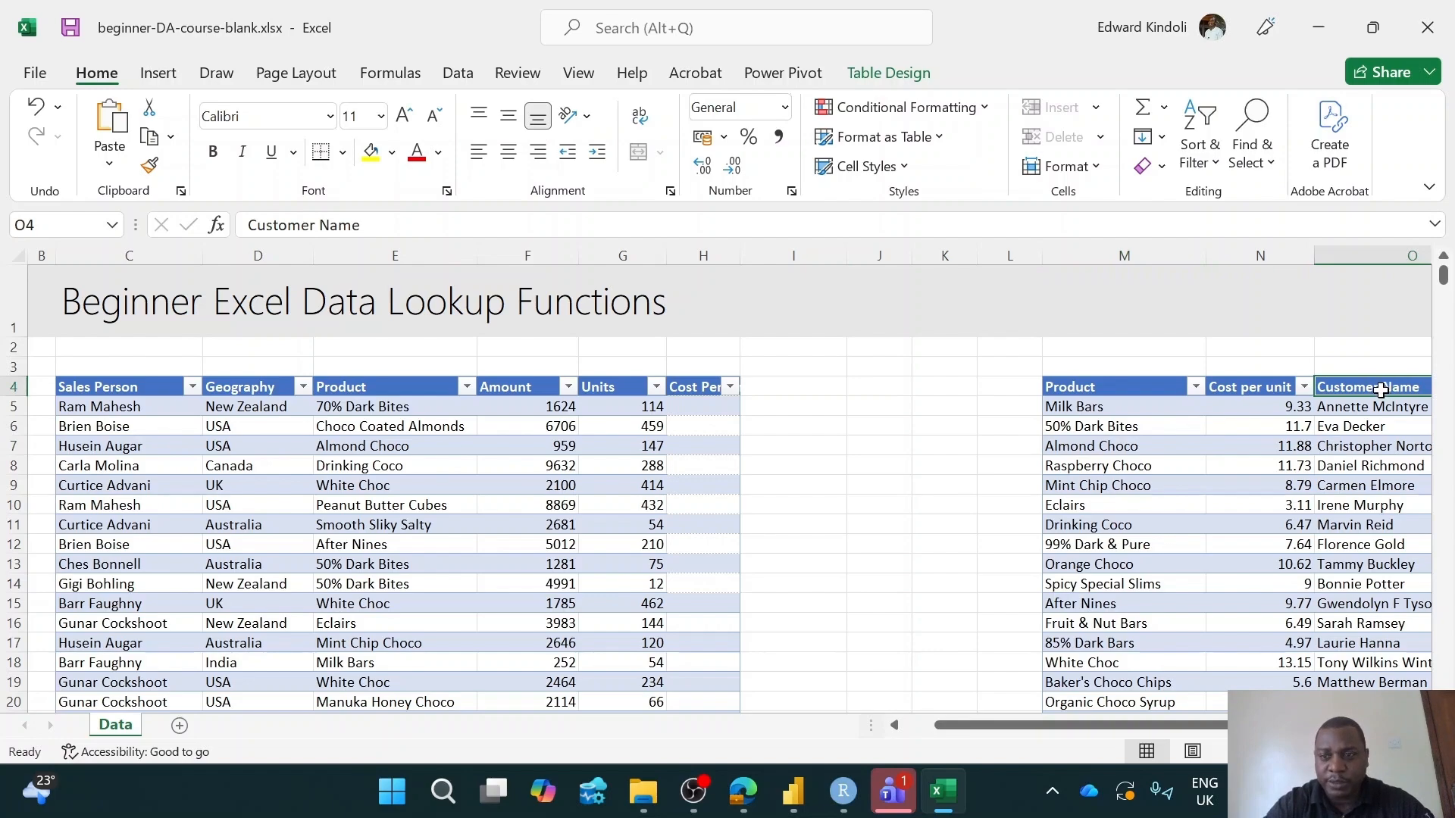
left_click(1097, 406)
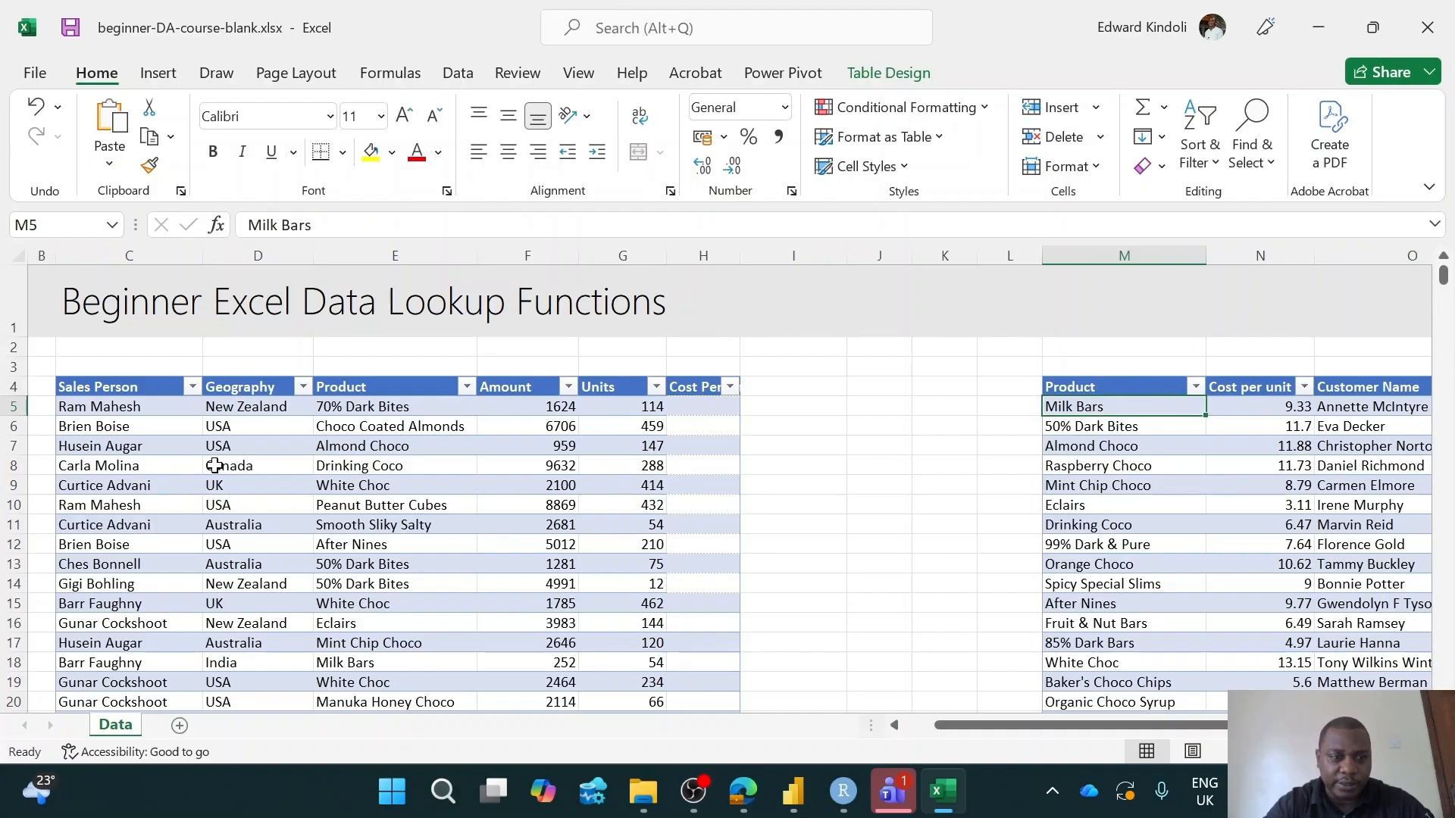
Start an INDEX formula in H5 of the Sales table with Products[Cost per unit] as the array
left_click(1366, 405)
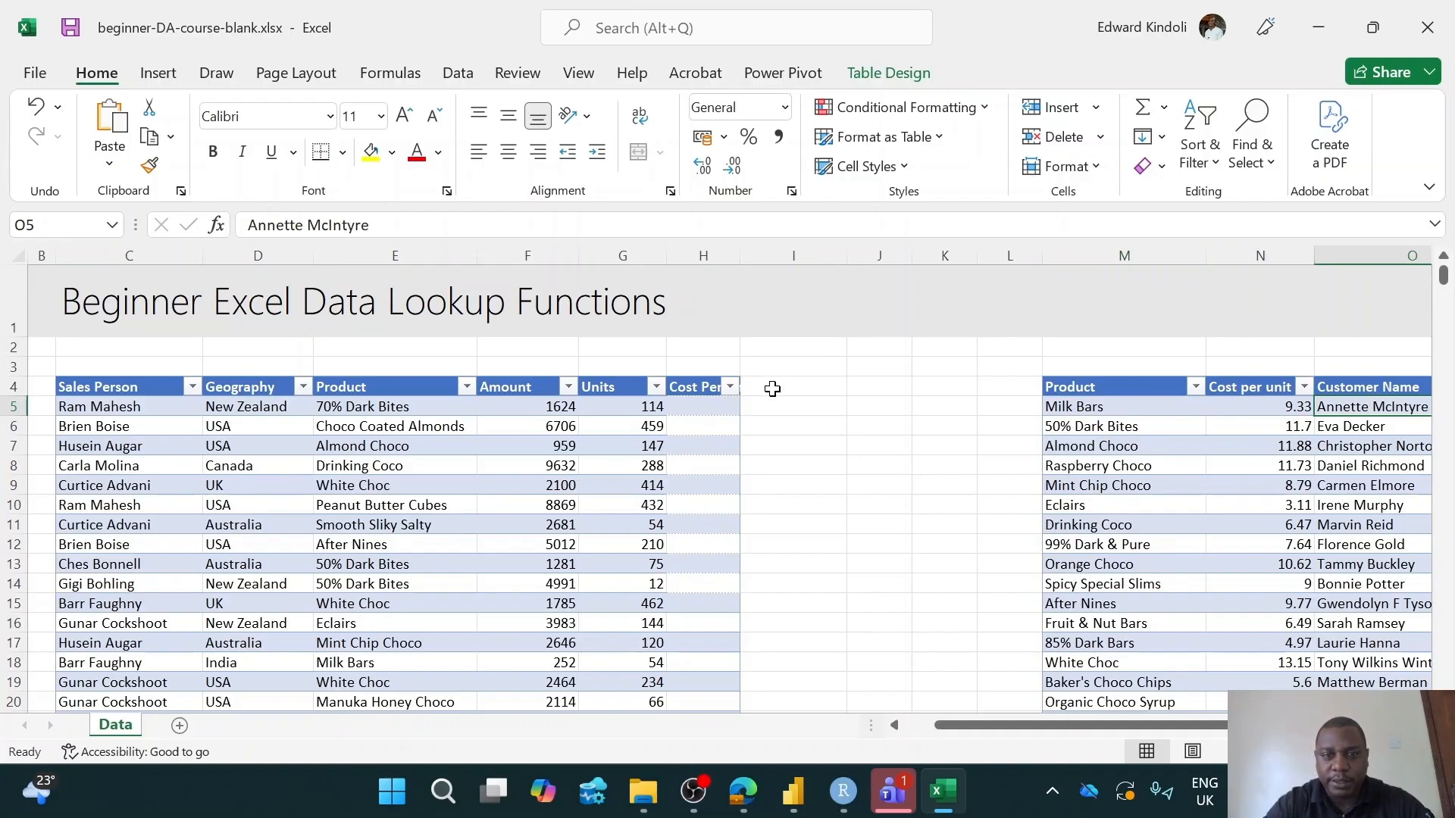
left_click(693, 404)
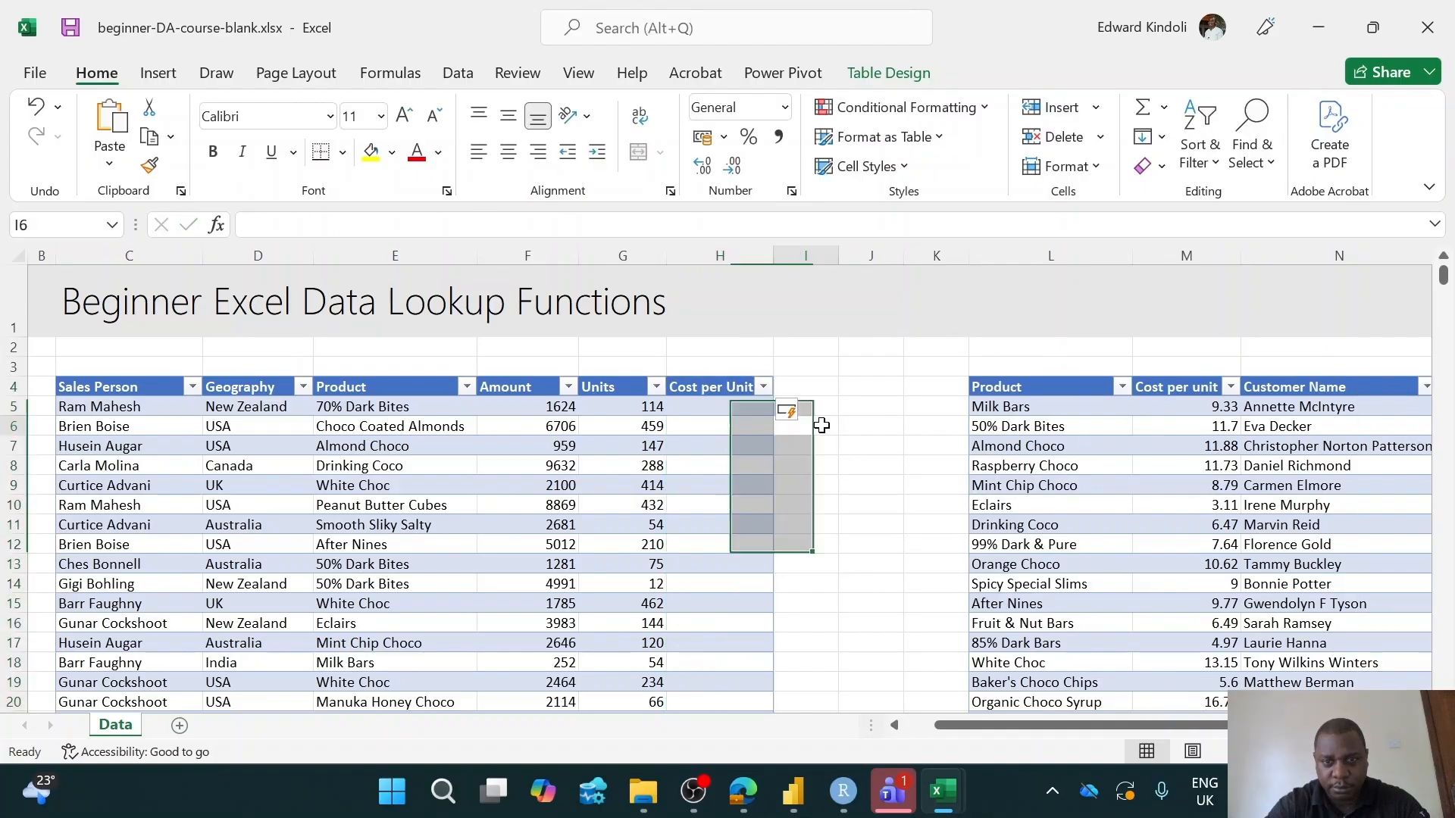
type("=in")
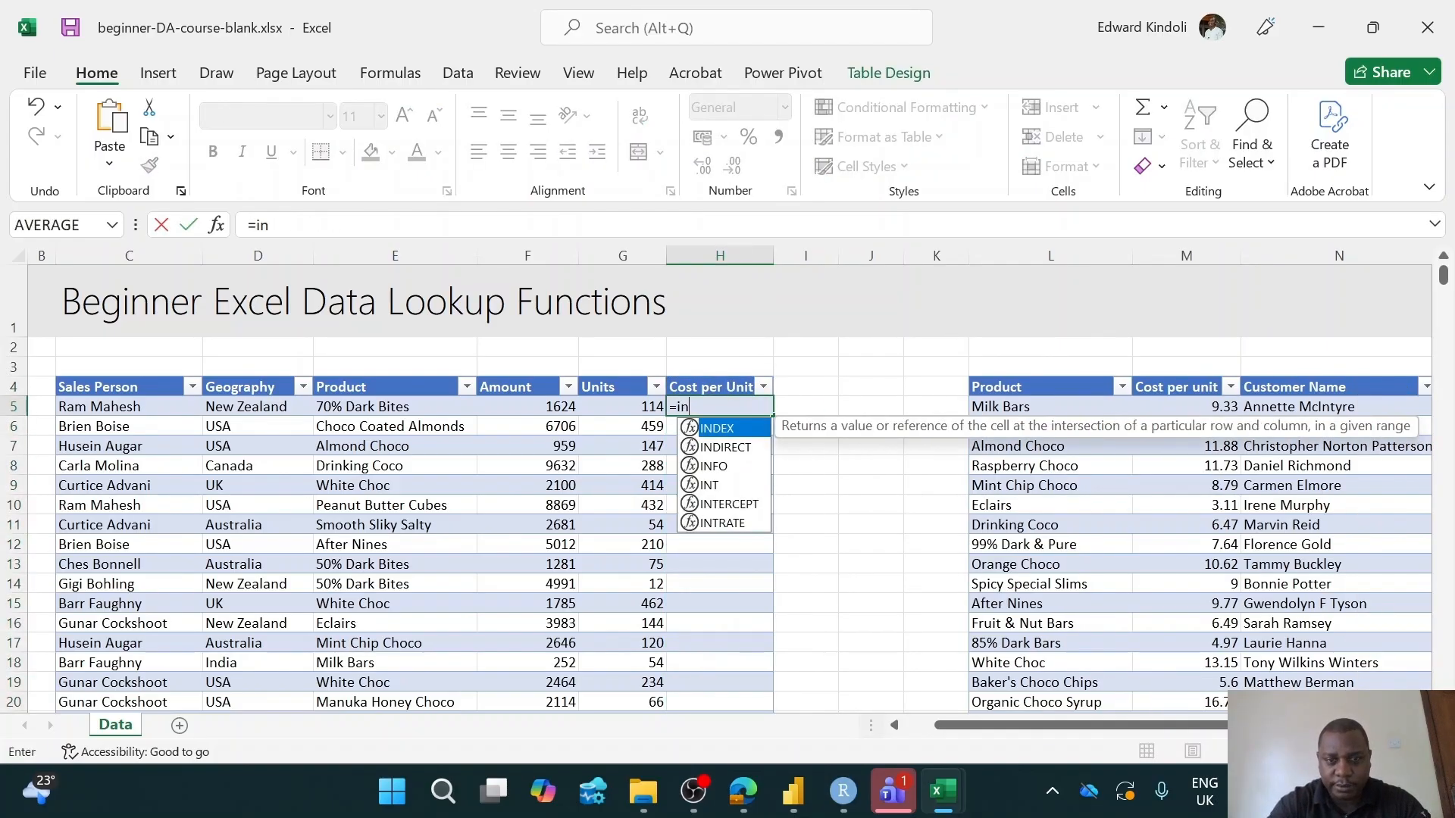
key("Tab")
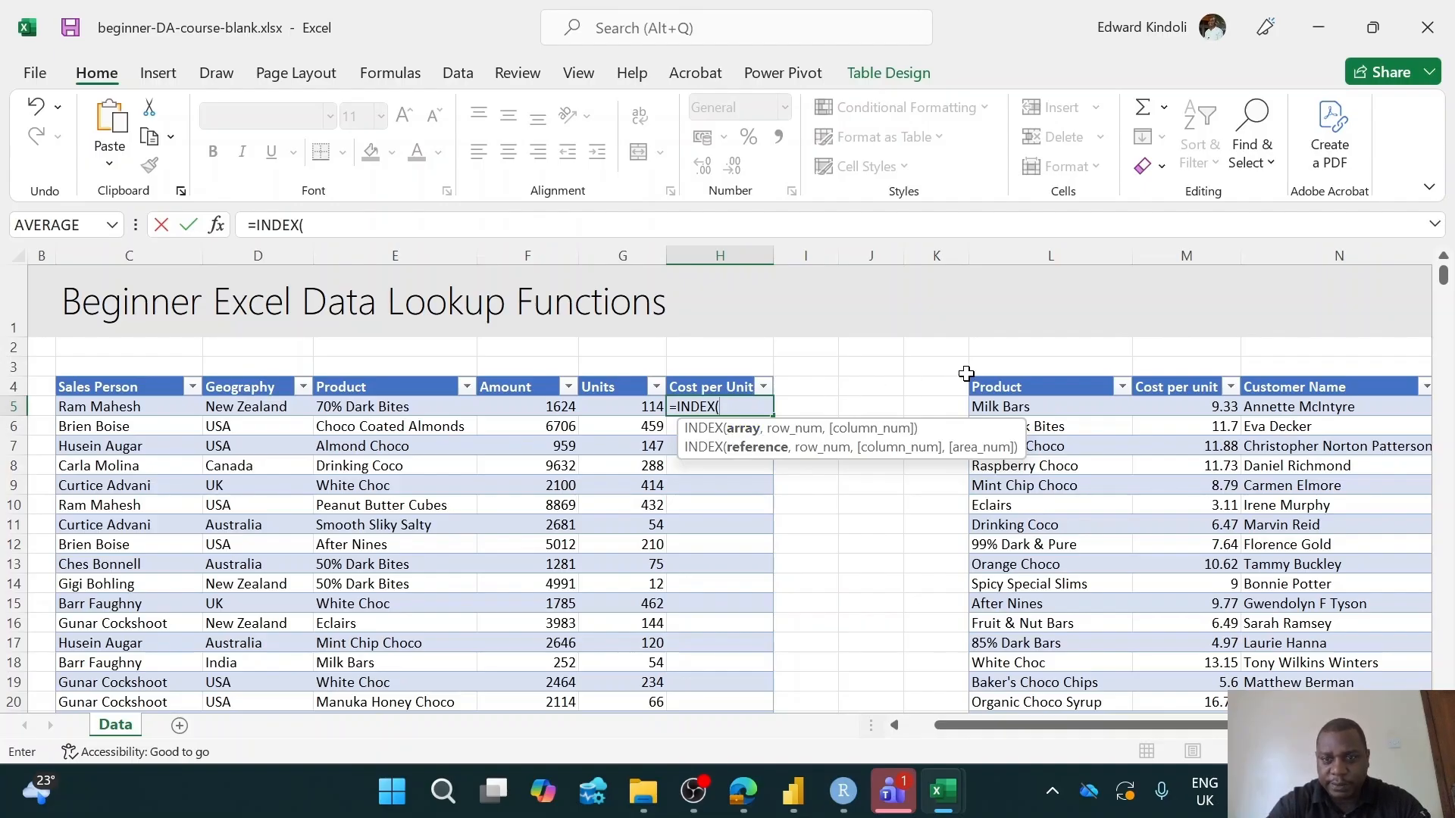
type("pr")
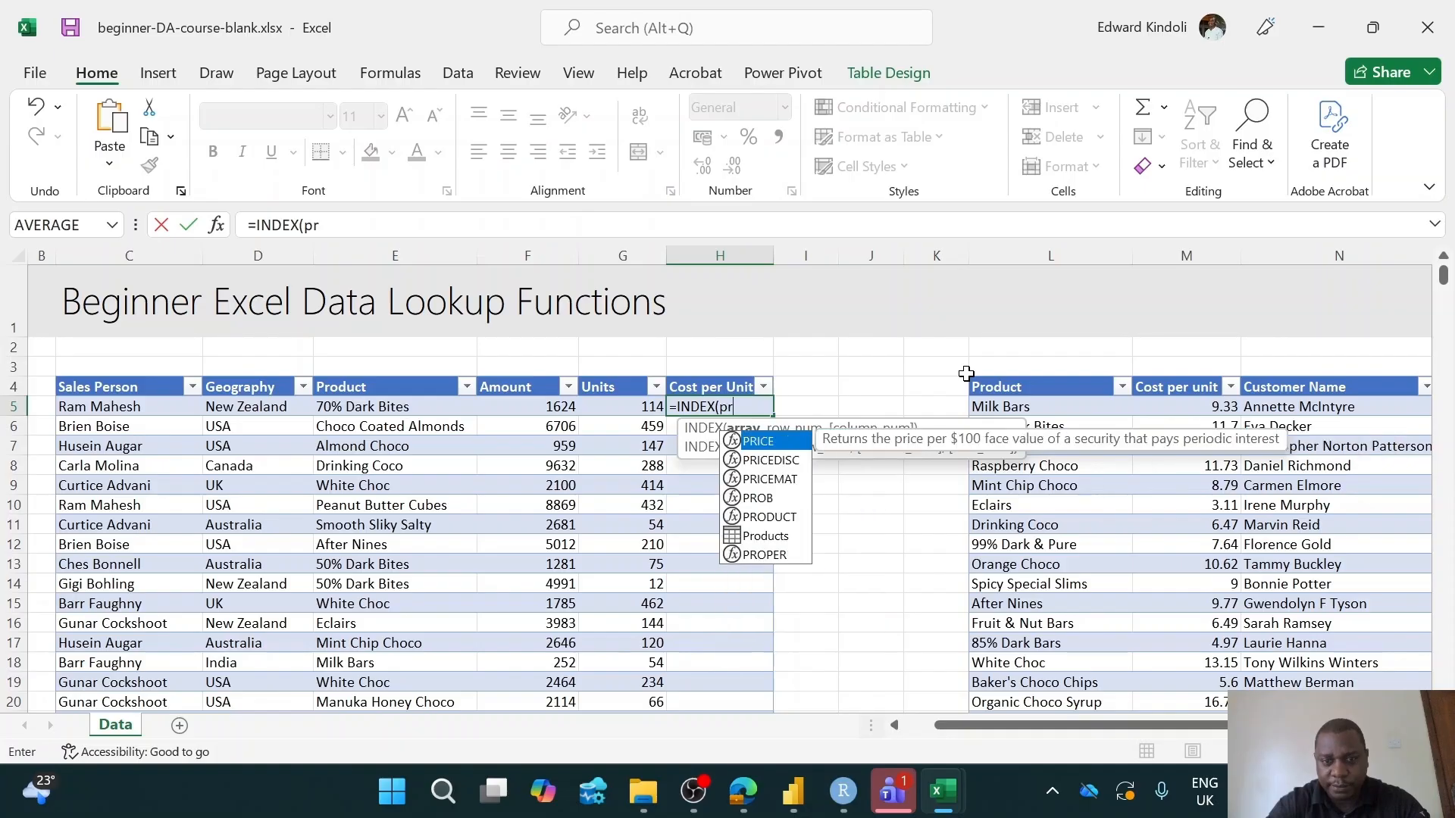
key("Down")
key("Down")
key("Down")
key("Down")
key("Down")
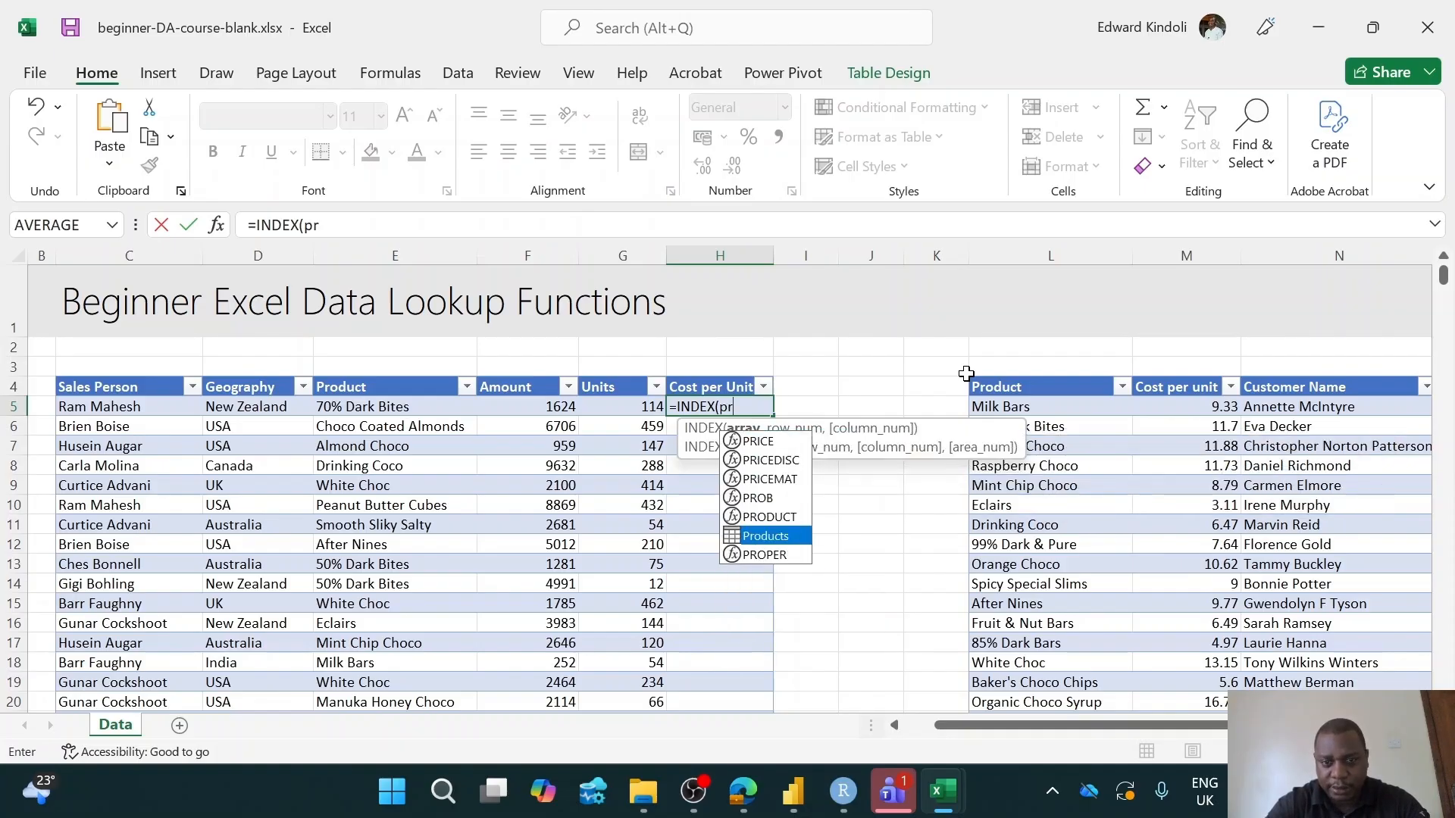
key("Tab")
type("[")
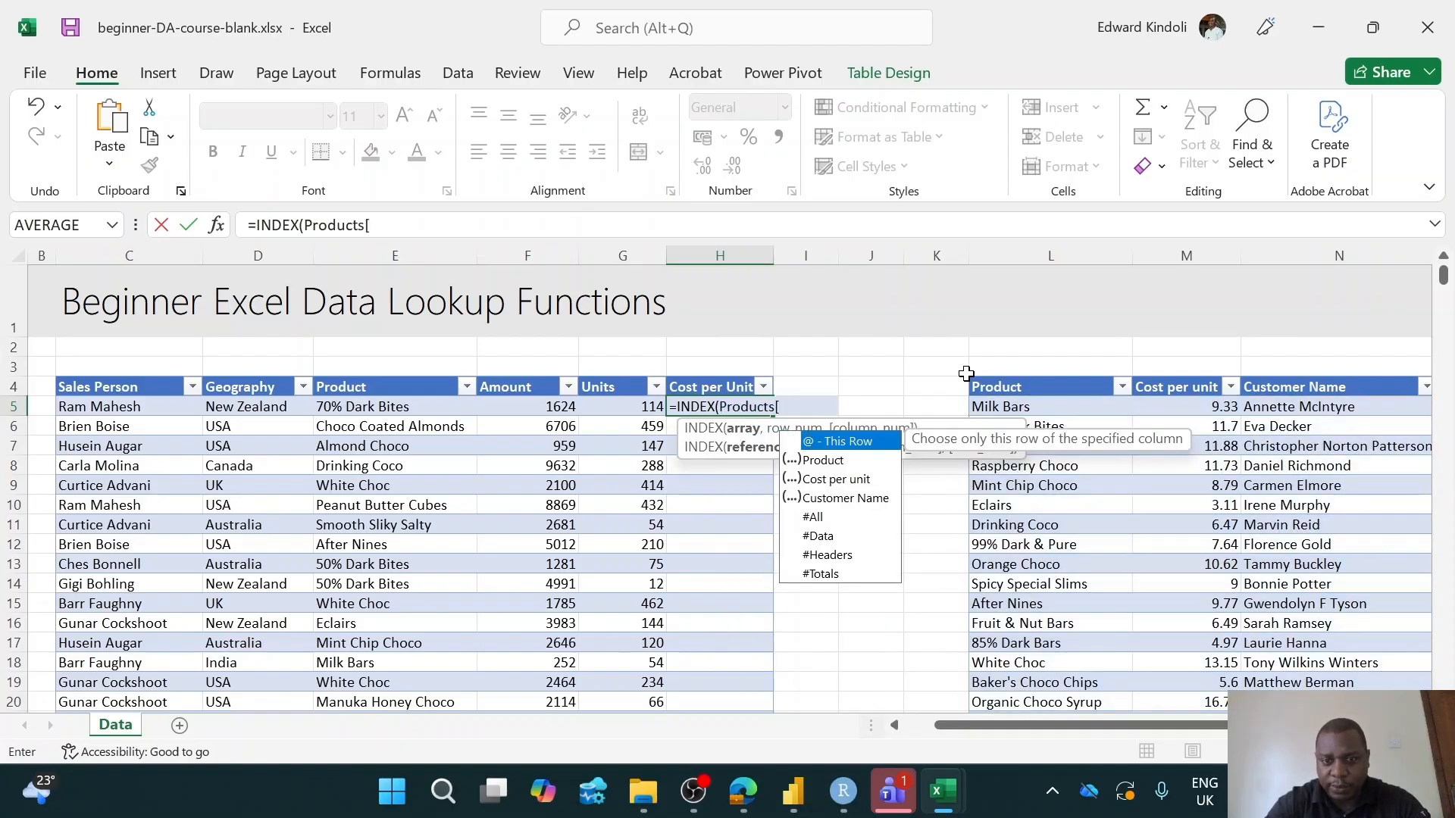
key("Down")
key("Down")
key("Tab")
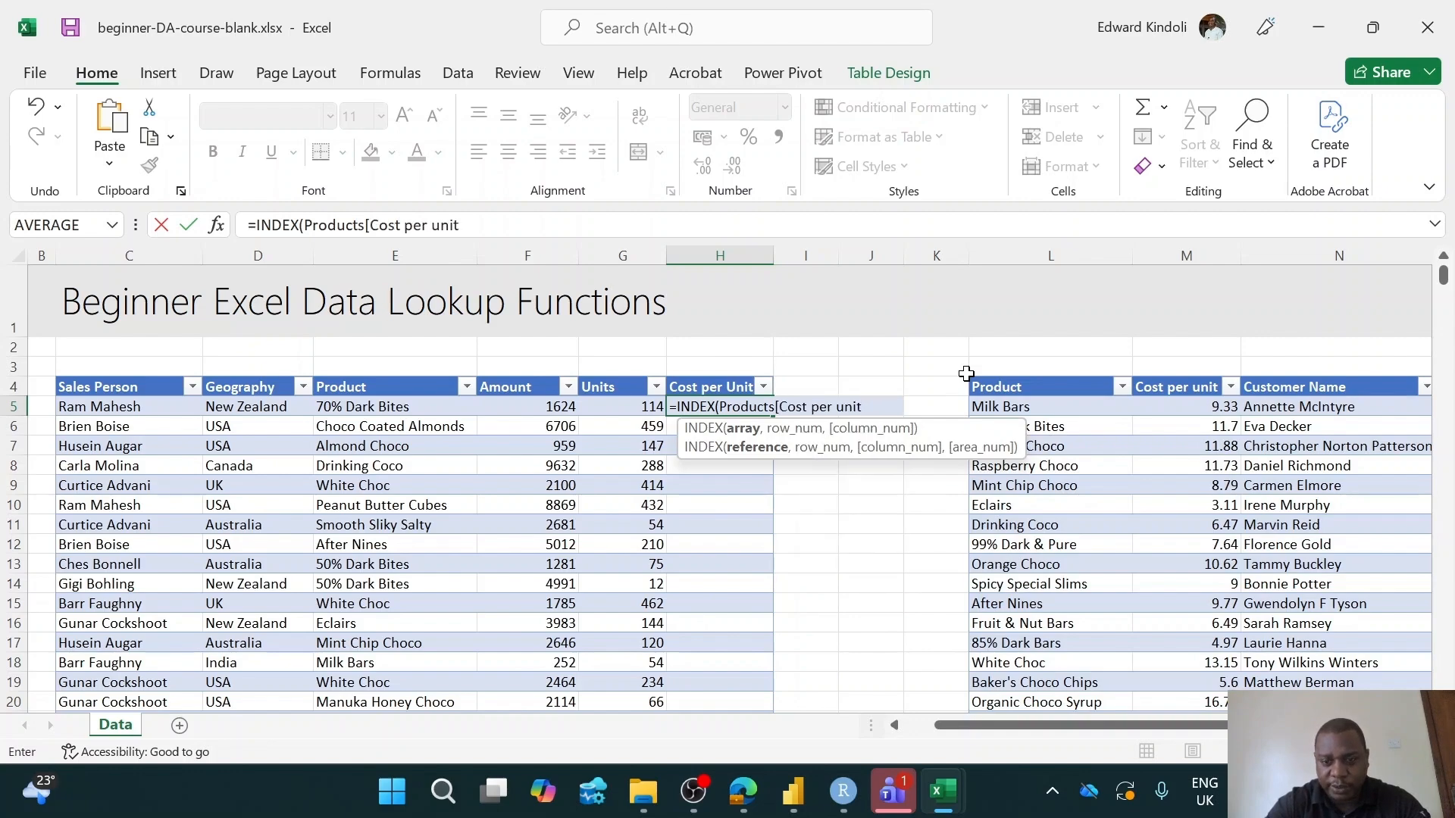
type("],mat")
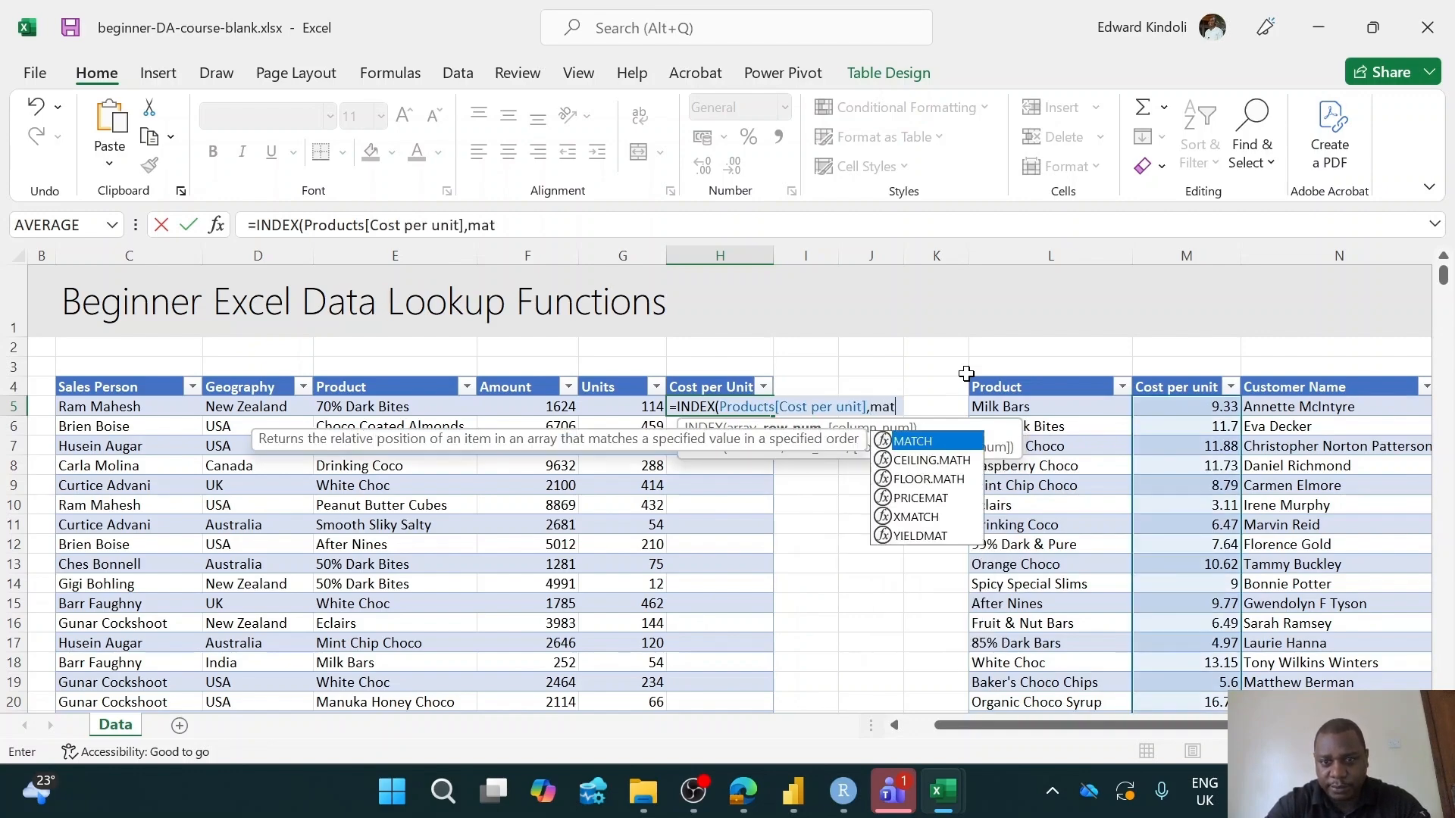
key("Tab")
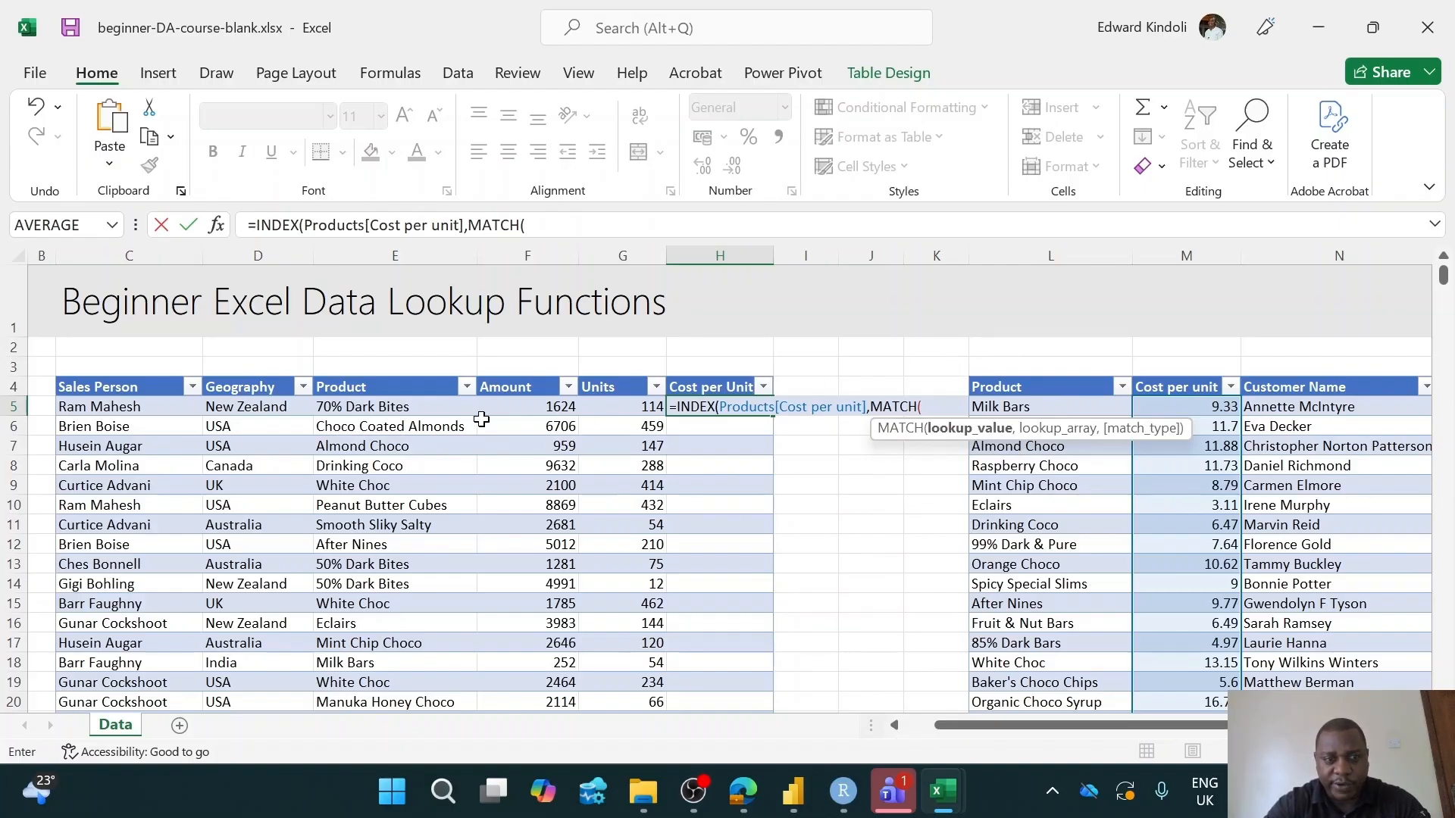
left_click(365, 408)
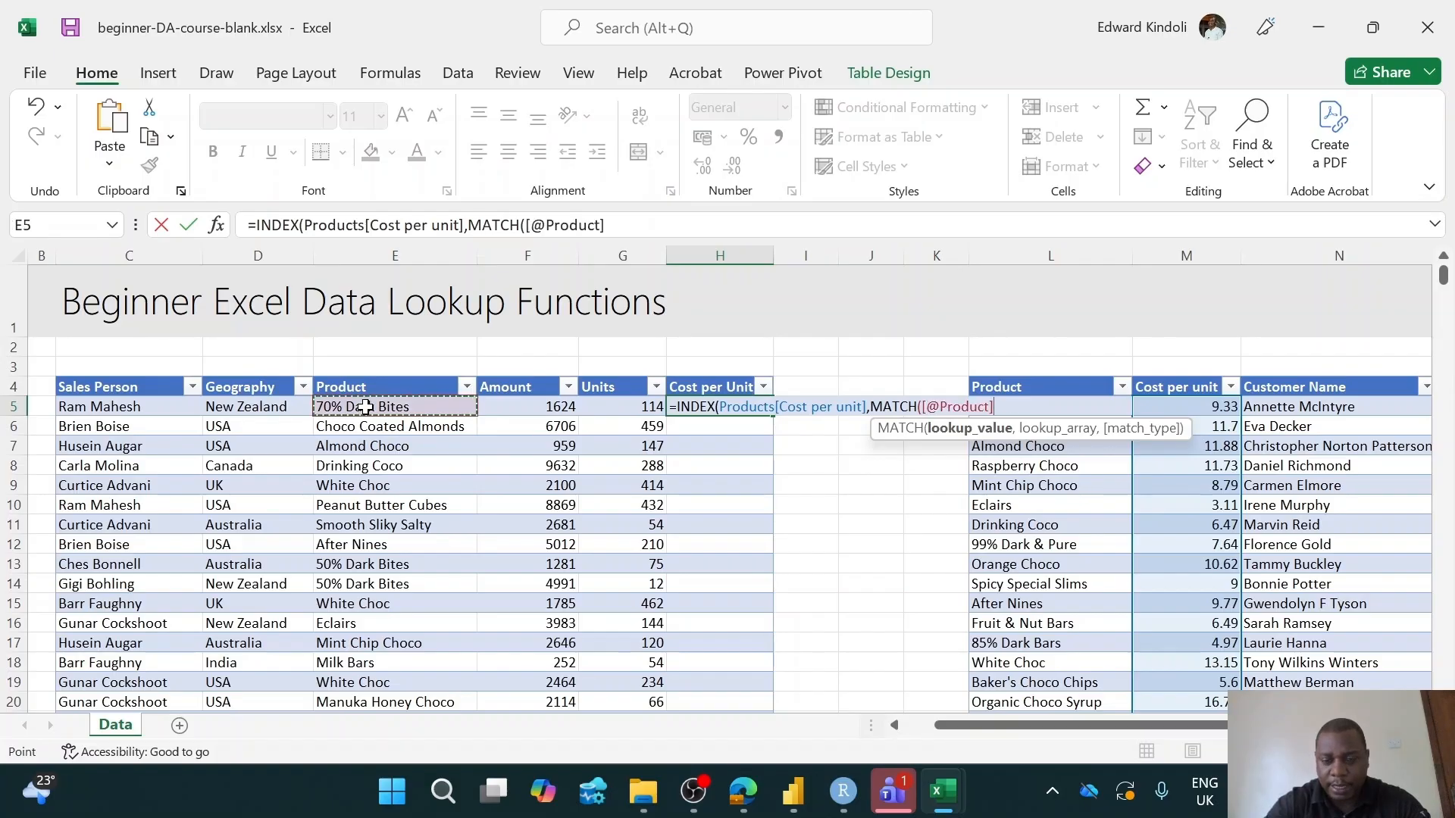
type(",")
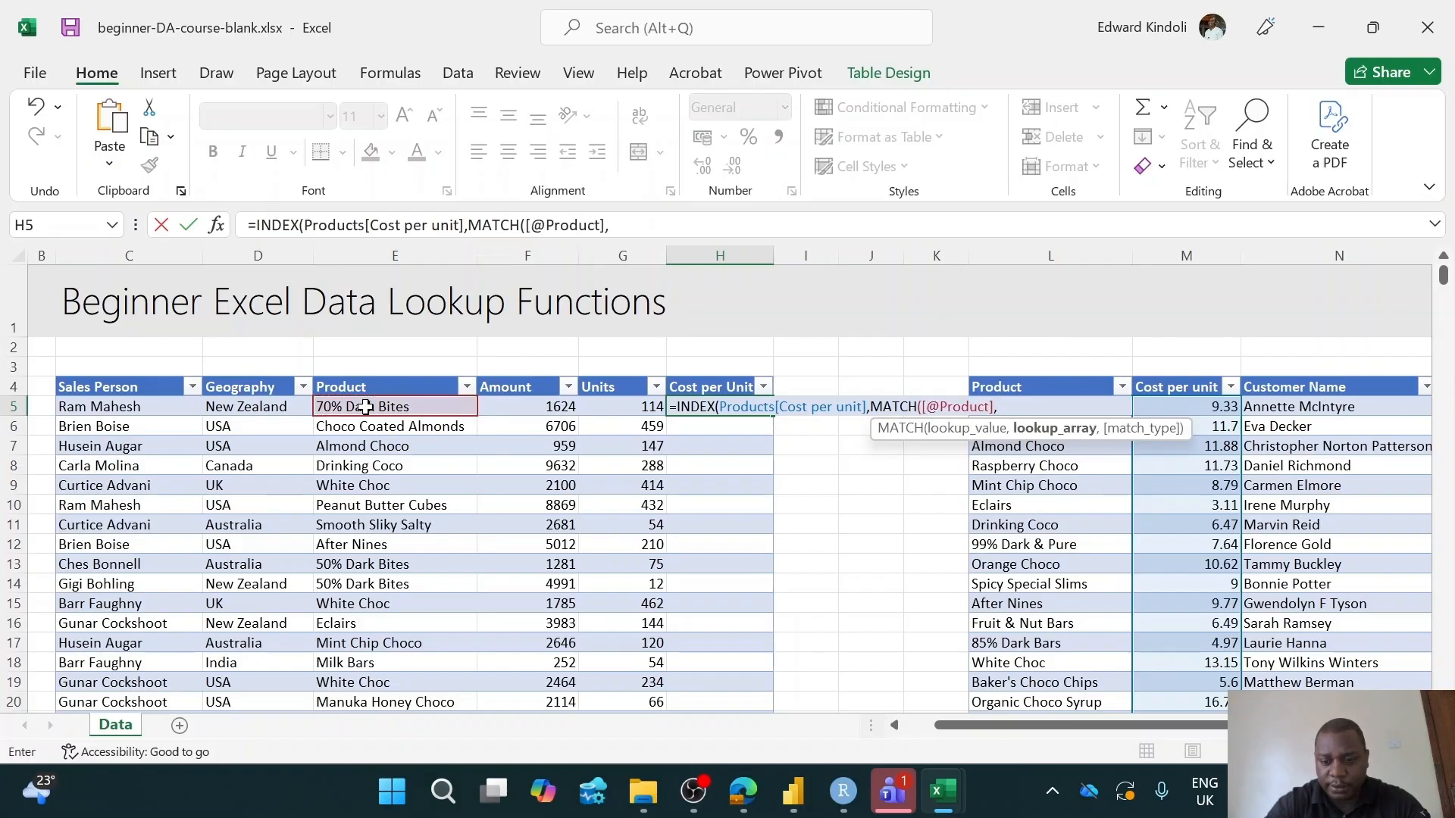
Set the MATCH lookup array to Products[Product]
type("pr")
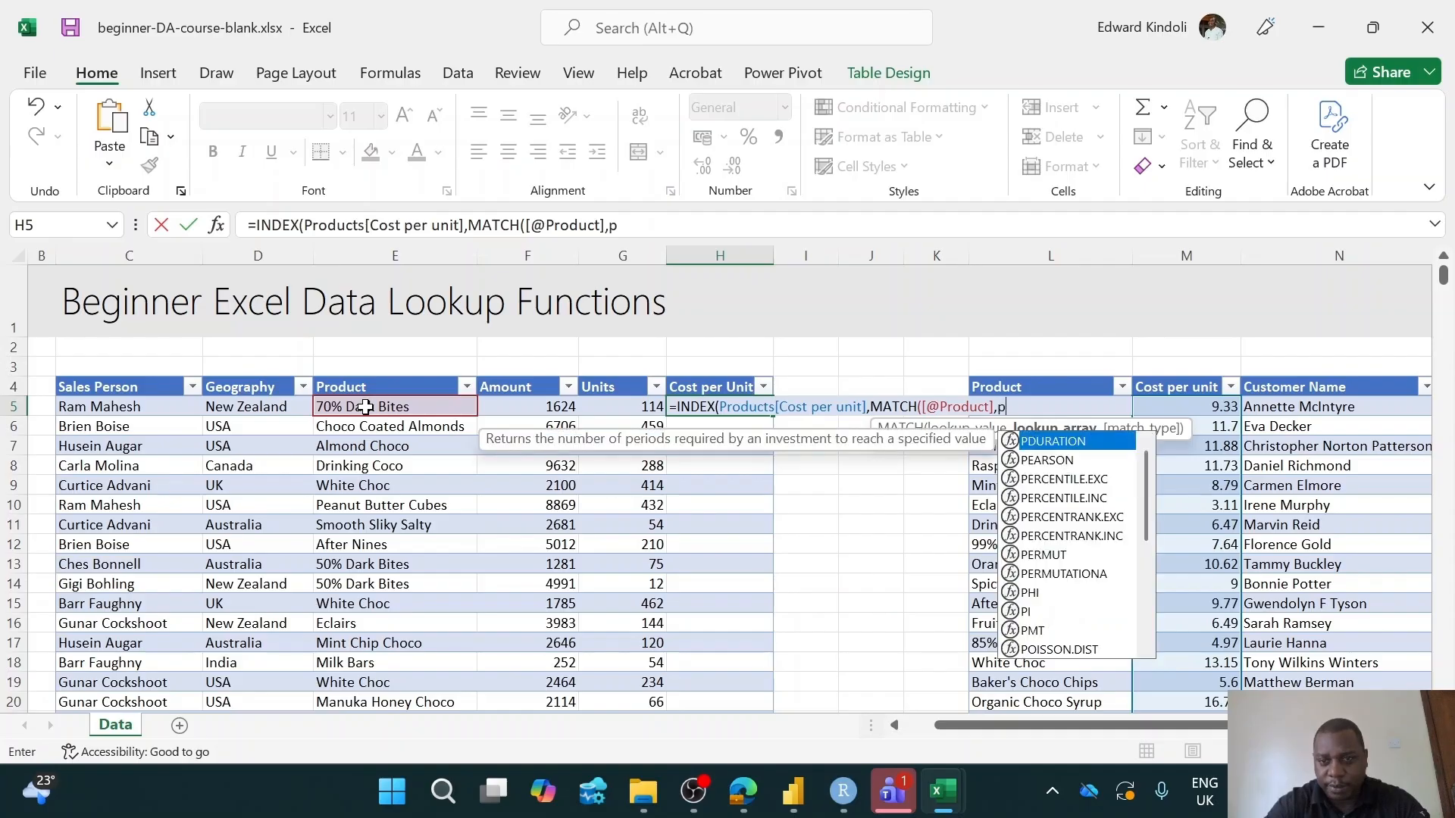
key("Down")
key("Down")
key("Down")
key("Down")
key("Down")
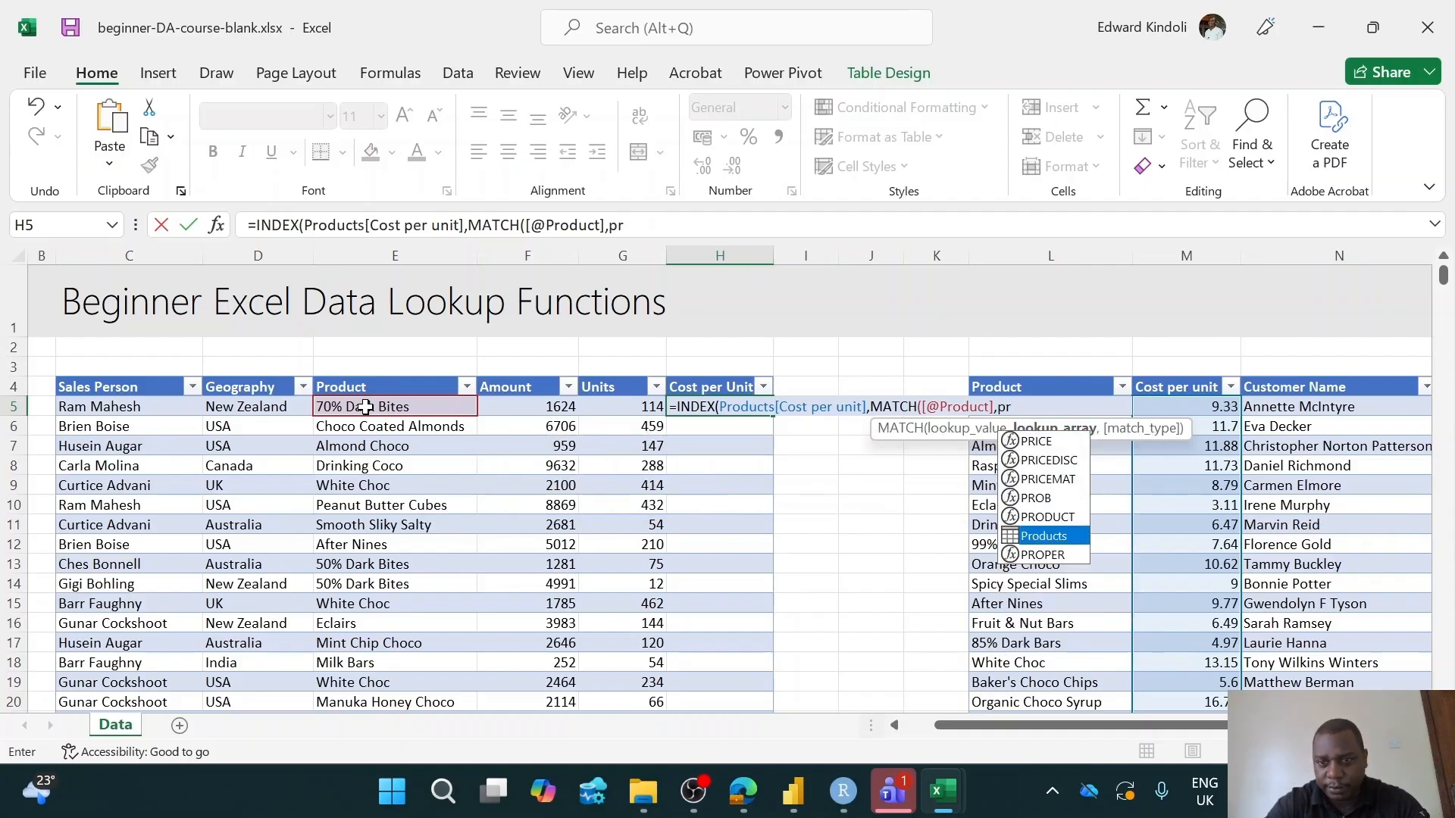
key("Tab")
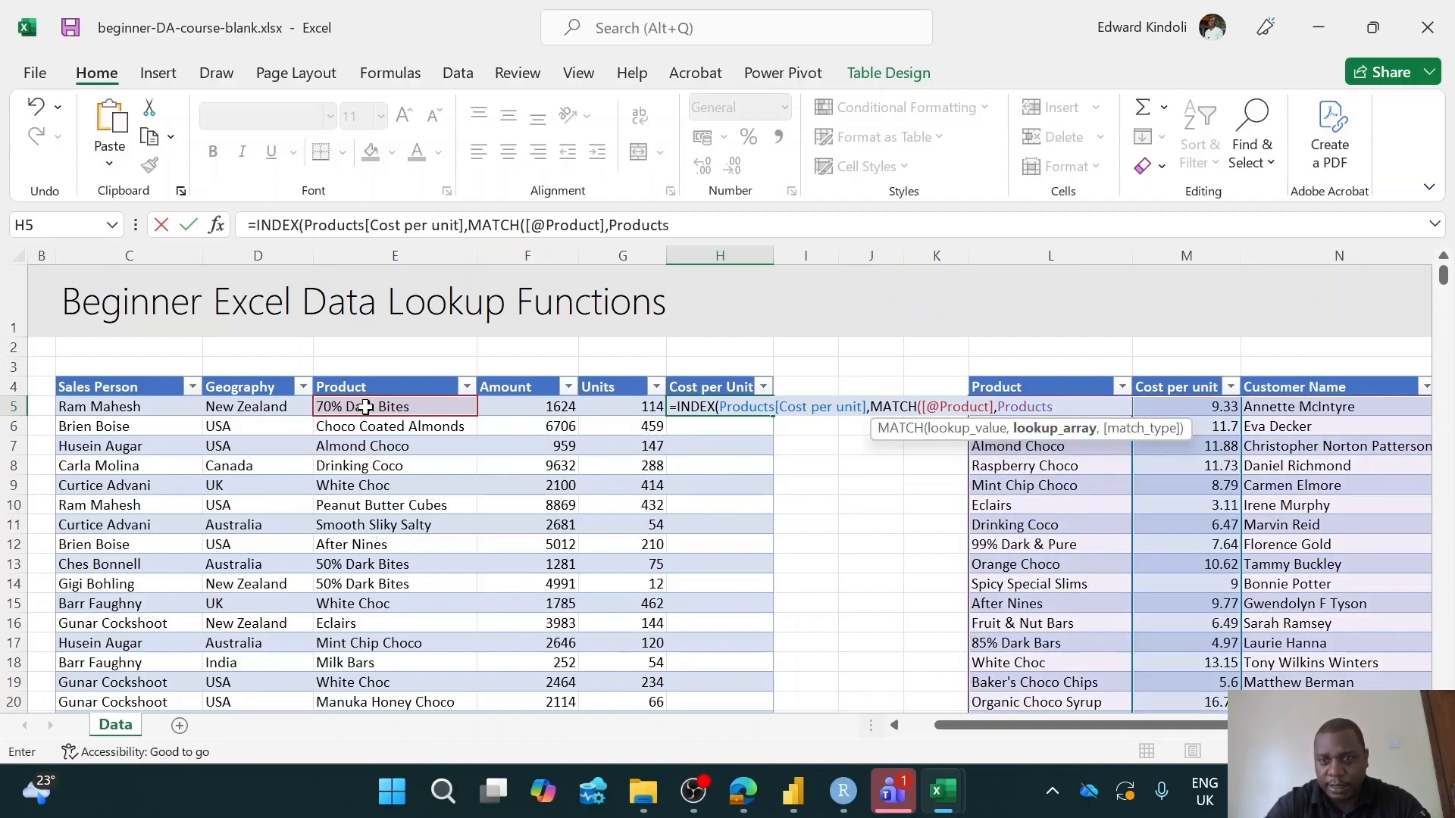
type("[")
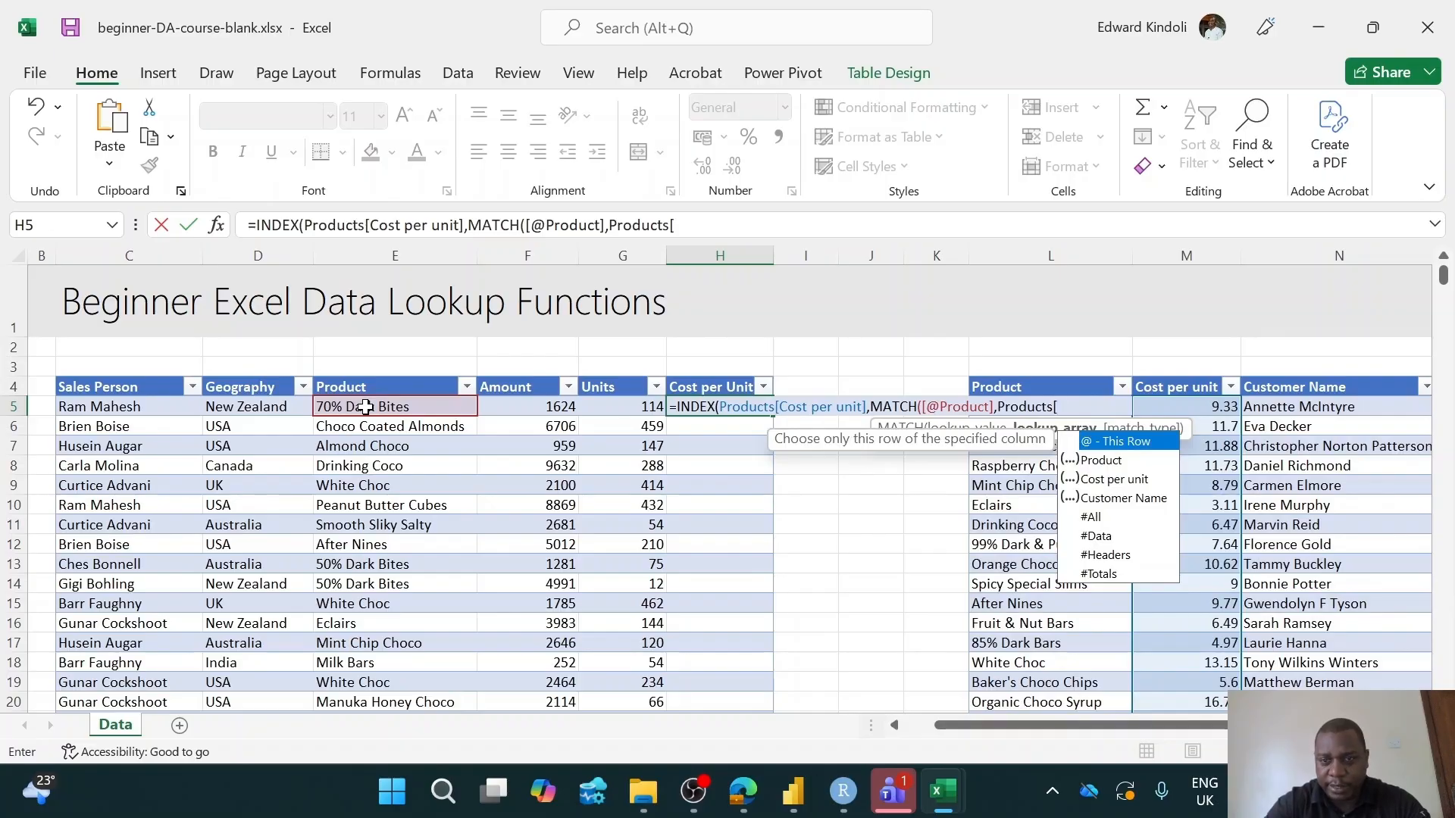
key("Down")
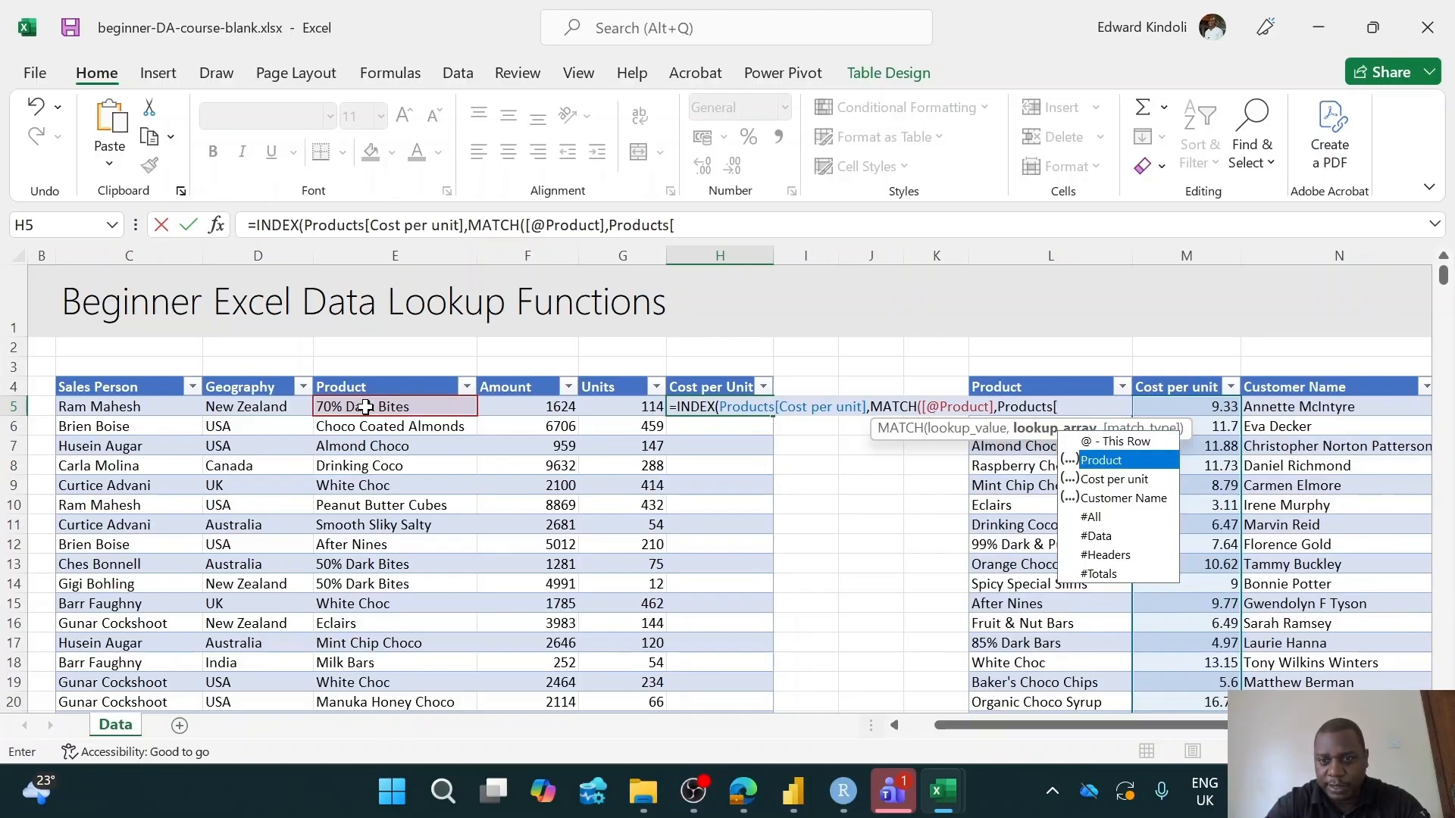
key("Tab")
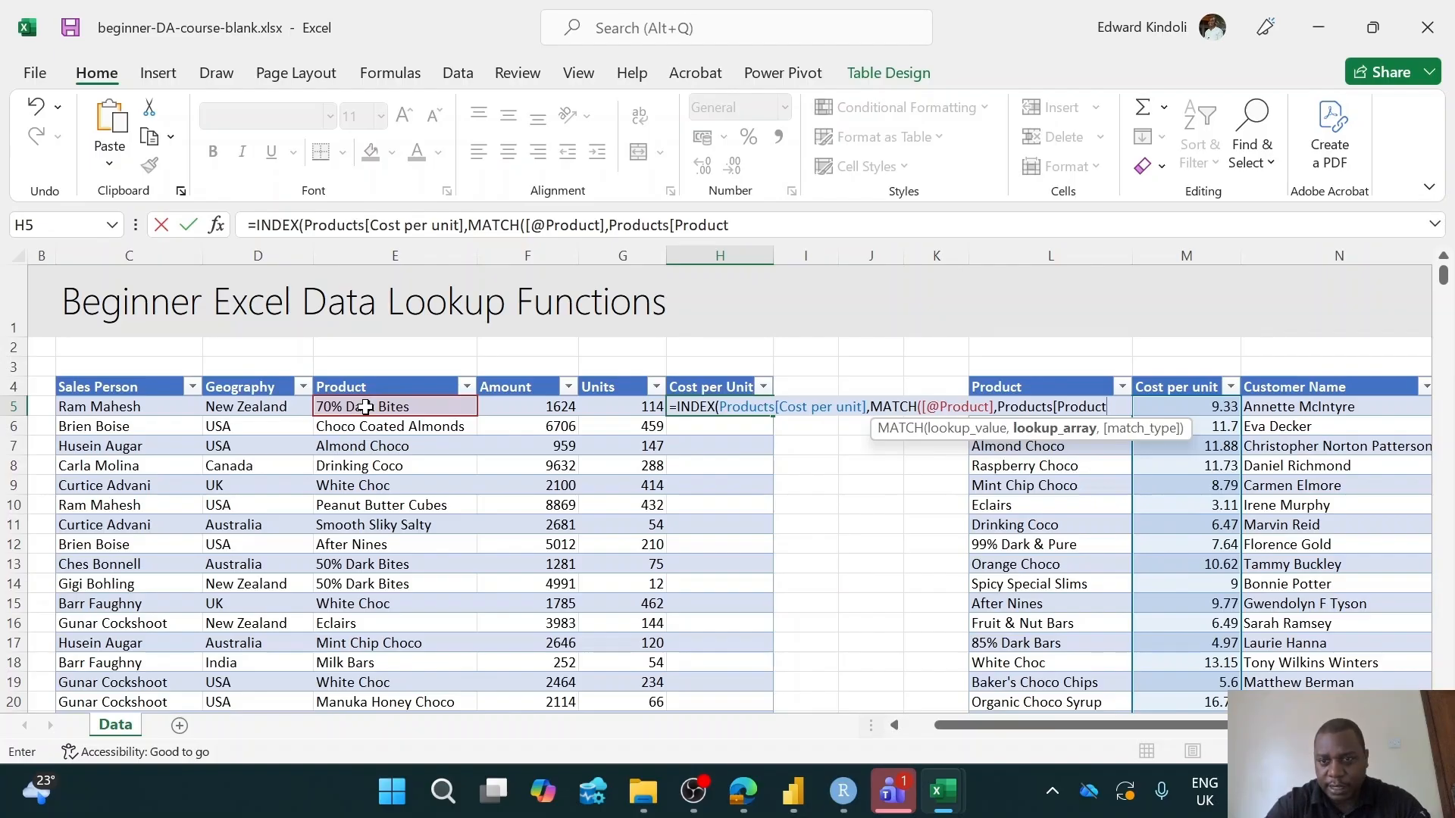
type("],")
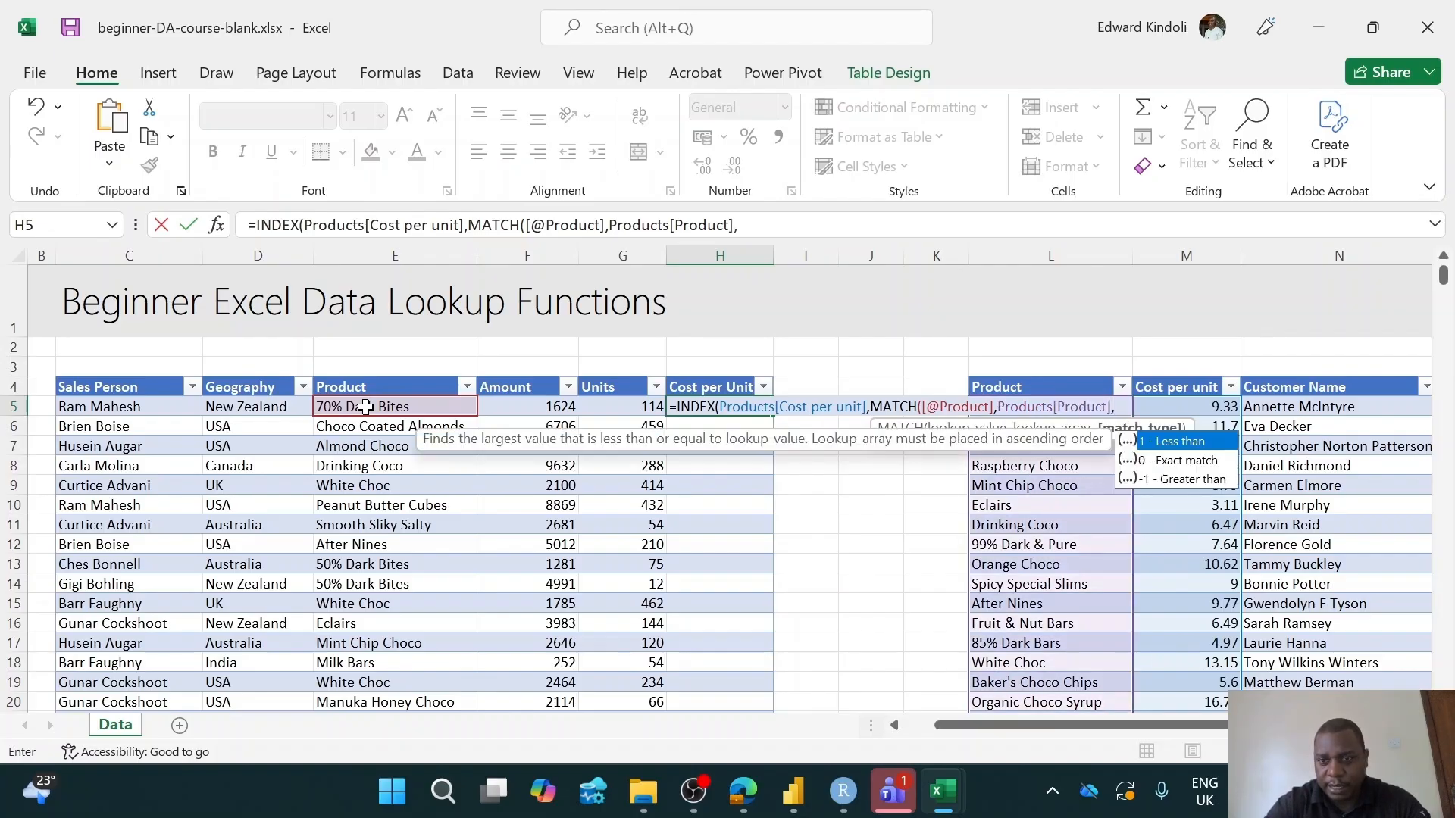
Set the match type to 0 (exact match) and complete the INDEX MATCH formula in H5
key("Down")
key("Tab")
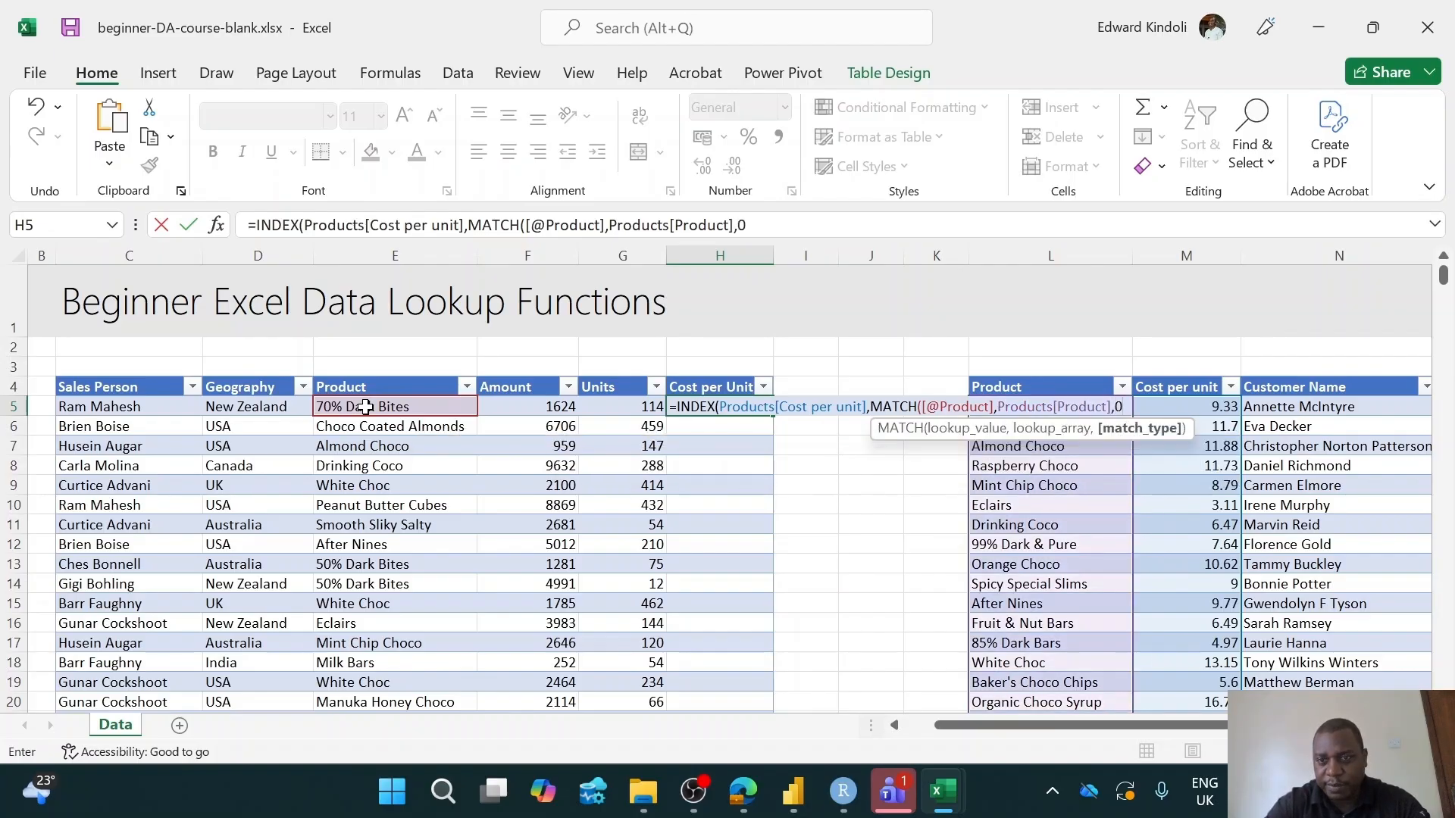
type(")")
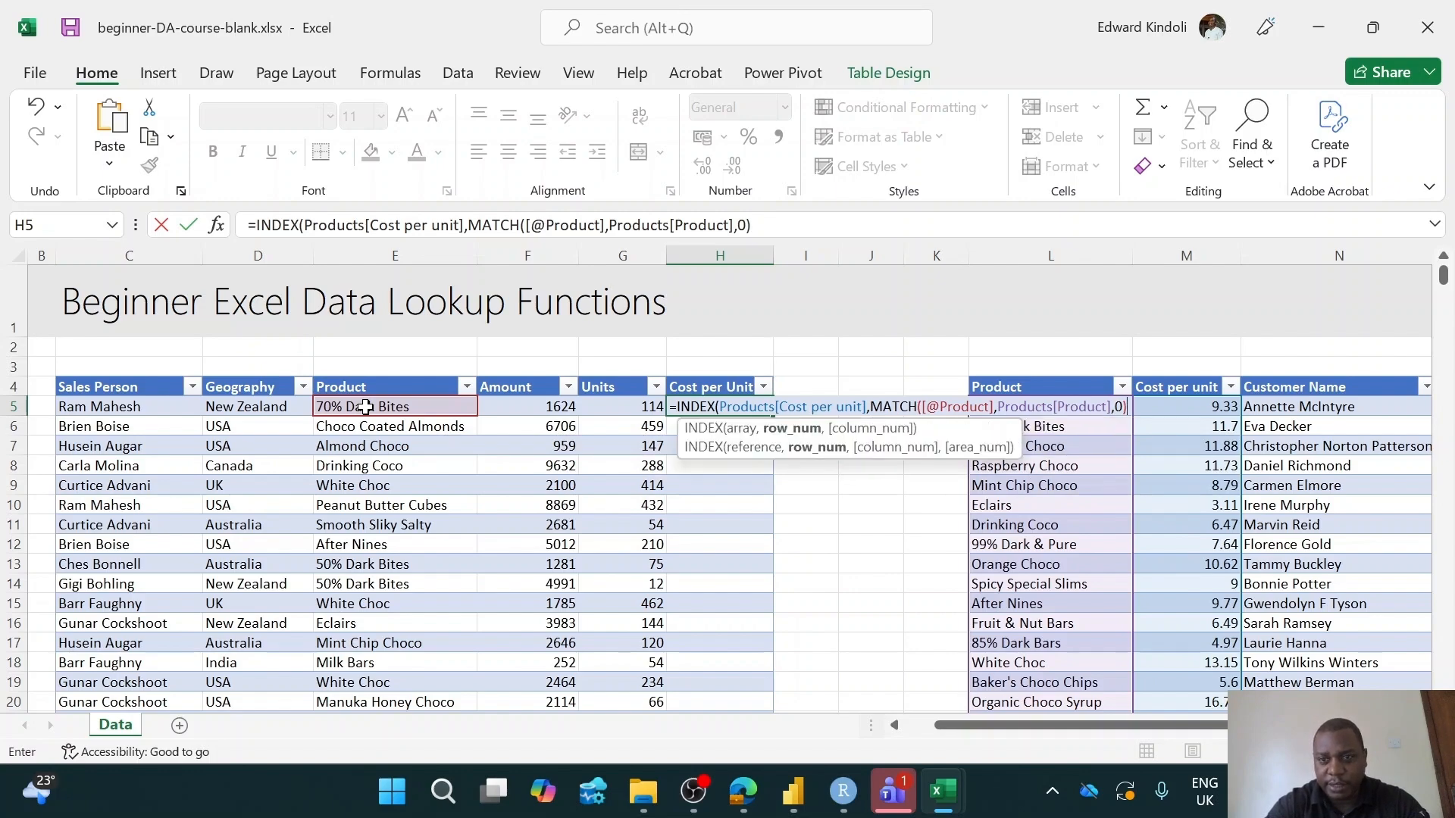
type(")")
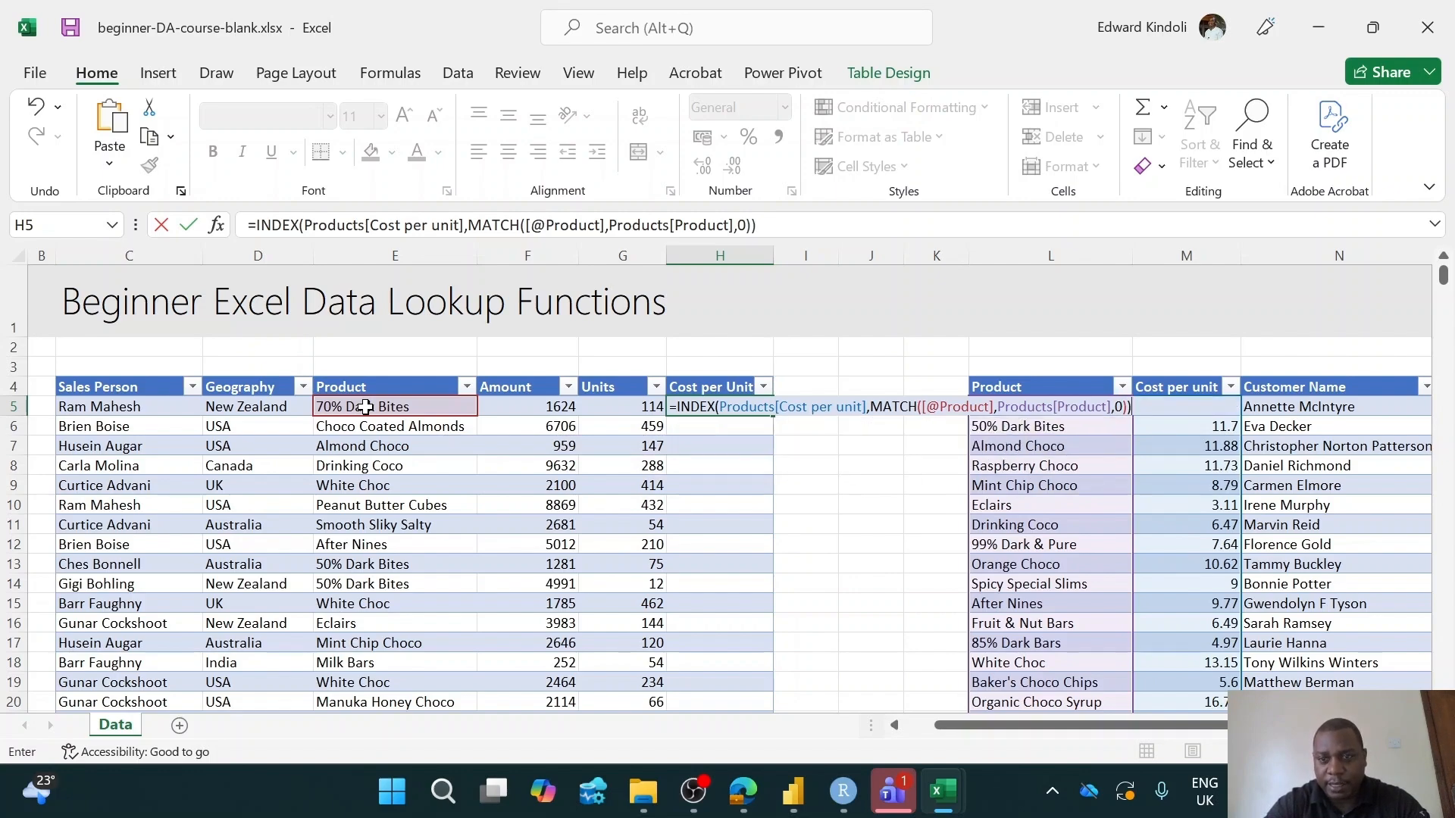
key("Return")
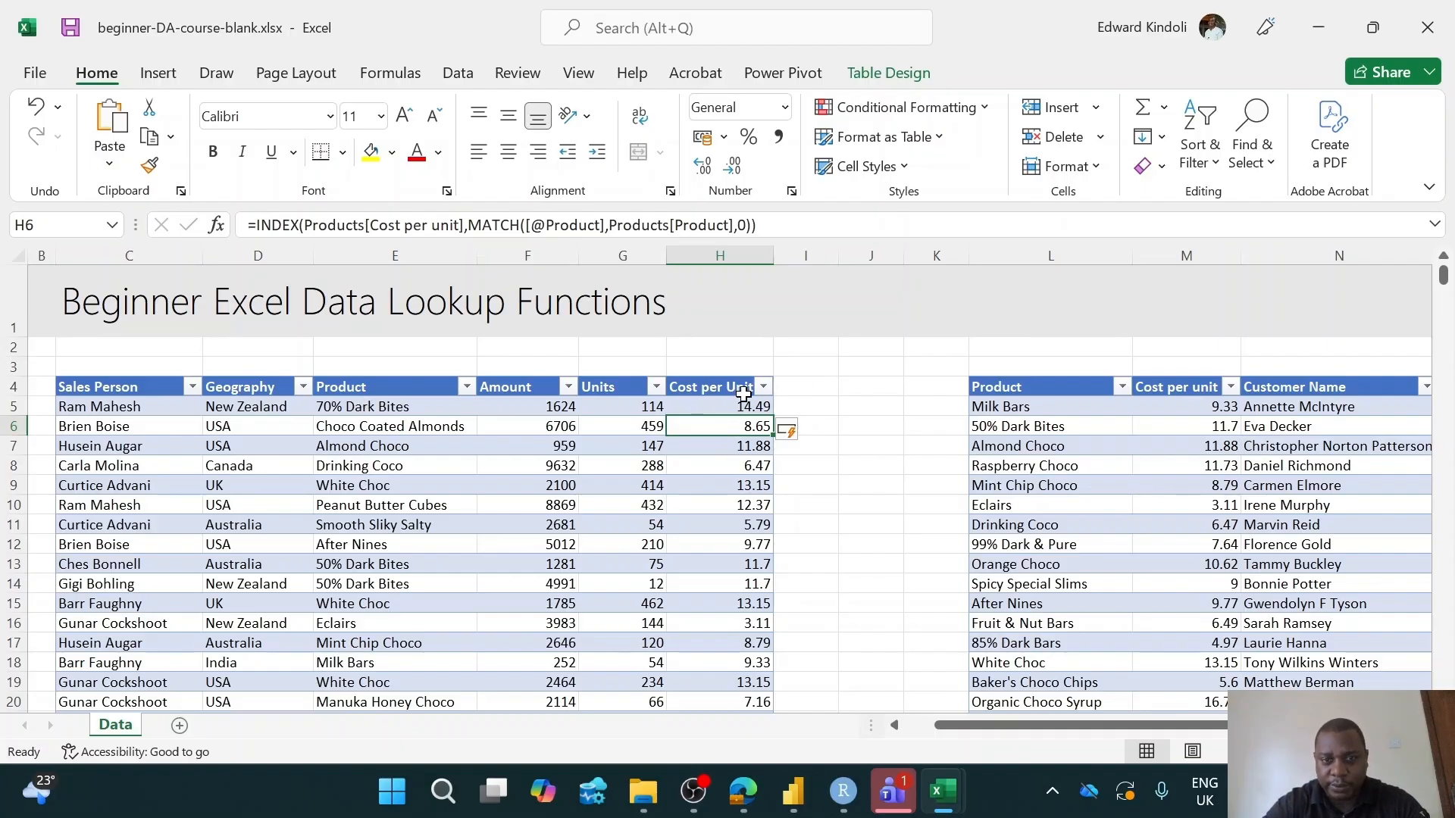
Add a column headed "Cost Per Unit-Vlookup" to the Sales table in I4 and widen column I to fit
left_click(803, 388)
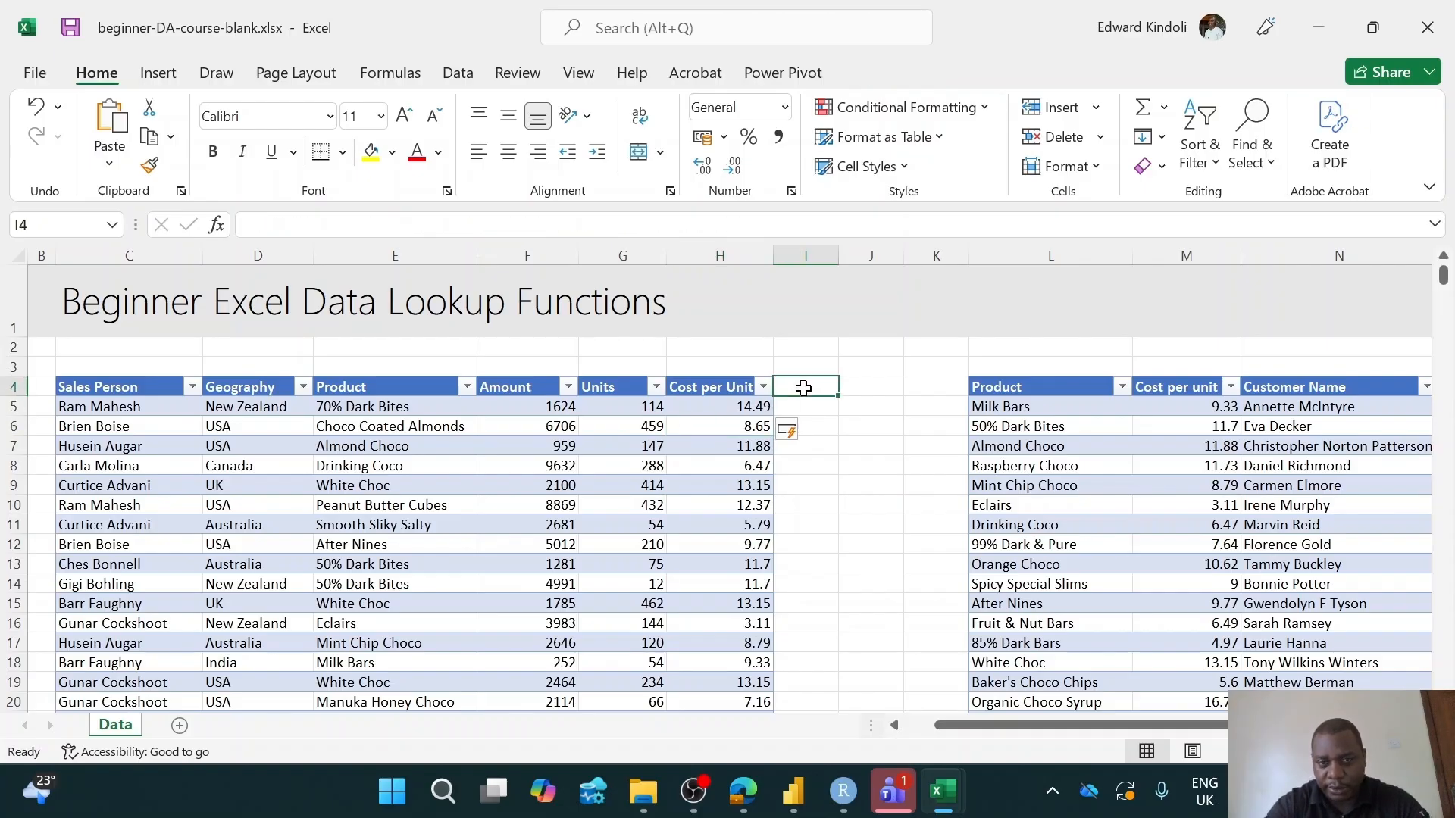
type("v")
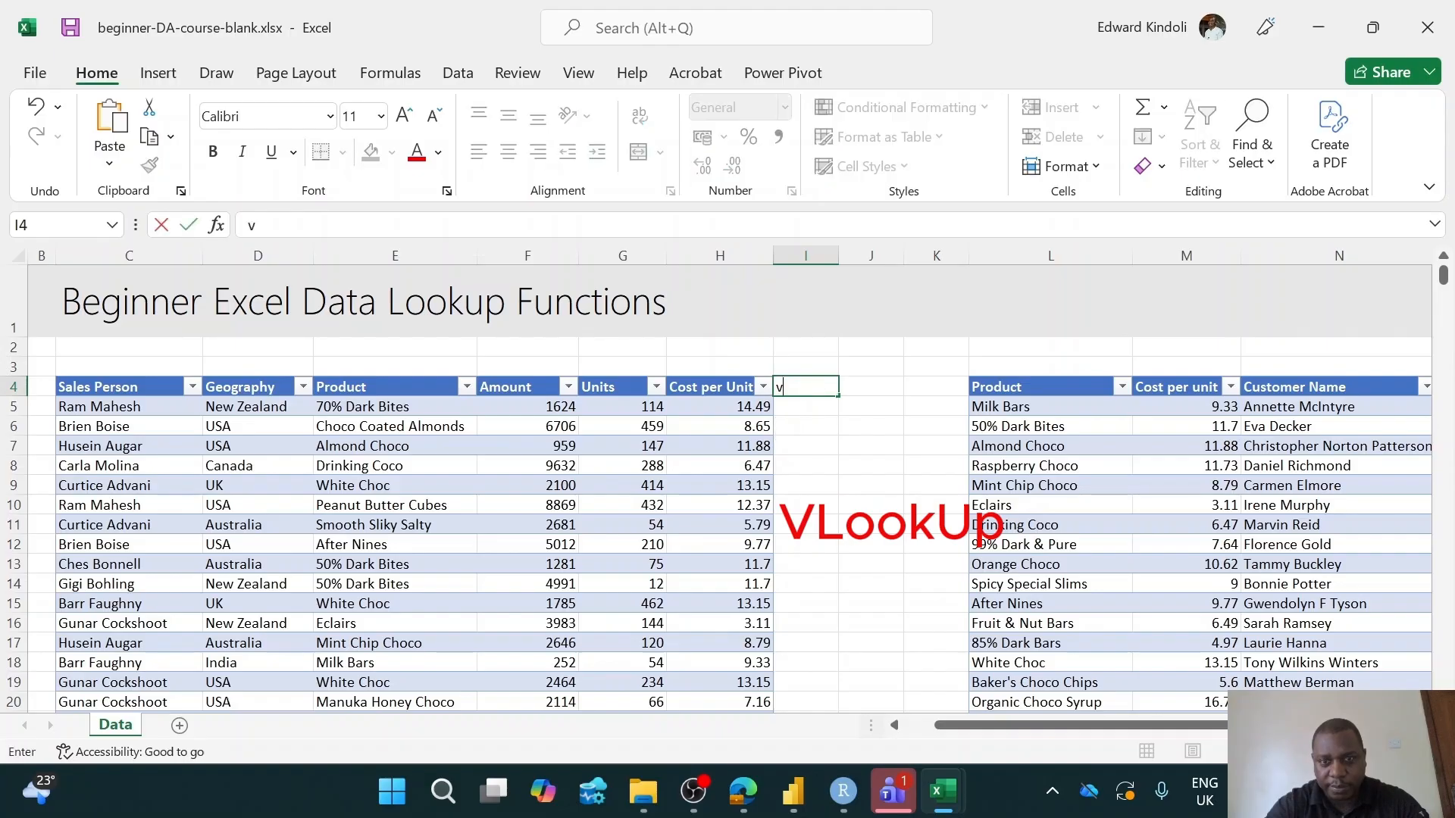
key("BackSpace")
type("Cost")
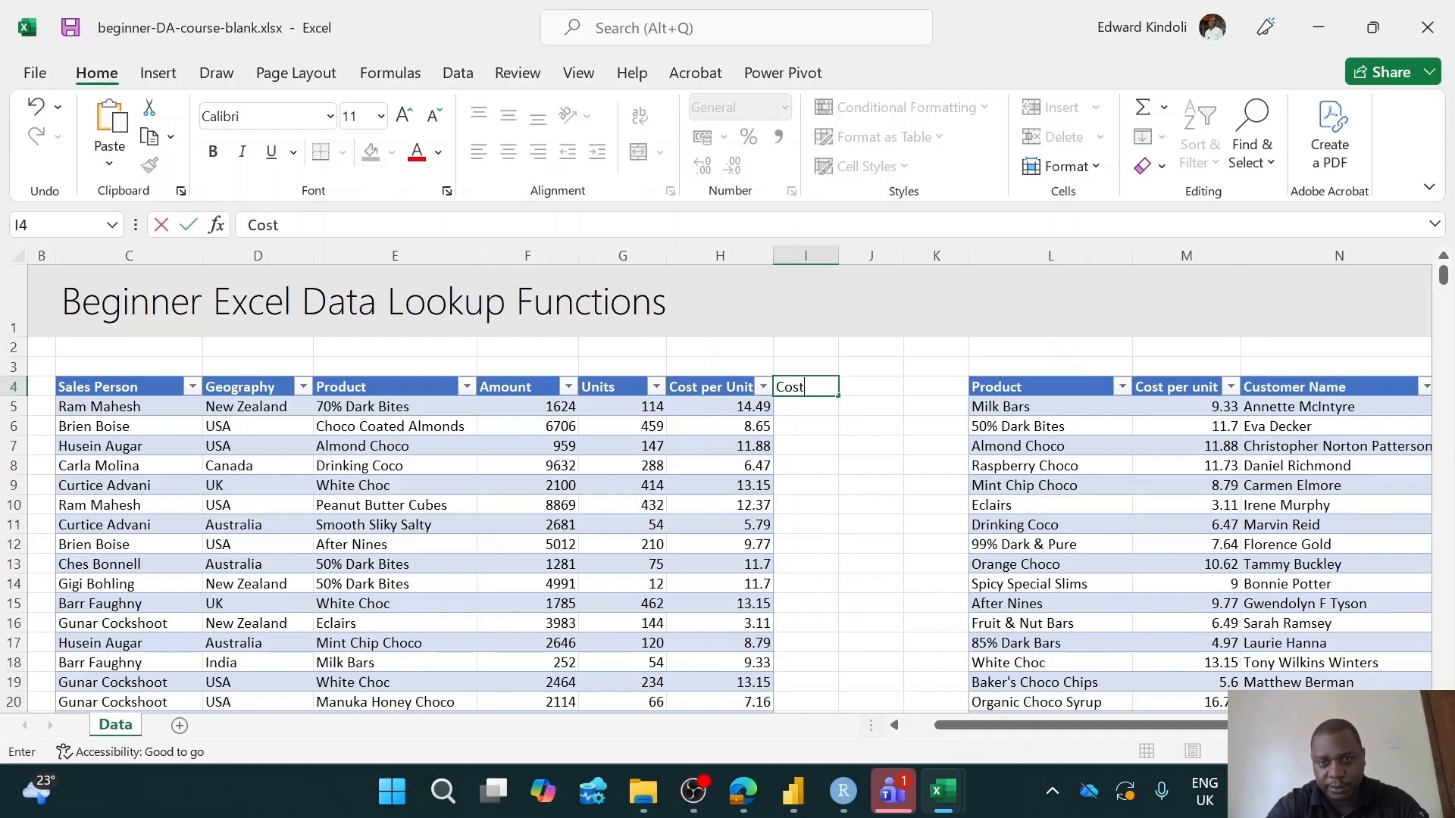
type(" Per Unit-")
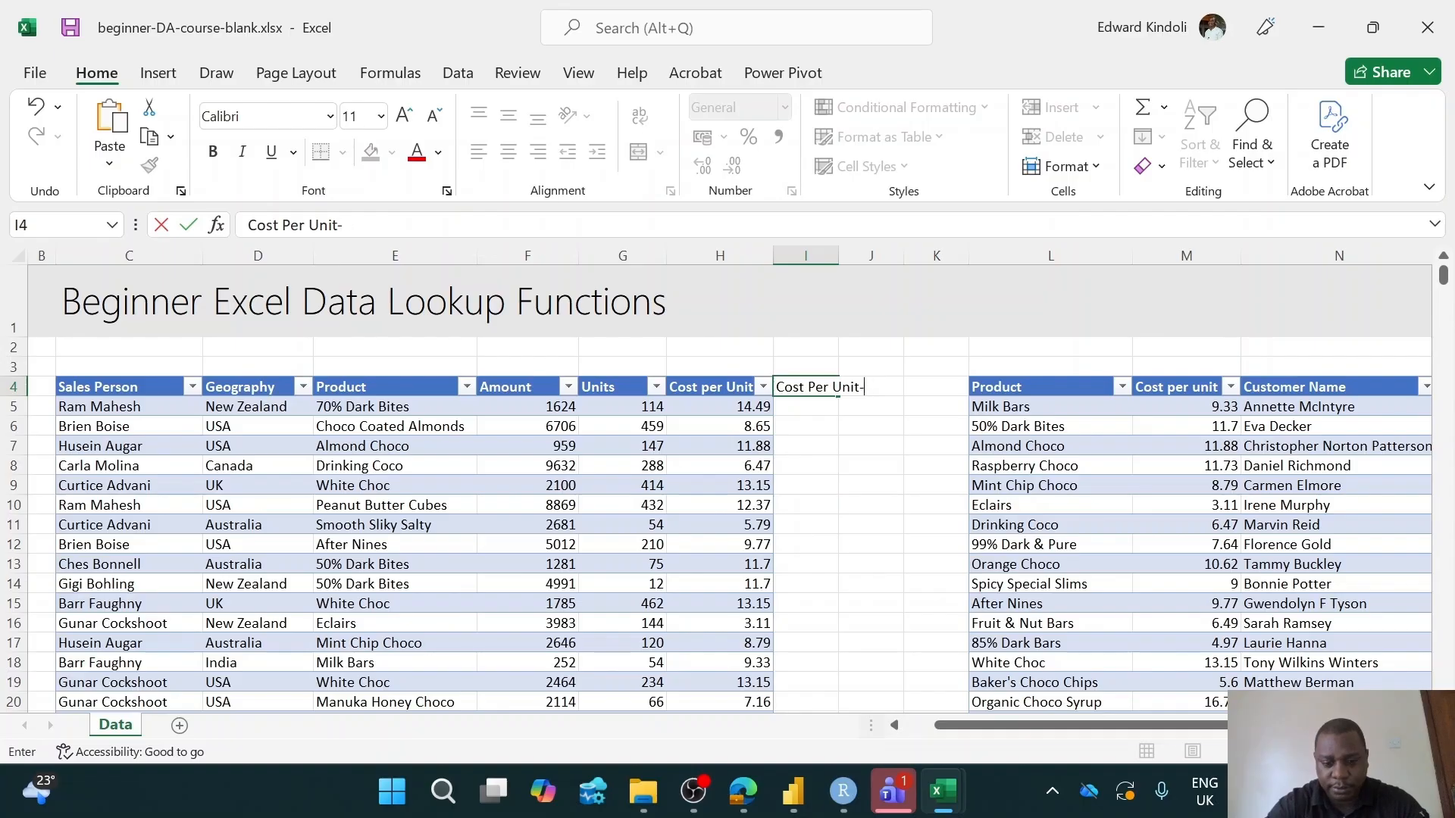
type("looj")
type("kup")
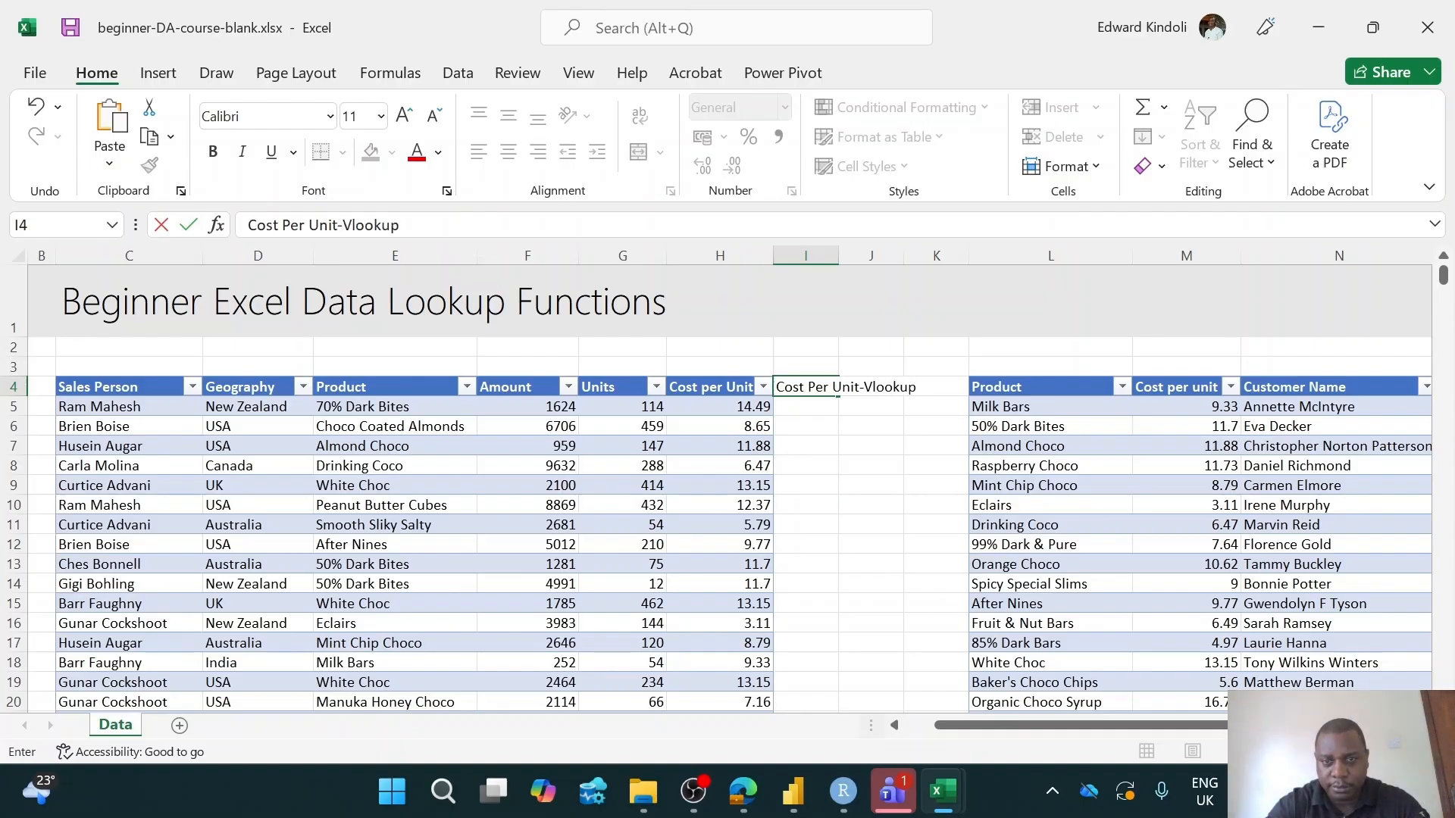
left_click(853, 449)
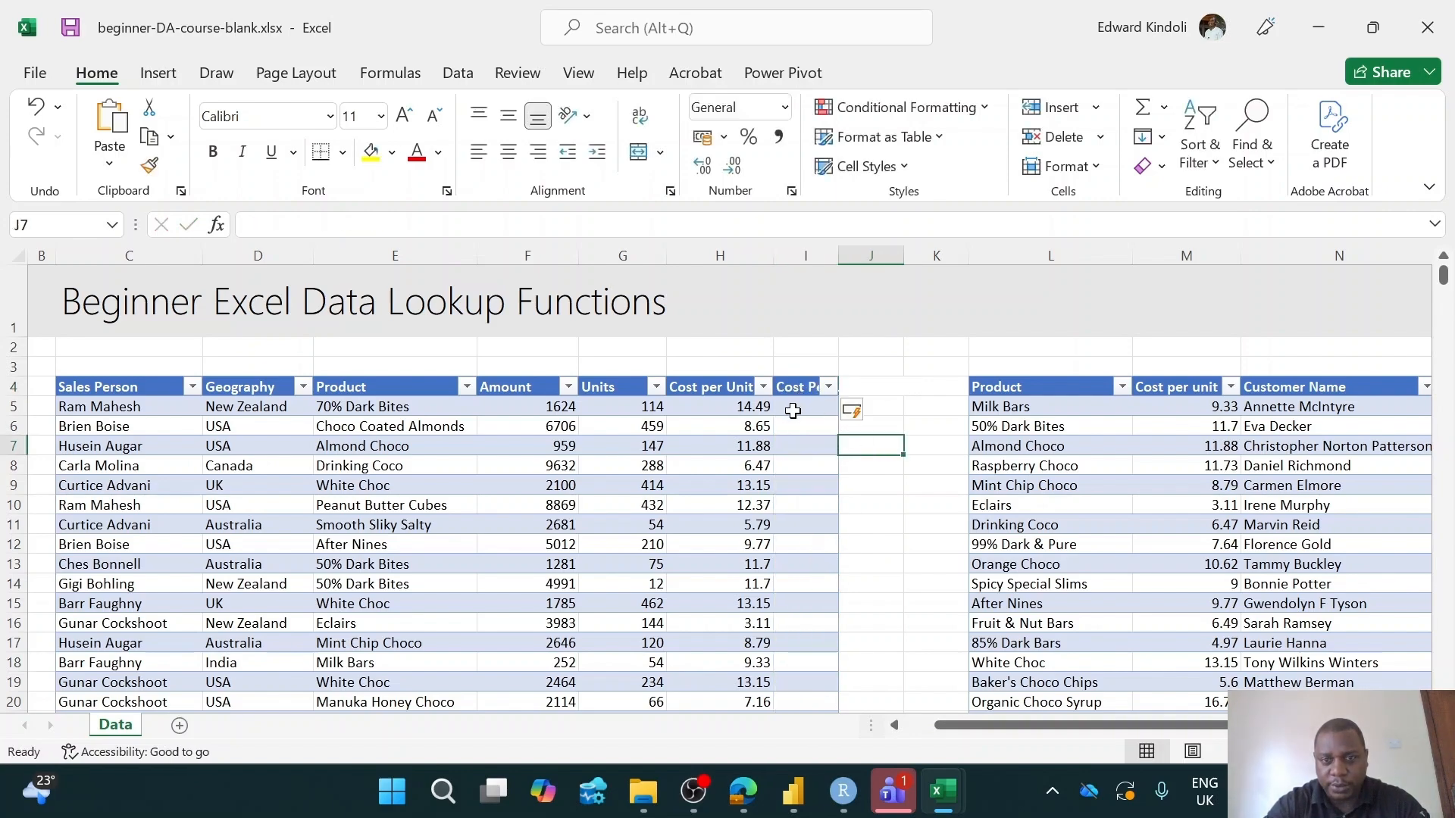
double_click(838, 258)
left_click(841, 407)
type("=")
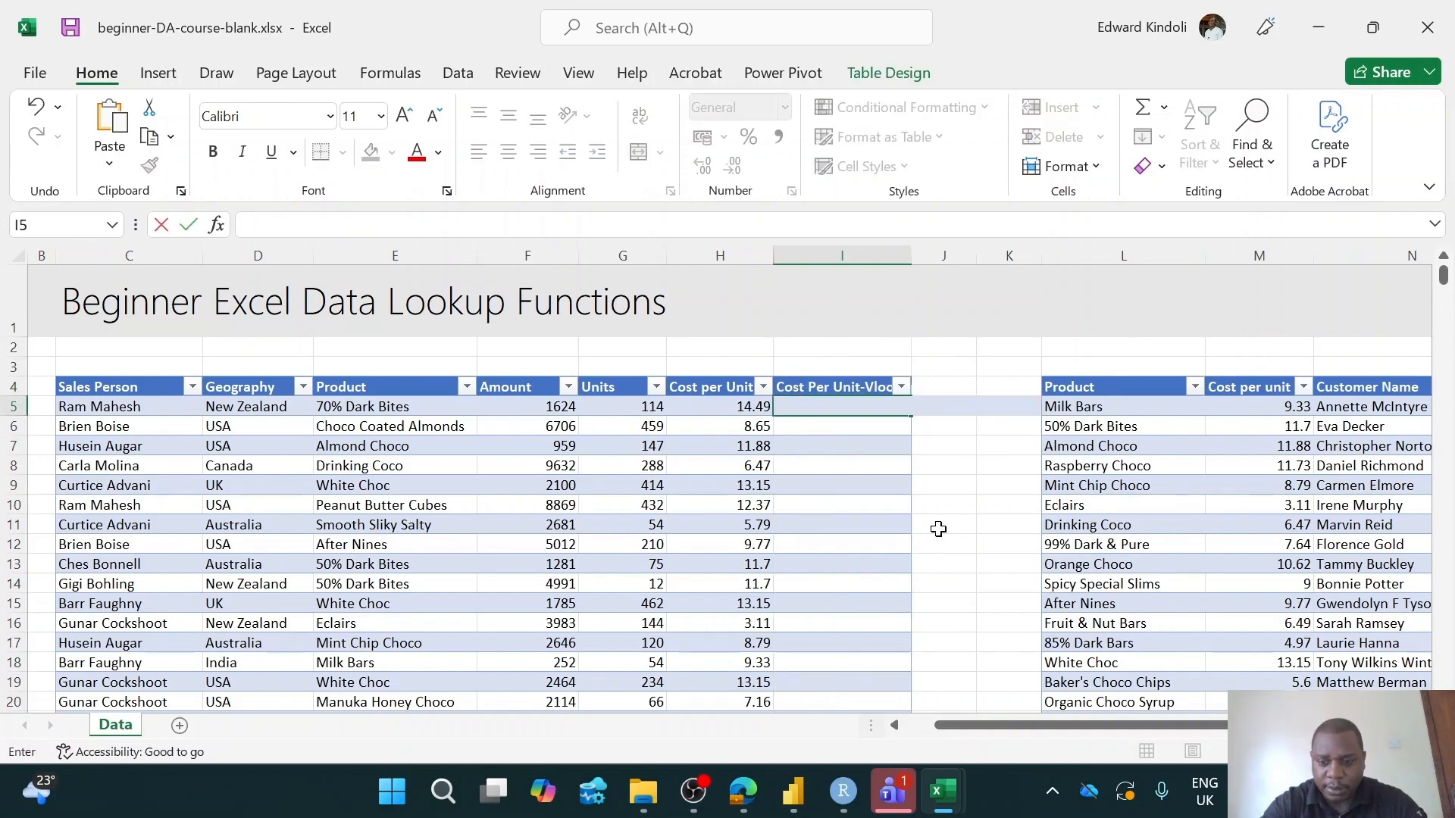
type("v")
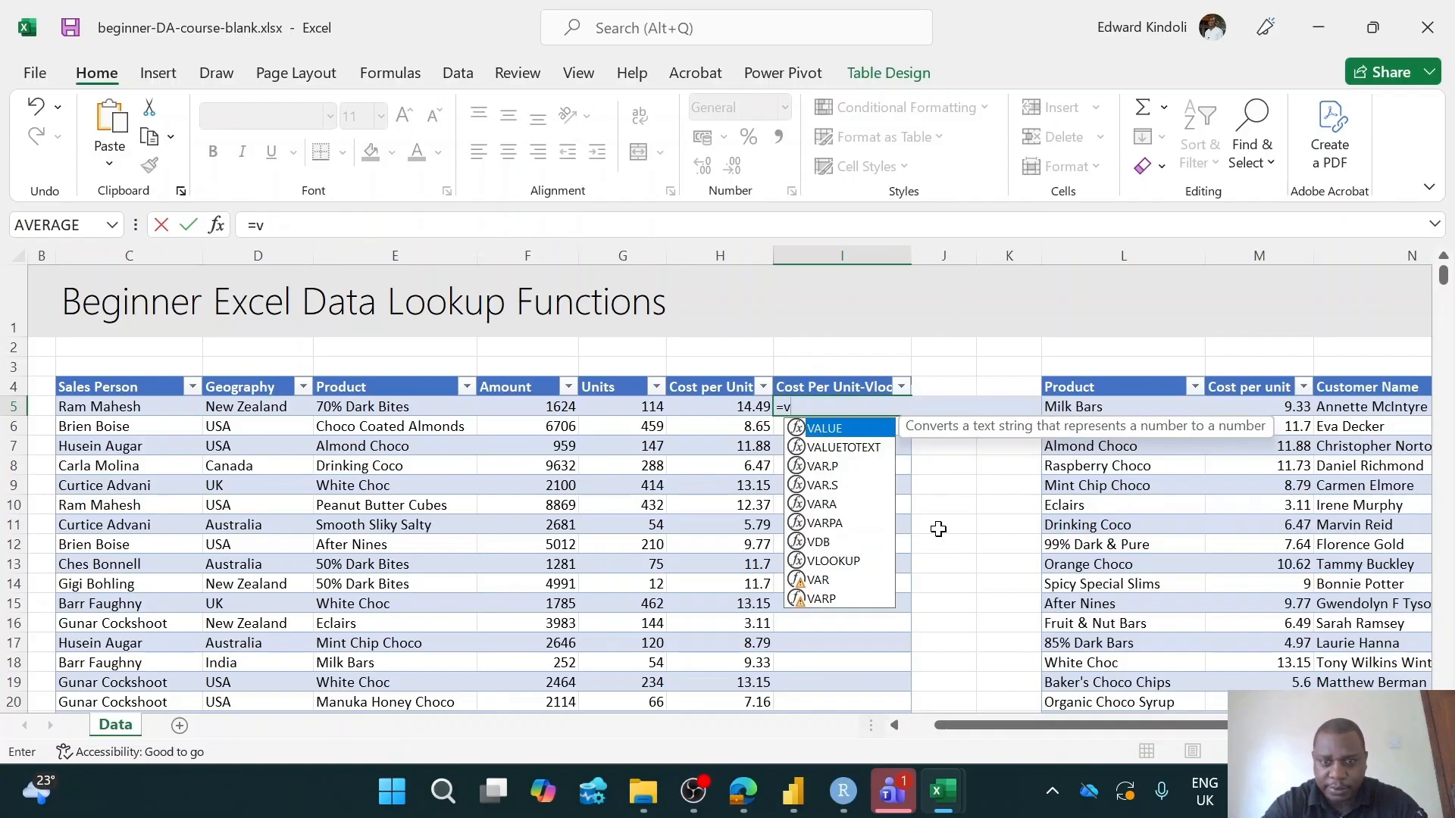
key("Down")
key("Down")
key("Down")
key("Down")
key("Down")
key("Down")
key("Down")
key("Tab")
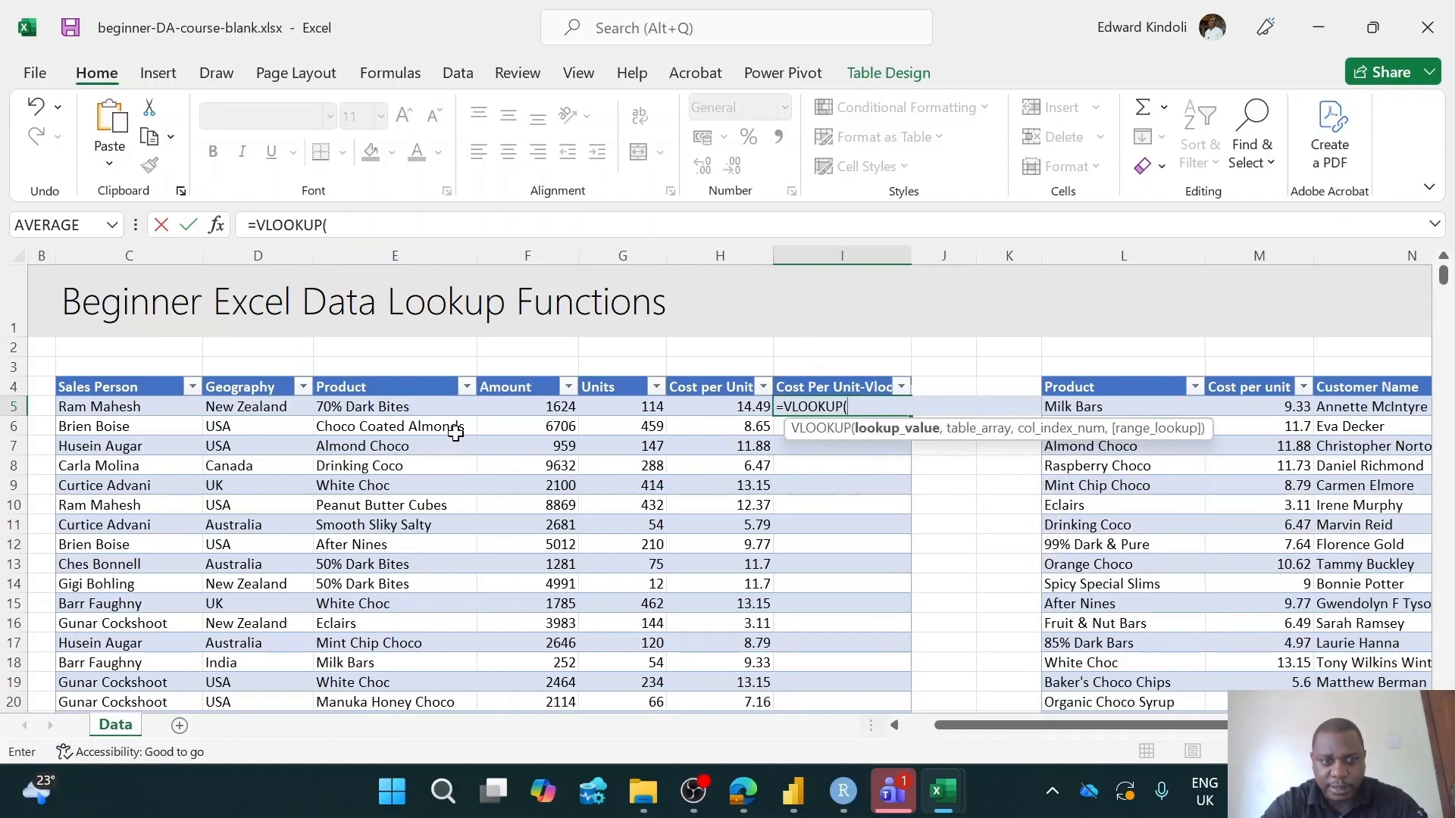
left_click(360, 408)
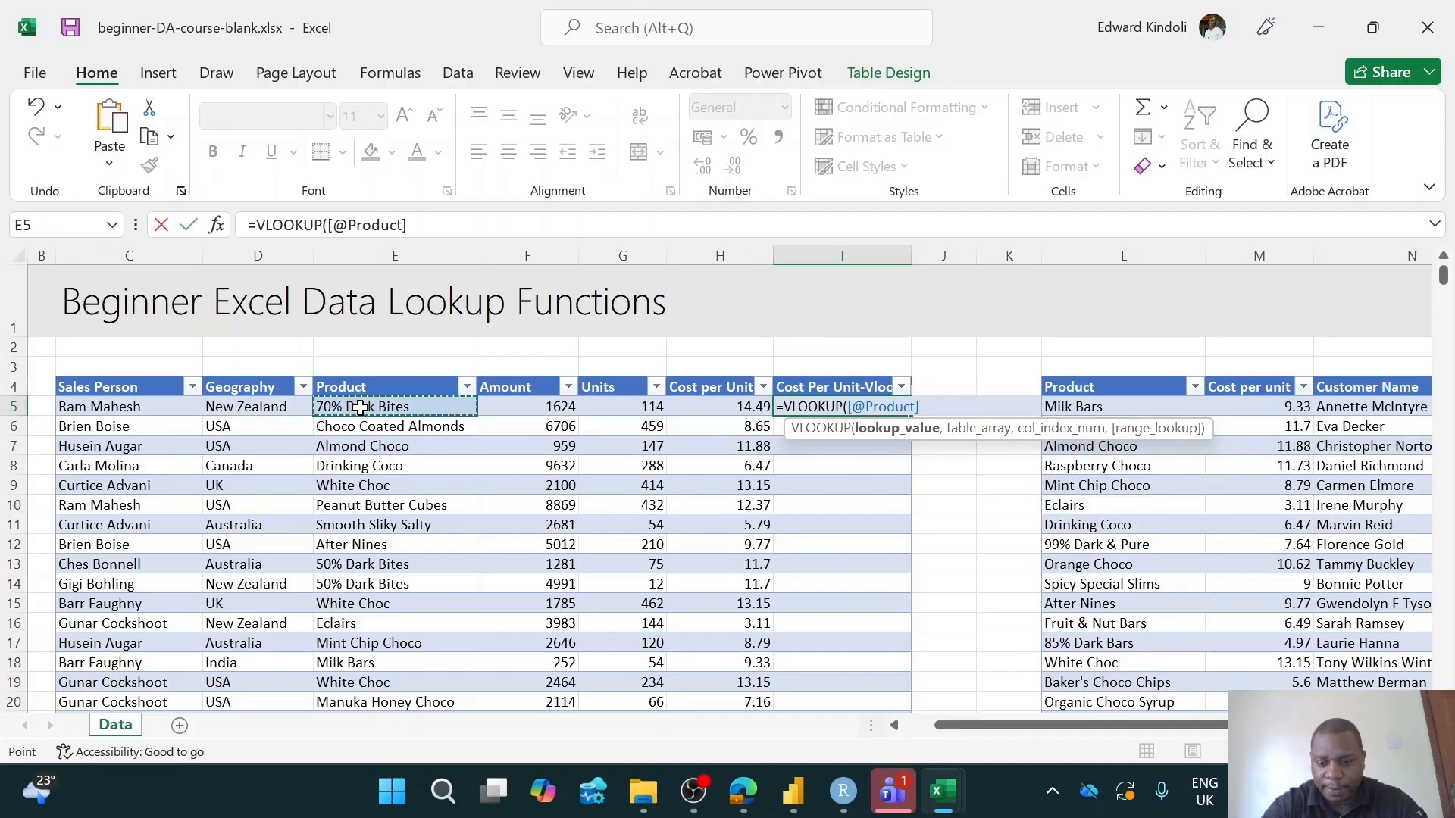
type(",")
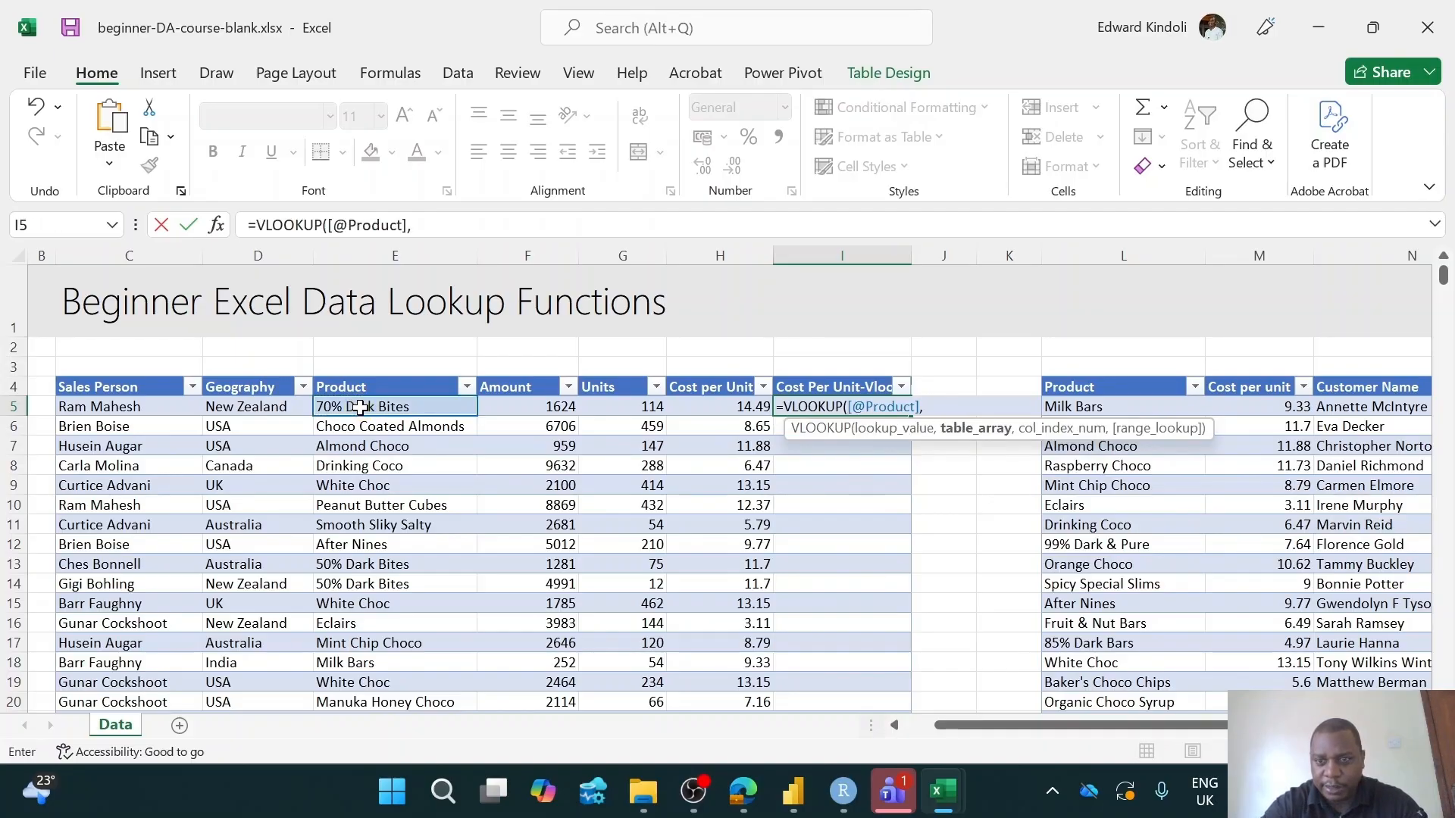
Set the VLOOKUP table array to the Products table and the column index number to 2
type("pr")
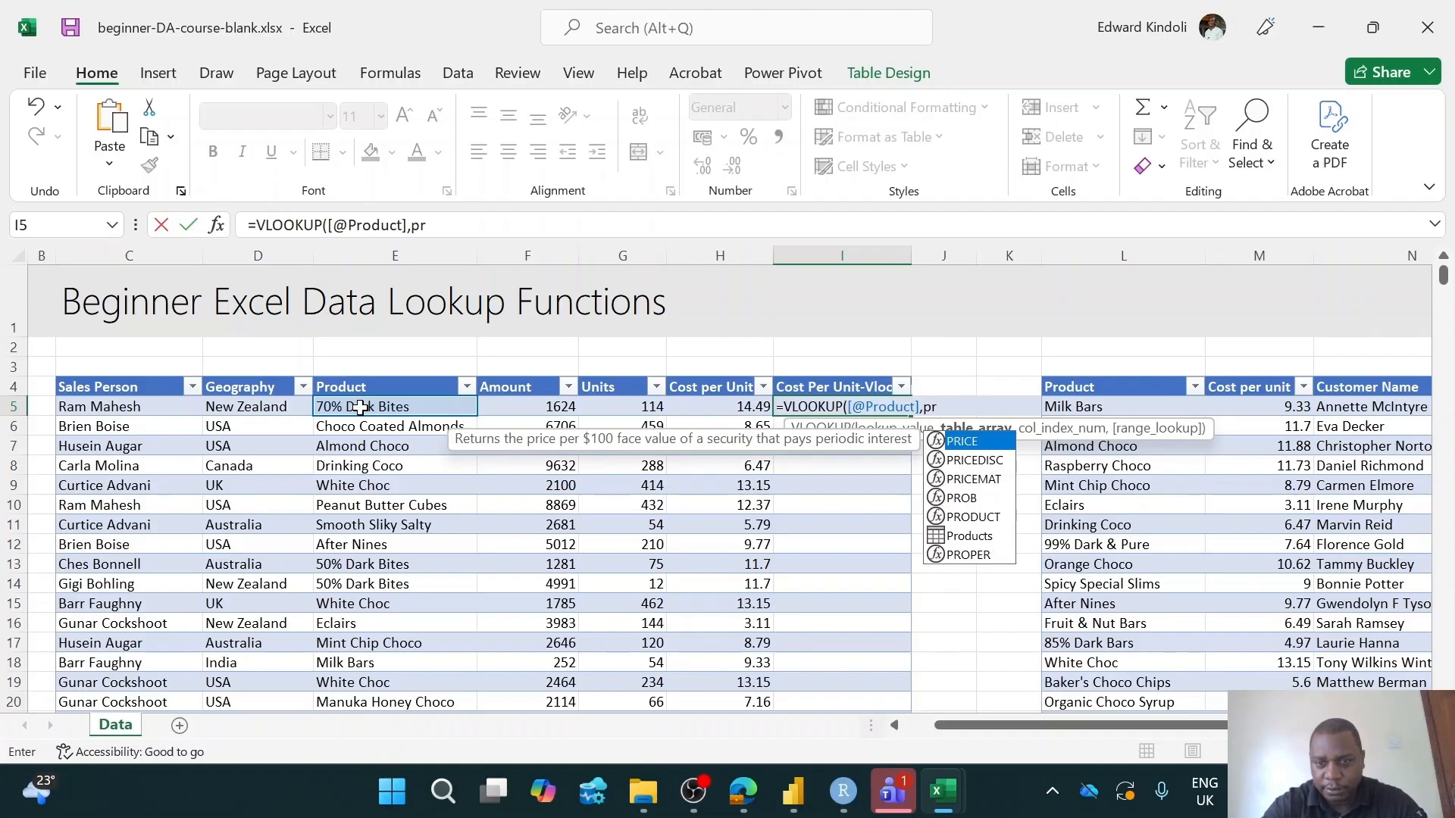
key("Down")
key("Down")
key("Down")
key("Down")
key("Down")
key("Tab")
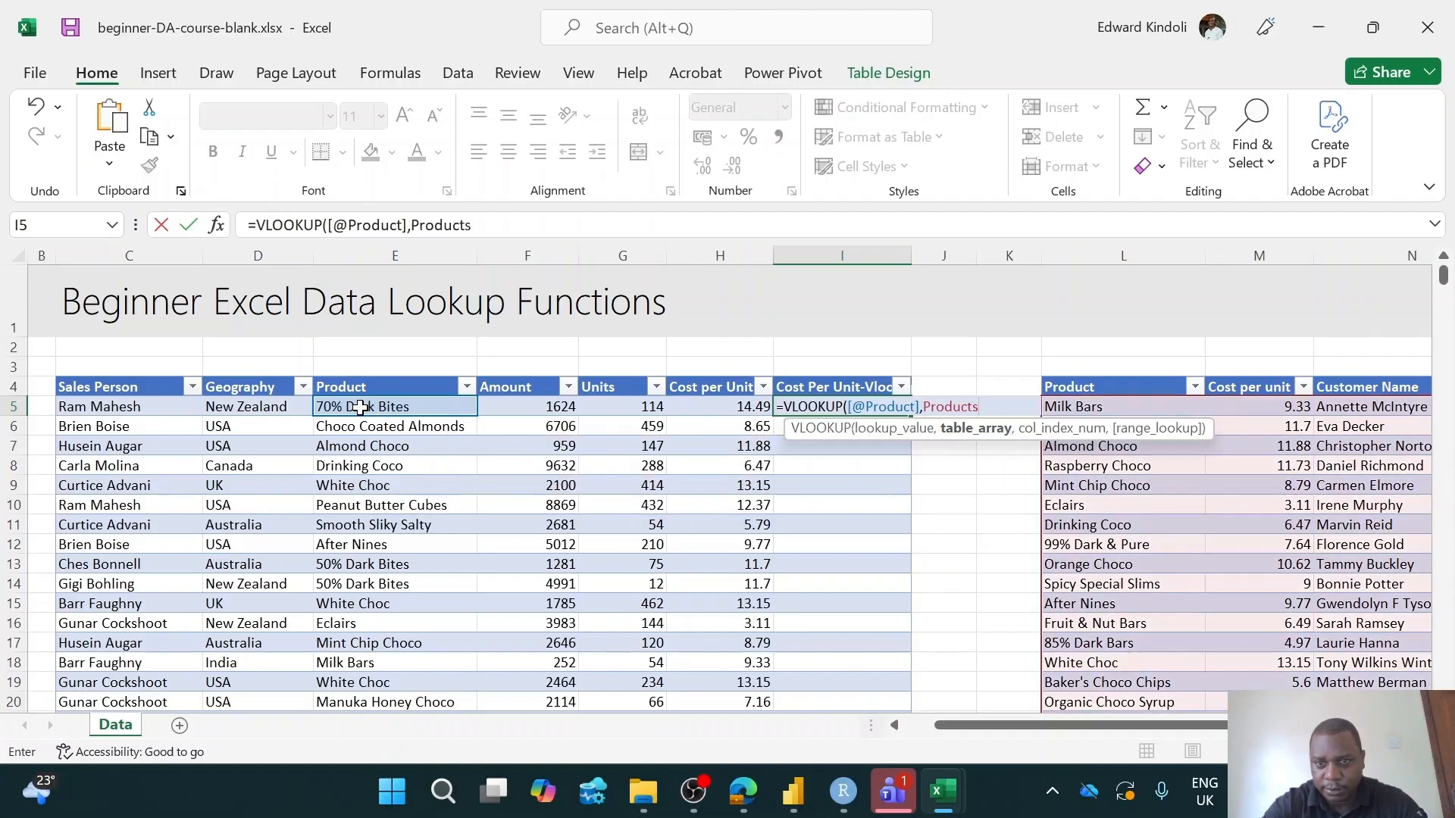
type(",2")
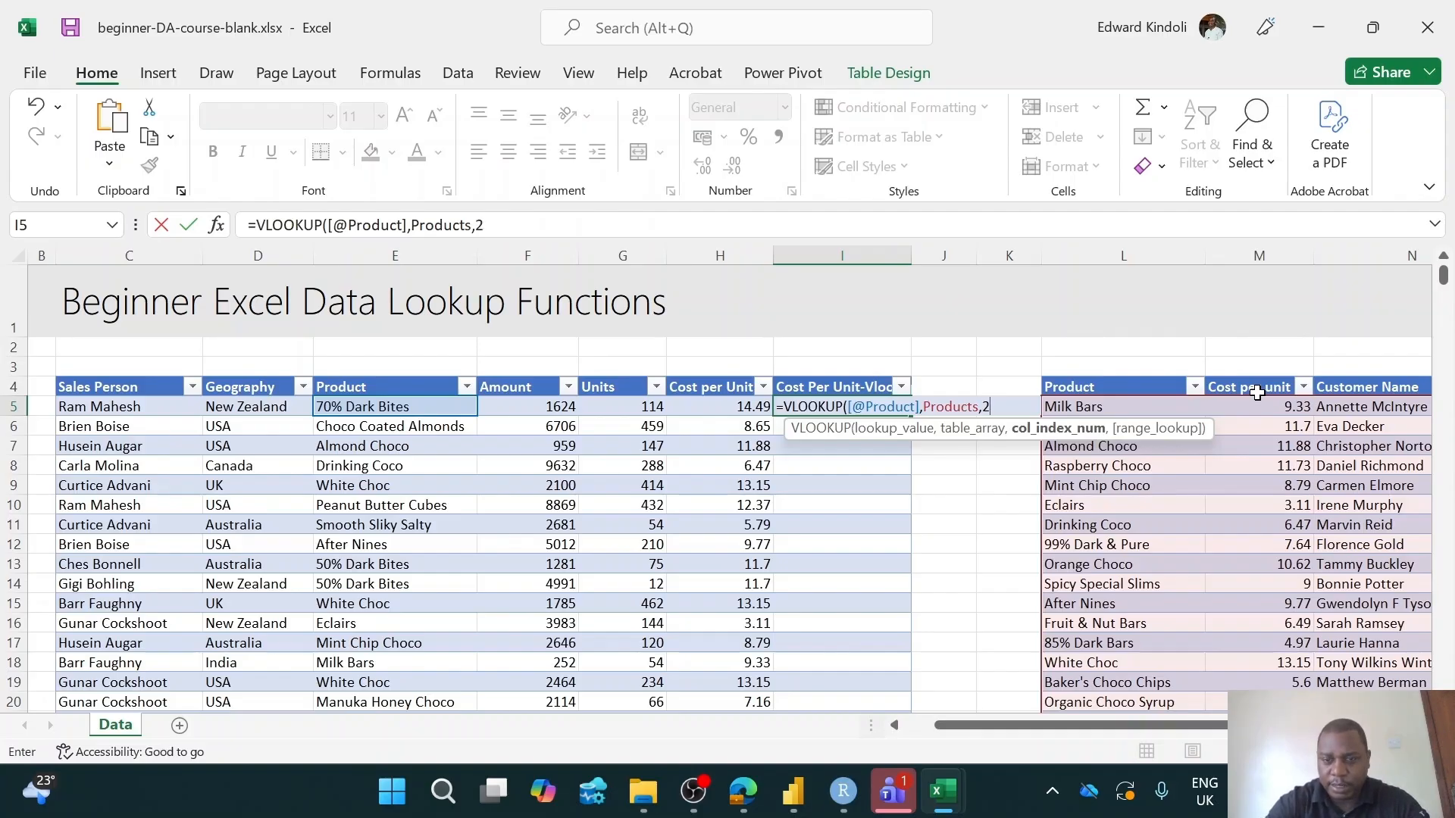
Set the VLOOKUP range lookup to FALSE (exact match) and complete the formula in I5
type(",")
key("Down")
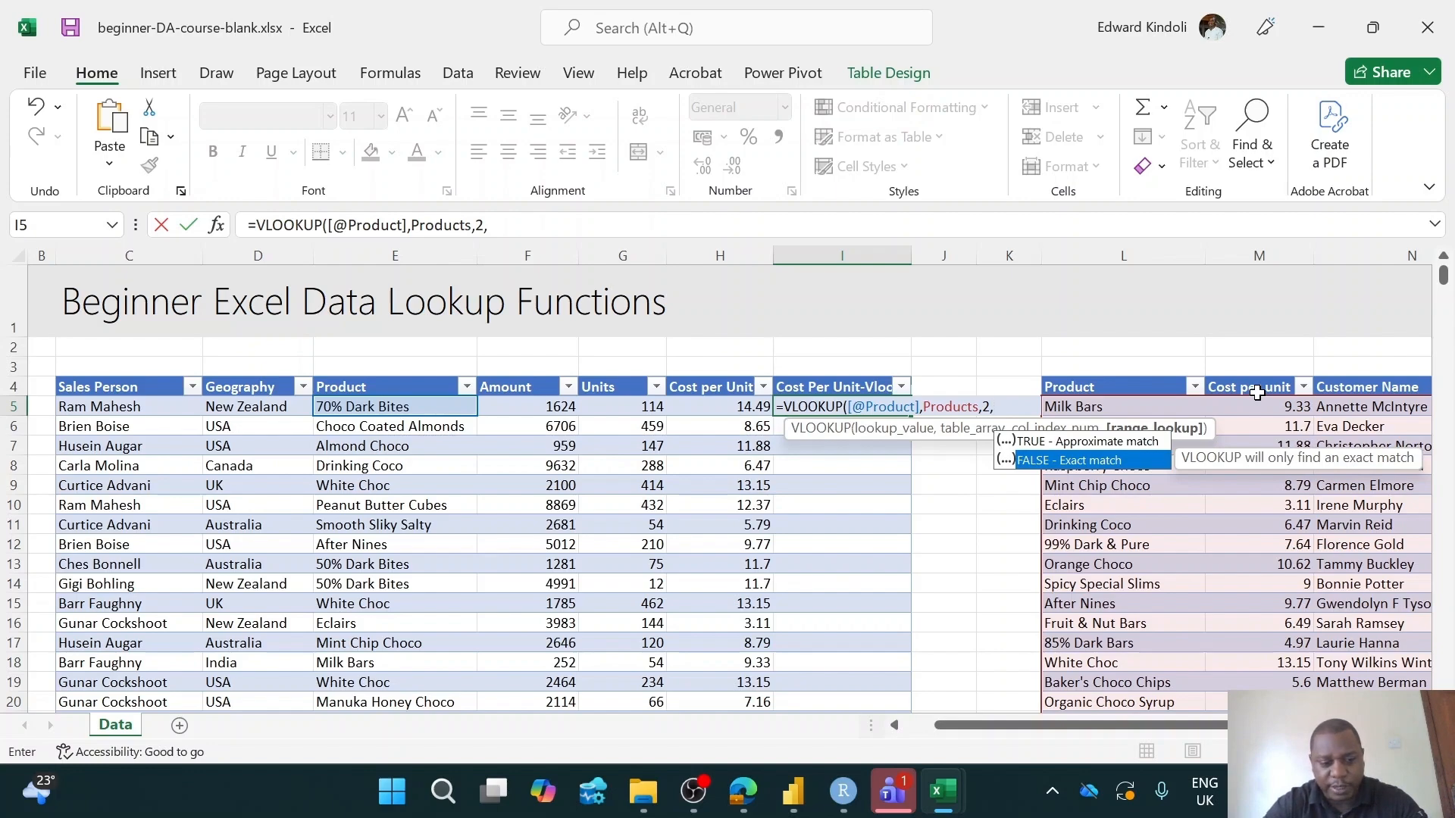
key("Tab")
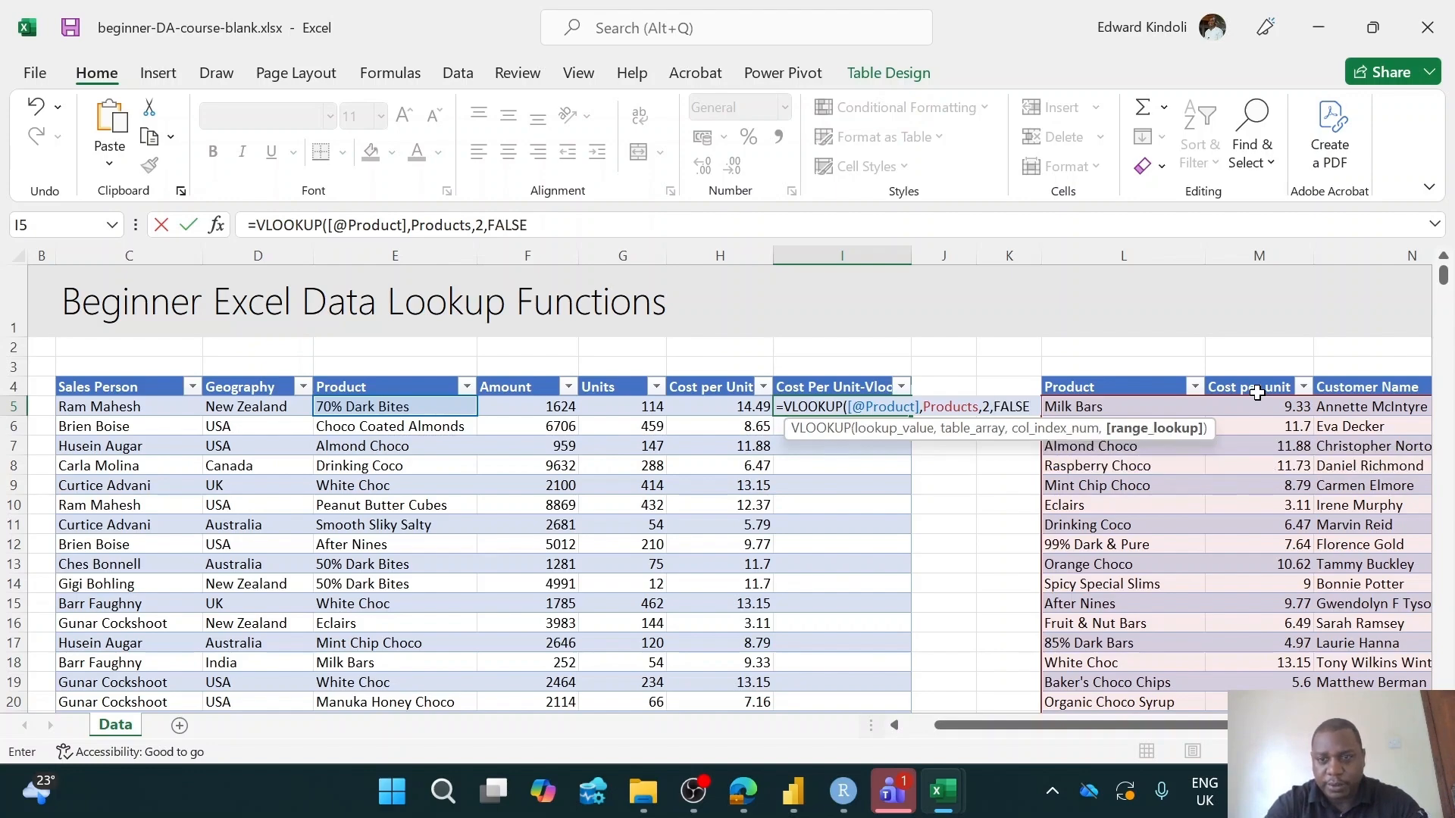
type(")")
key("Return")
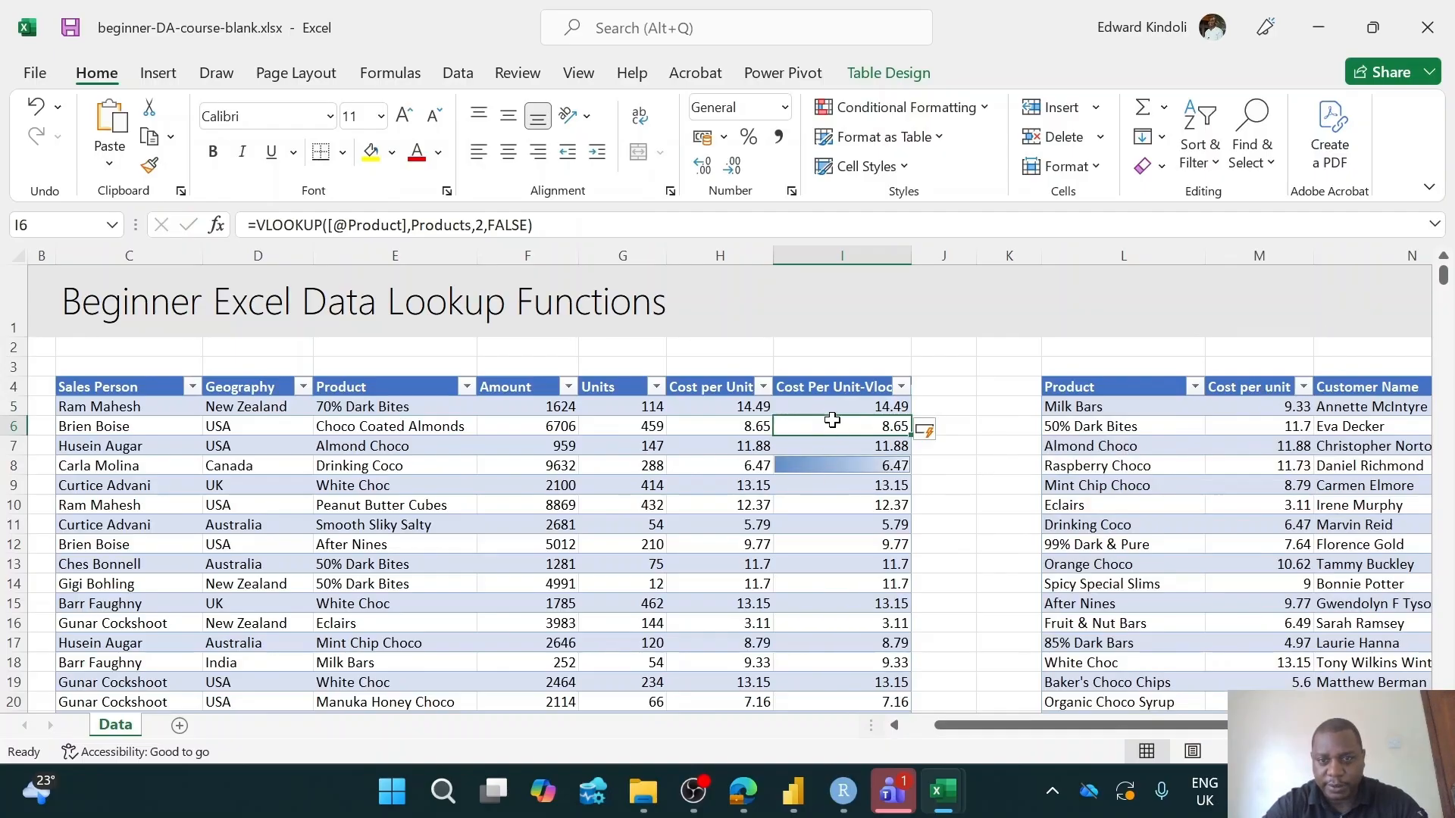
Add a column headed "Cost Per Unit-Xlookup" to the Sales table in J4
left_click(942, 390)
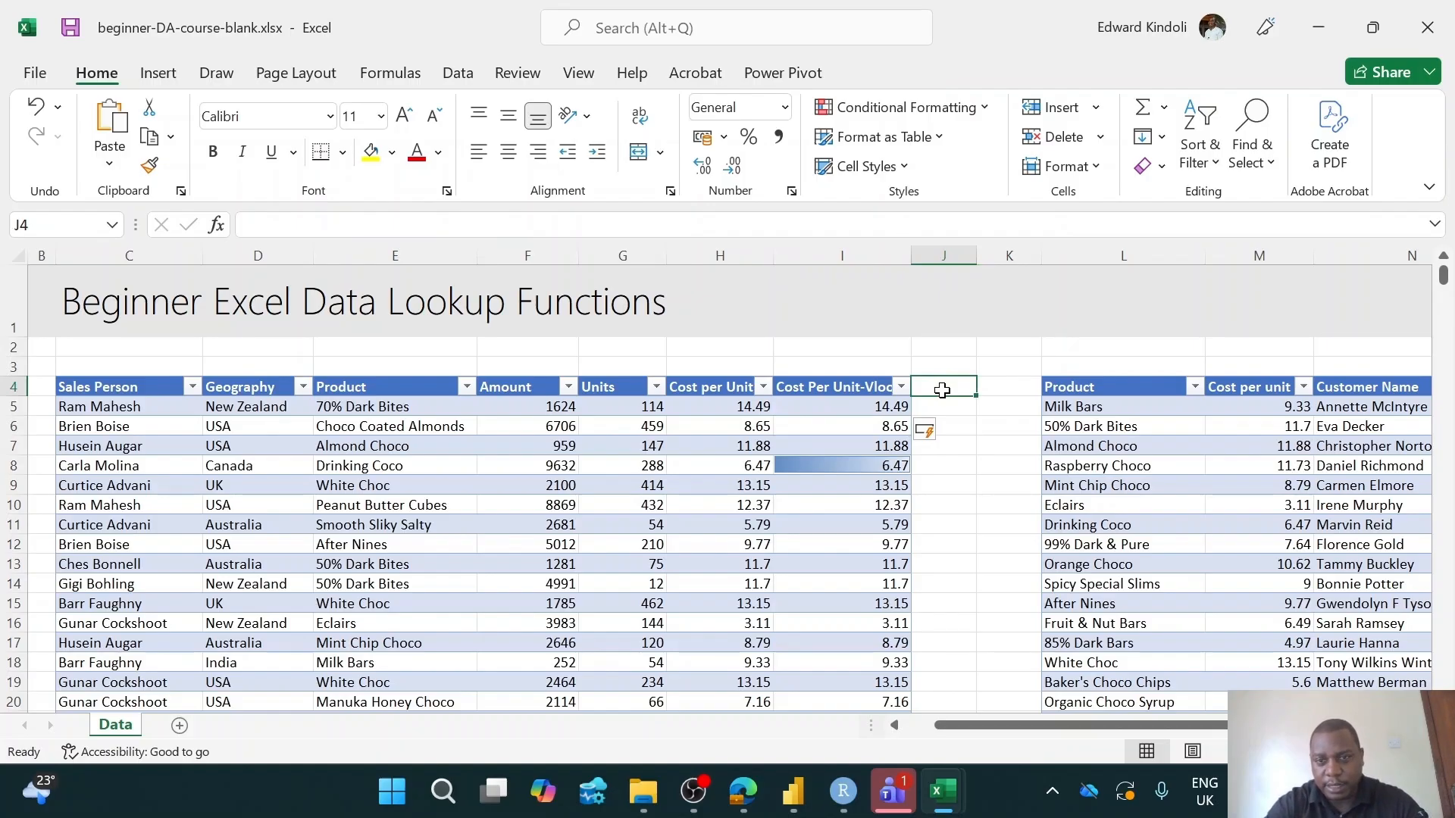
type("Cost Per Unit-Xlookup")
key("Return")
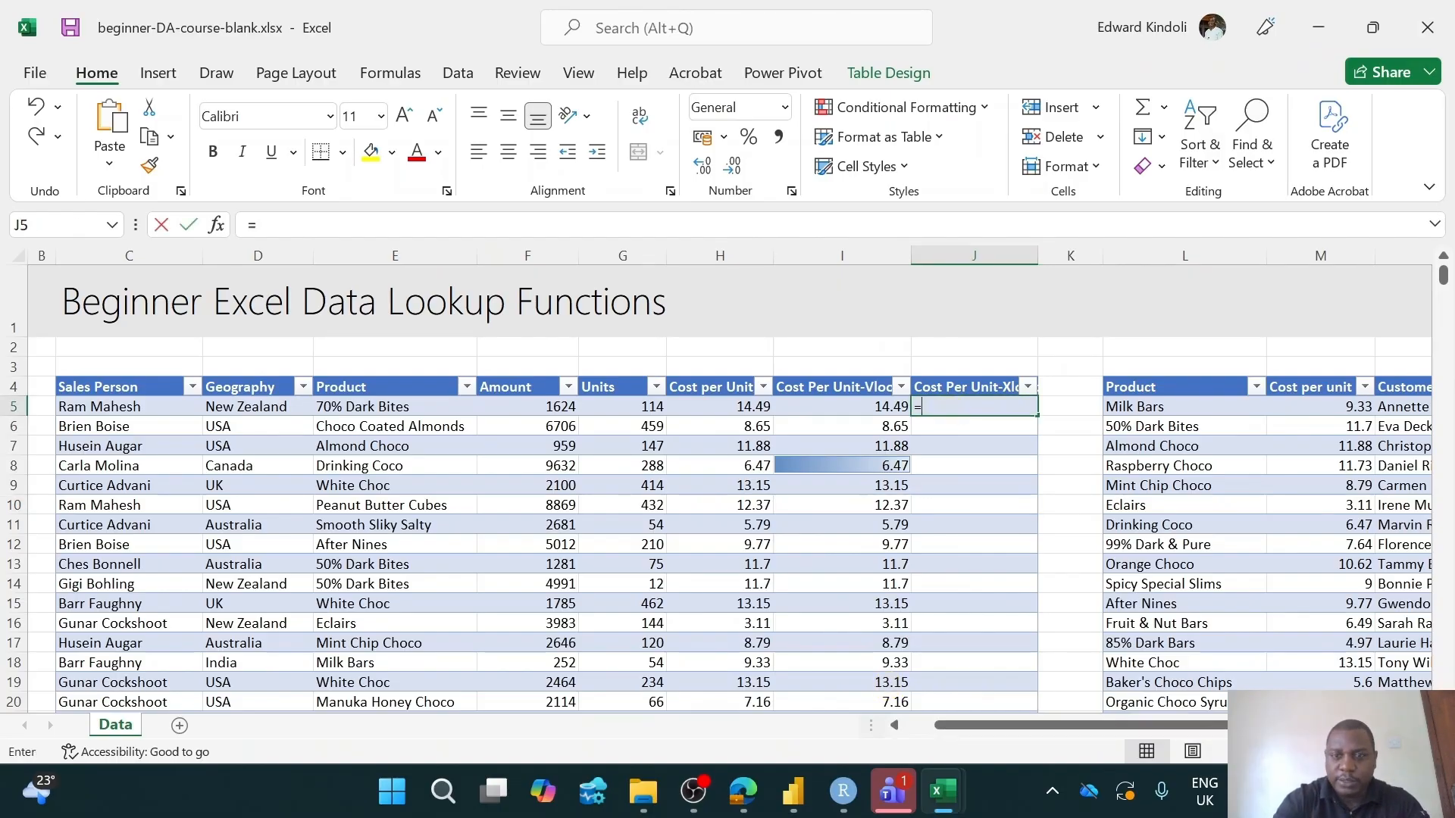
type("=xl")
key("Tab")
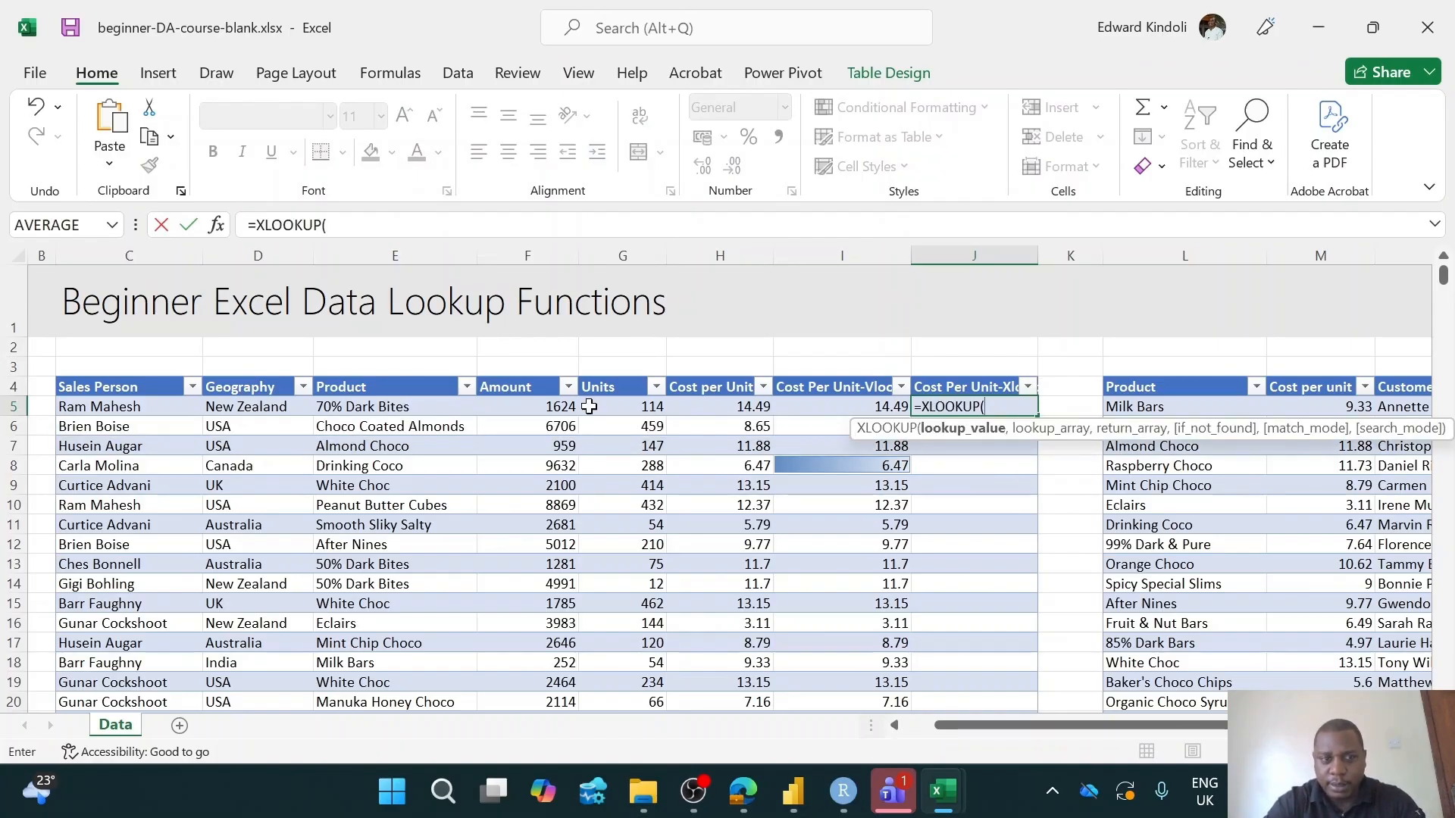
left_click(369, 412)
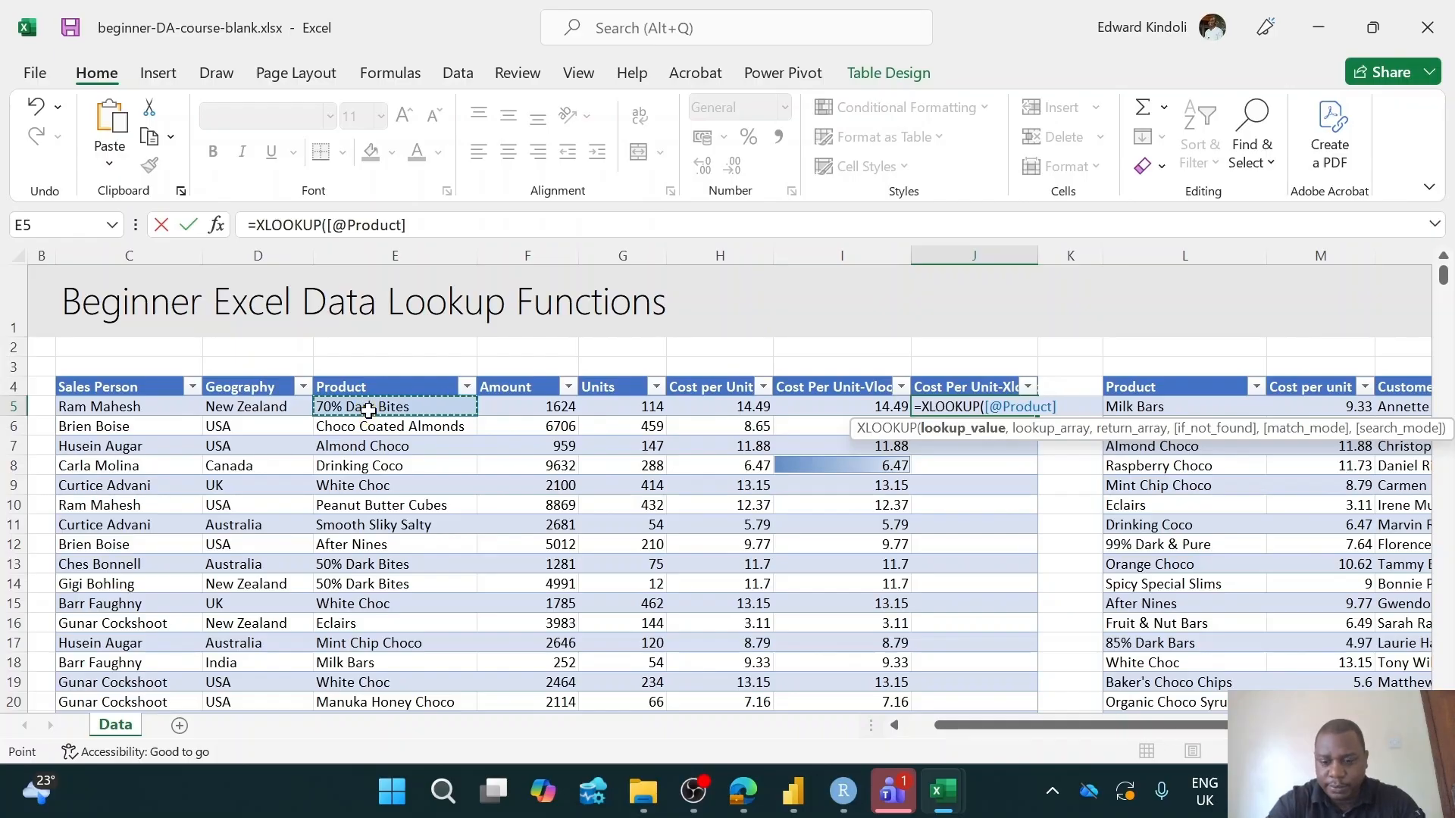
type(",")
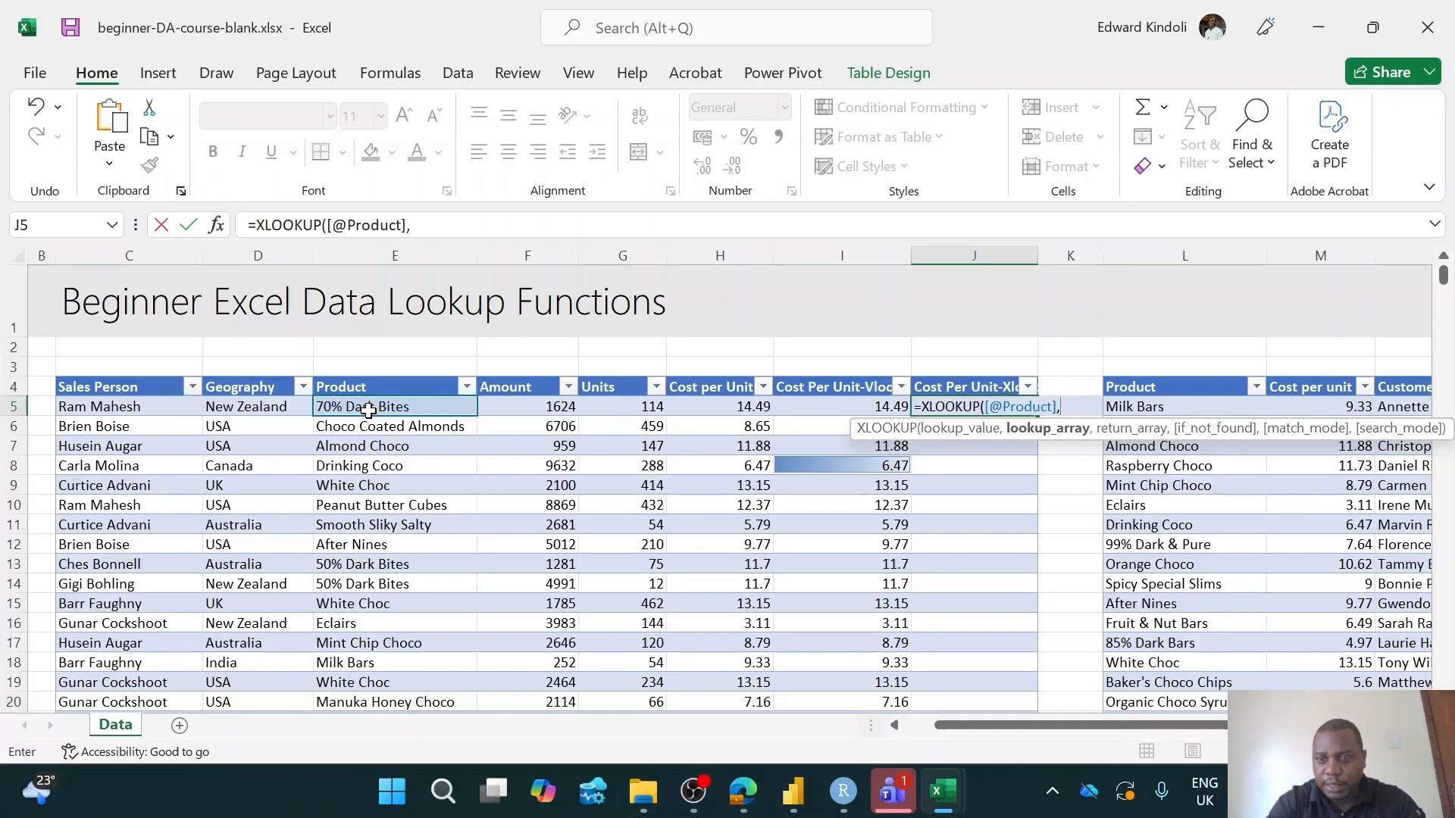
Set the XLOOKUP lookup array to Products[Product]
type("pr")
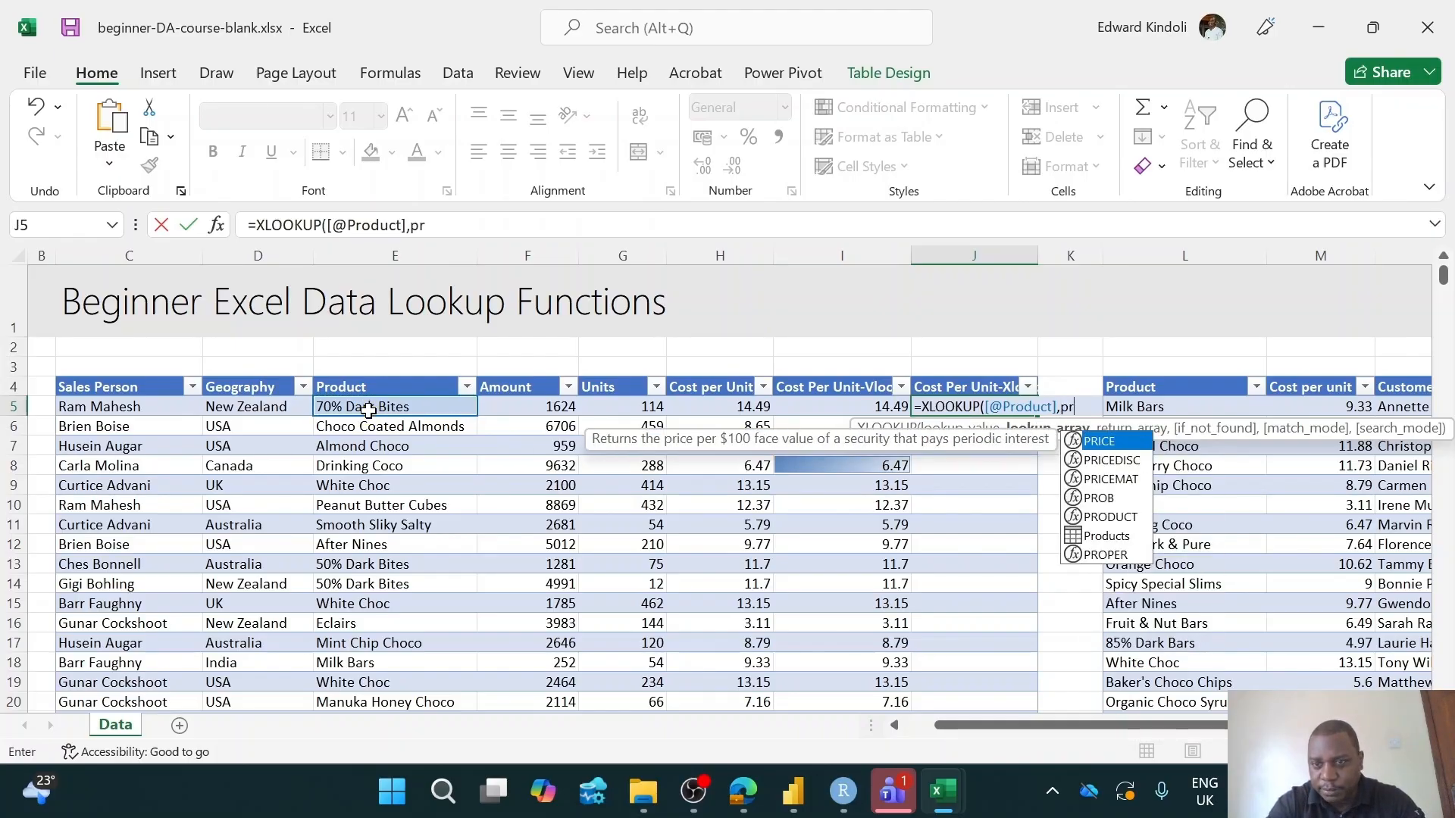
key("Down")
key("Down")
key("Down")
key("Down")
key("Down")
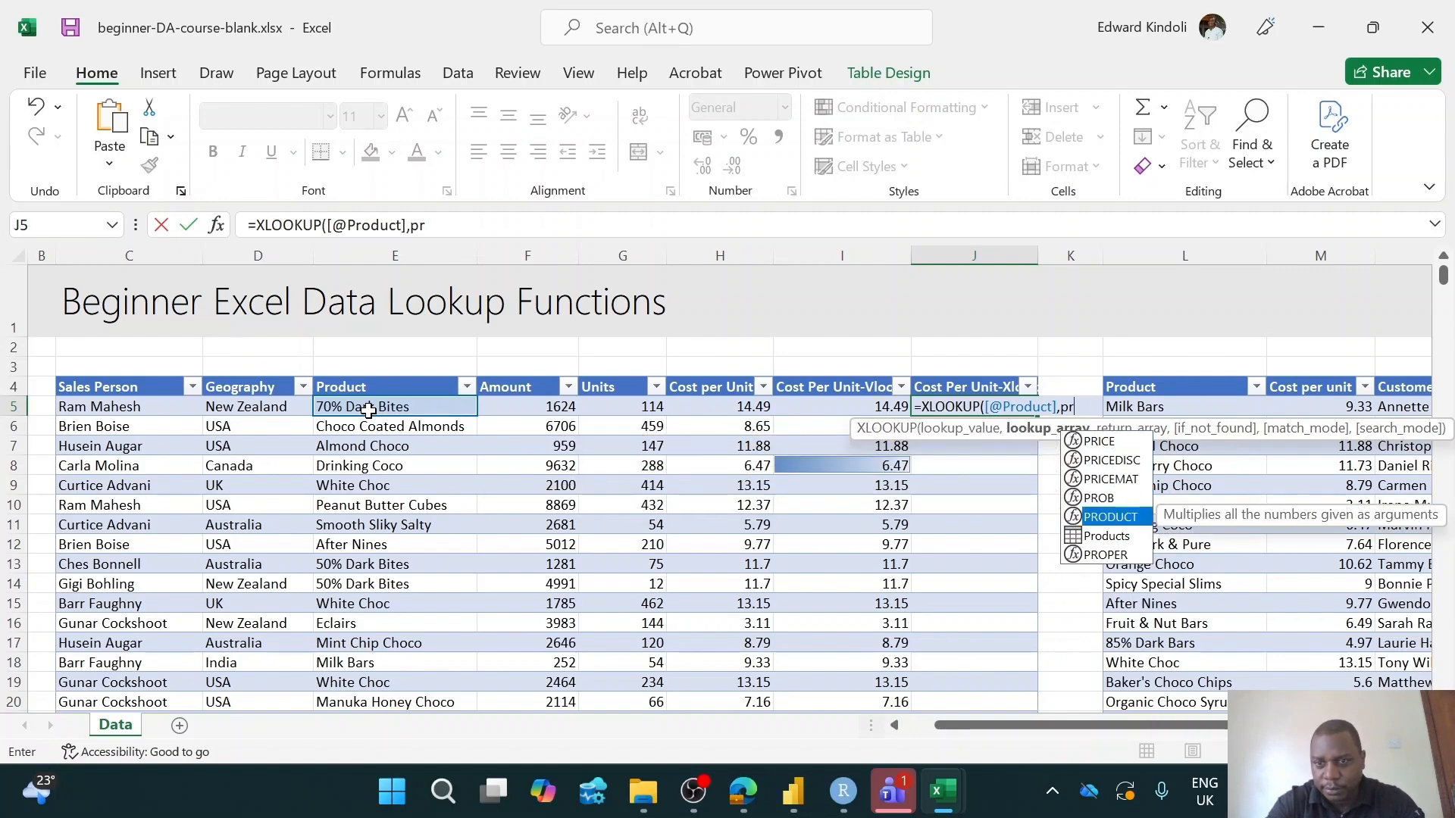
key("Tab")
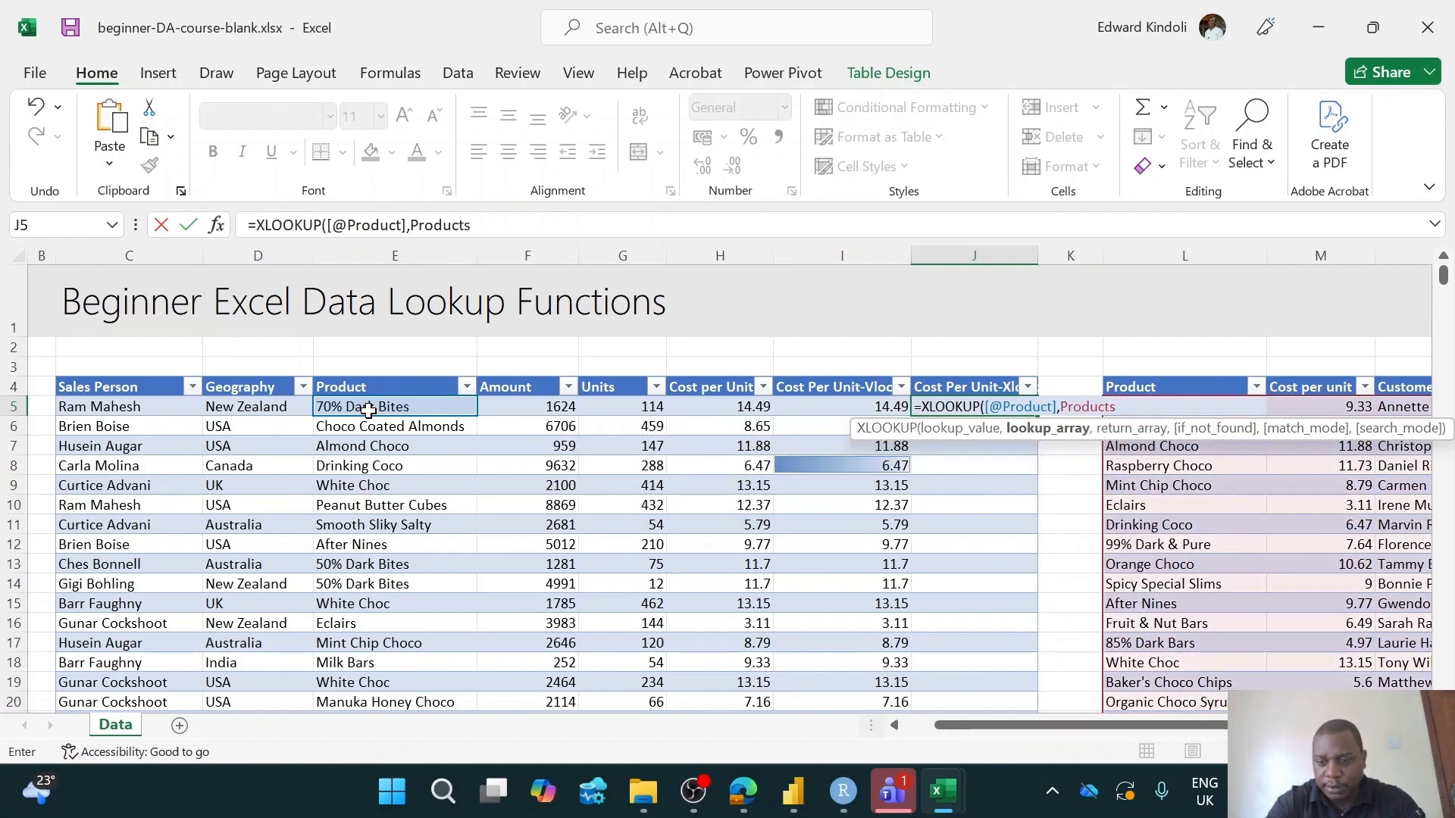
type("[")
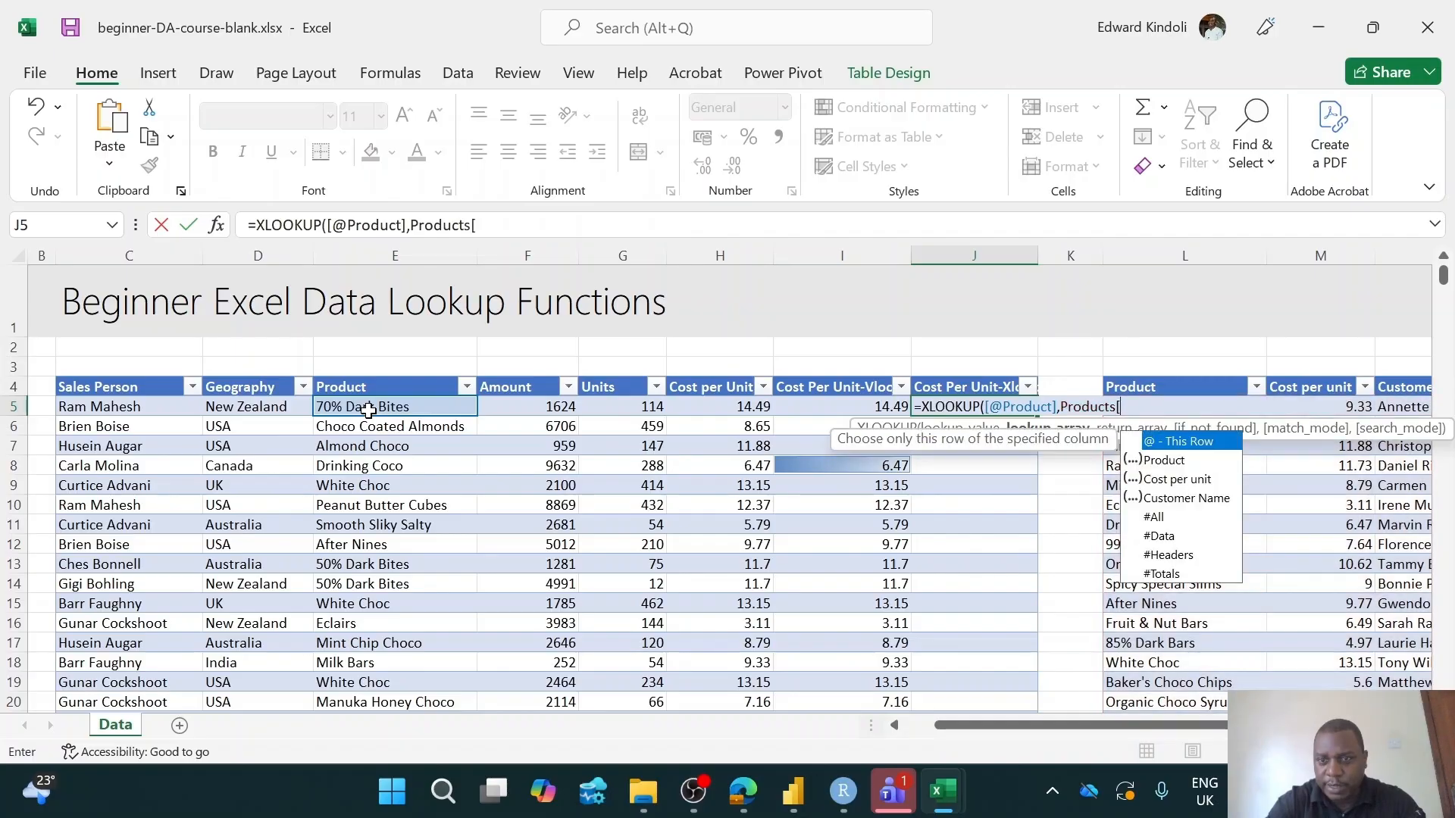
key("Down")
key("Down")
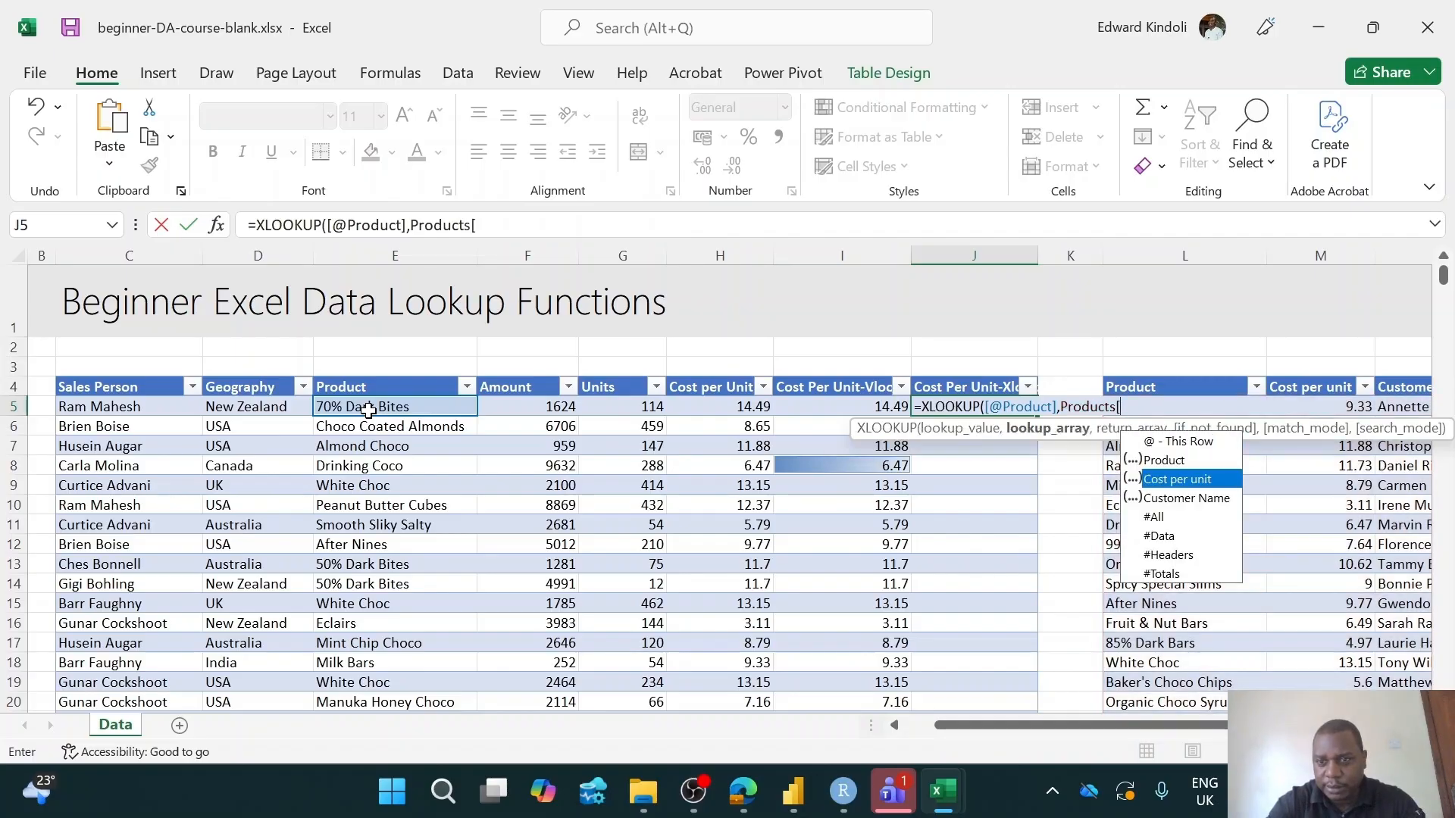
key("Up")
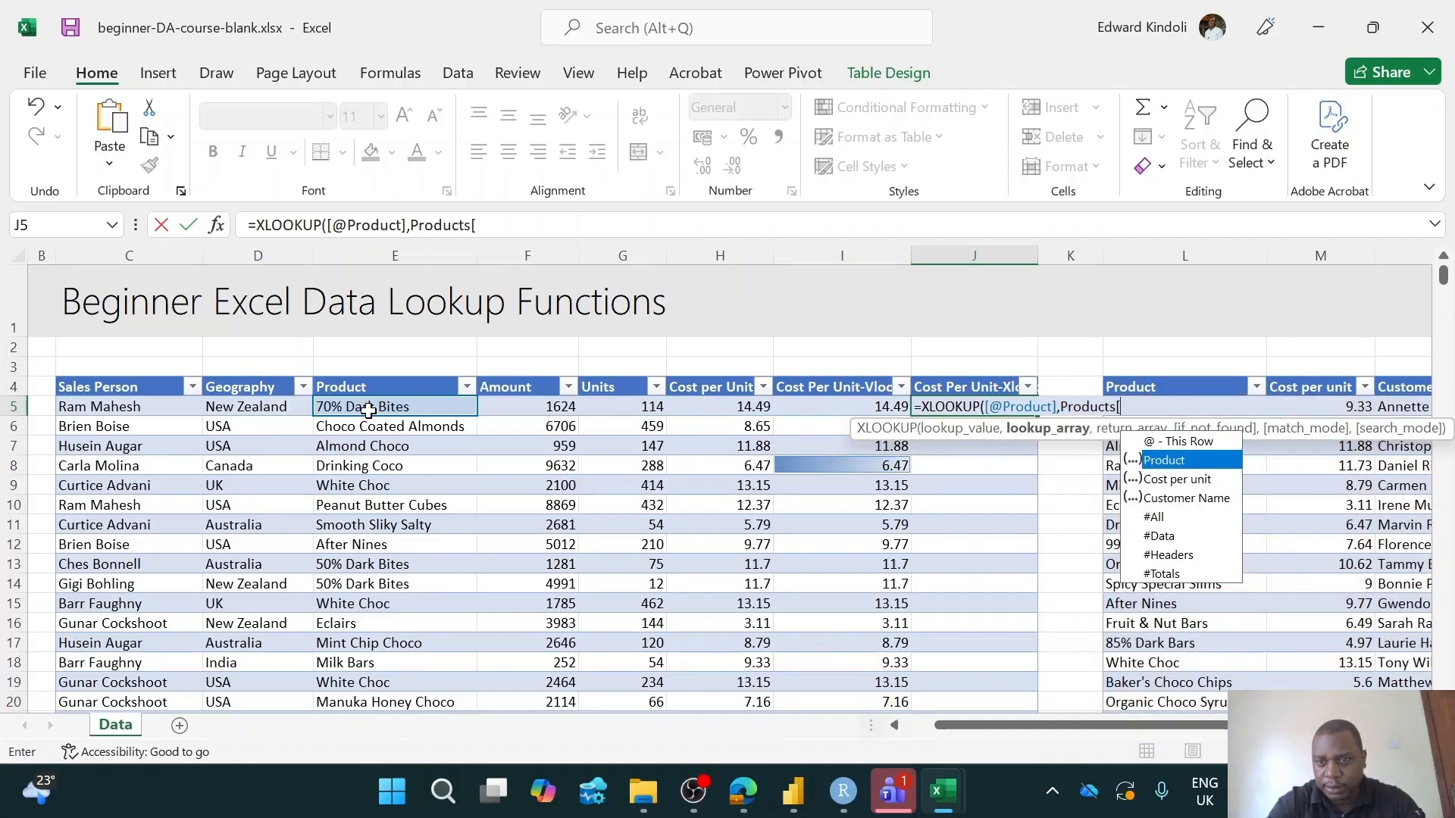
key("Tab")
type("],")
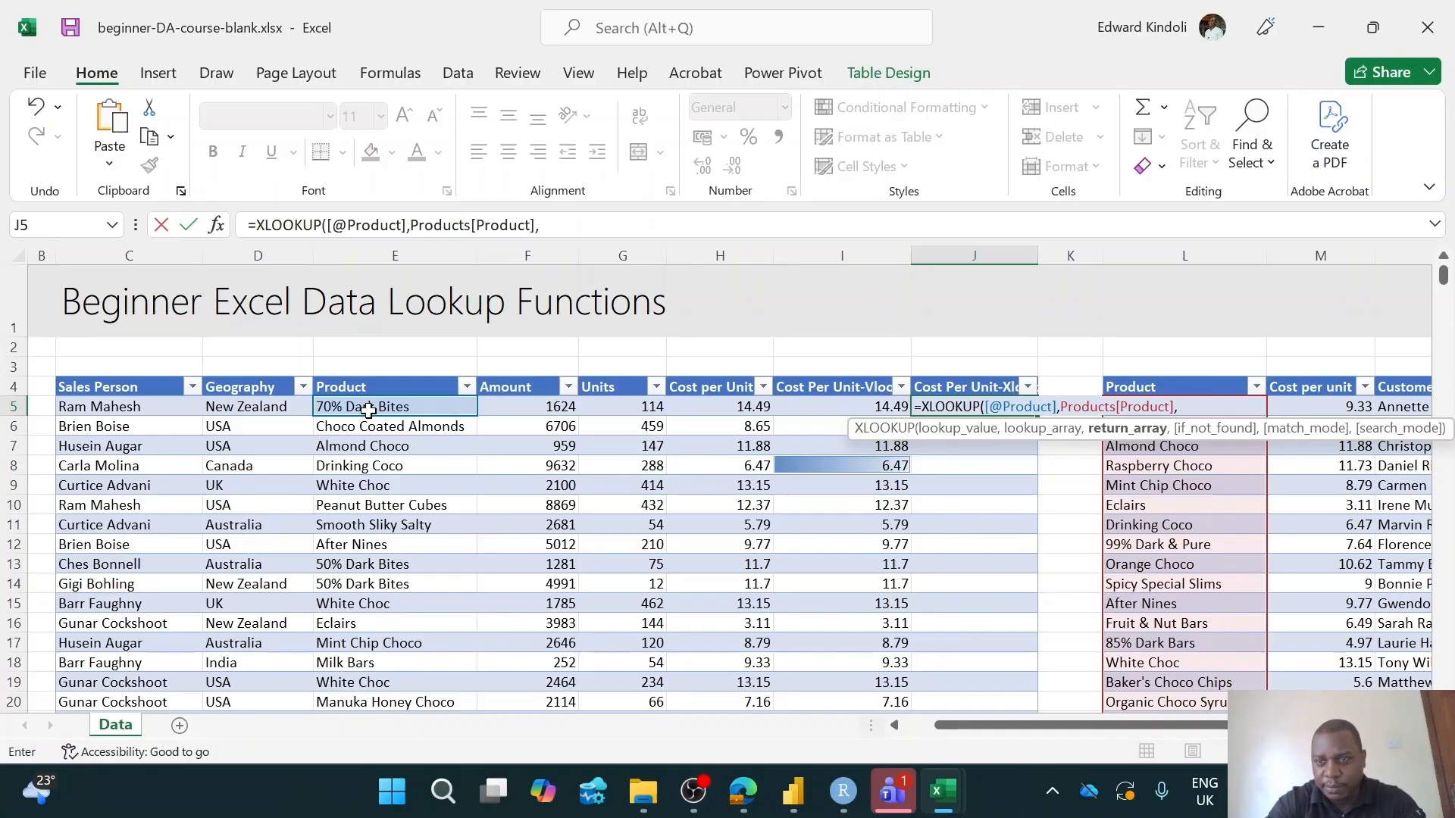
Set the XLOOKUP return array to Products[Cost per unit] and complete the formula in J5
type("pr")
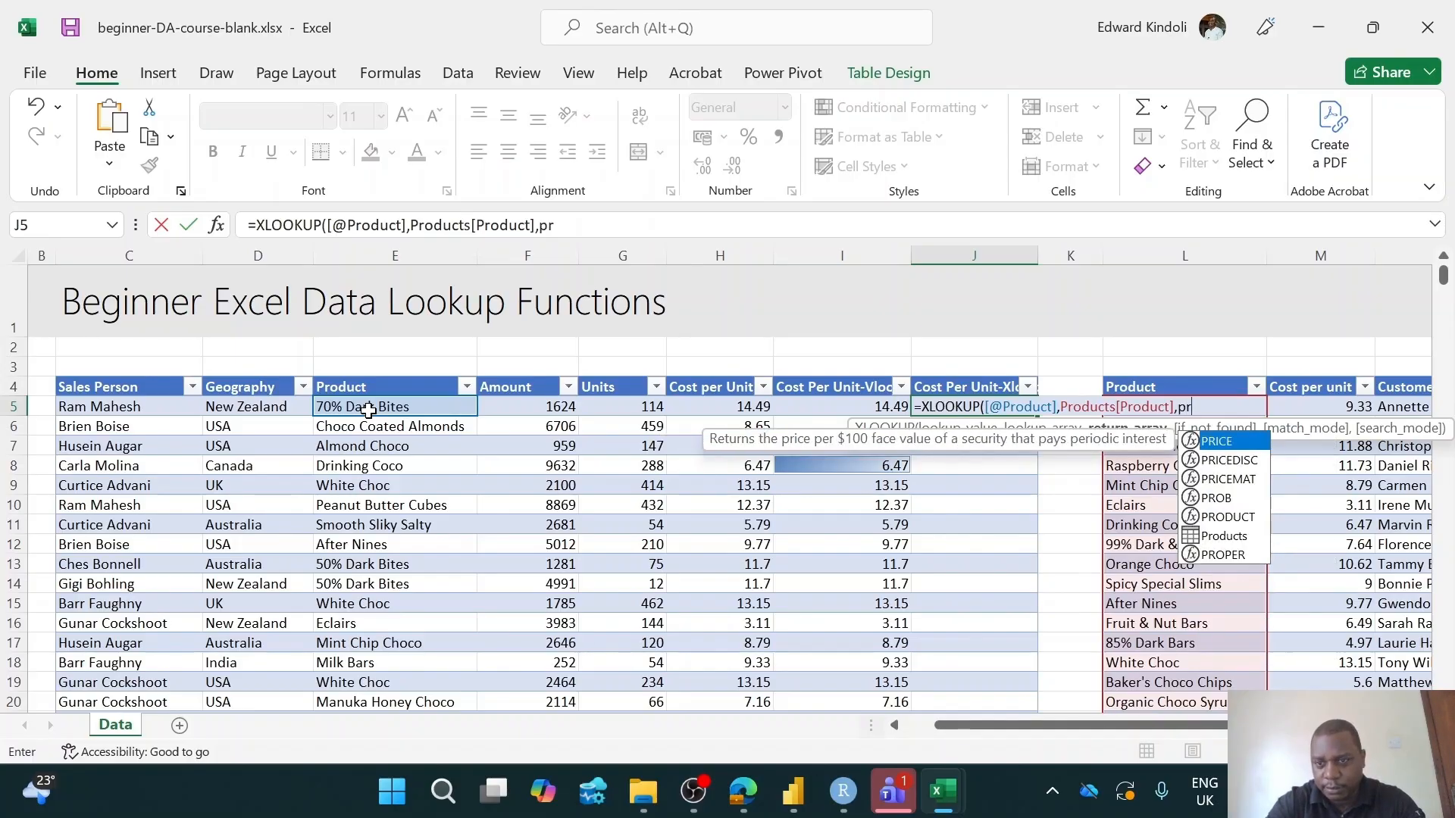
key("Down")
key("Down")
key("Down")
key("Down")
key("Down")
key("Tab")
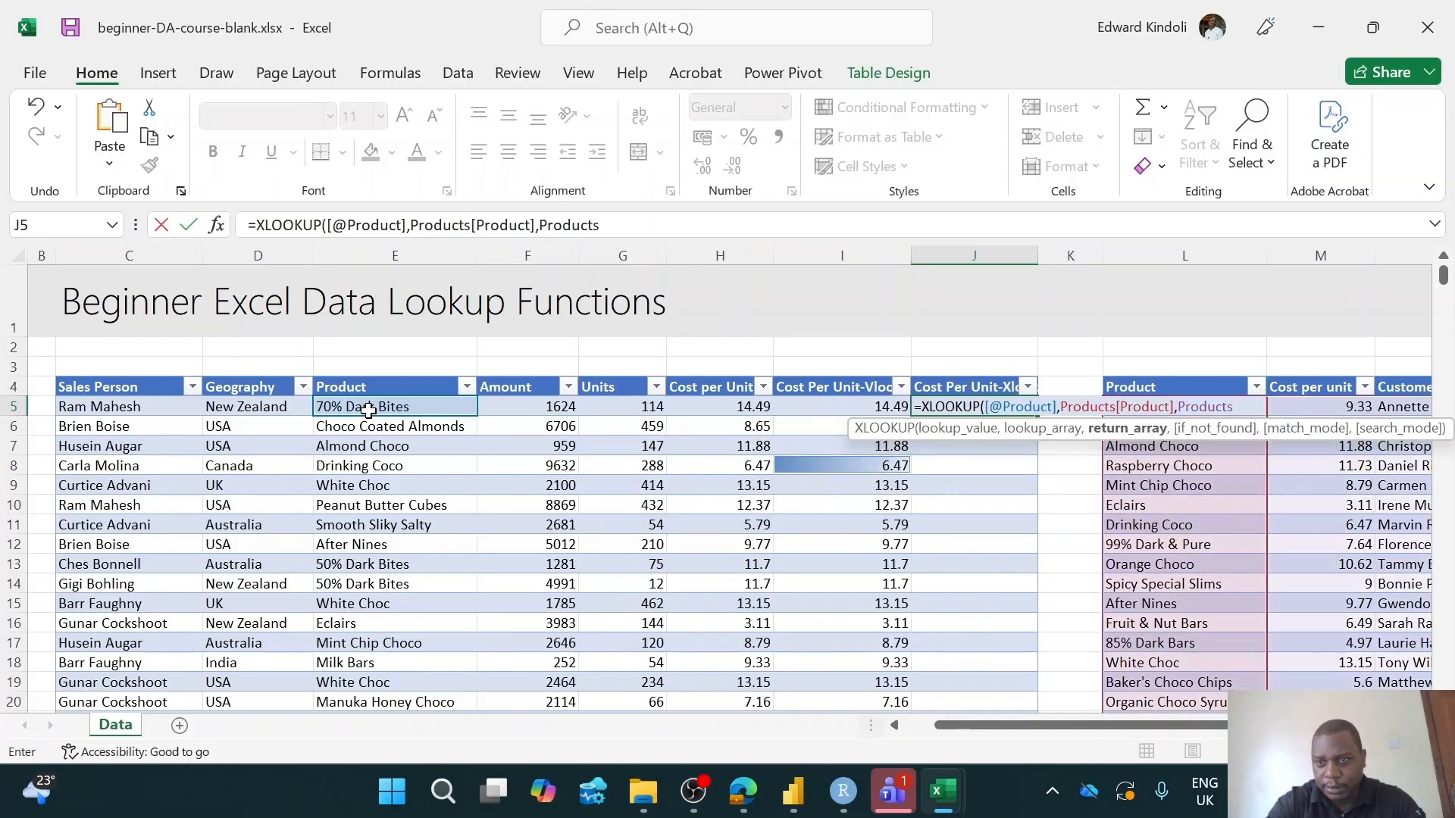
type("[")
key("Down")
key("Down")
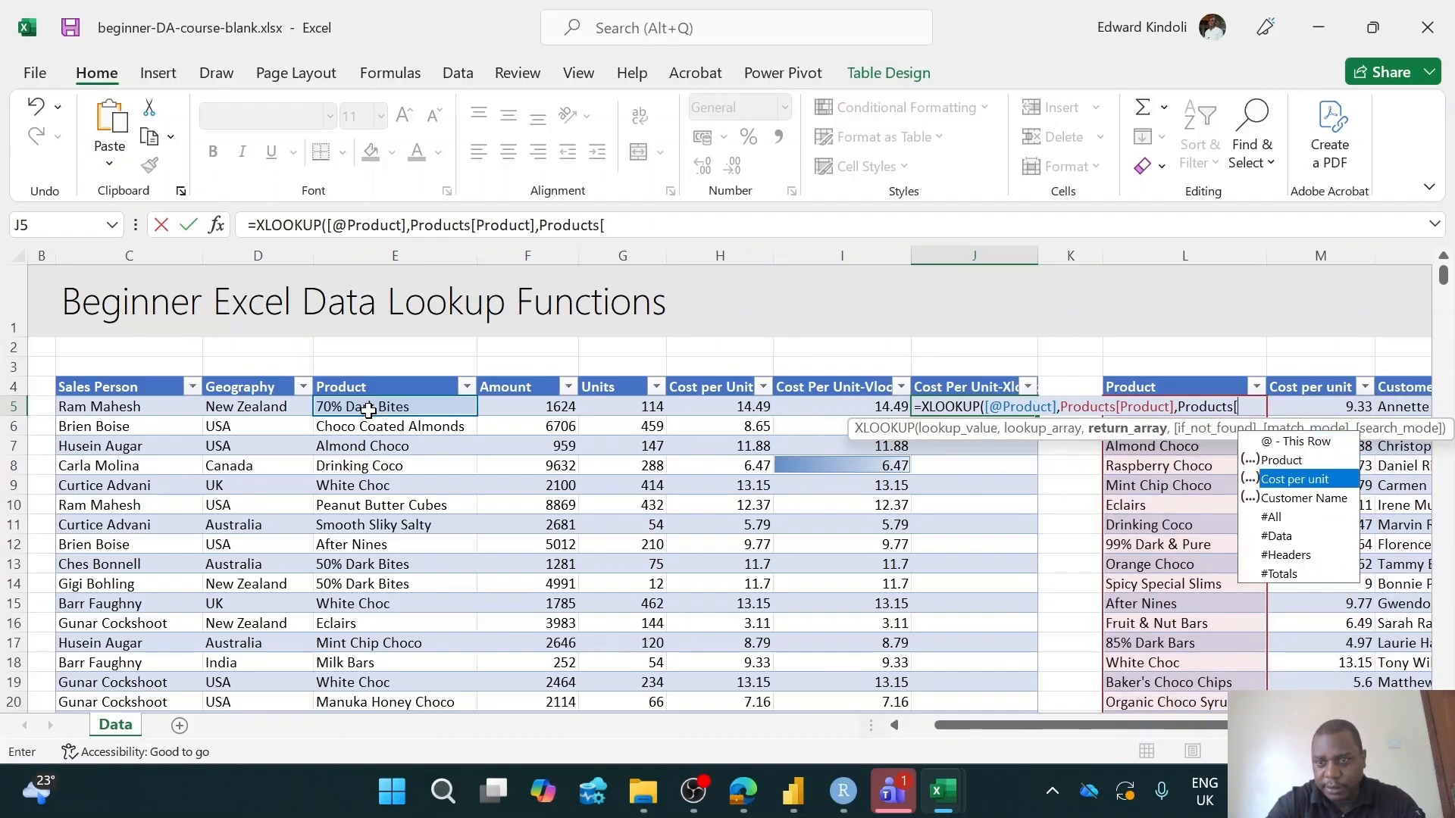
key("Tab")
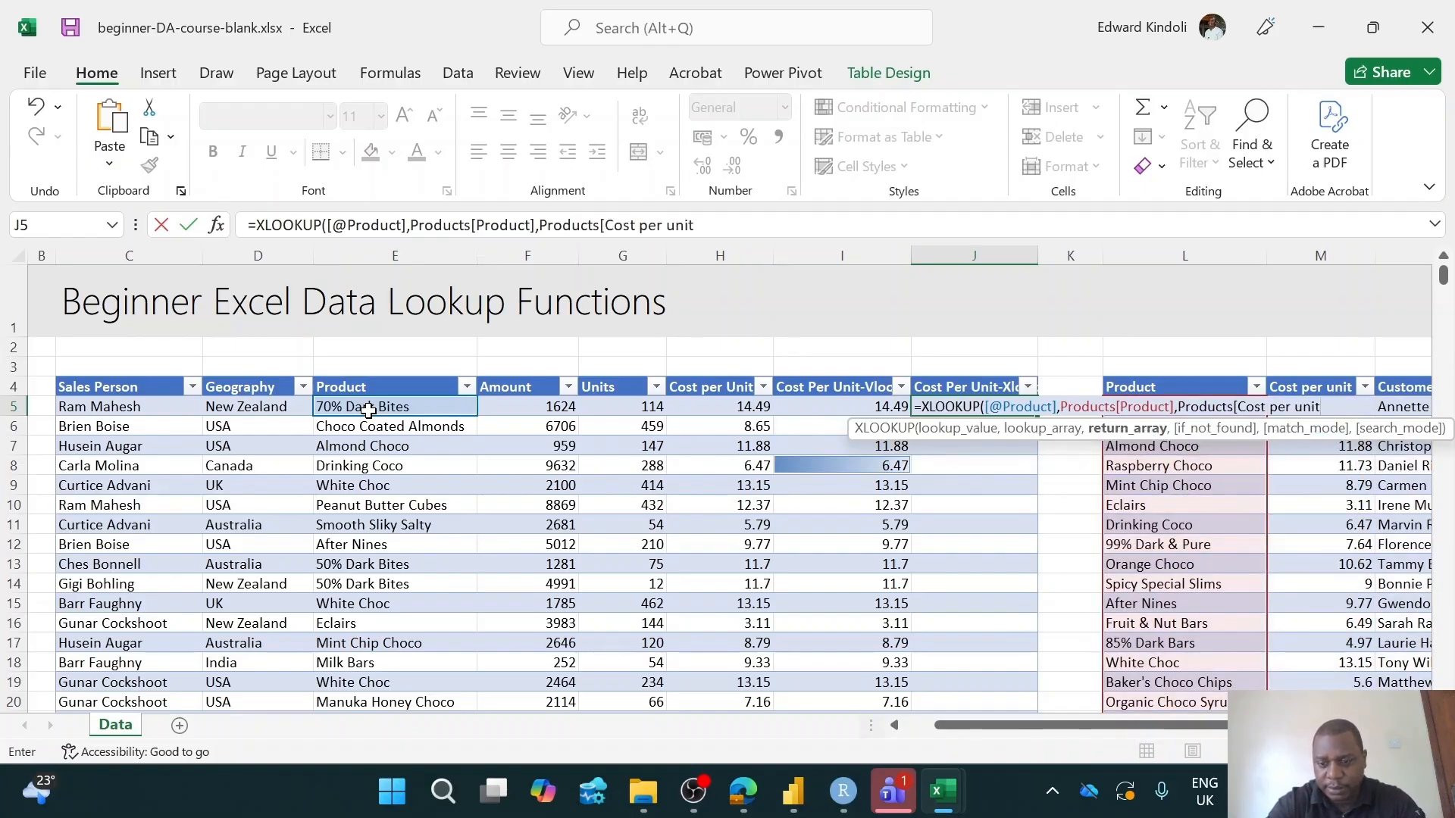
key("BackSpace")
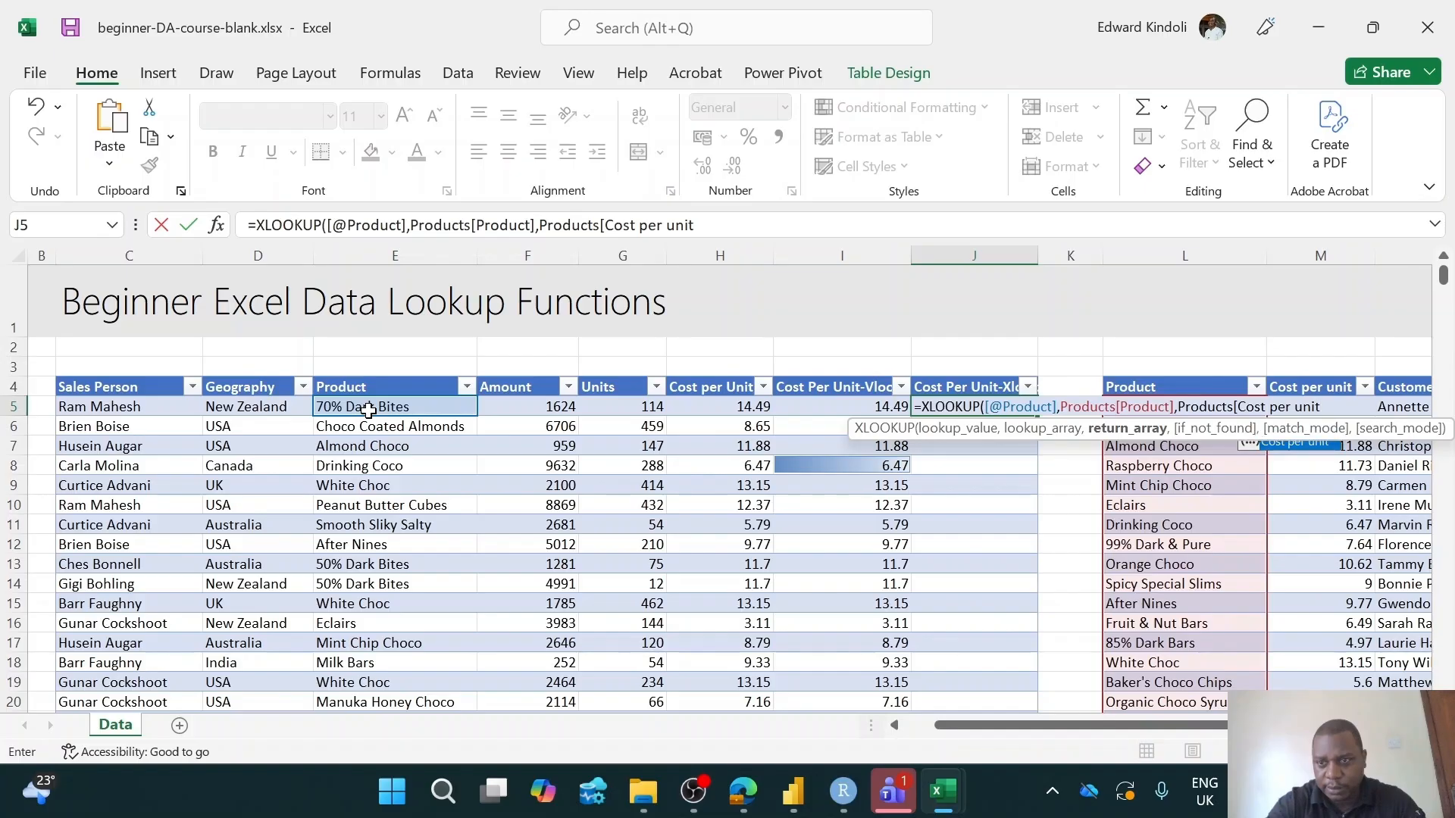
type("]")
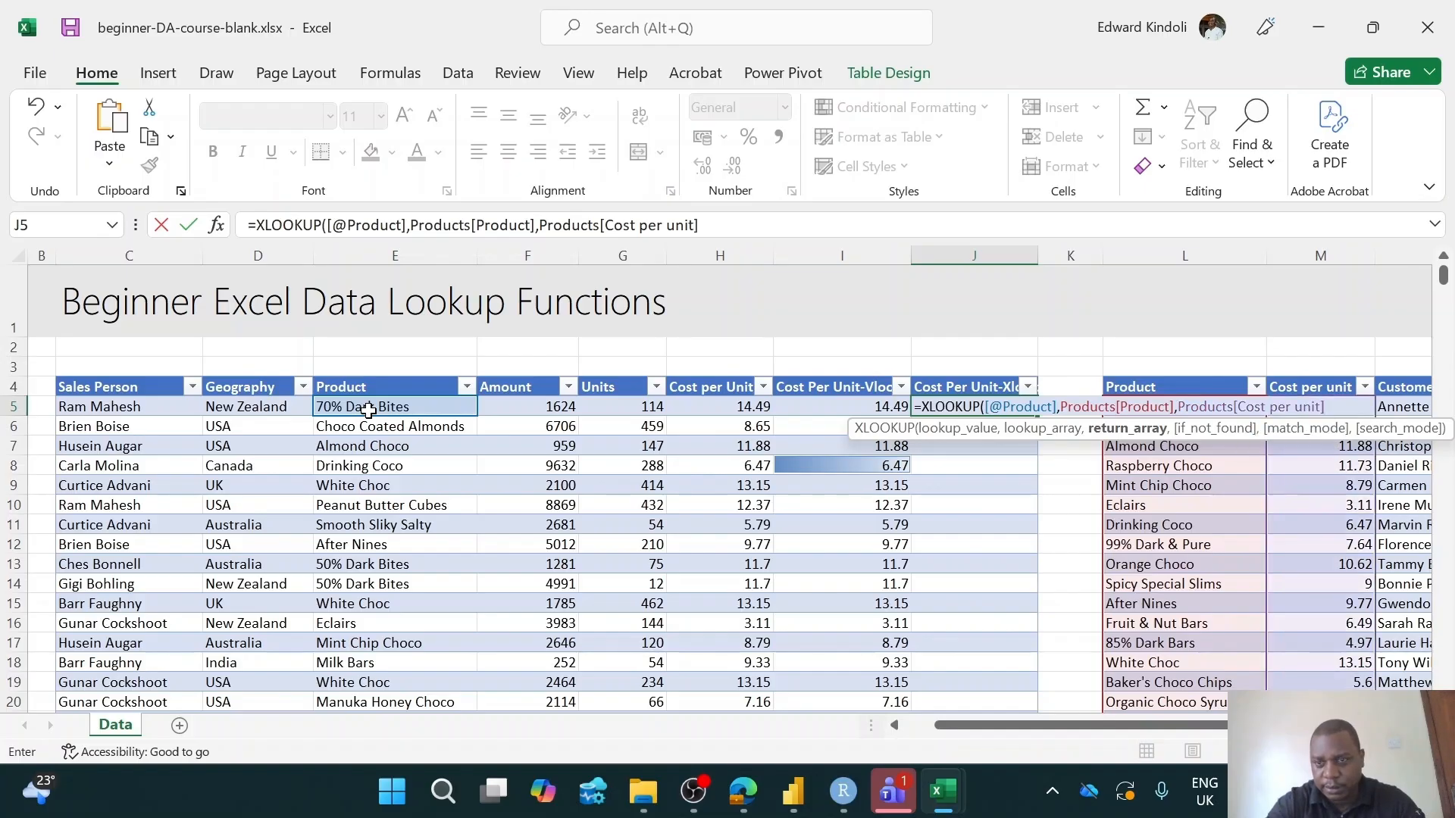
type(")")
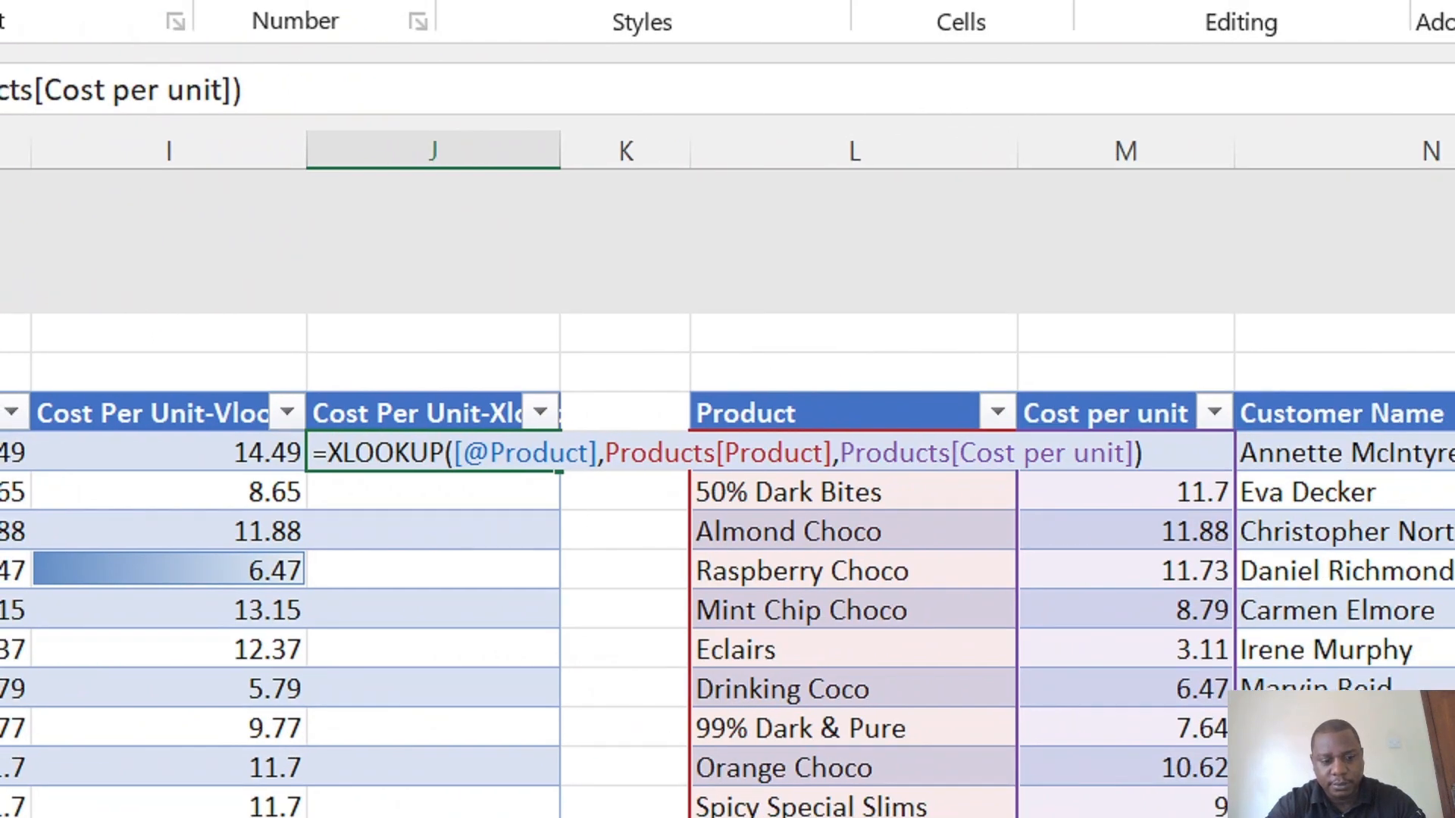
key("Return")
key("Return")
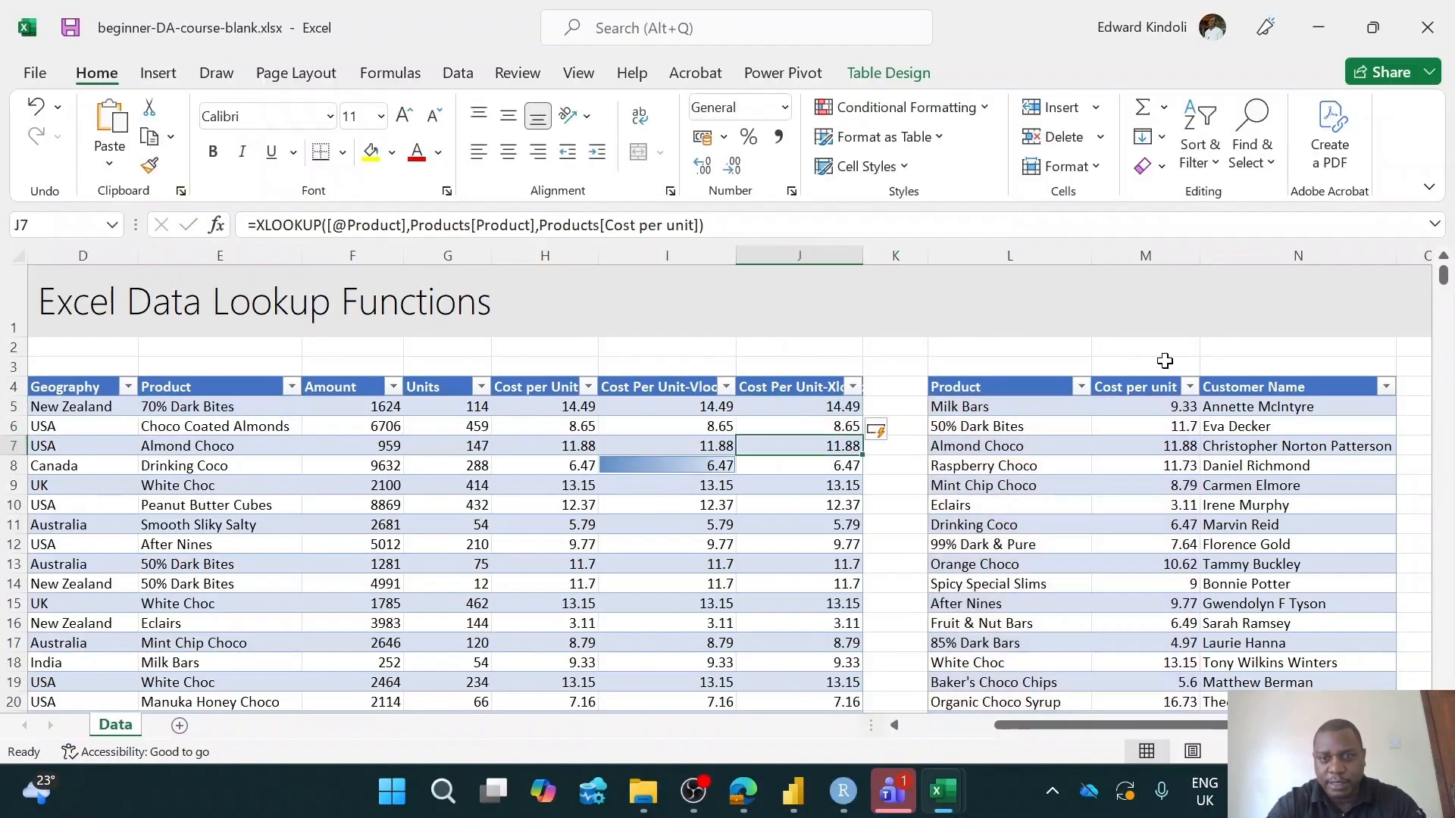
Review the INDEX MATCH, VLOOKUP and XLOOKUP formulas in H5, I5 and J5 in turn
left_click(830, 403)
left_click(543, 410)
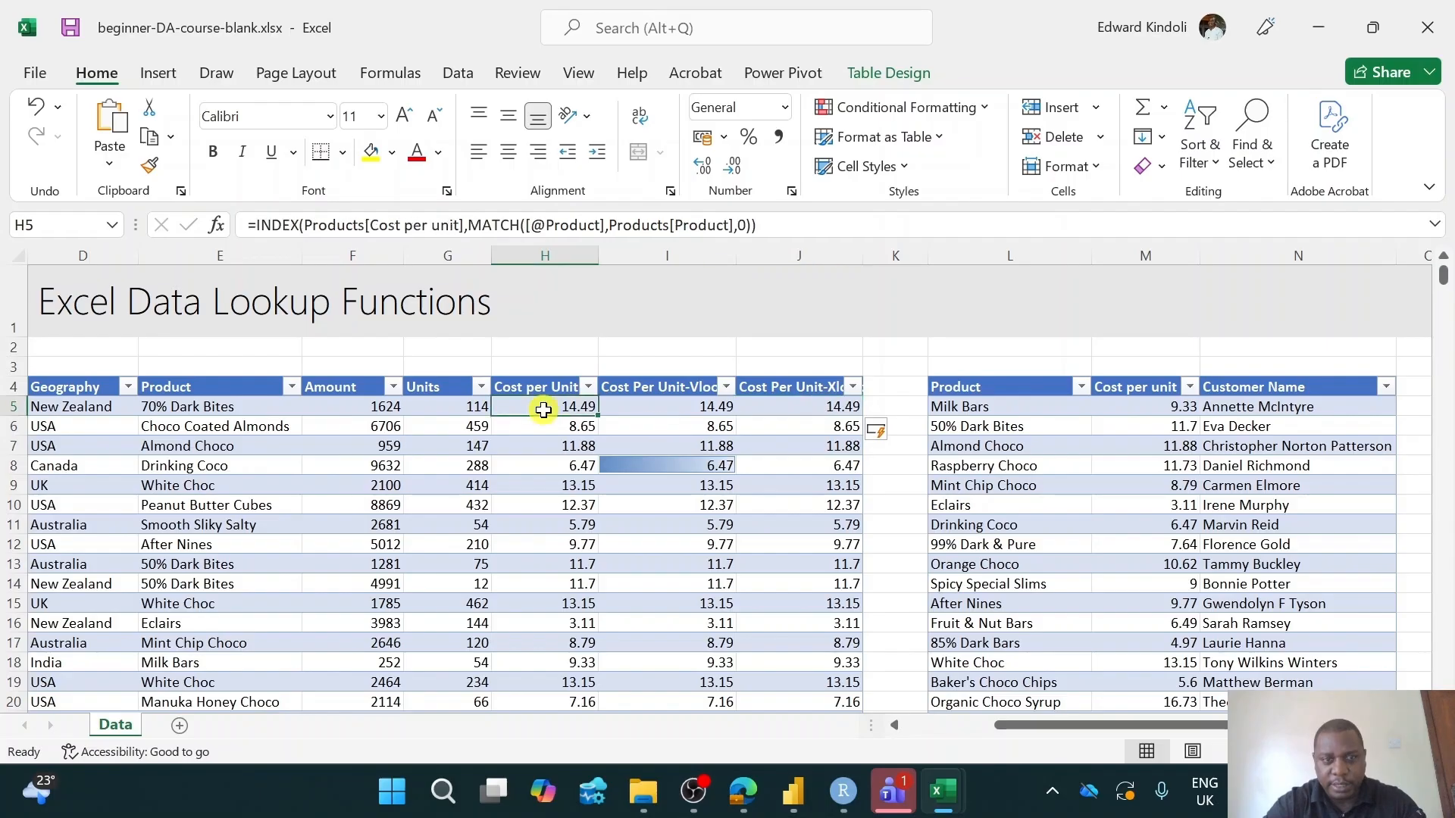
left_click(665, 408)
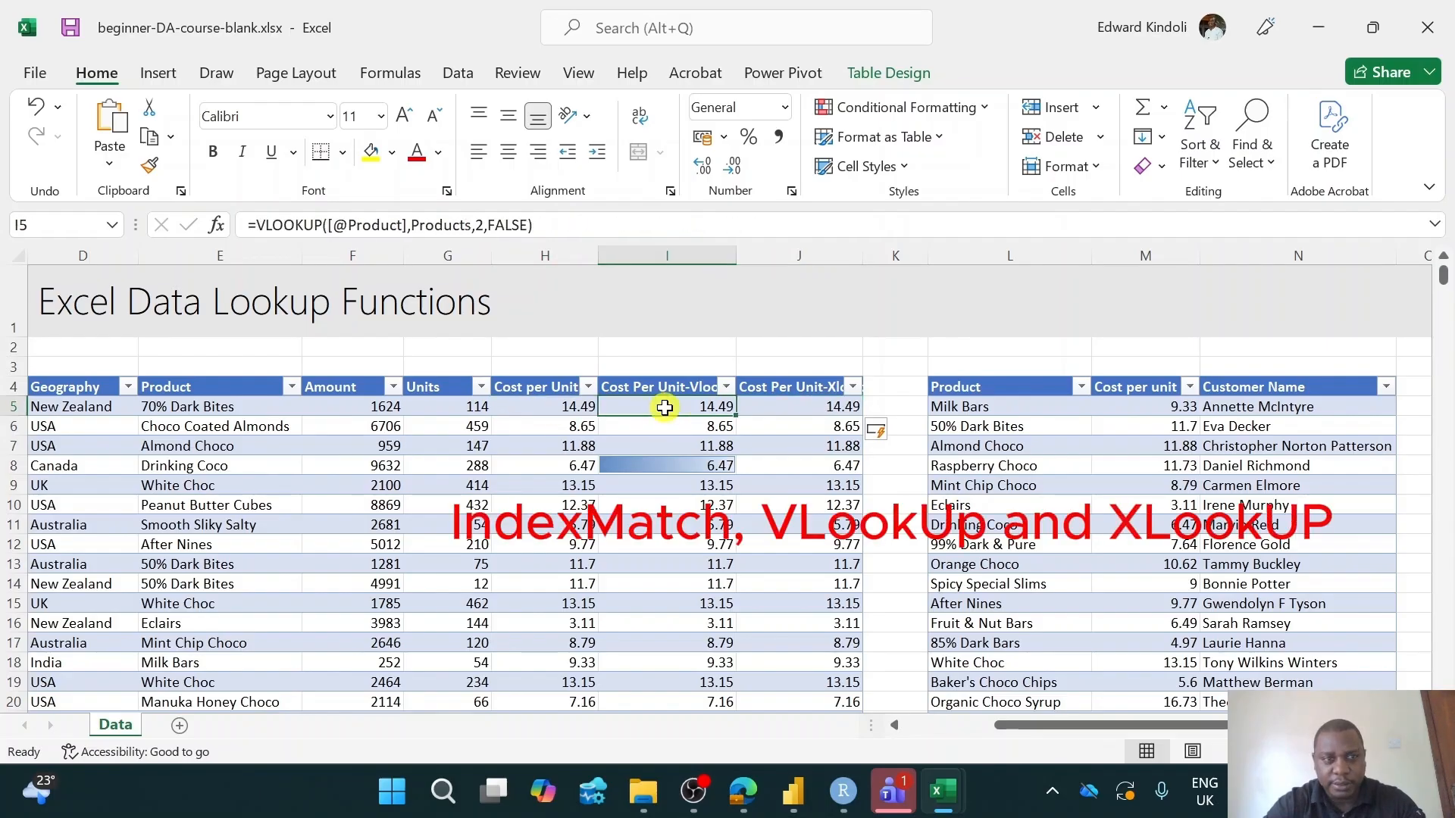
left_click(788, 404)
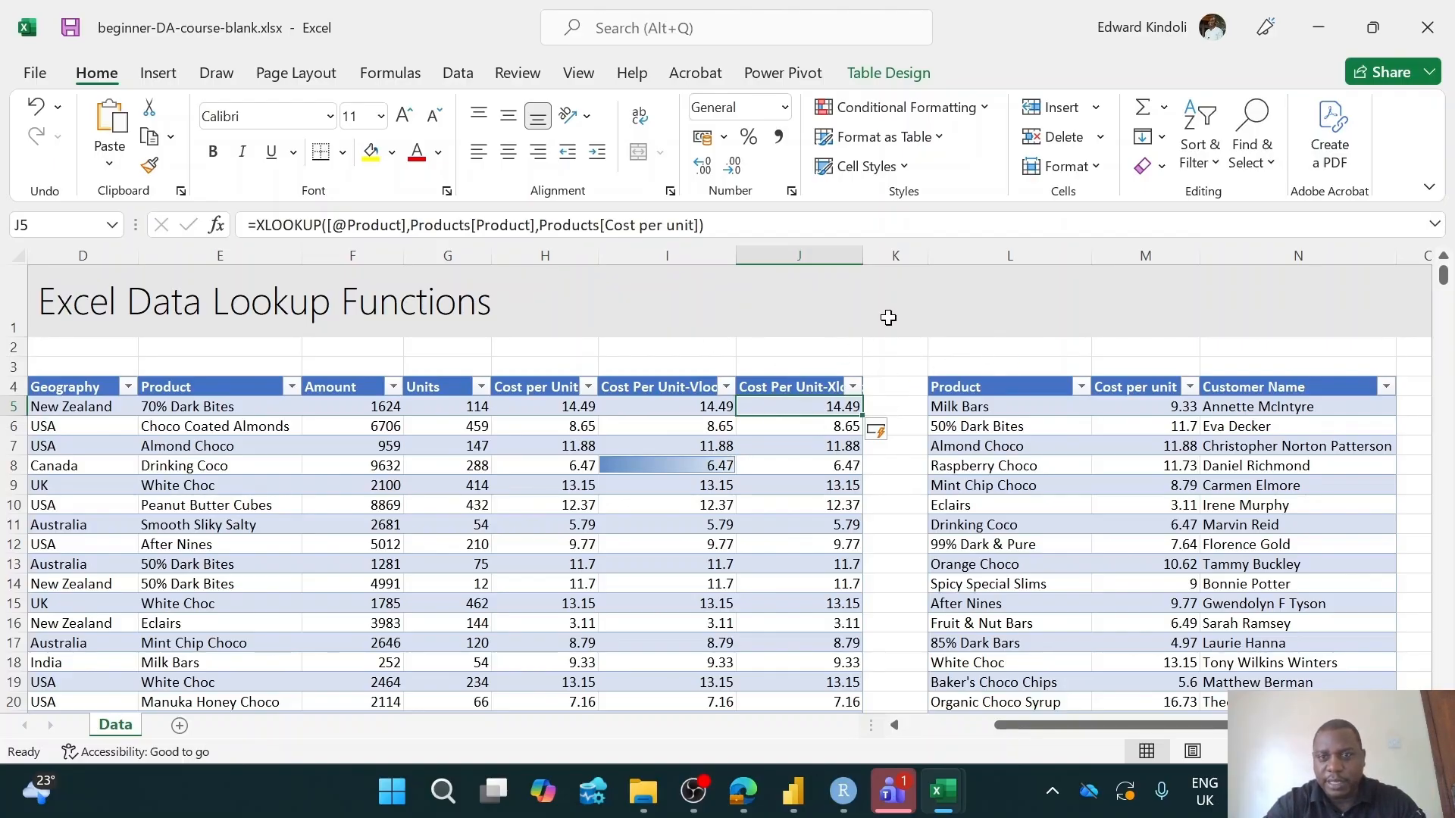
Insert two blank worksheet columns between the Sales table and the Products table
left_click(889, 256)
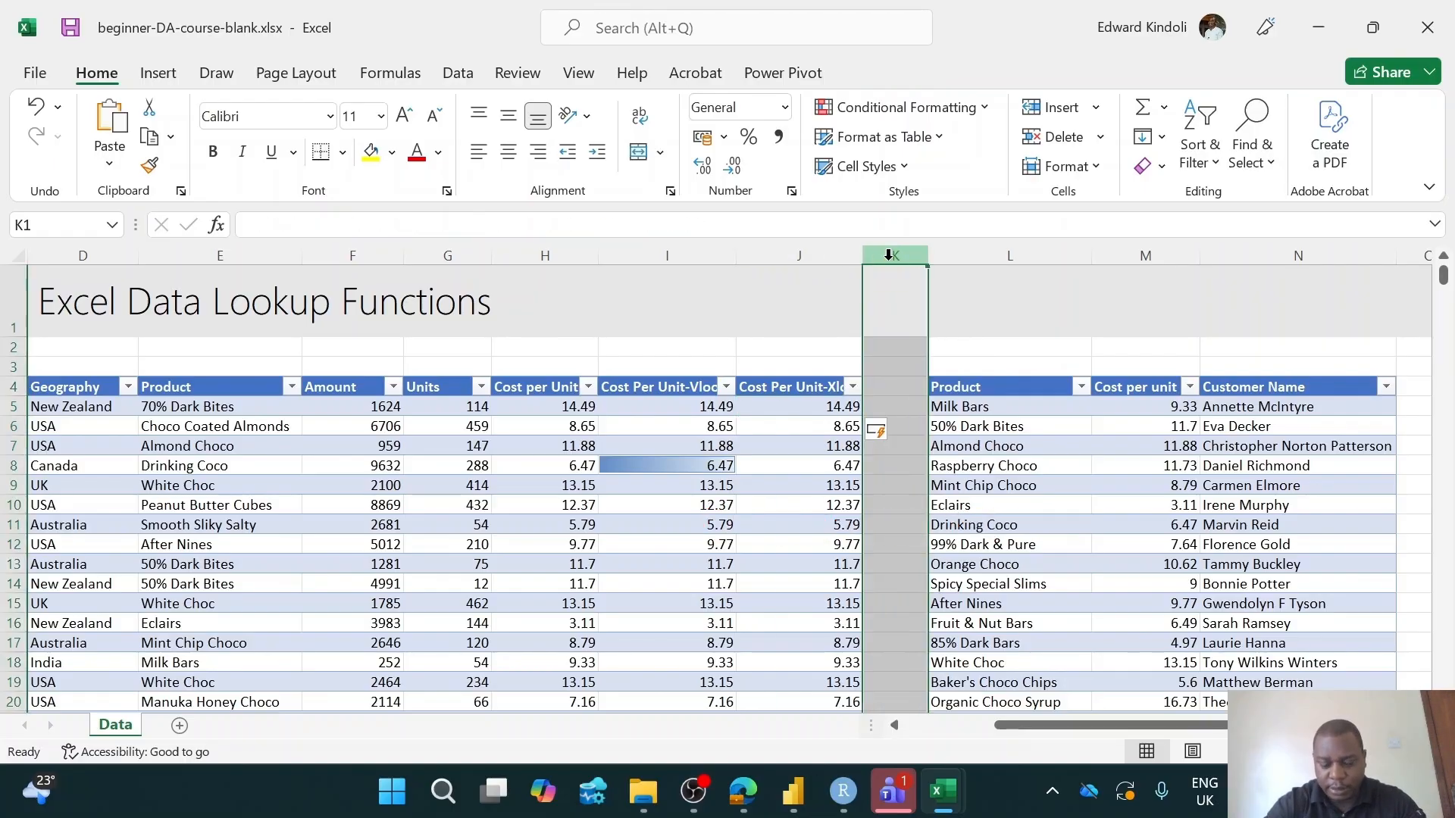
right_click(890, 258)
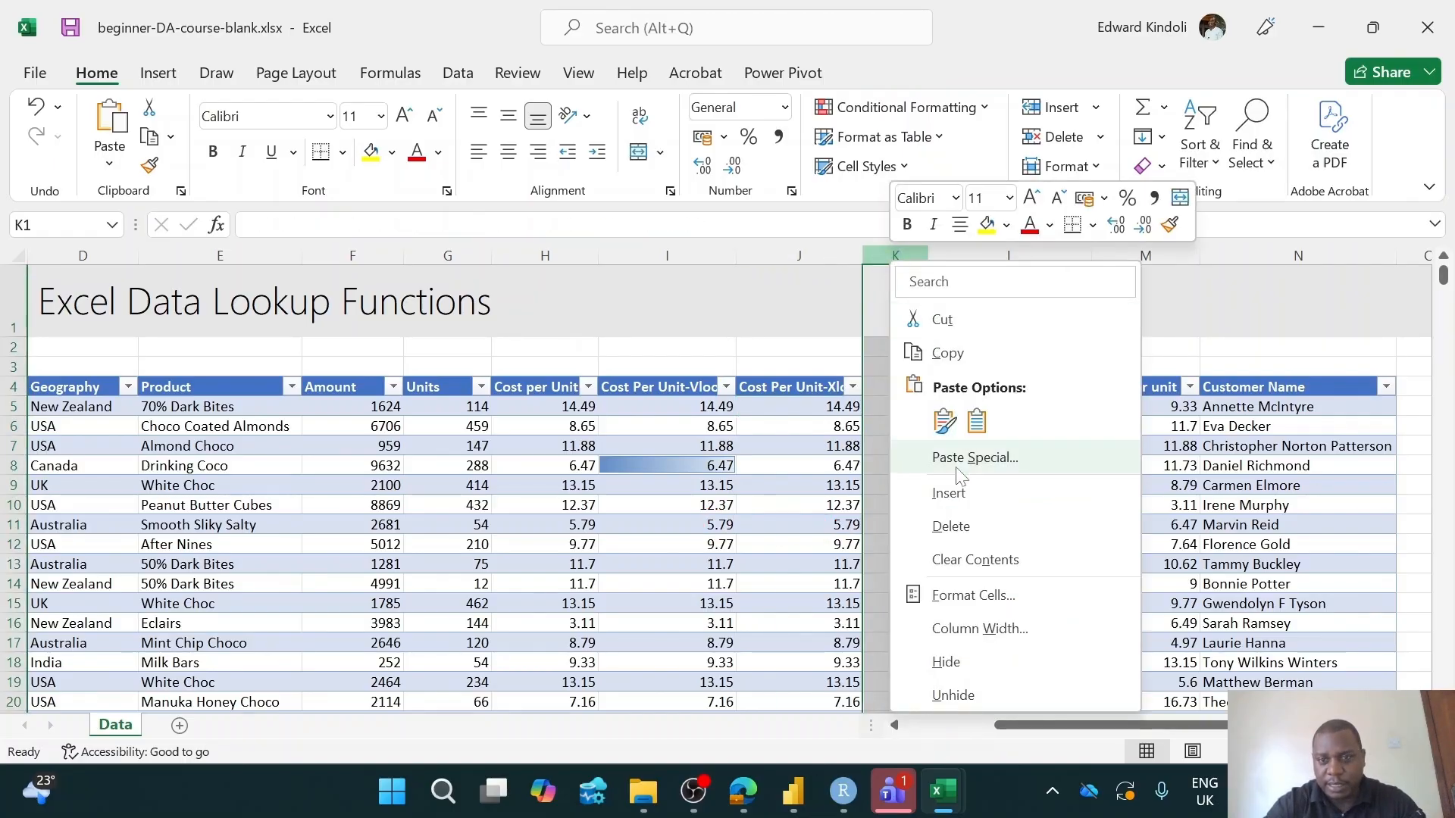
left_click(948, 494)
left_click(1022, 256)
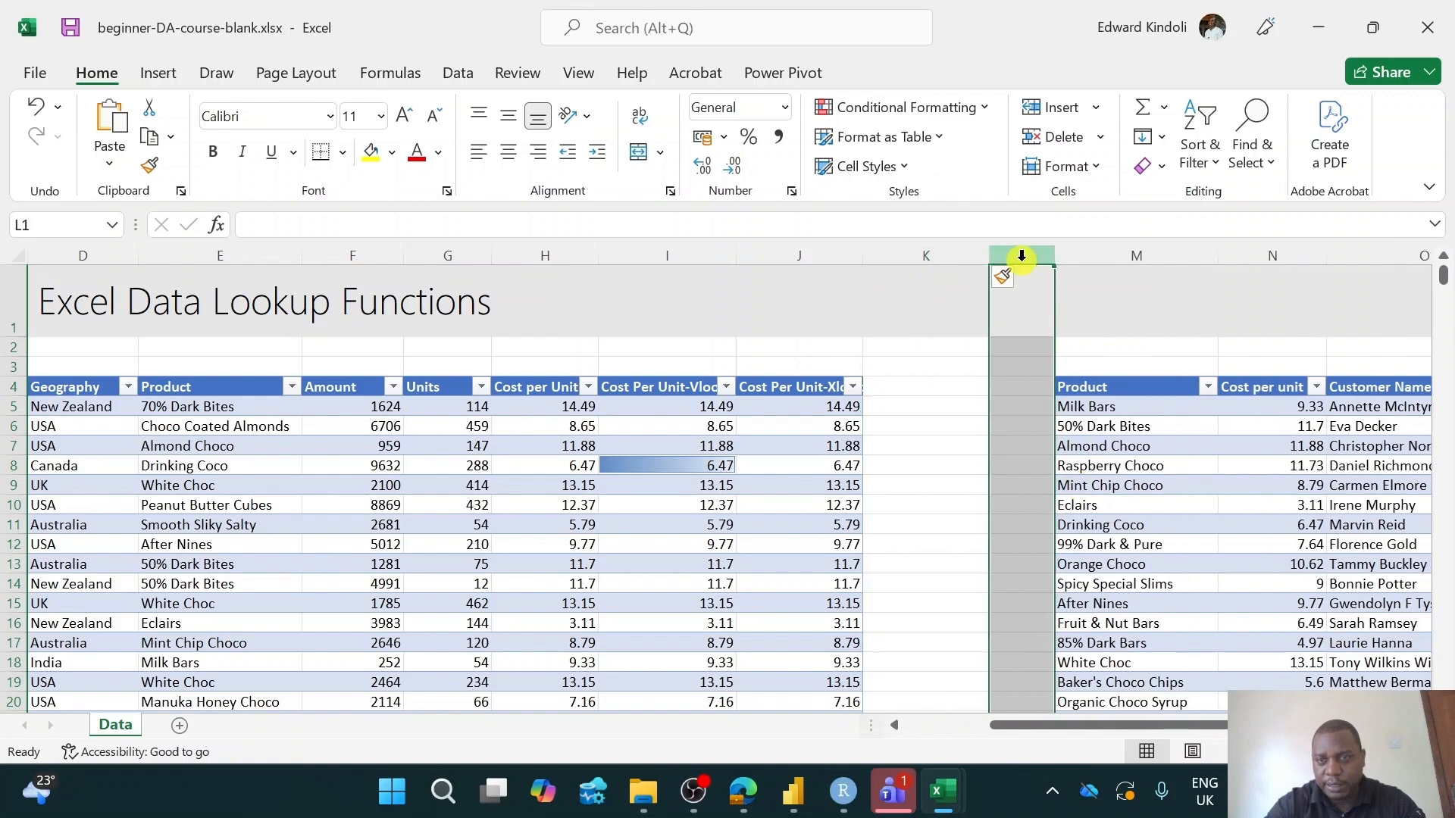
right_click(1021, 257)
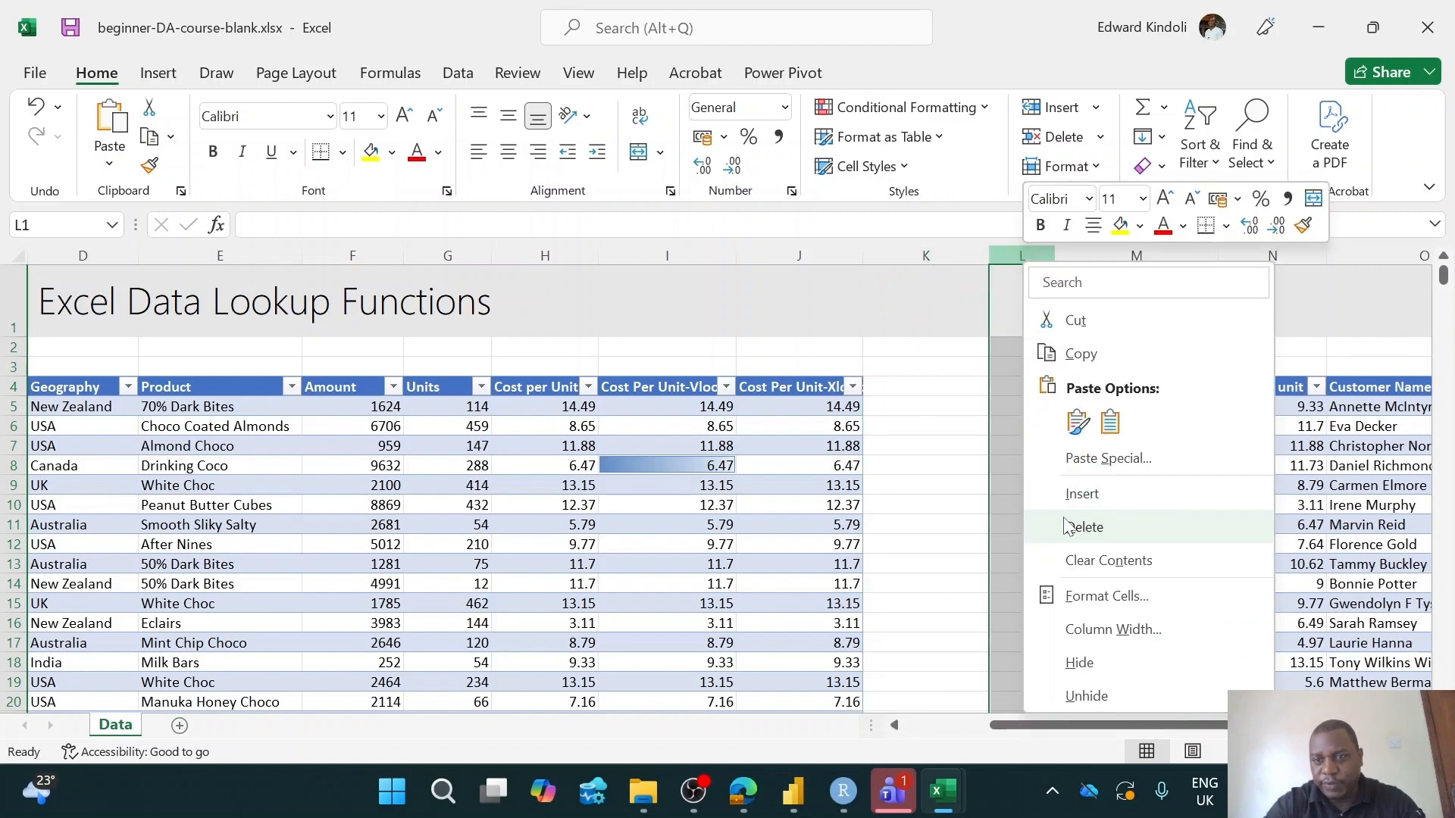
left_click(1083, 494)
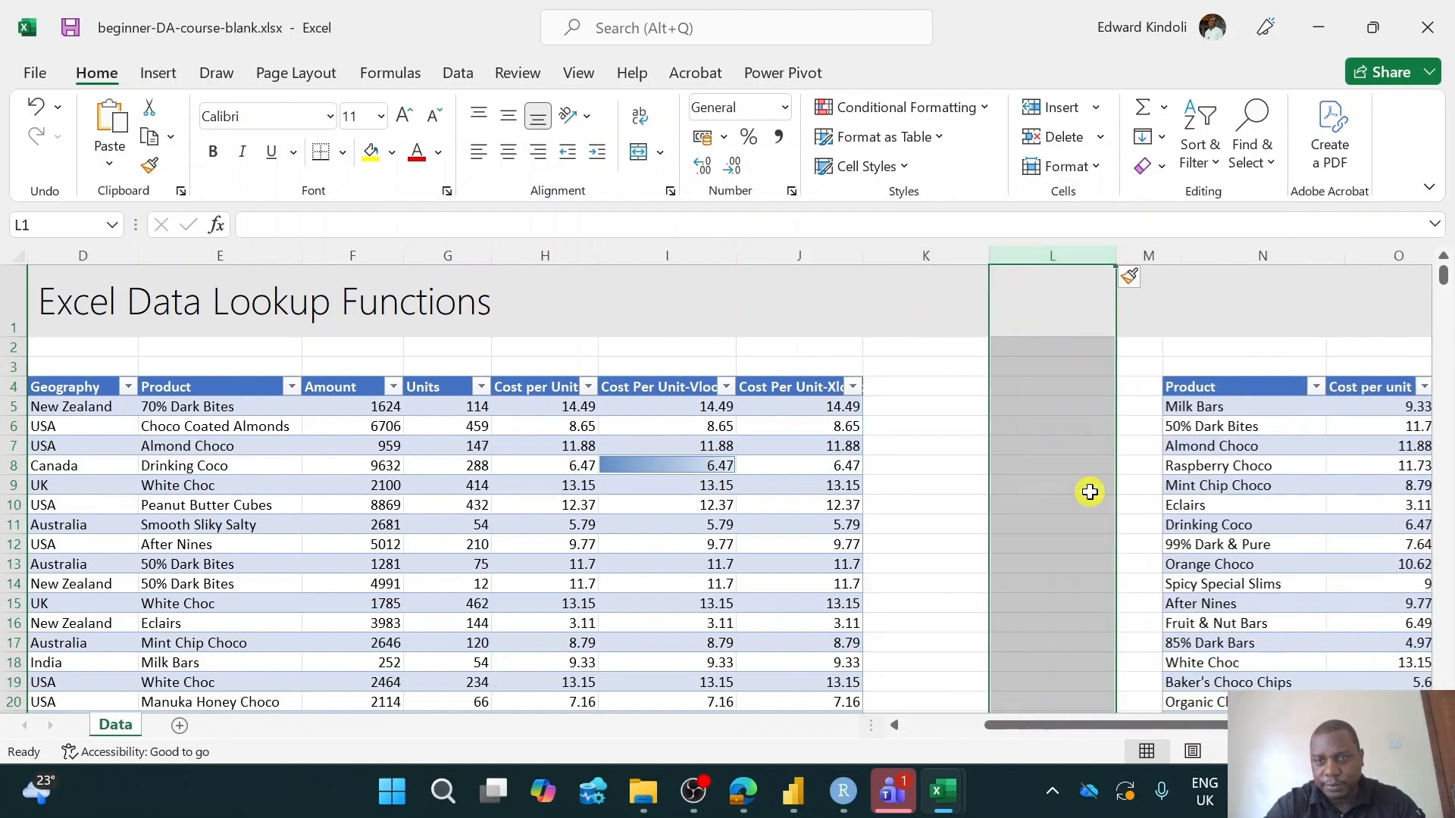
Add a new Sales table column by entering the header Customer Name in K4
left_click(900, 386)
type("Cus")
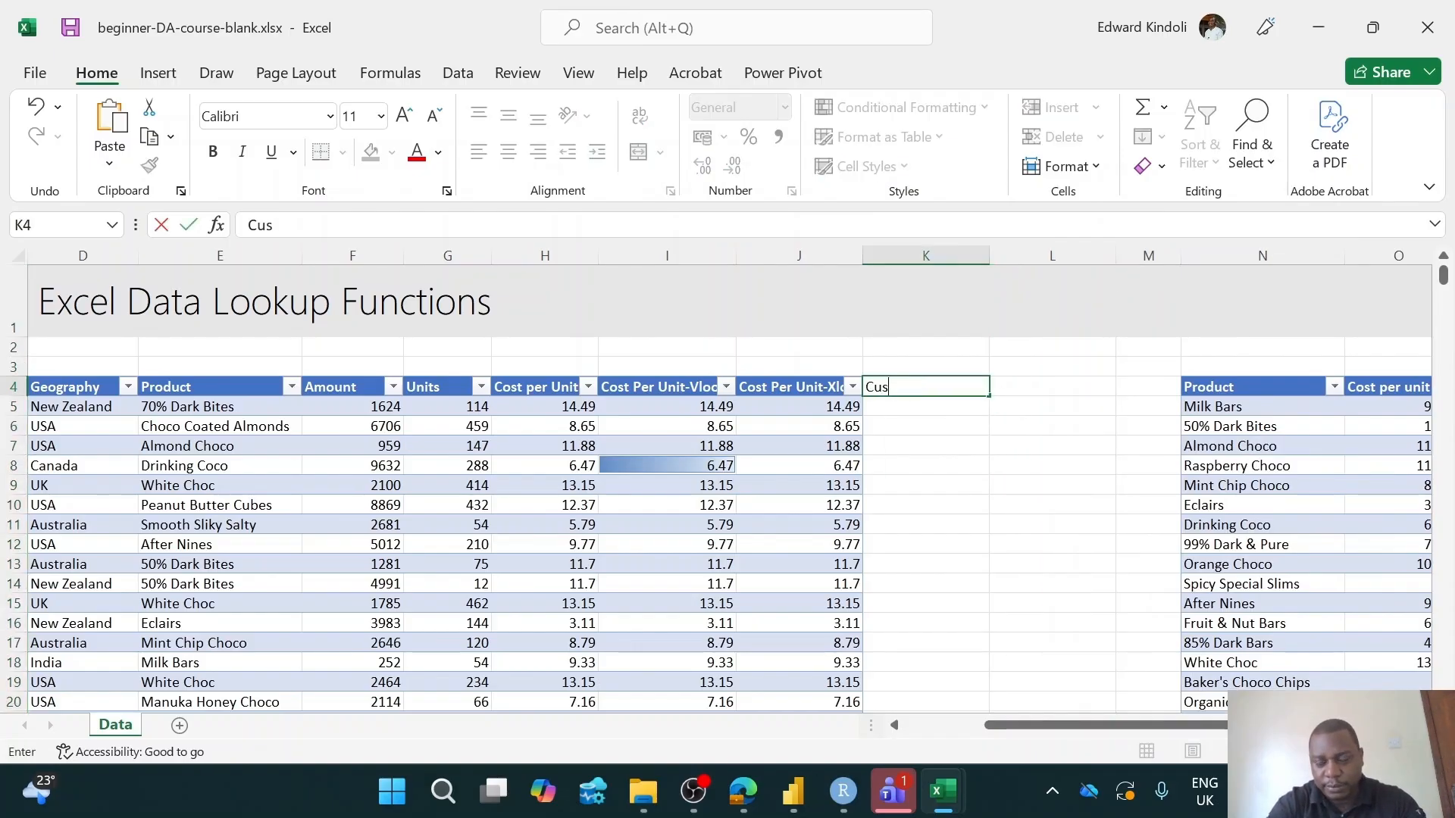
type("tomer Name")
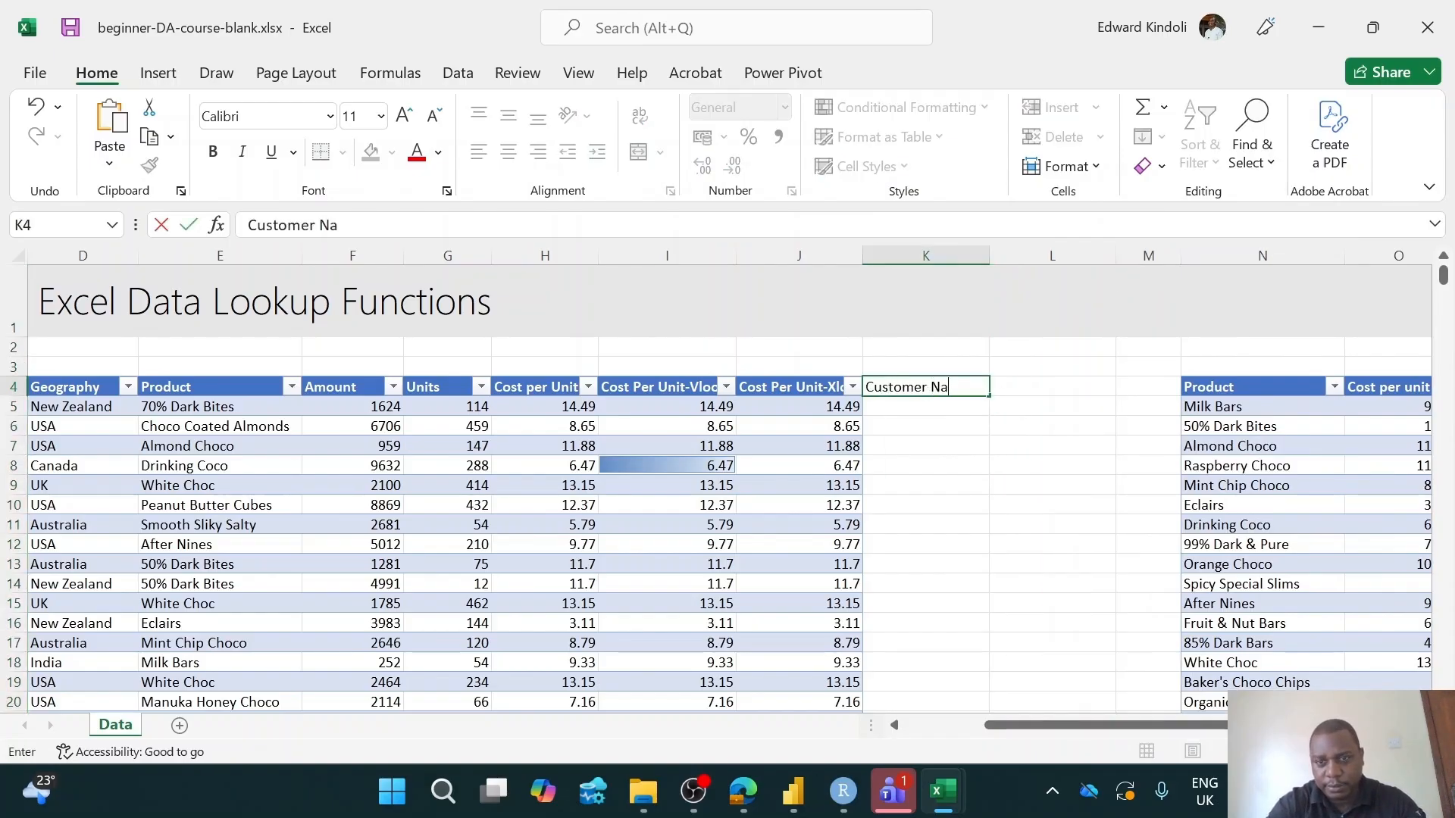
left_click(896, 410)
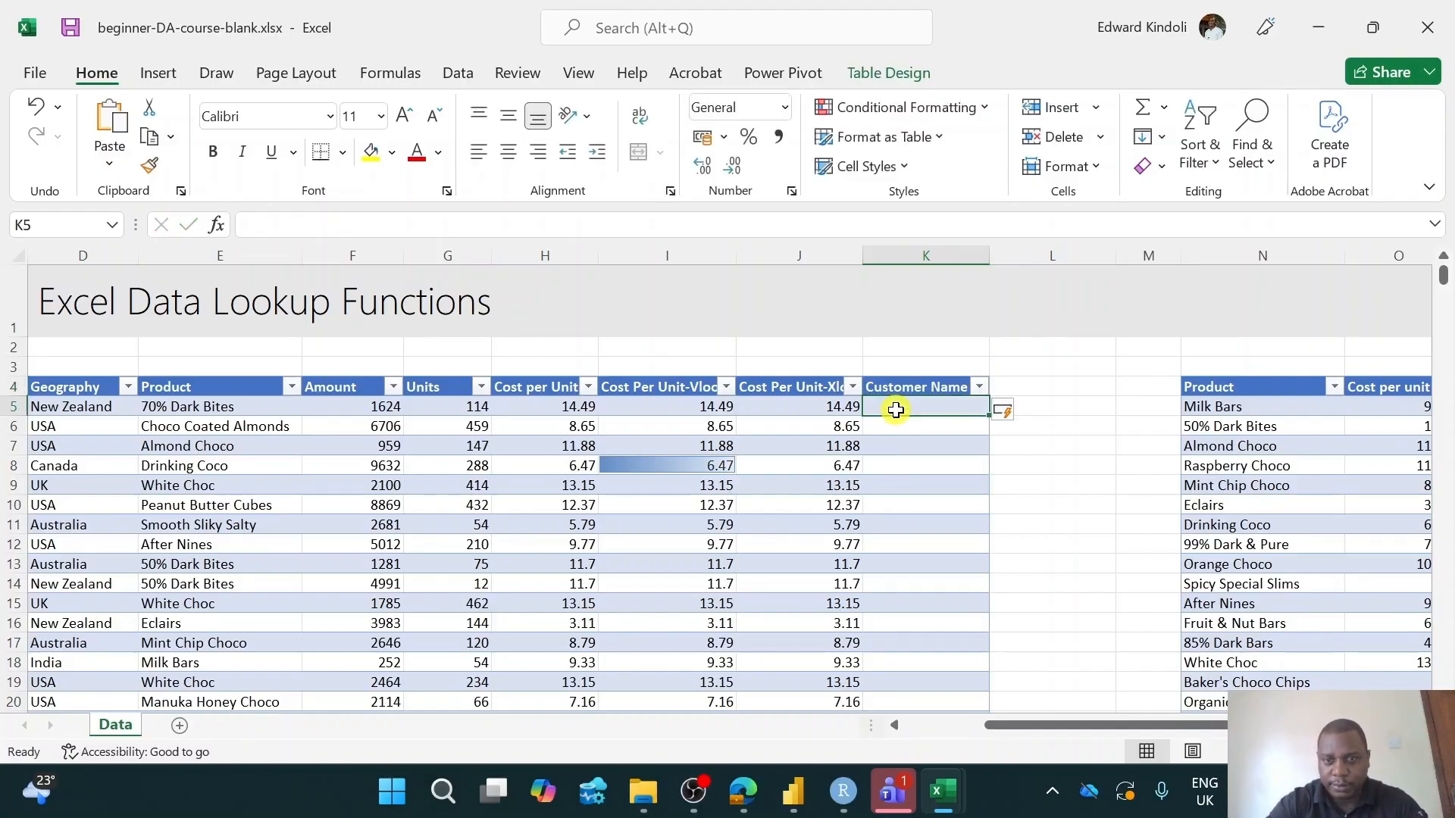
Start an INDEX formula in K5 with the Products table's Customer Name column as the array
scroll(894, 406, "right", 1)
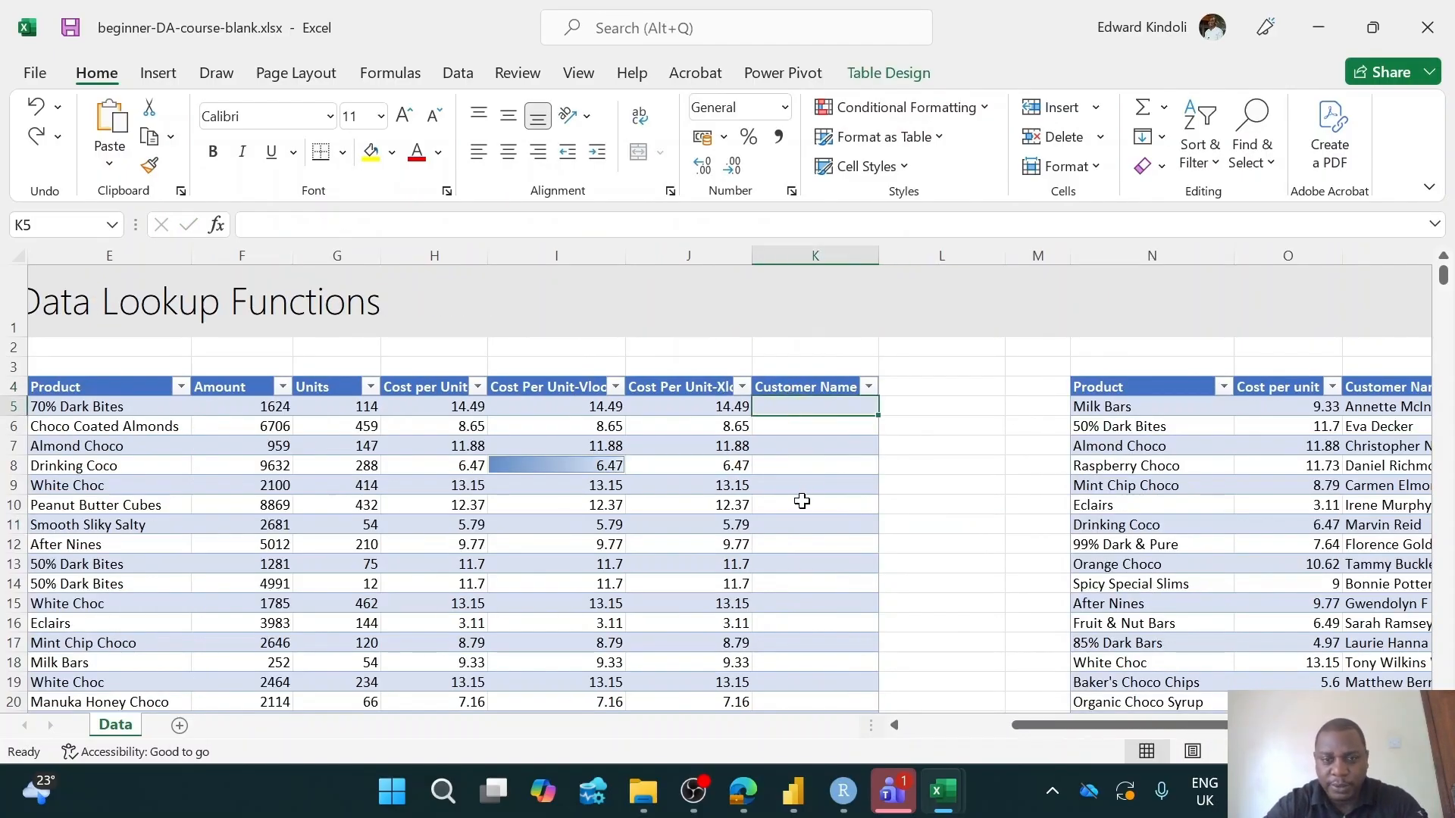
type("=")
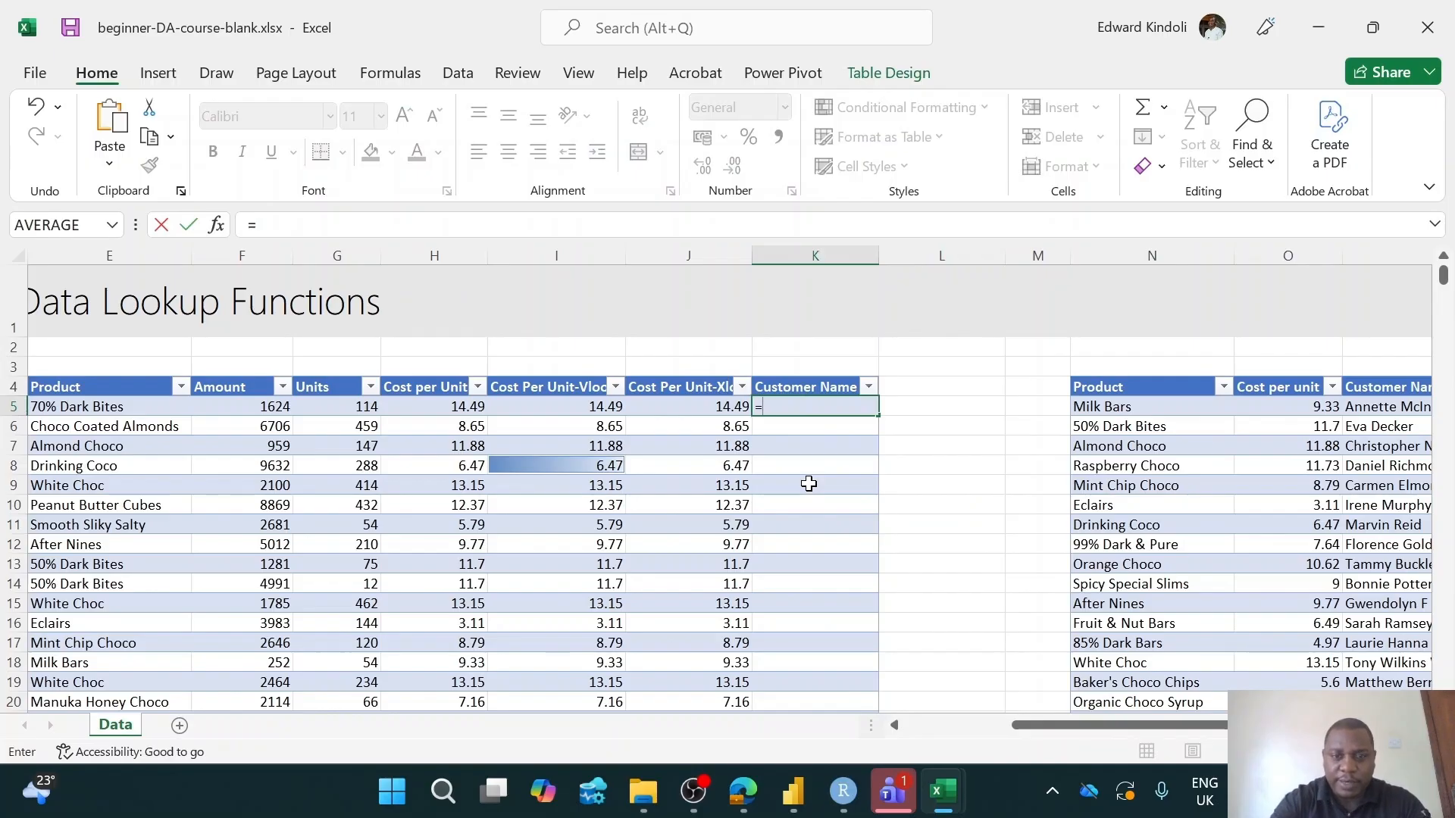
type("INDEX(")
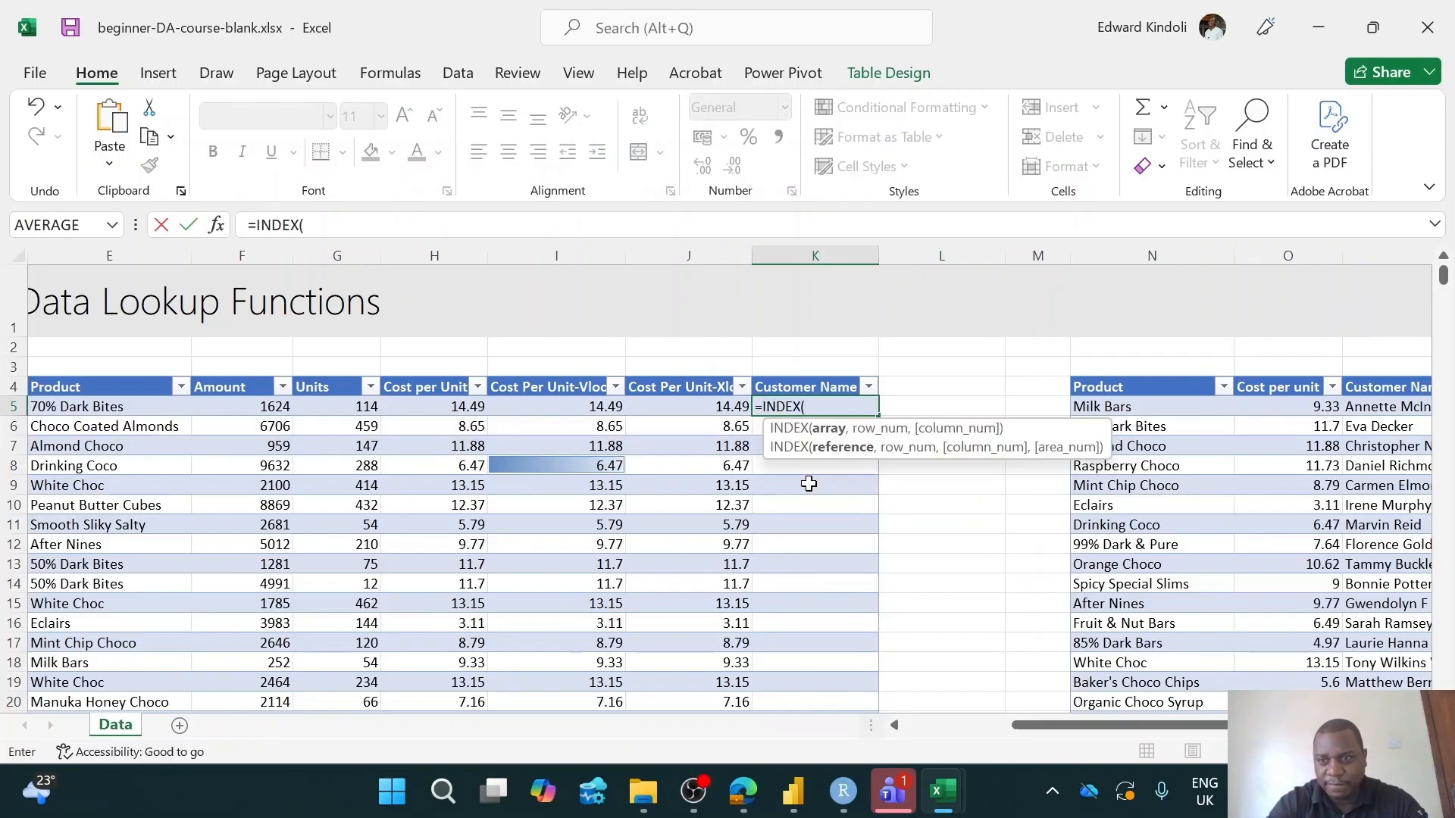
type("pr")
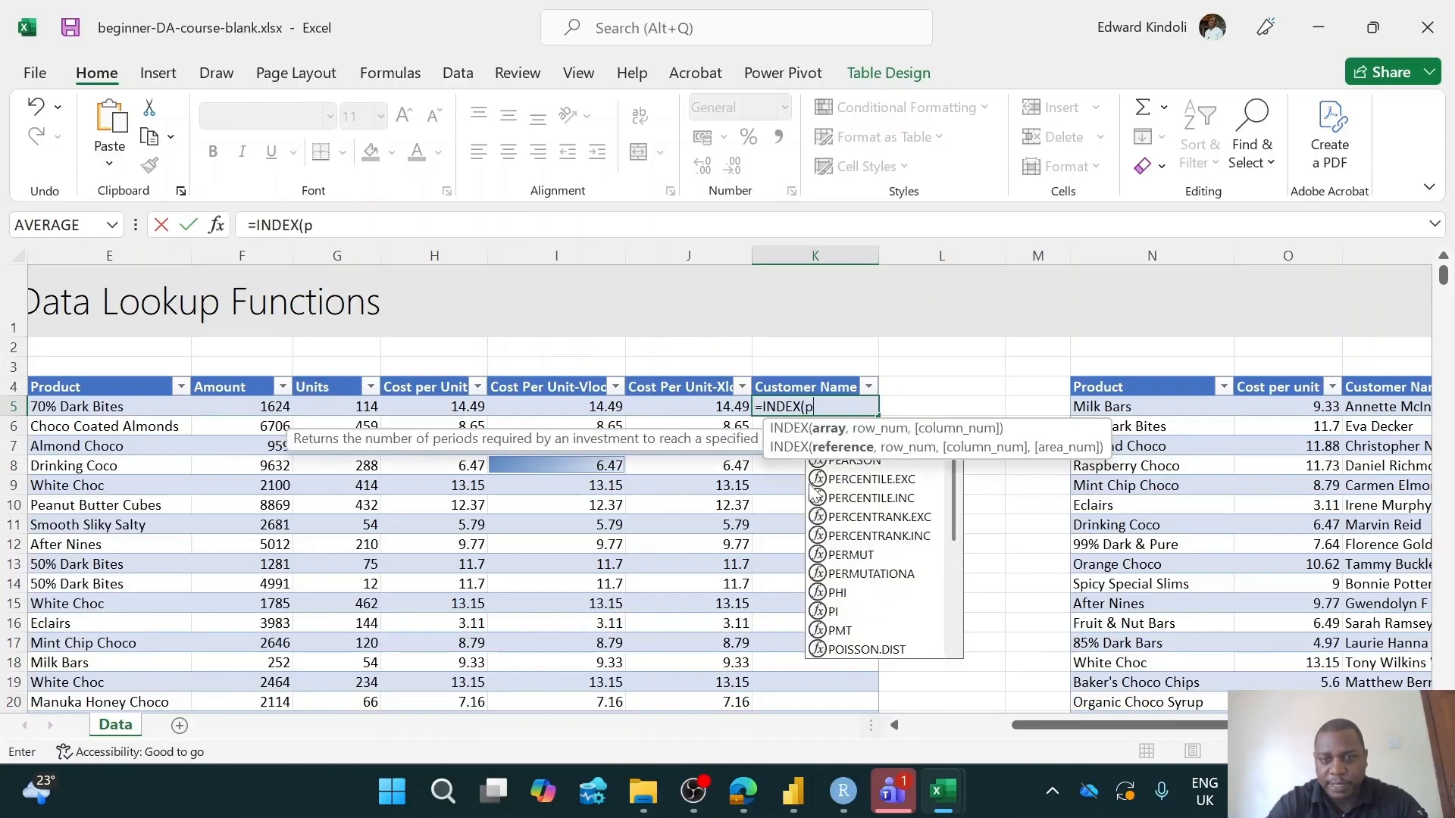
key("Down")
key("Down")
key("Down")
key("Down")
key("Down")
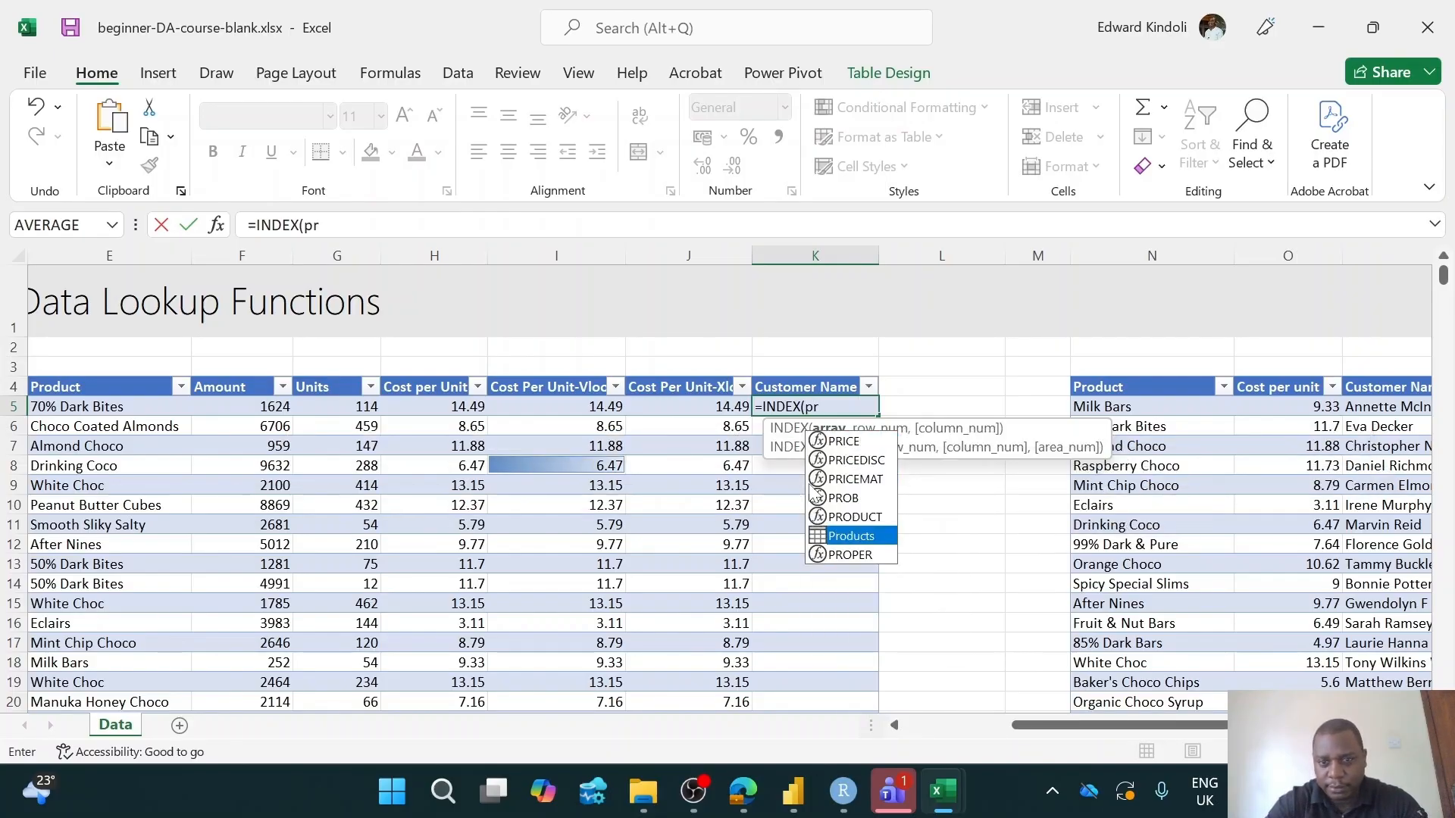
key("Tab")
type("[")
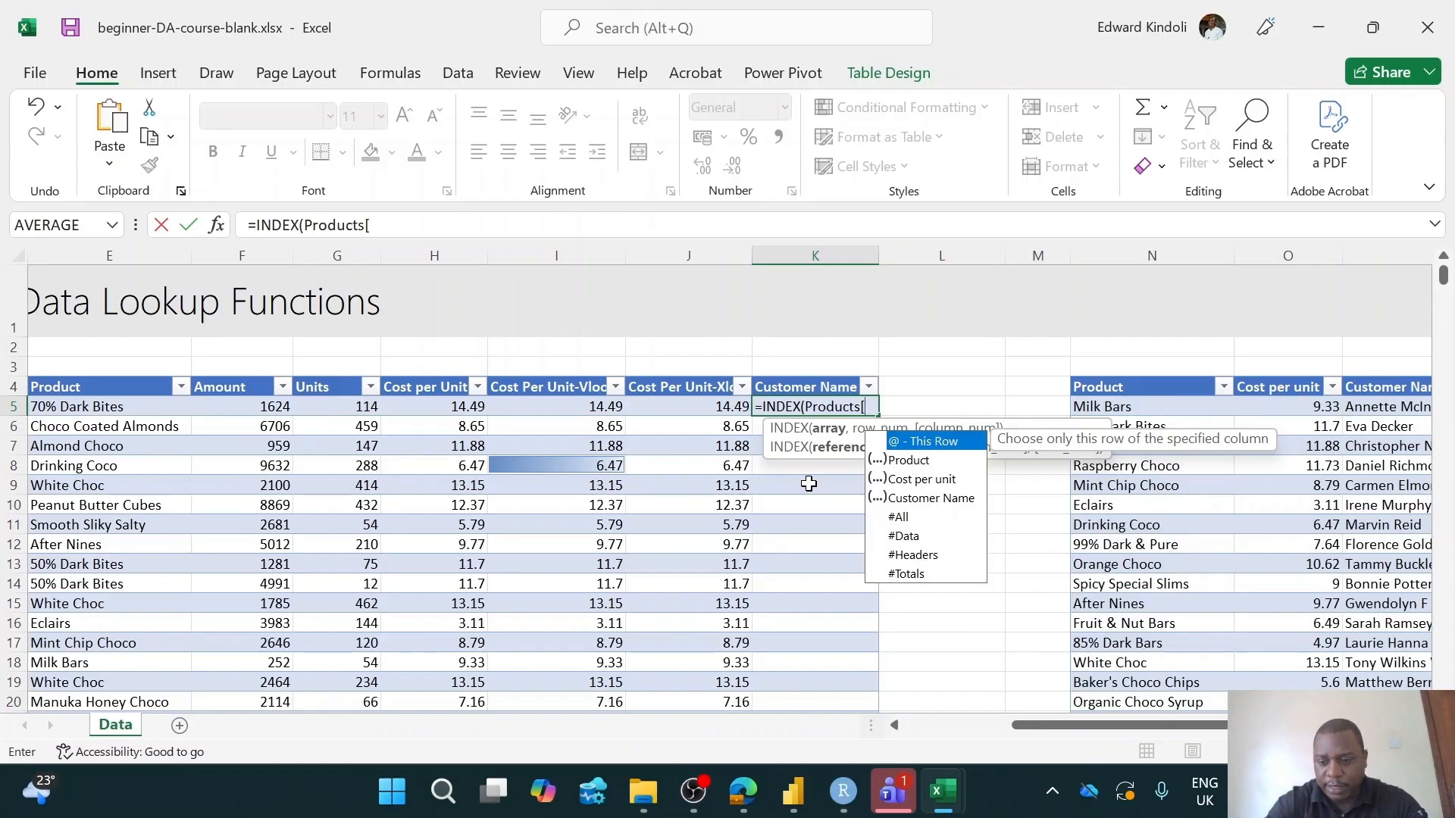
key("Down")
key("Down")
key("Down")
key("Tab")
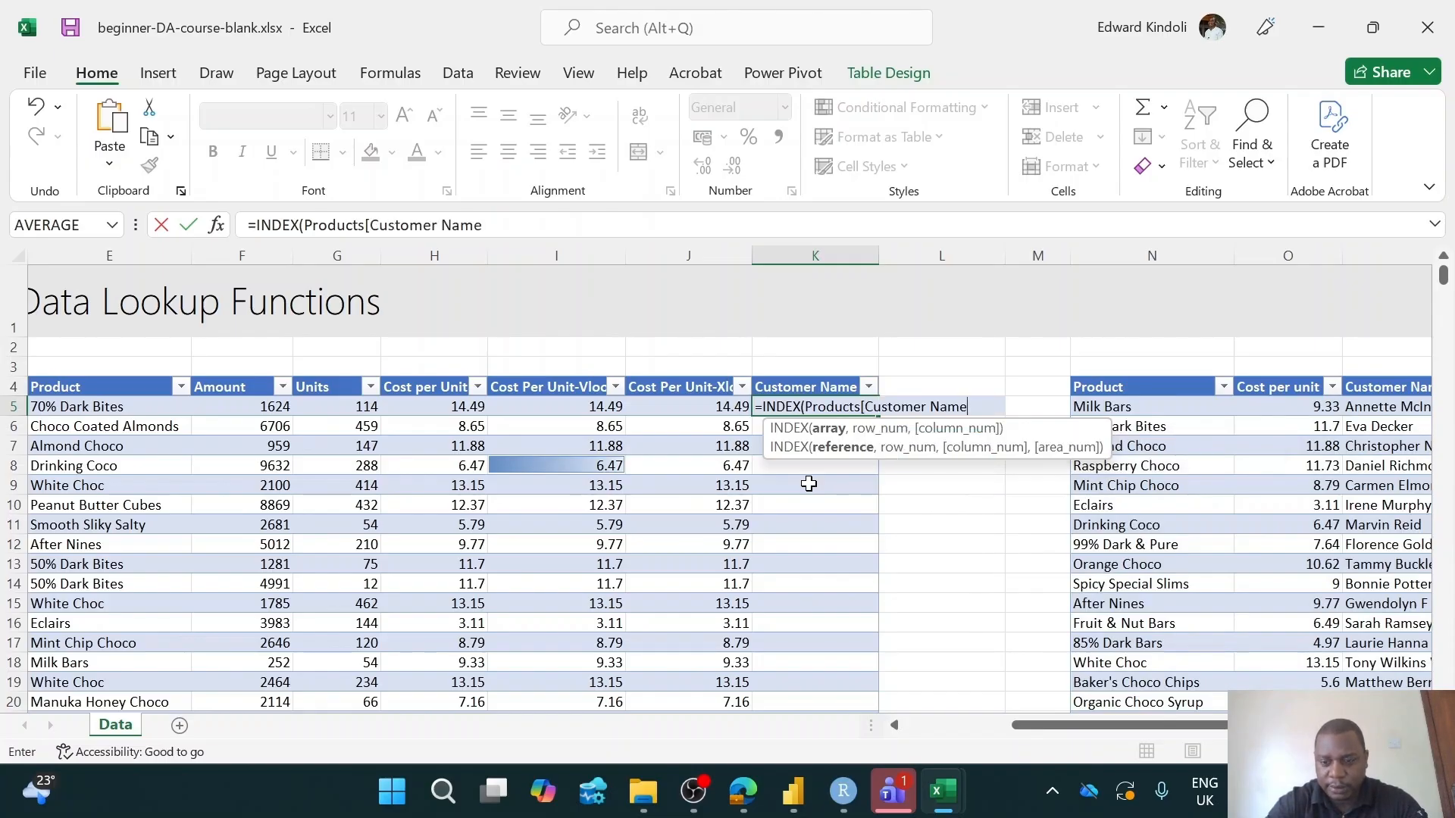
type("],mart")
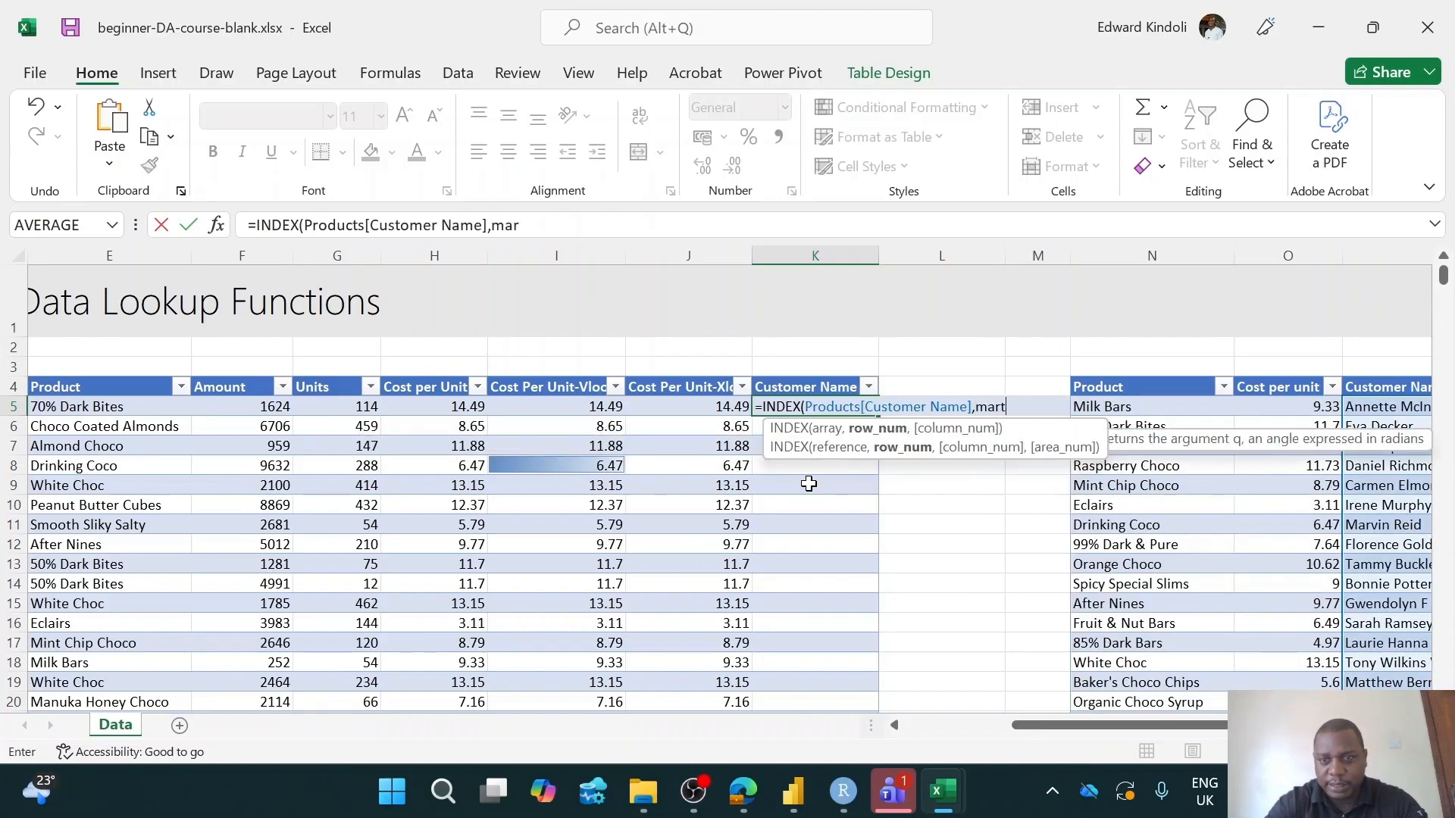
key("BackSpace")
key("BackSpace")
key("BackSpace")
key("BackSpace")
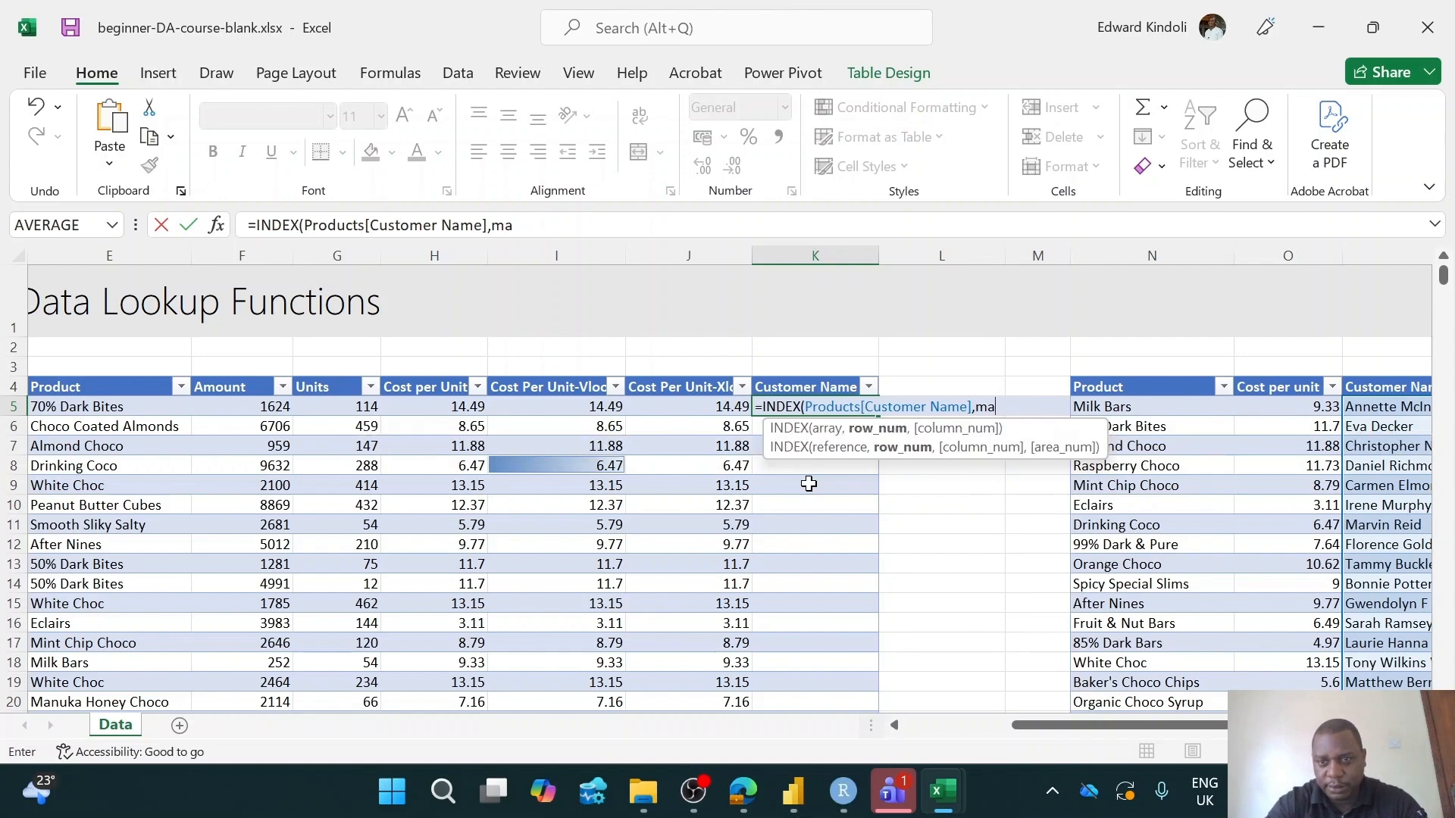
type("m")
key("Tab")
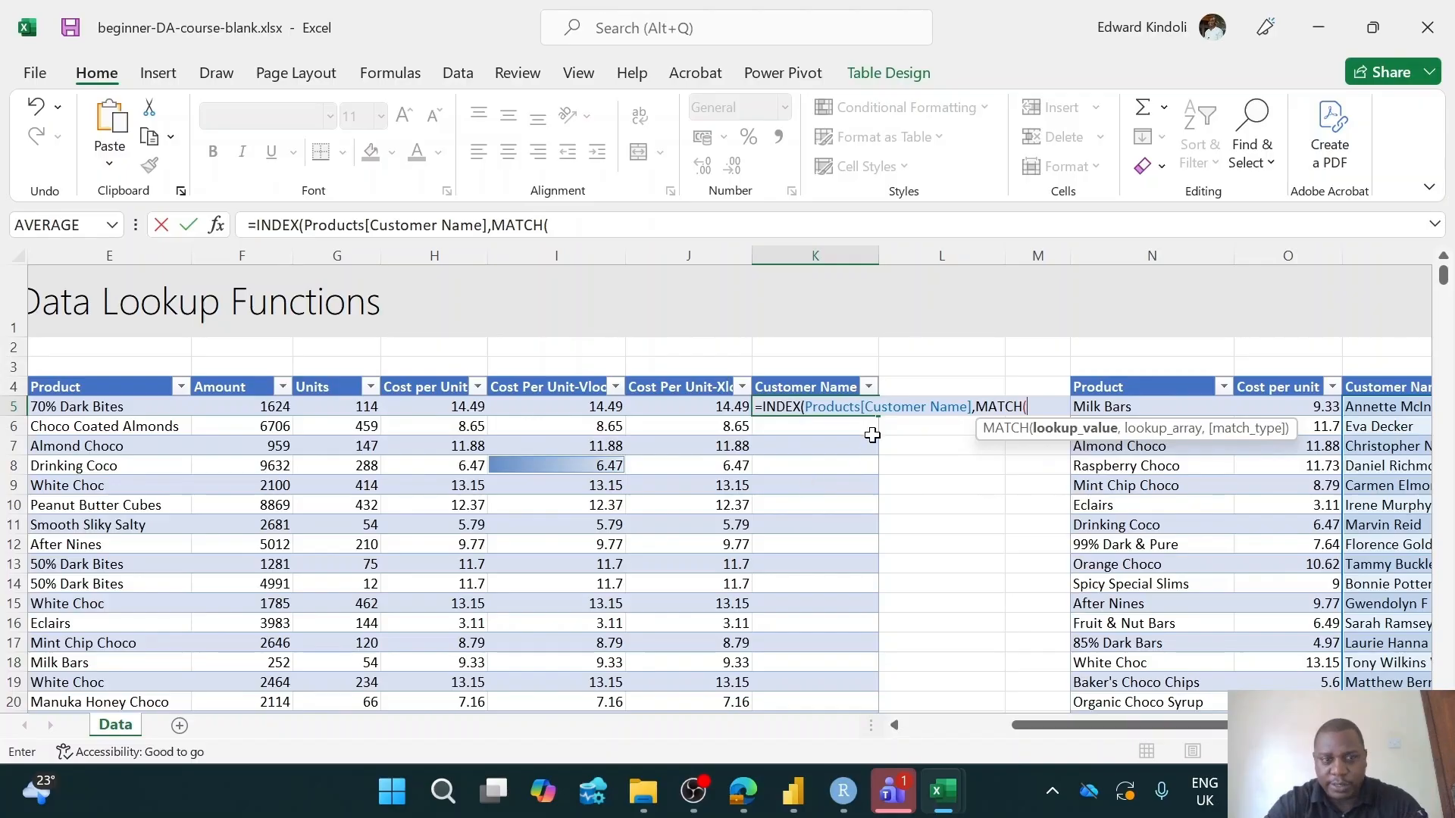
left_click(122, 404)
type(",")
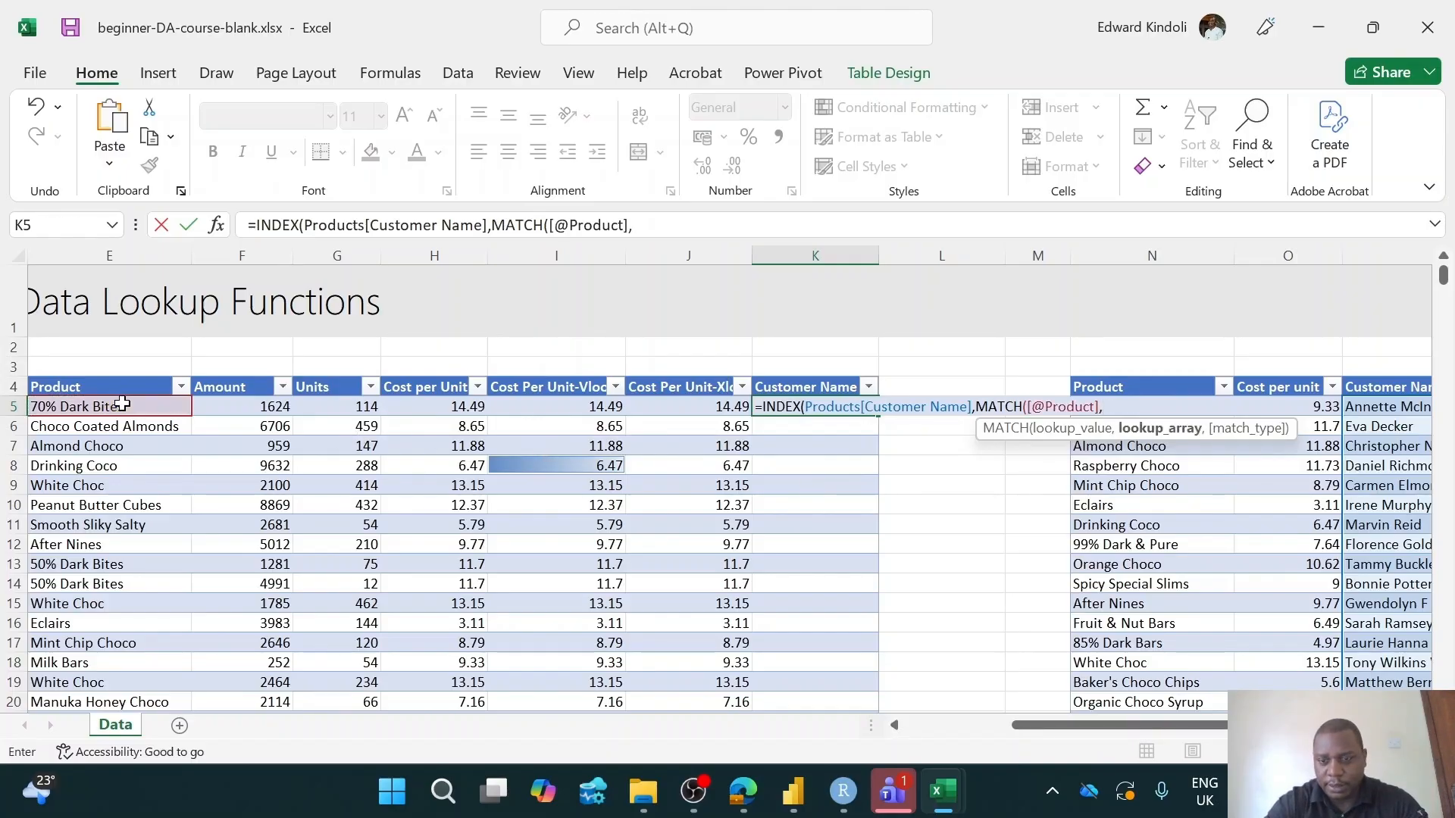
type("PR")
key("BackSpace")
key("BackSpace")
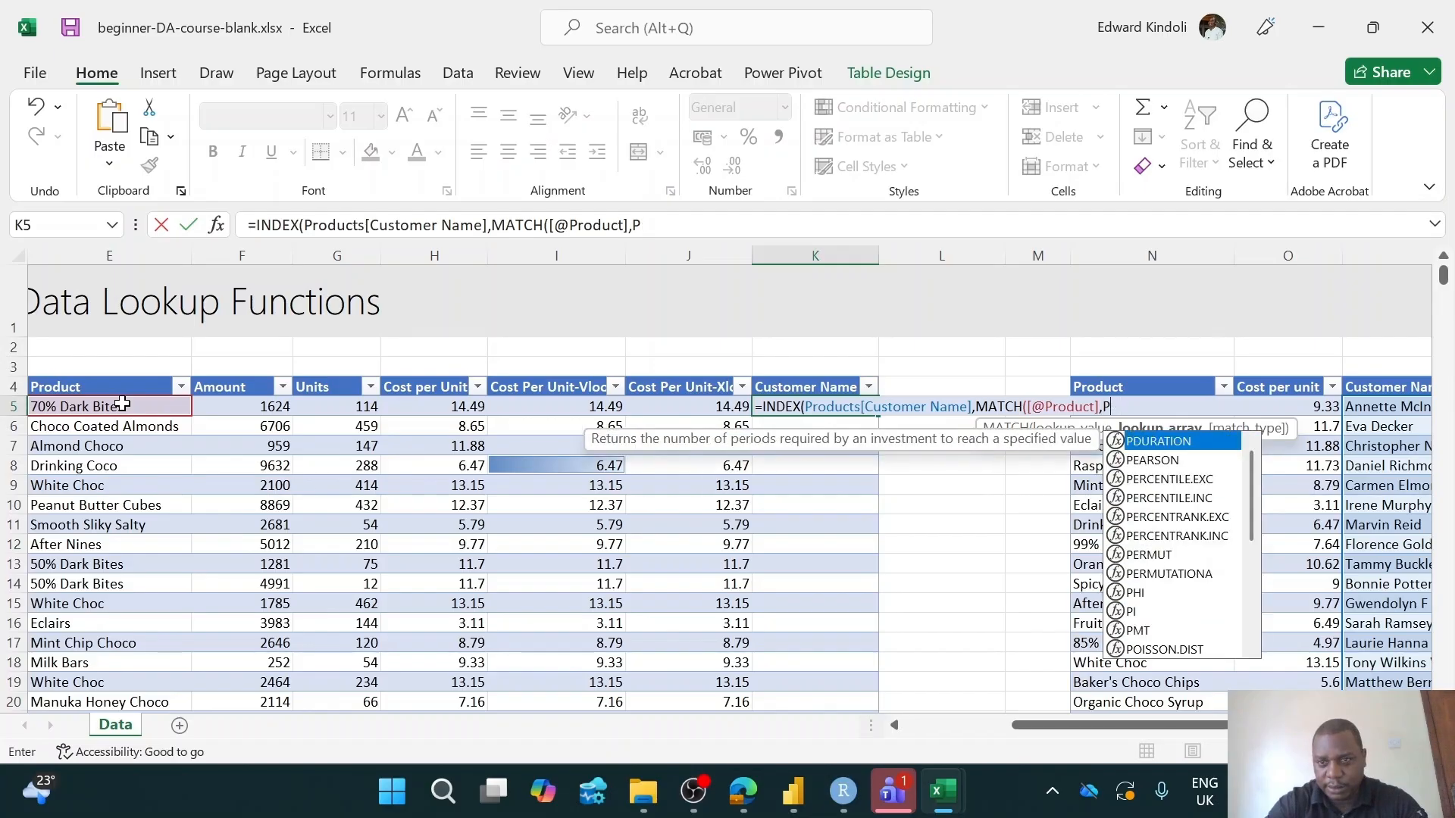
key("BackSpace")
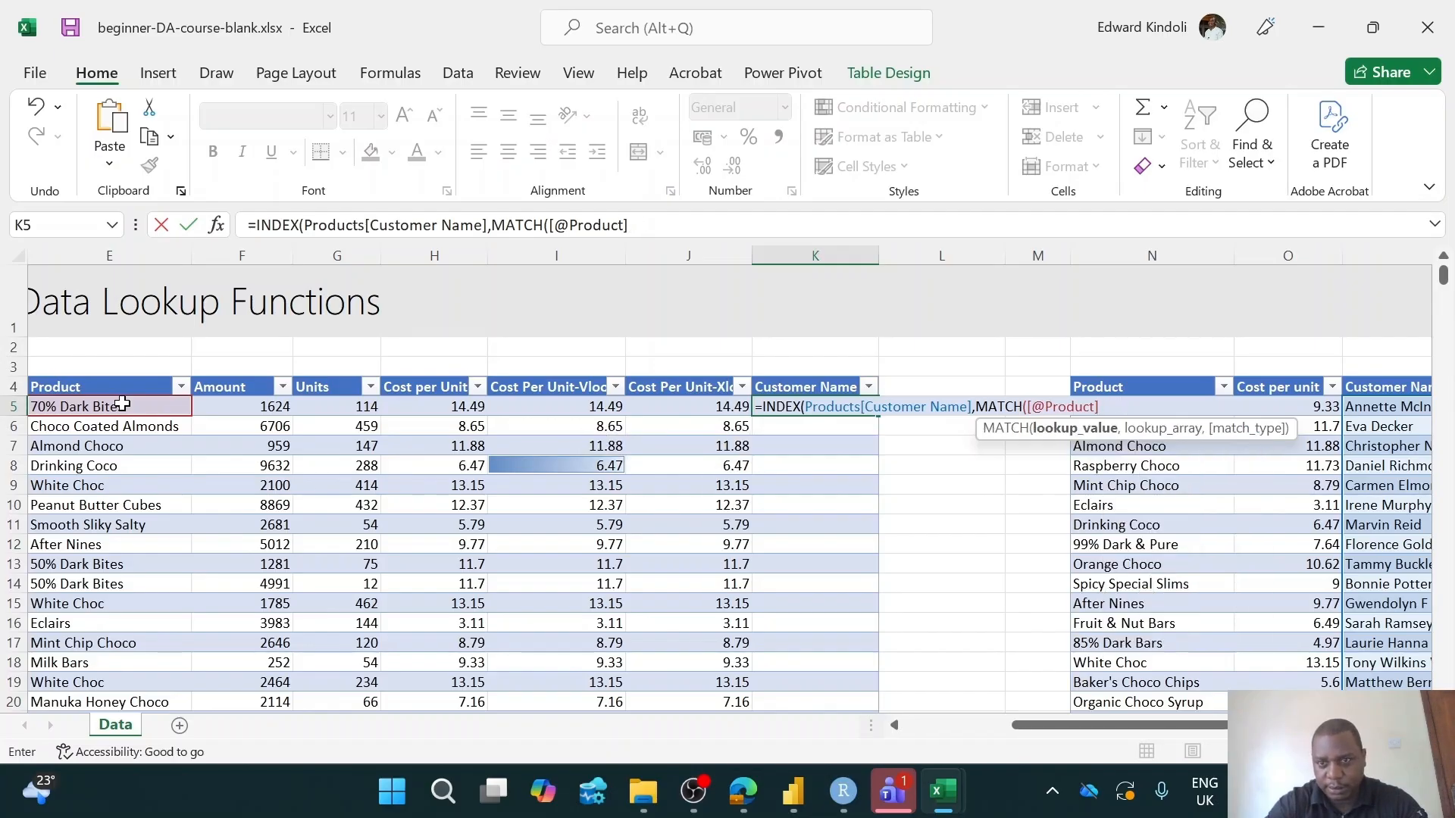
Set the MATCH lookup array to Products[Product]
type(",PR")
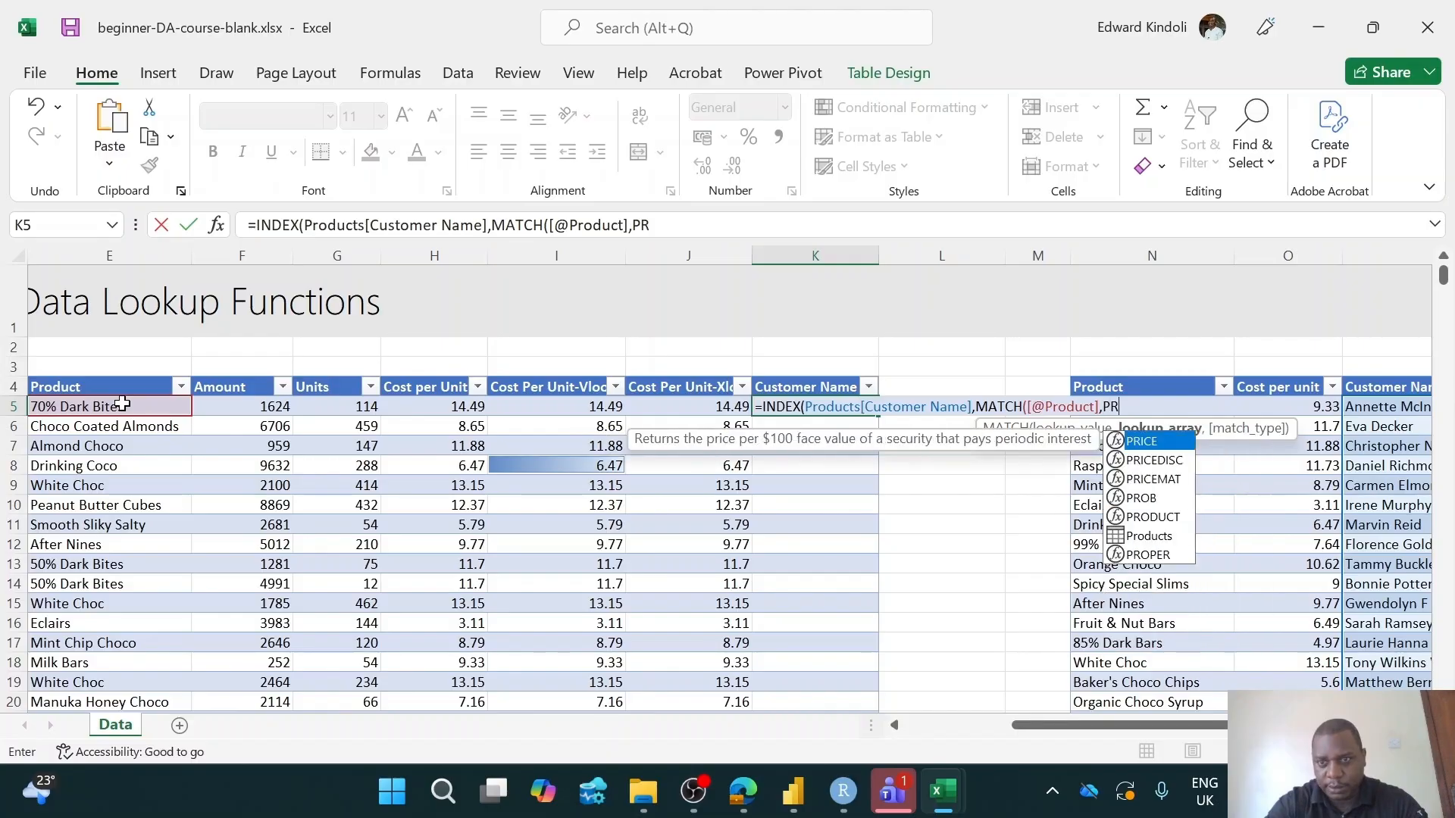
key("Down")
key("Down")
key("Down")
key("Down")
key("Down")
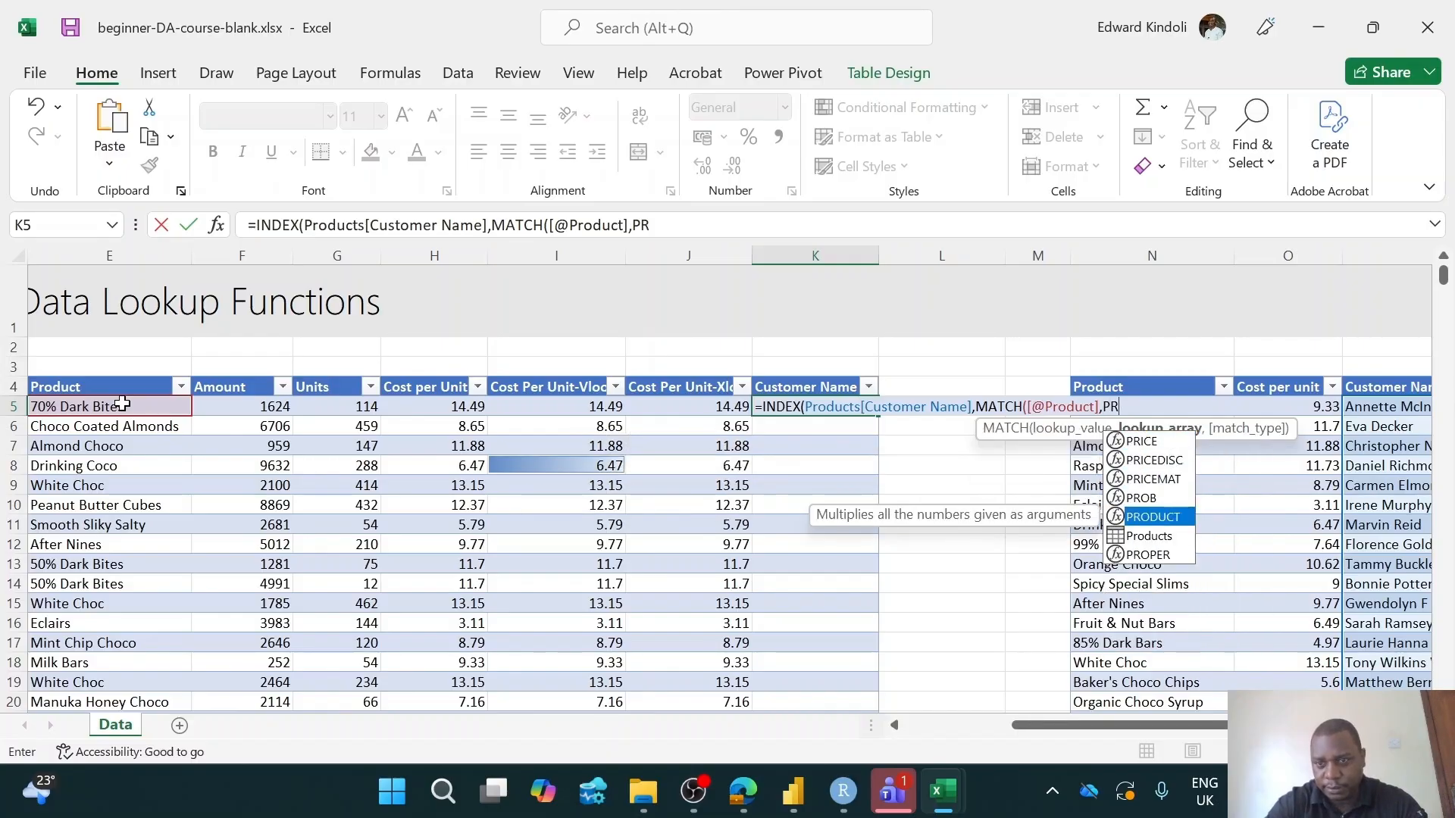
key("Tab")
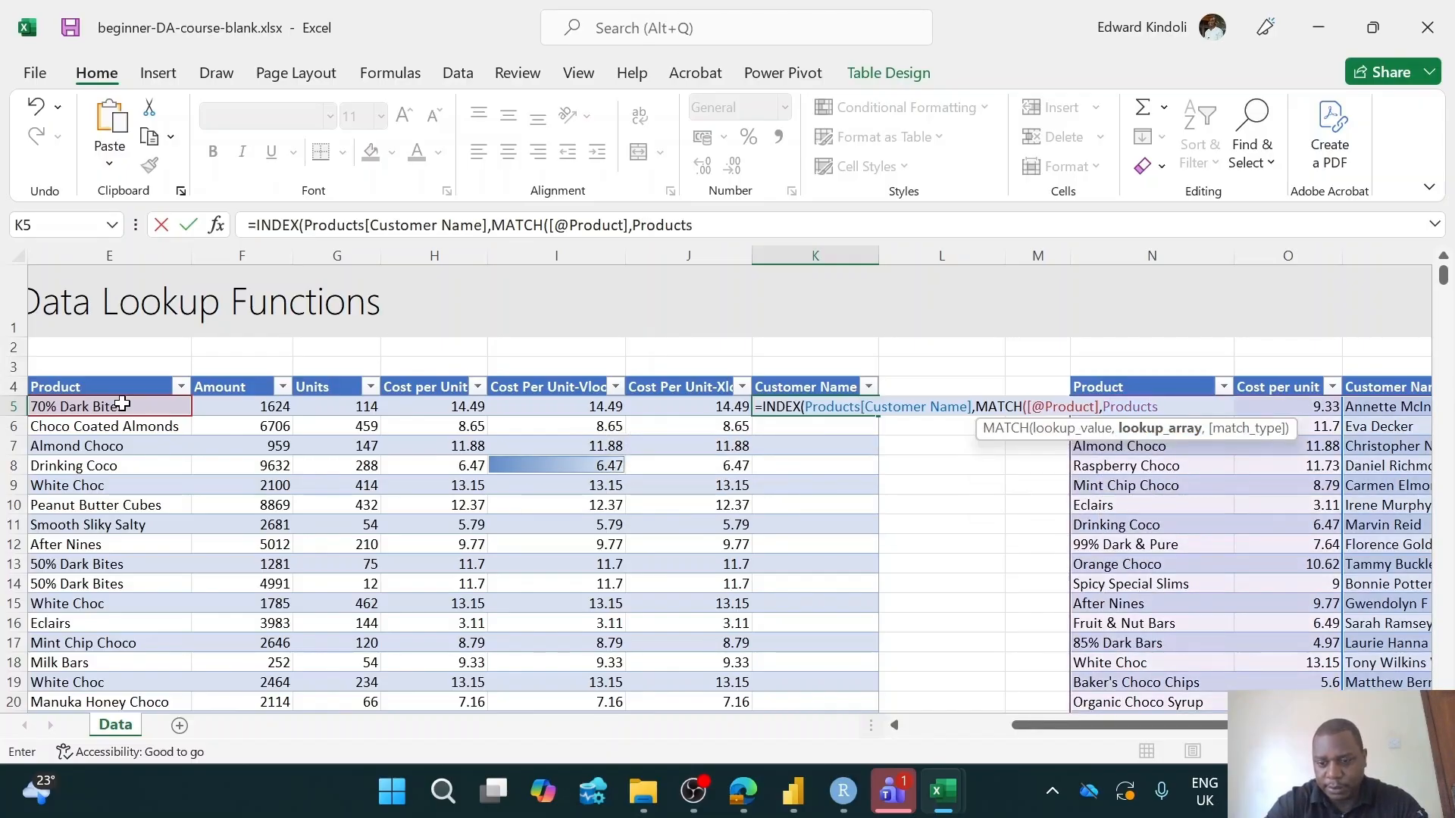
type("[")
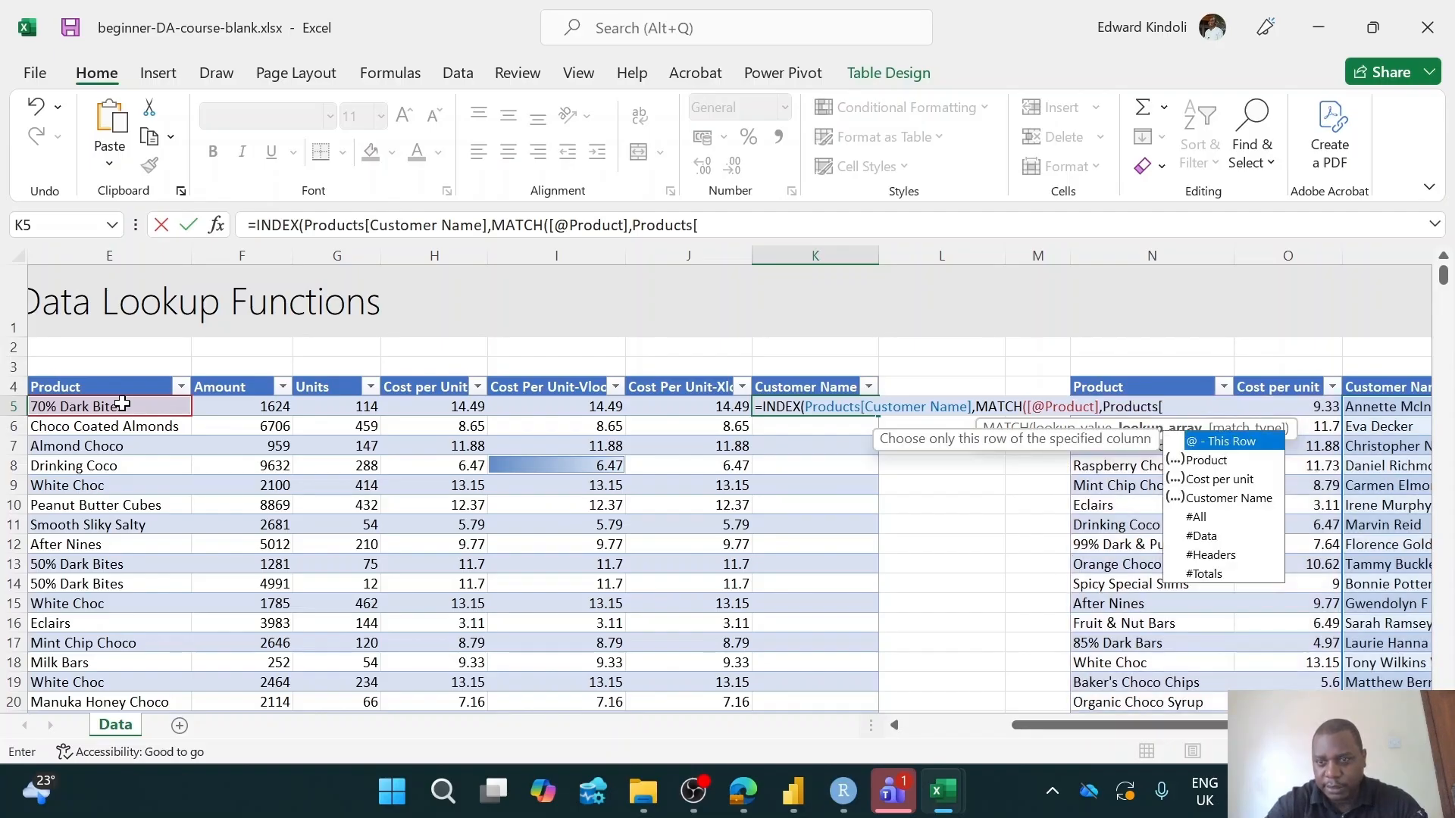
key("Down")
key("Down")
key("Up")
key("Tab")
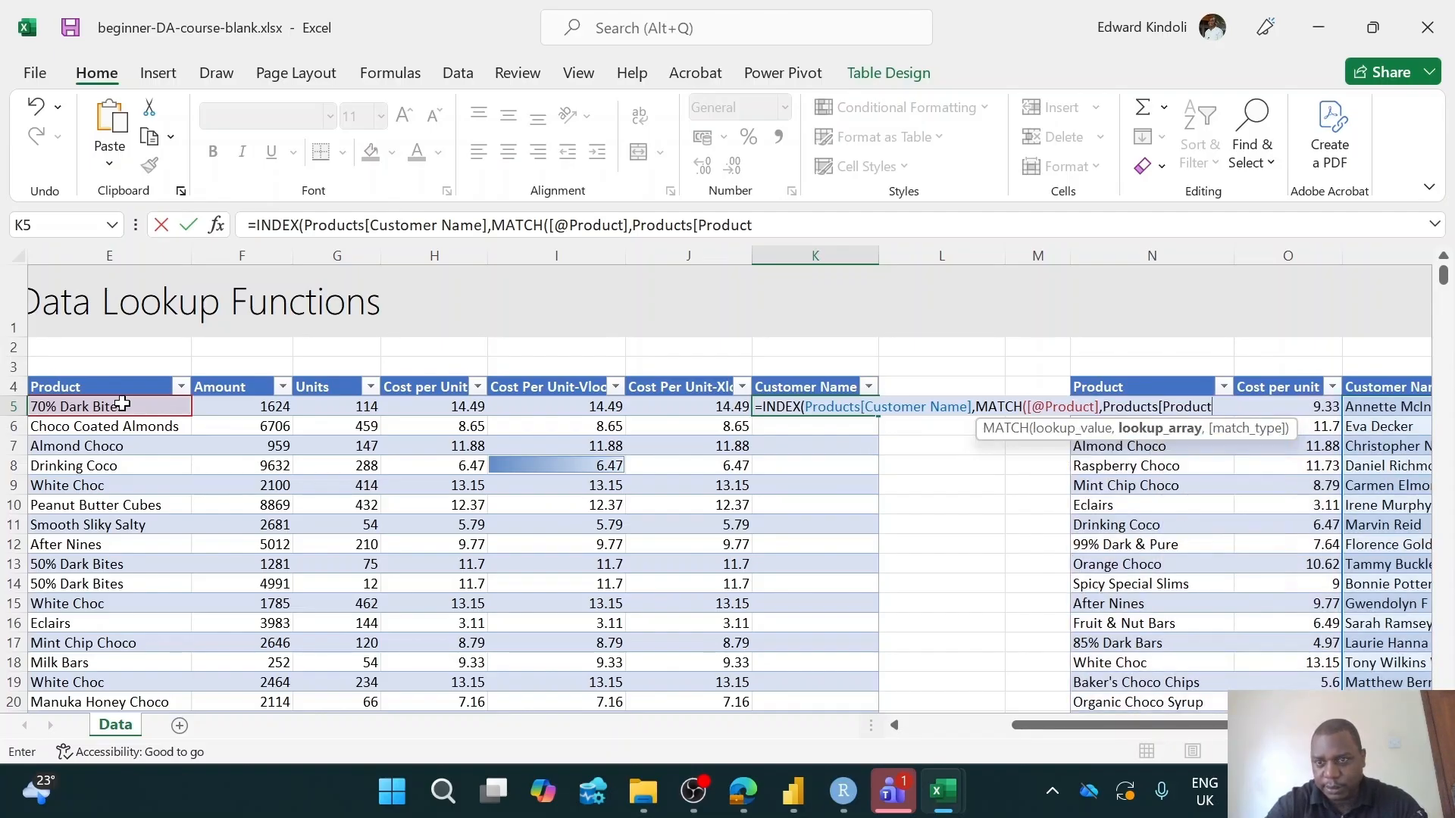
type("]")
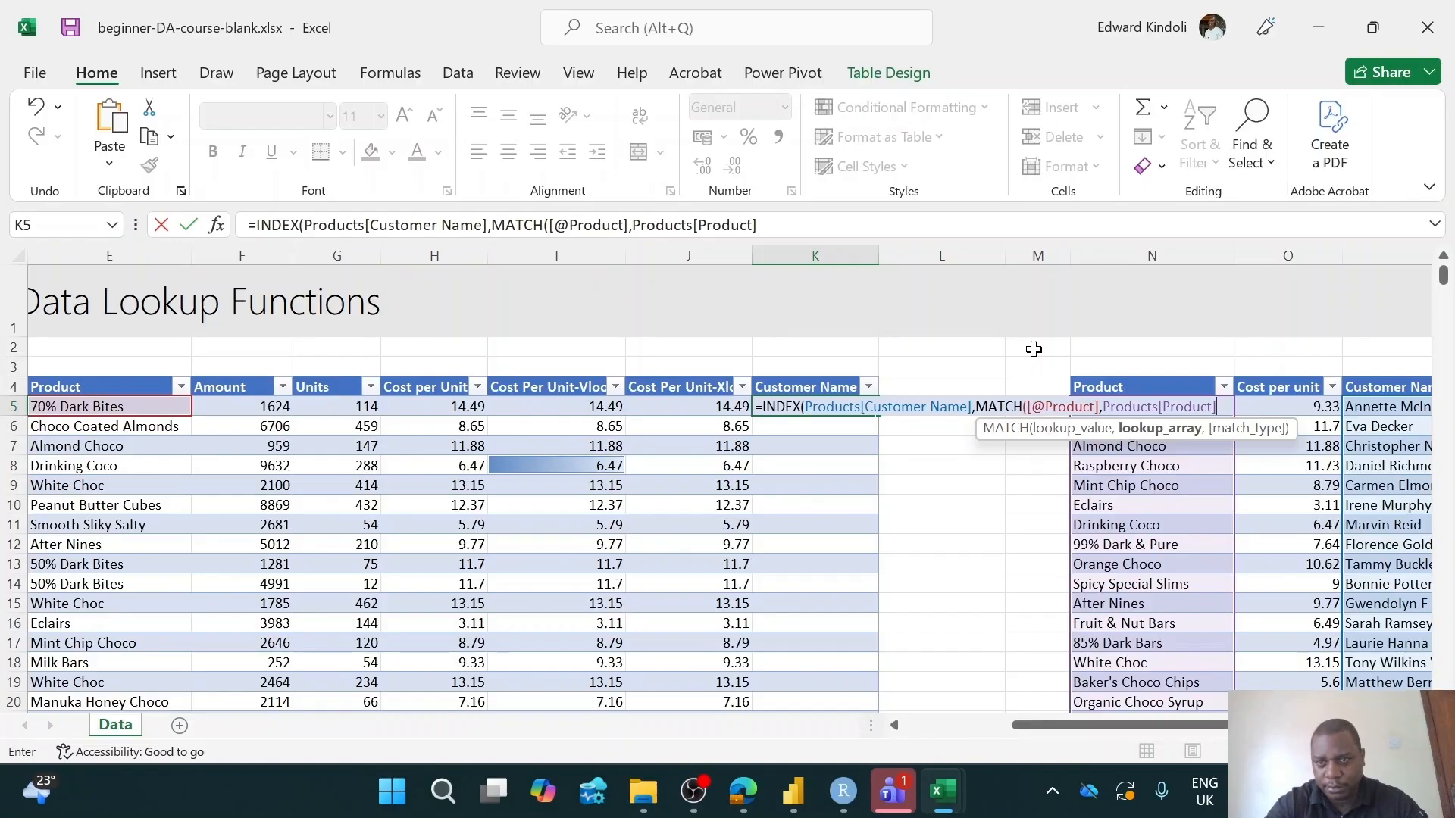
Complete the K5 formula with match type 0 for an exact match, and widen column K to fit the customer names
type(",")
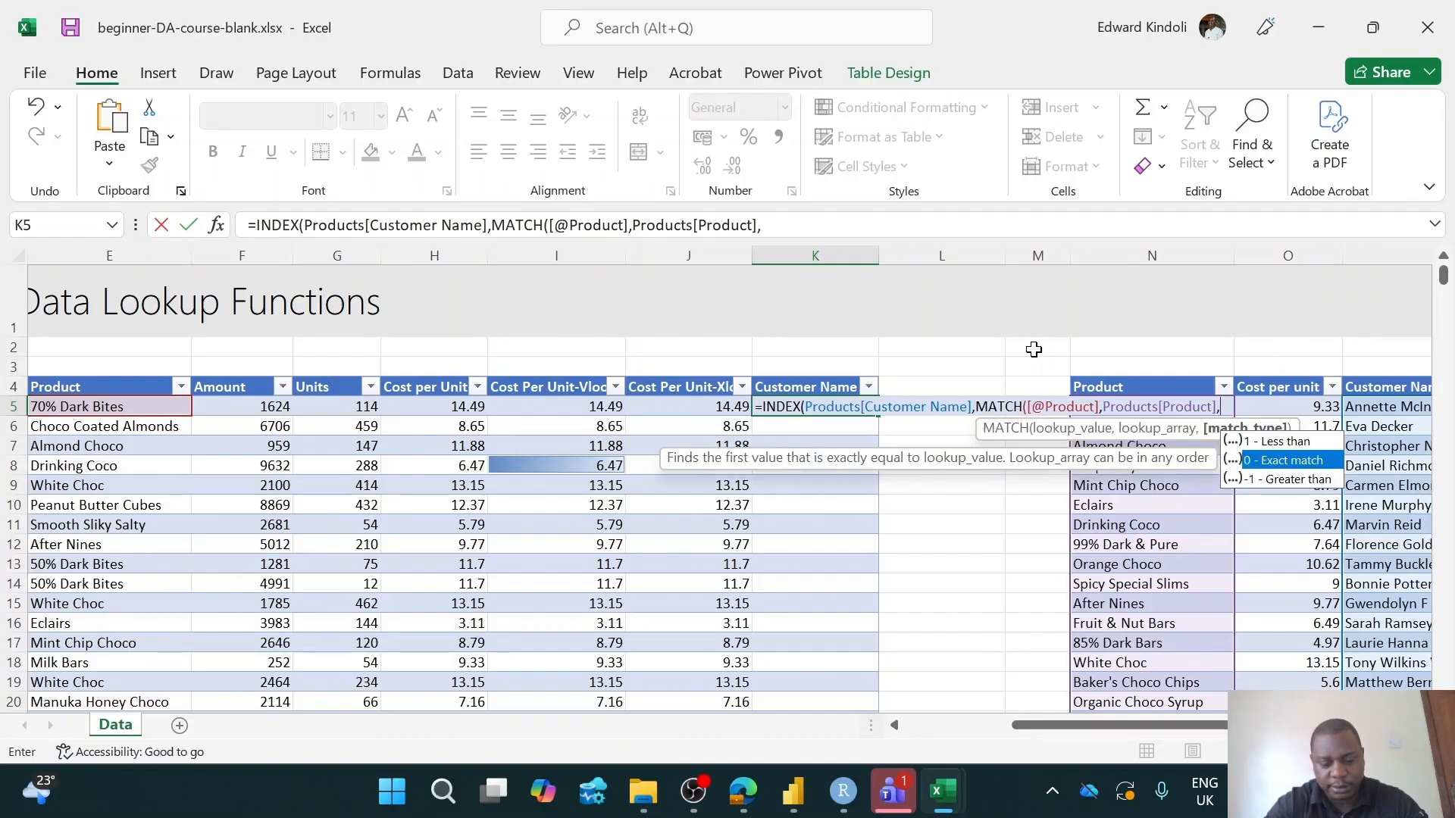
type("0")
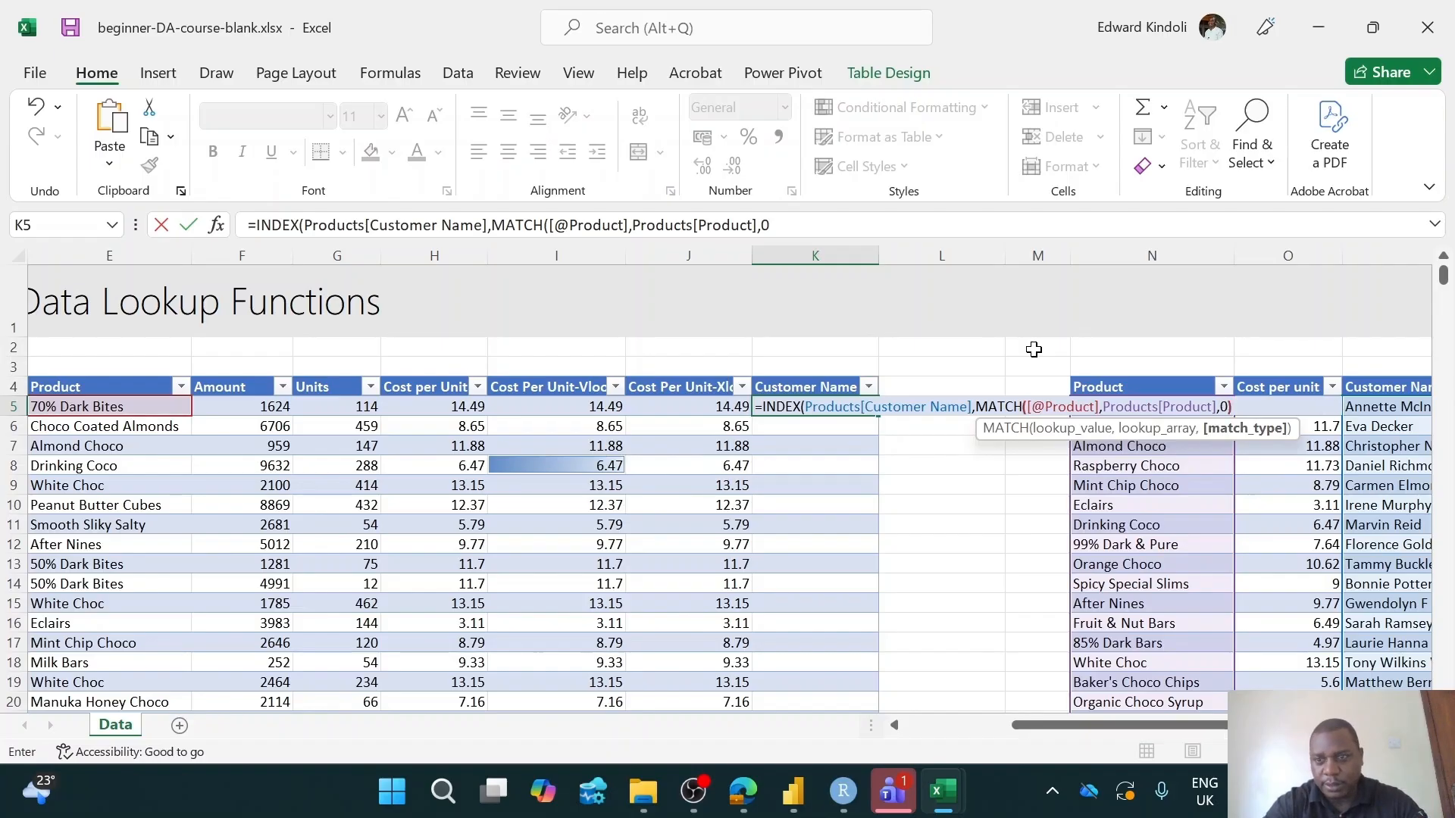
type("))")
key("Return")
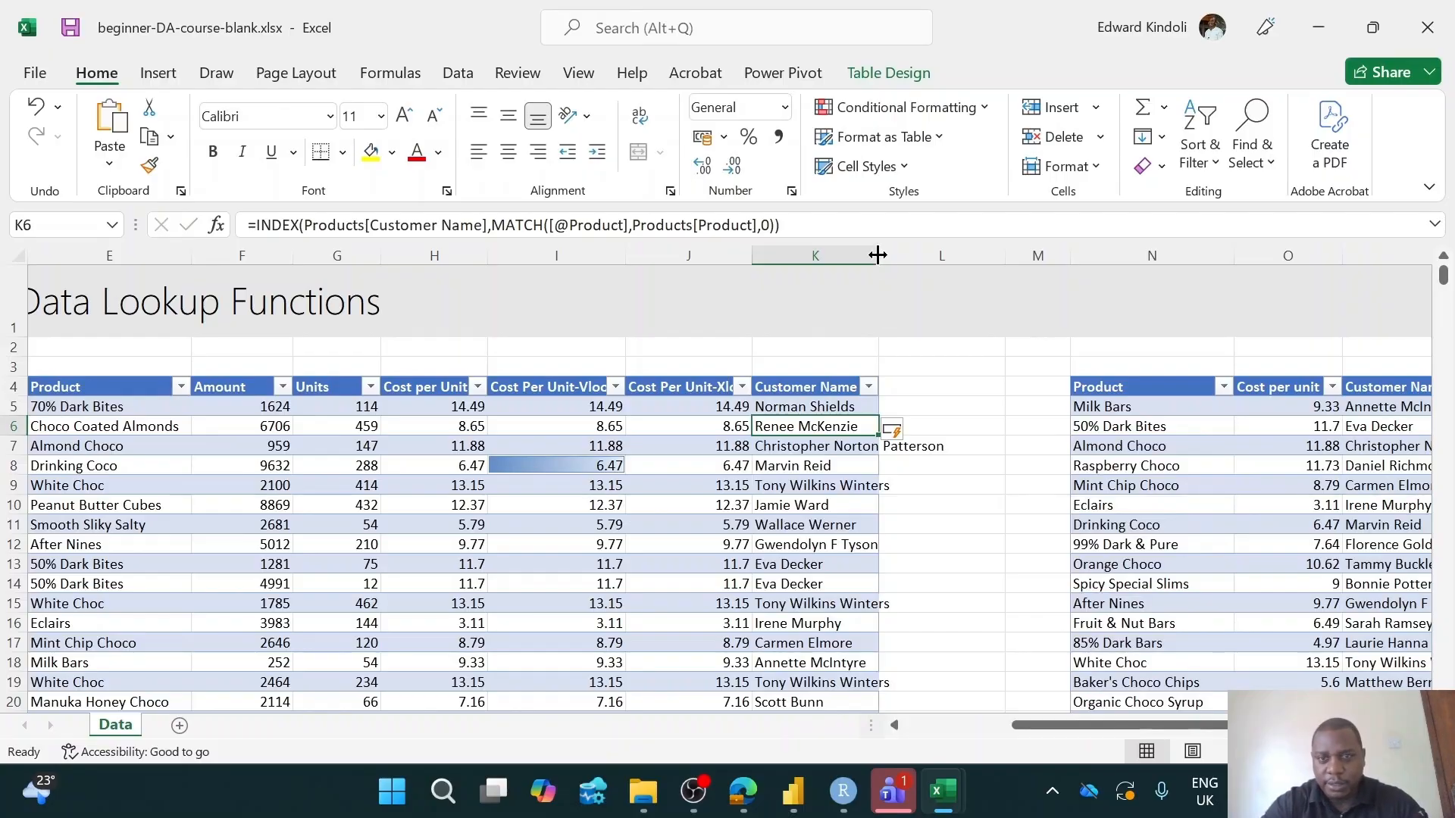
left_click_drag(879, 256, 958, 256)
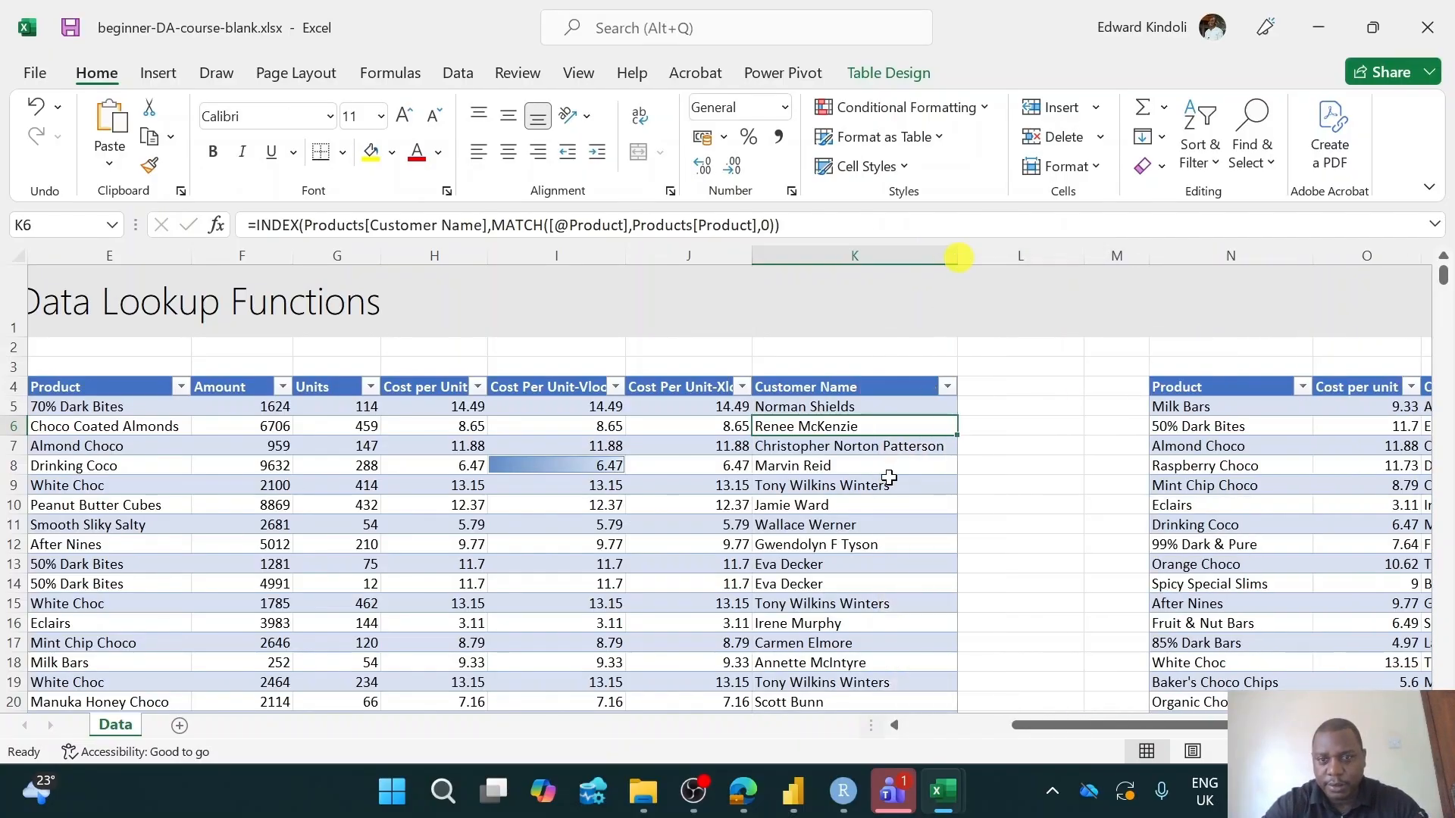
Check the customer name looked up for 70% Dark Bites in row 5 against that product's row in the Products table
left_click(837, 401)
left_click(53, 407)
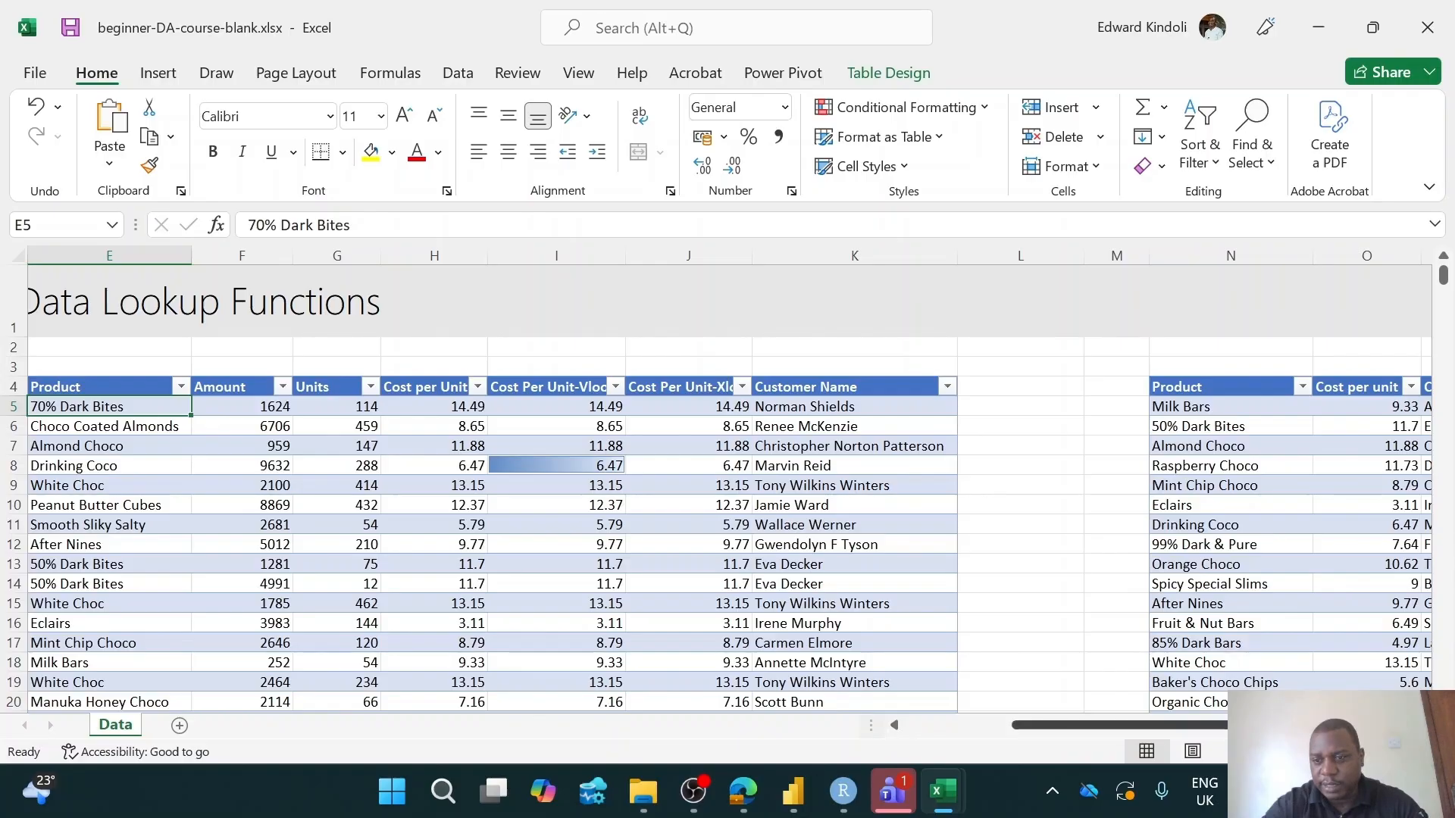
scroll(729, 487, "right", 2)
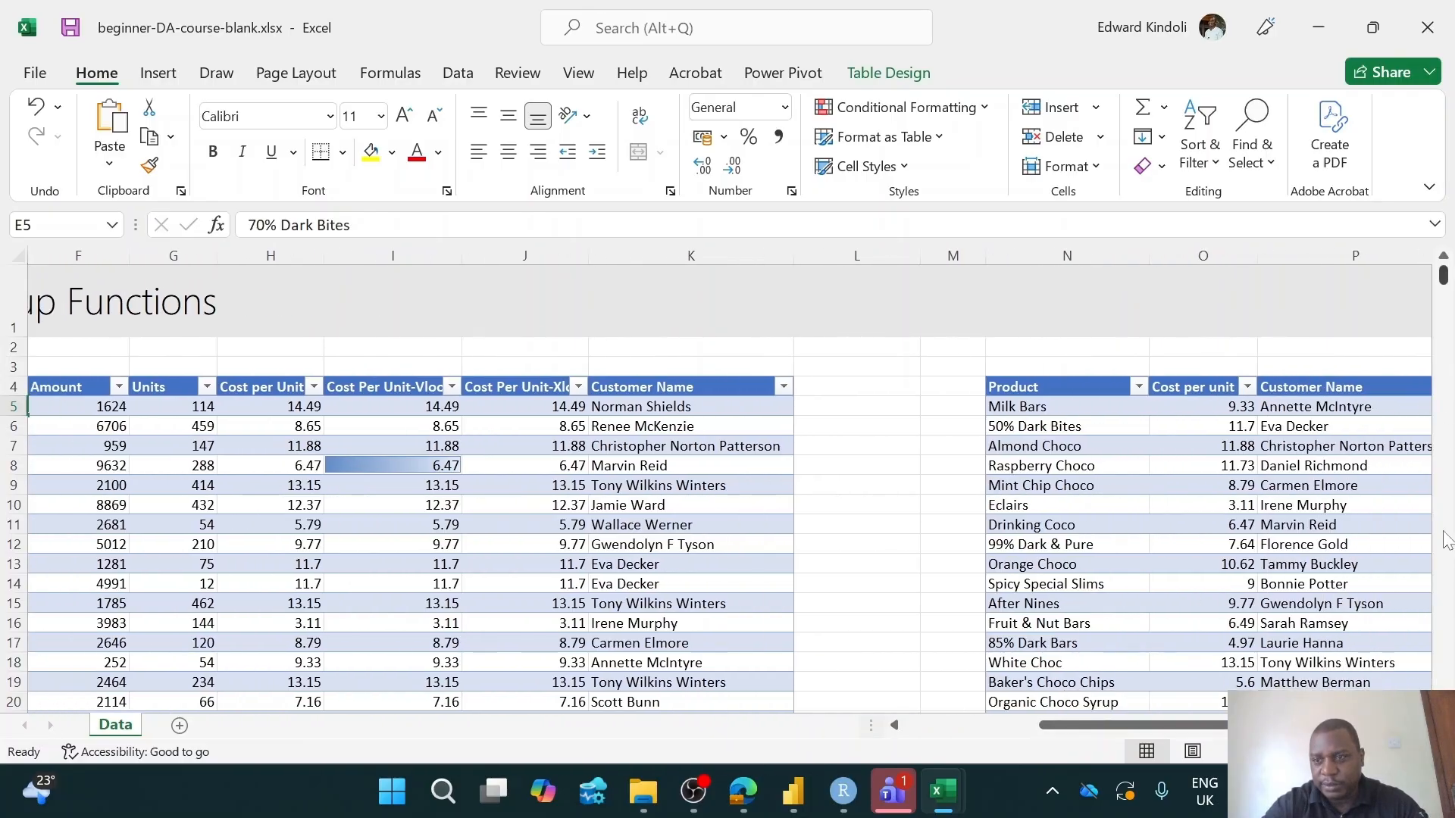
scroll(716, 489, "down", 2)
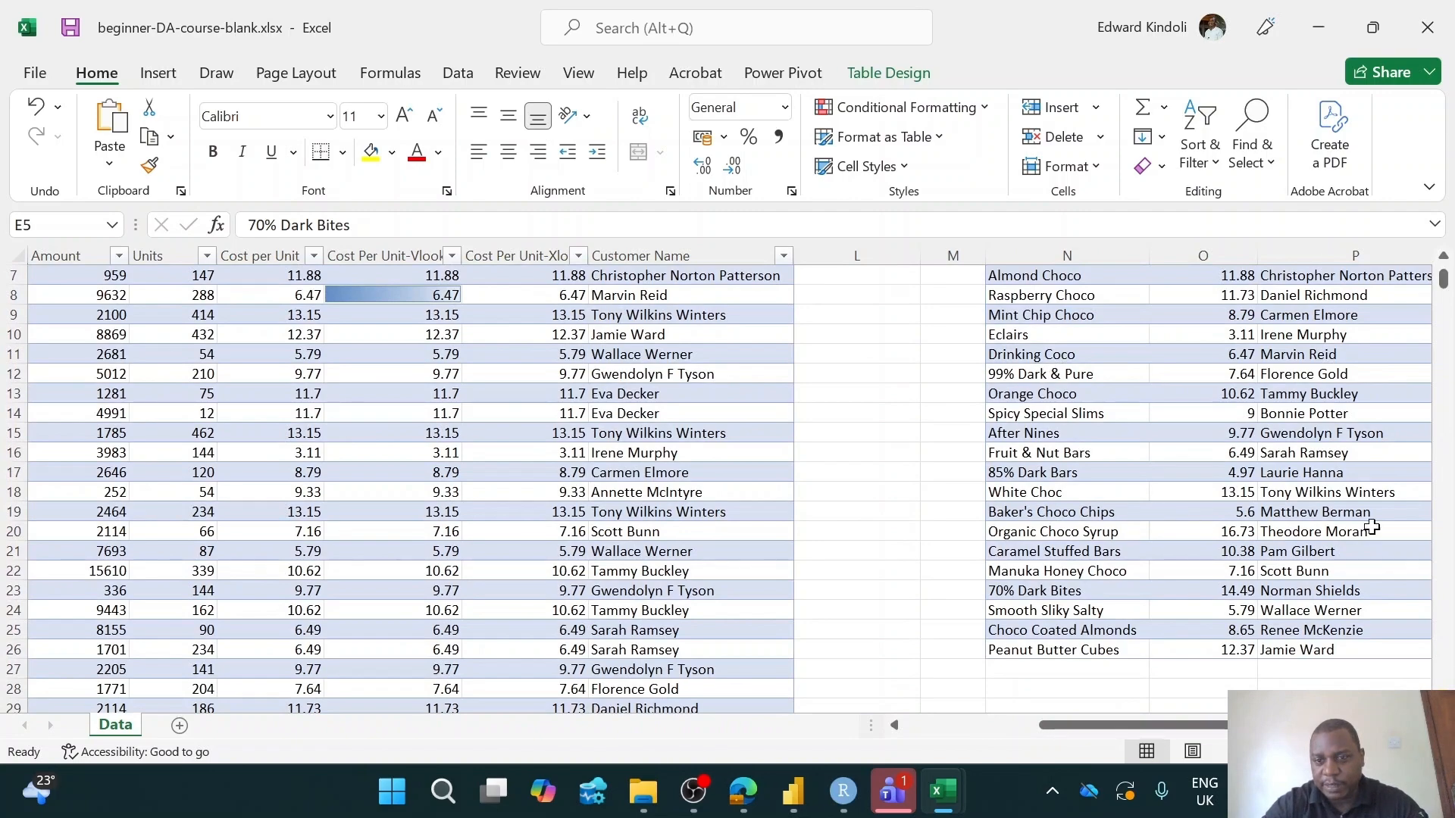
left_click(1119, 588)
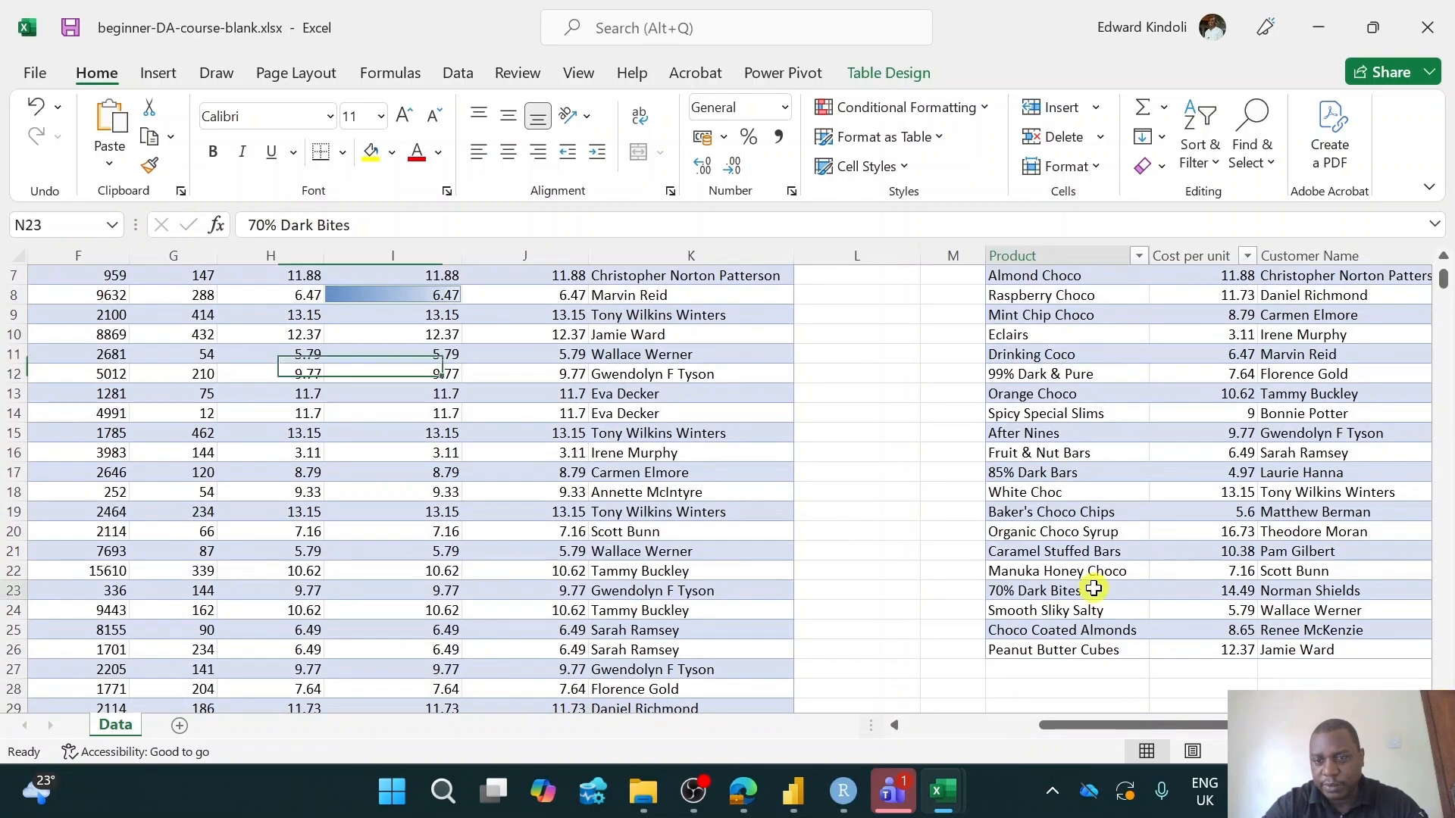
Locate the customer assigned to 70% Dark Bites in the Products table and return to the sales table's Customer Name column
left_click(1303, 591)
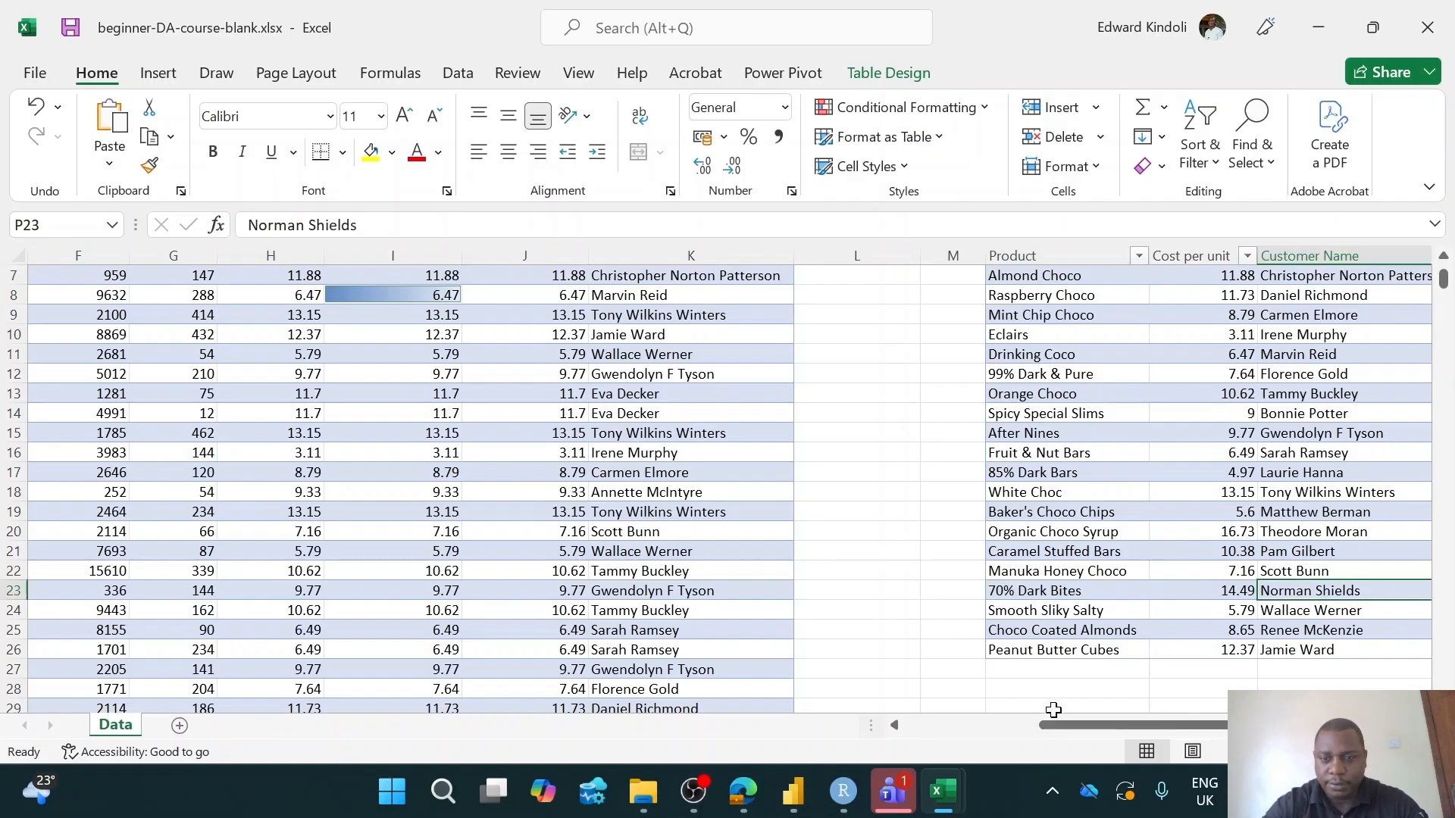
scroll(1443, 261, "up", 2)
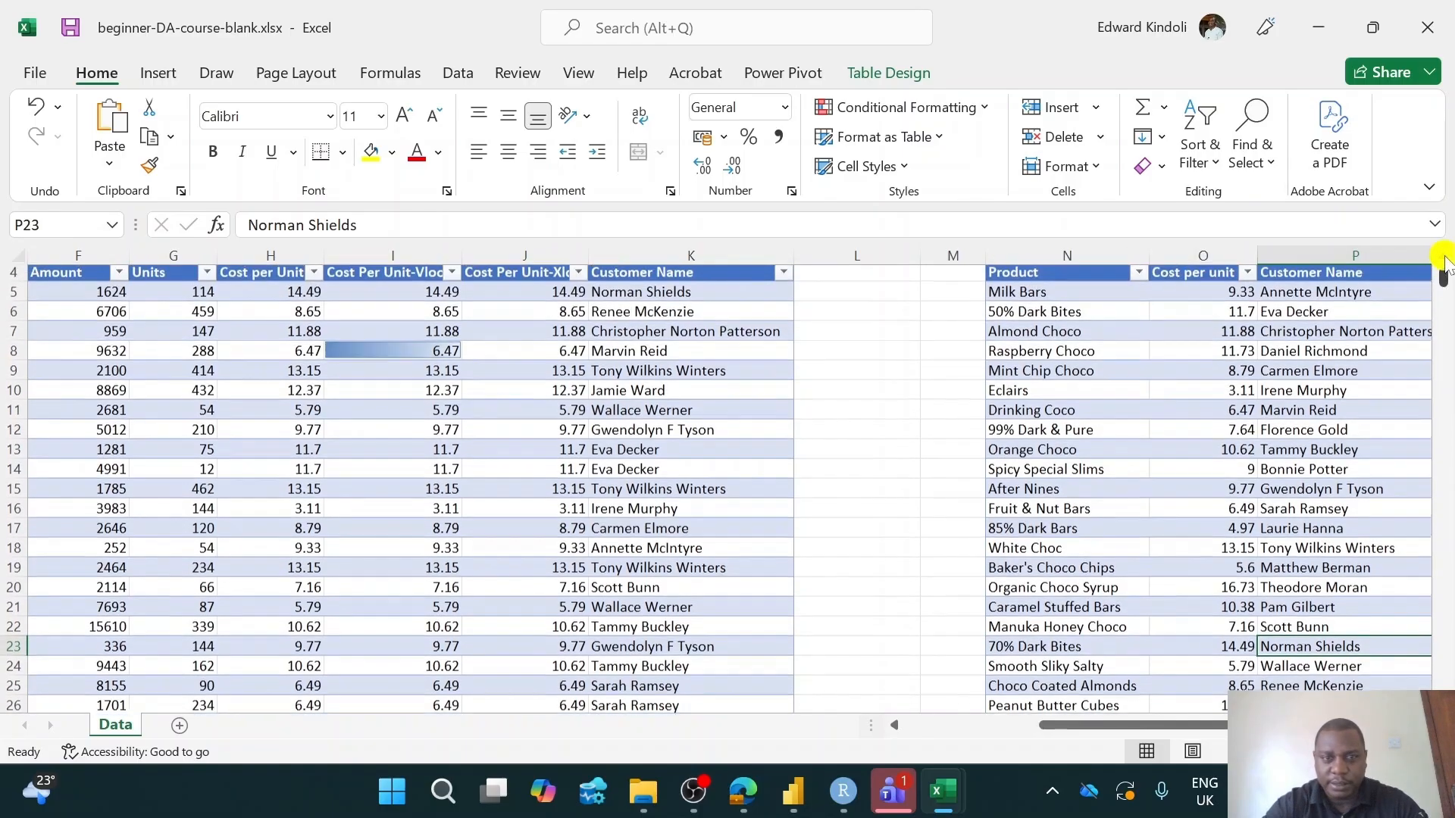
left_click(639, 386)
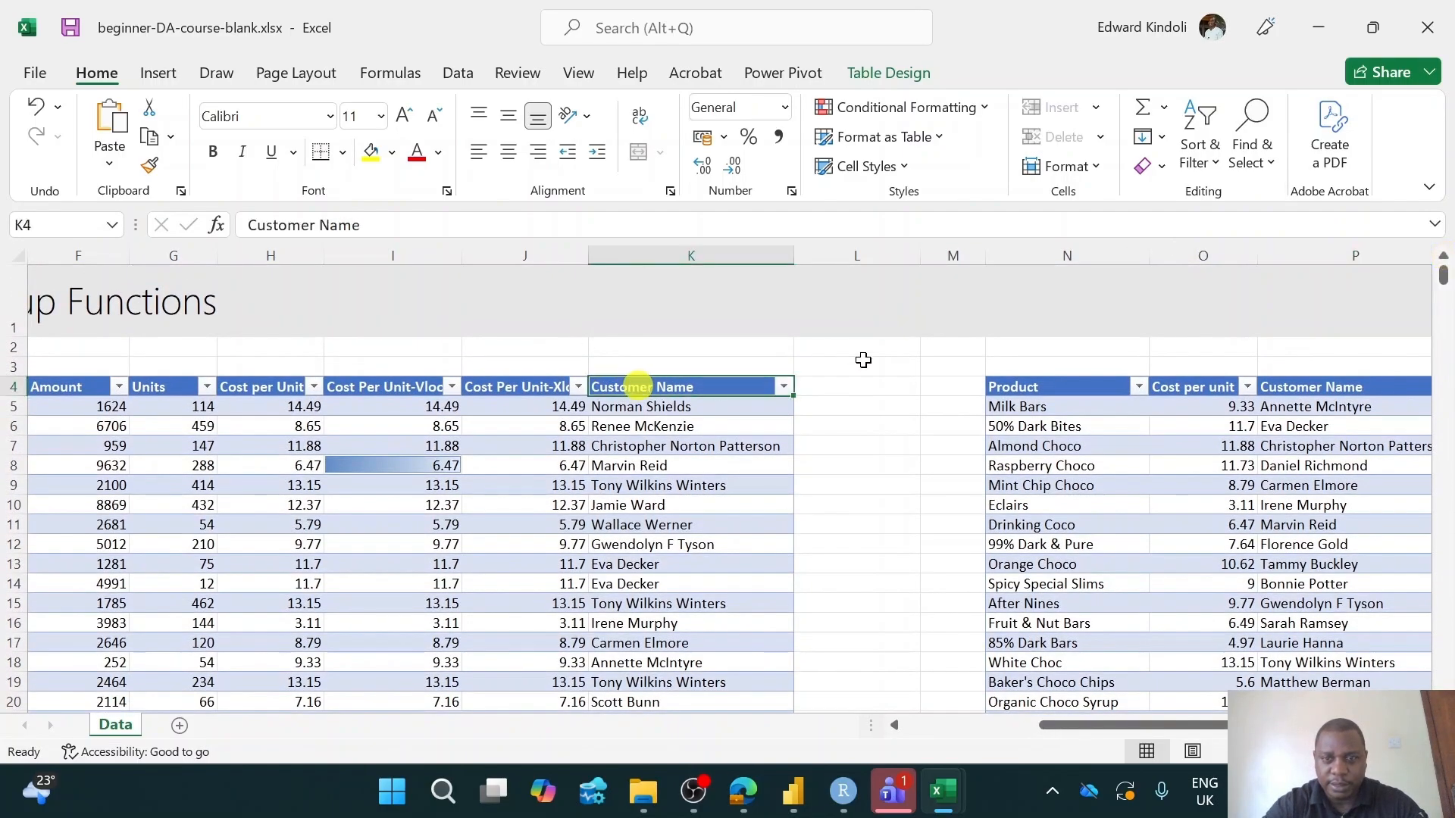
Add a column headed Vlookup in L4, directly after the sales table's Customer Name column
left_click(844, 391)
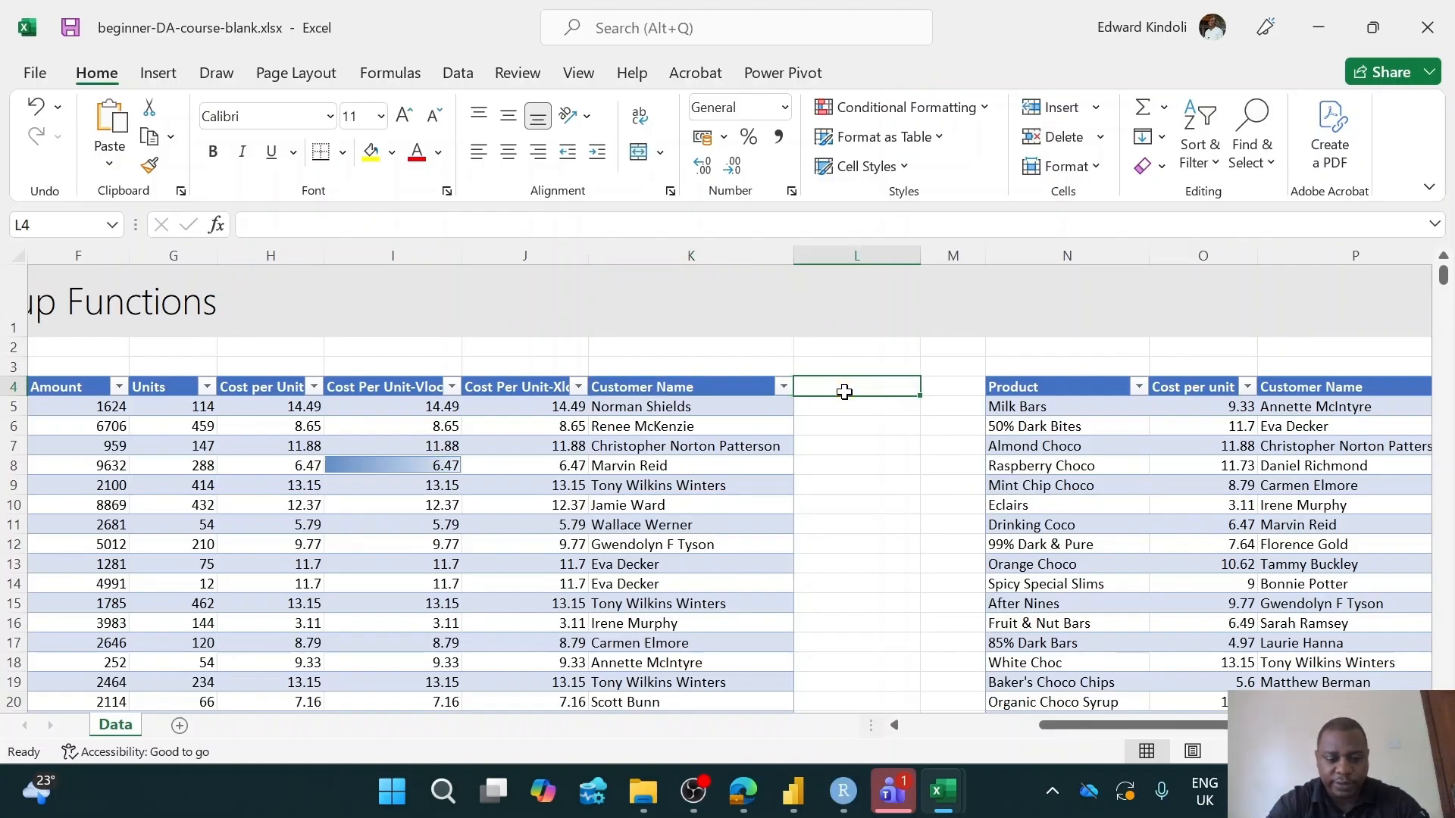
type("v")
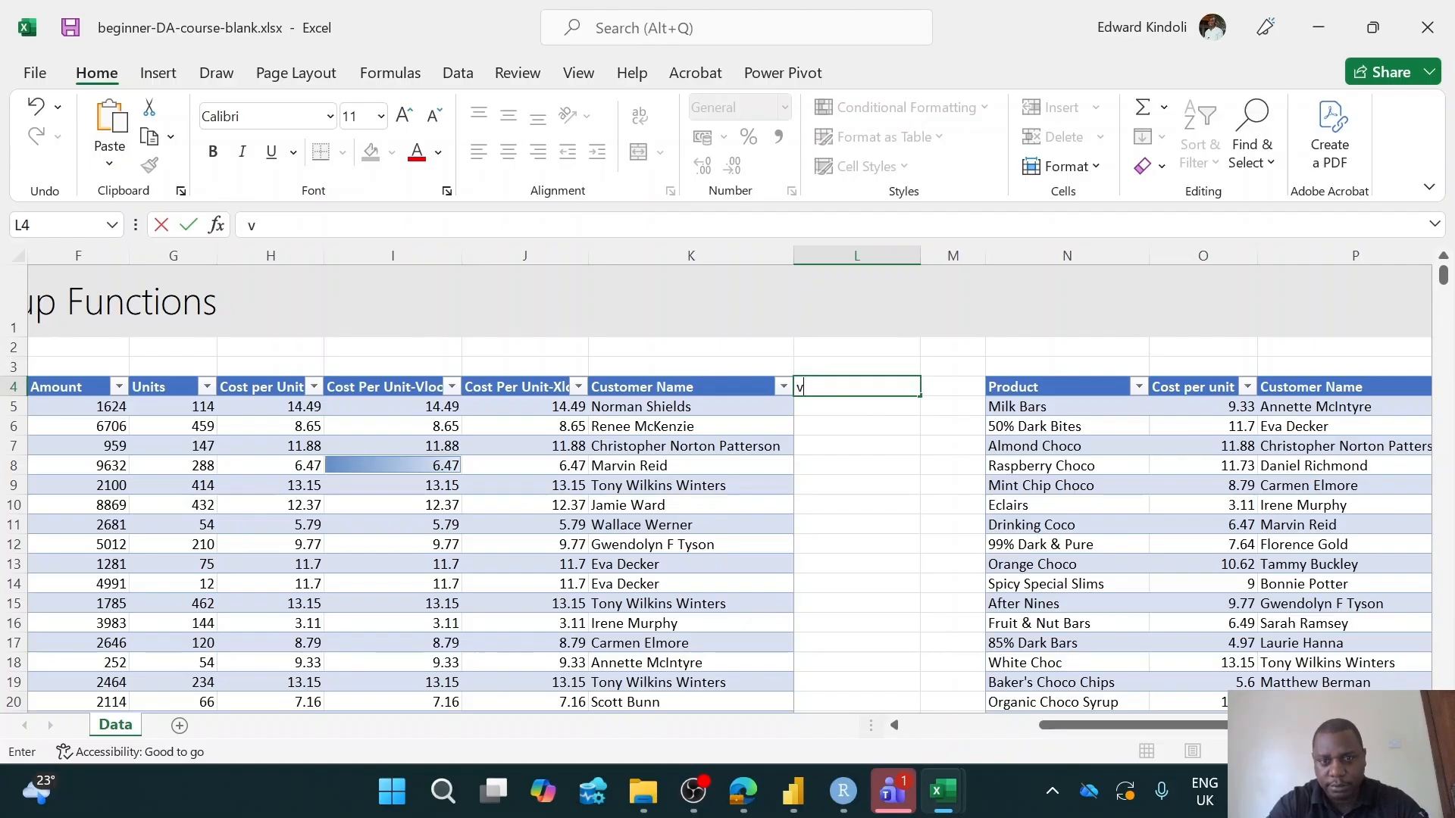
type("LOOJ")
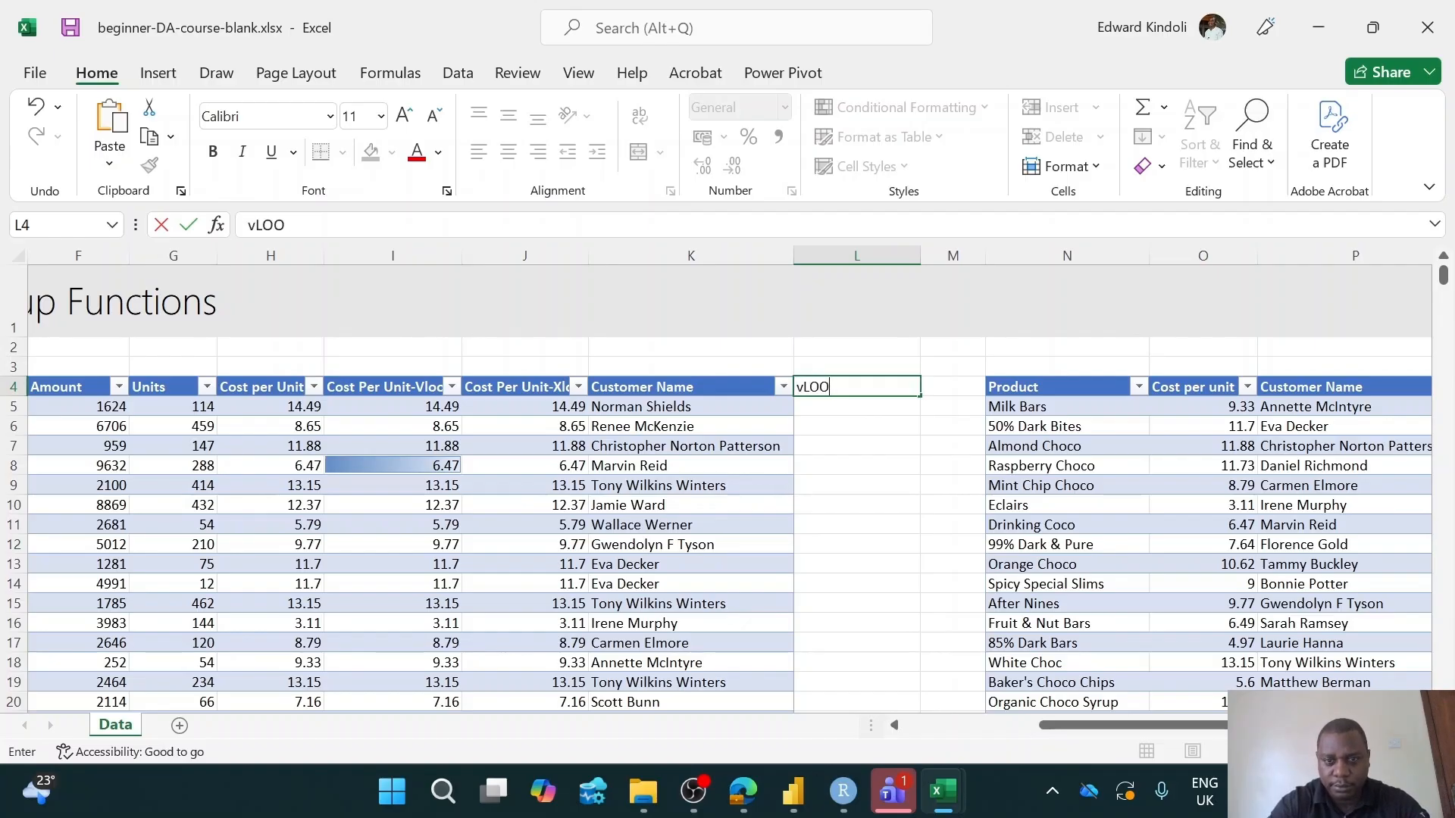
key("BackSpace")
key("BackSpace")
key("BackSpace")
key("BackSpace")
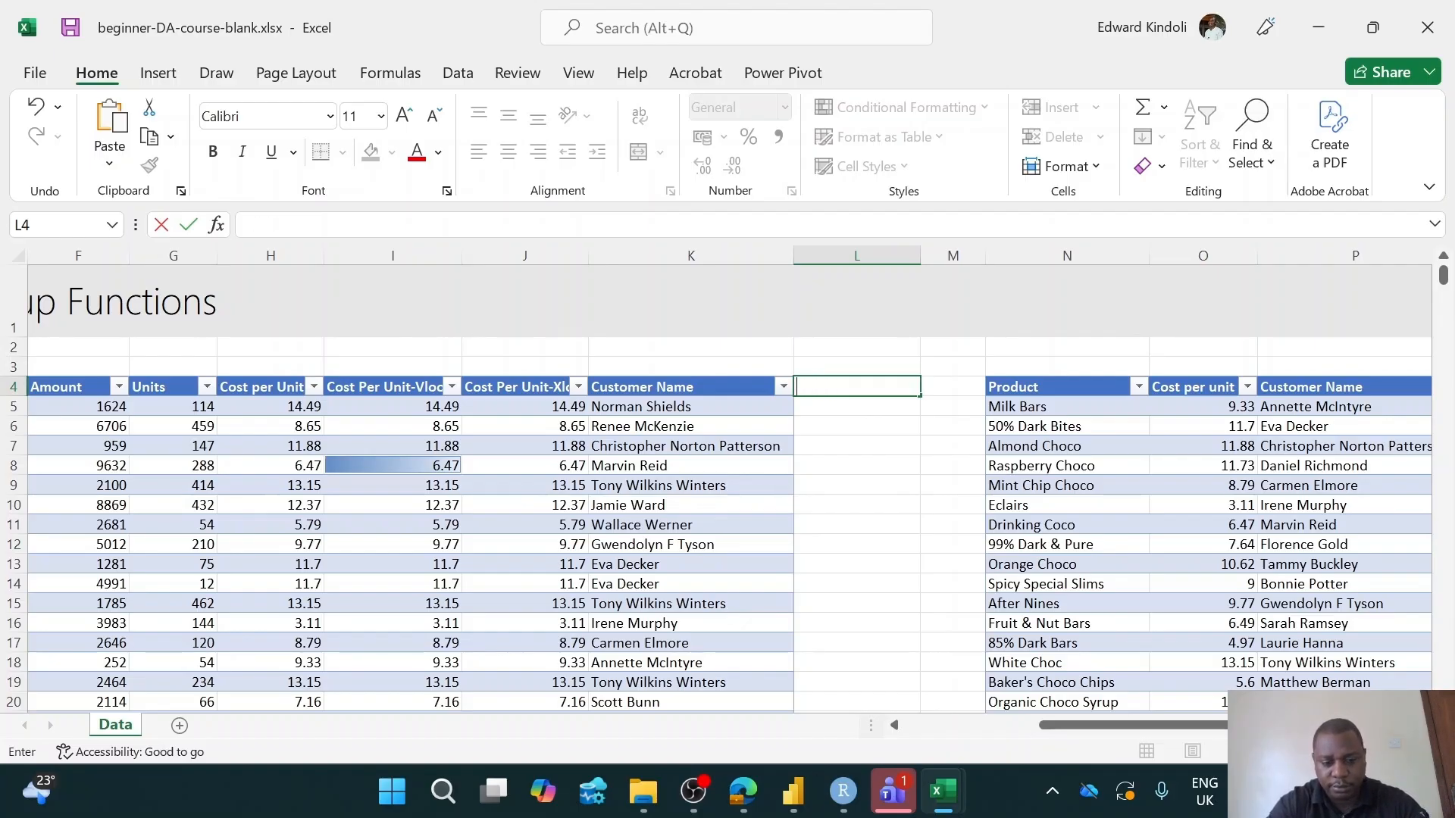
type("Vlookup")
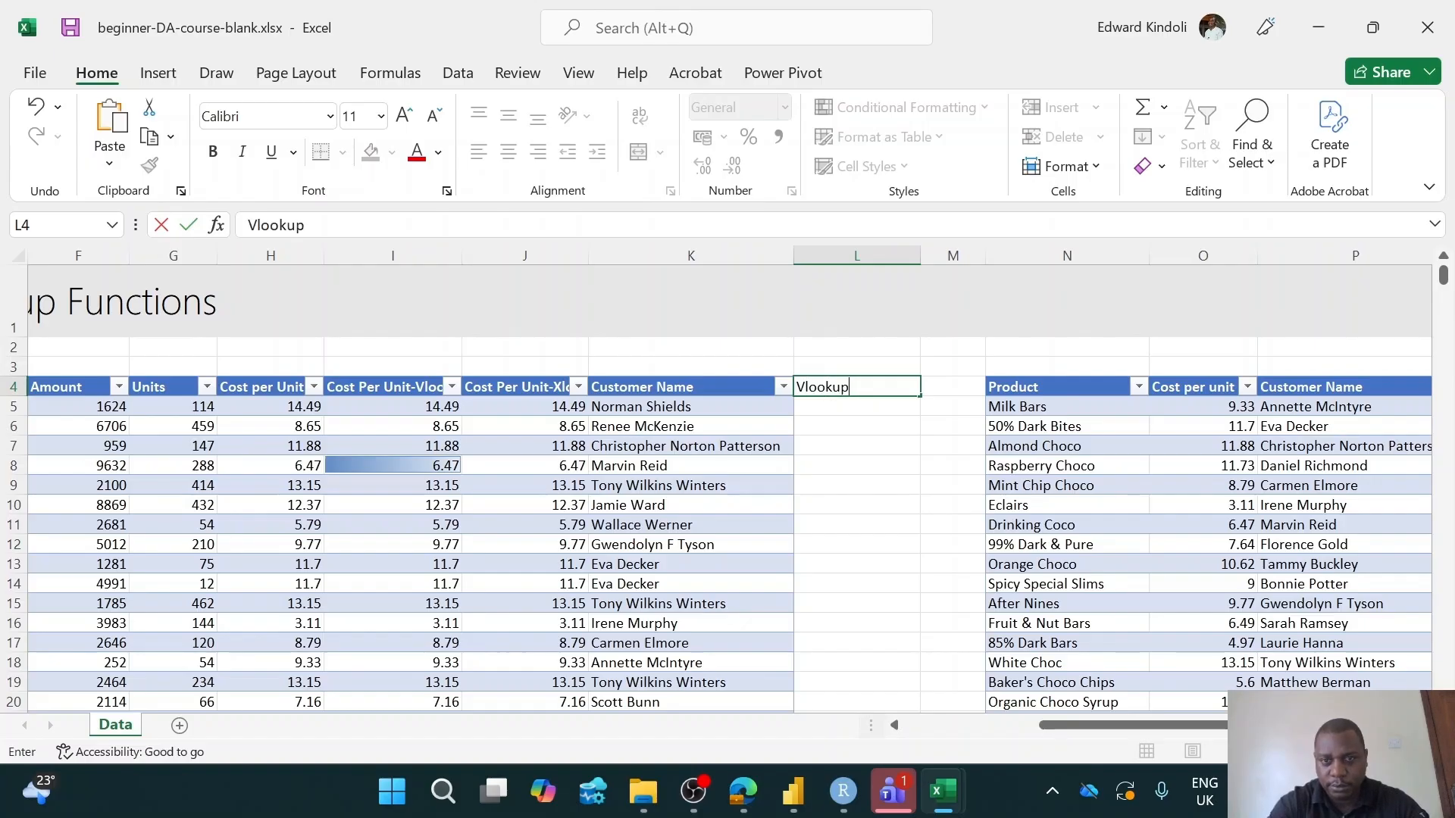
key("Return")
type("=")
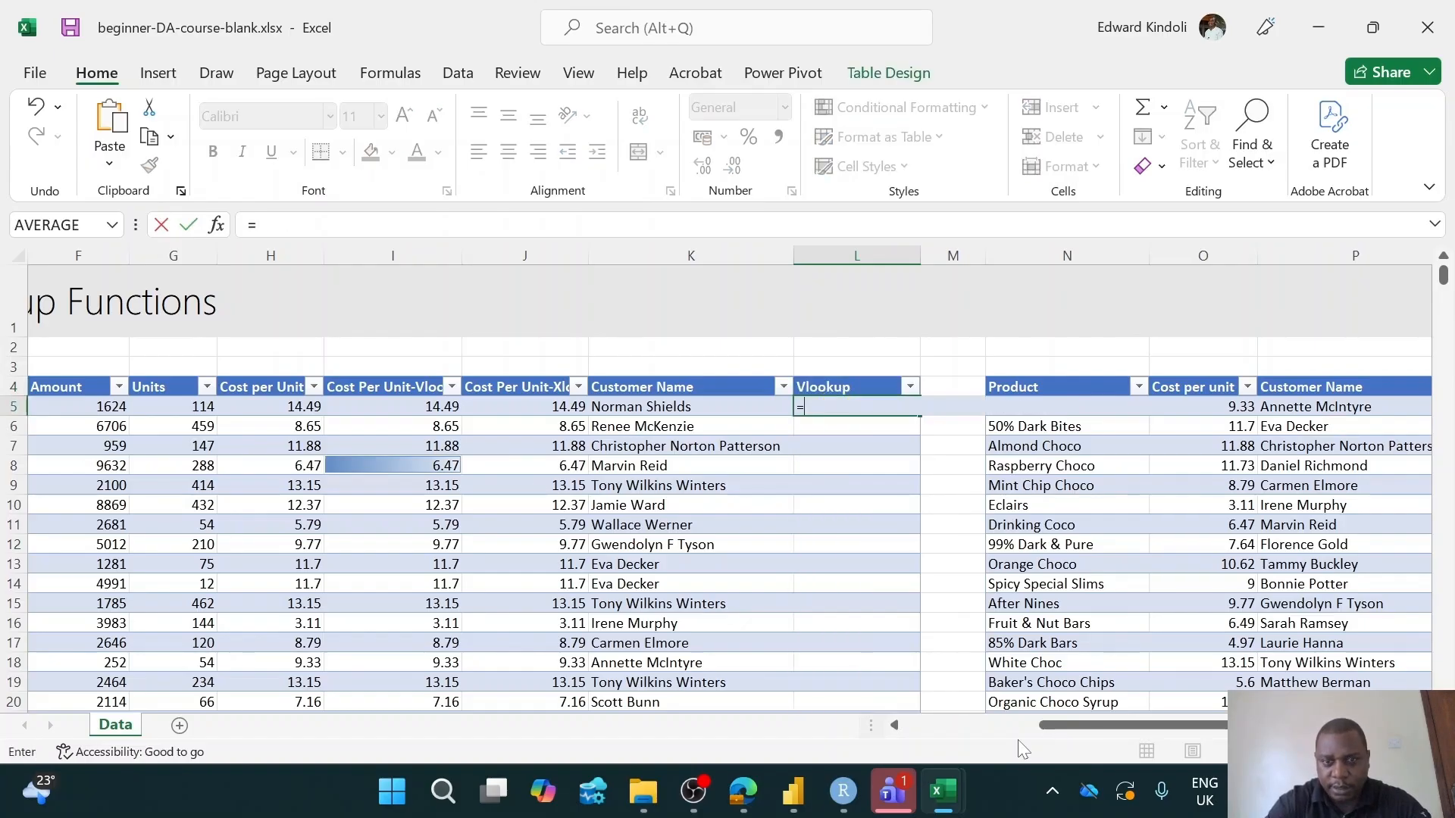
type("vlook")
key("Tab")
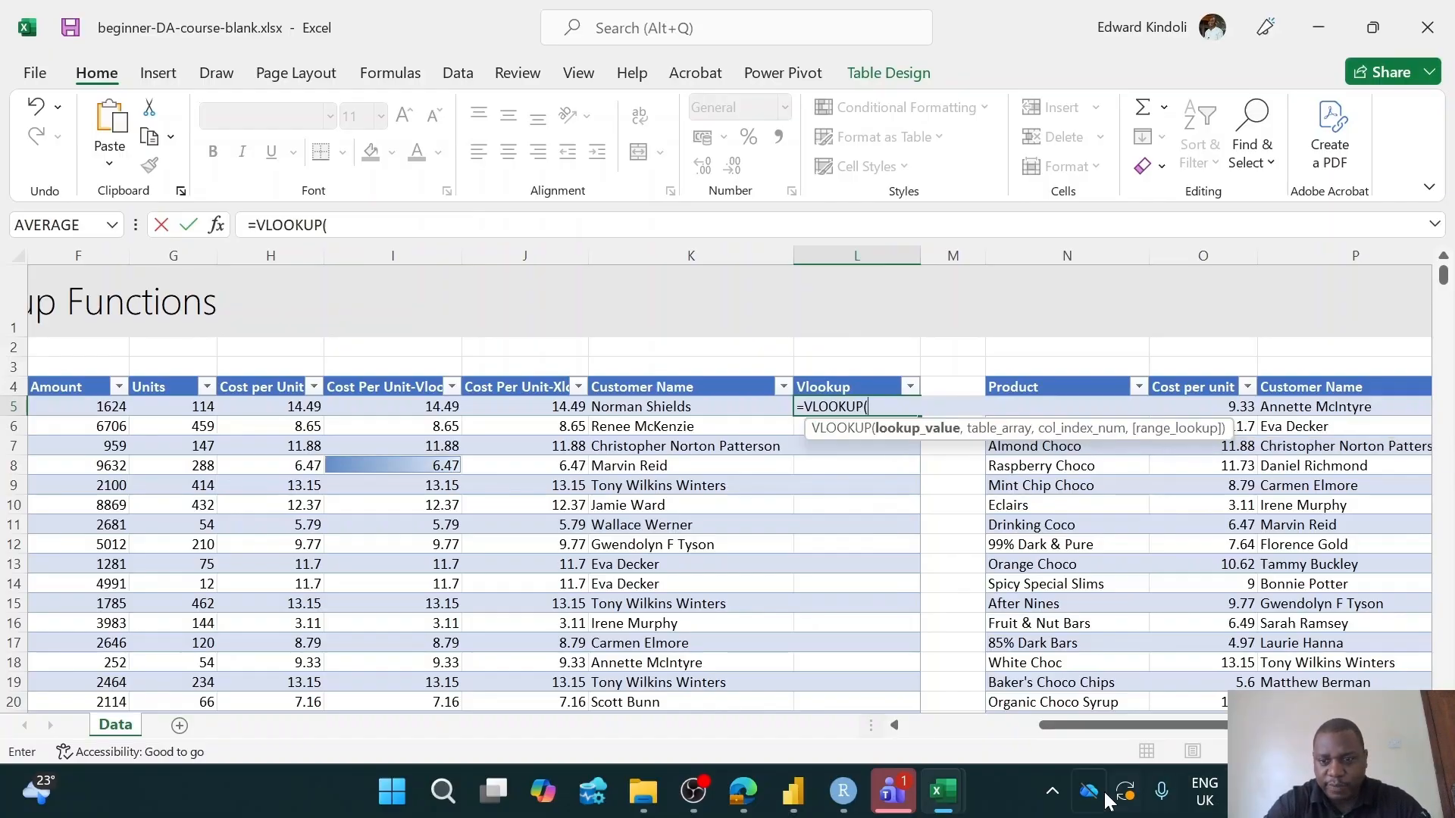
left_click_drag(1078, 724, 954, 726)
left_click(400, 411)
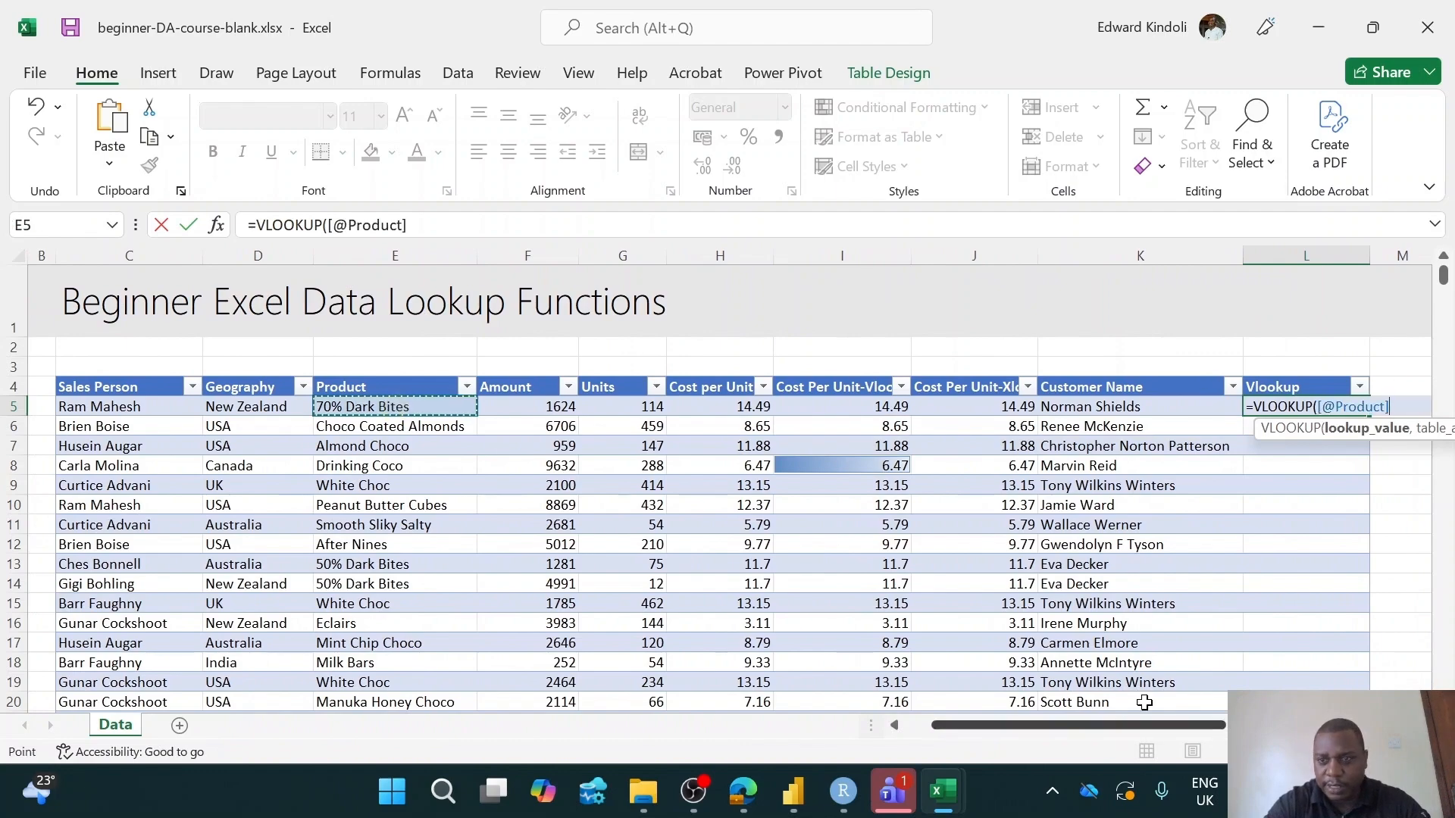
type(",")
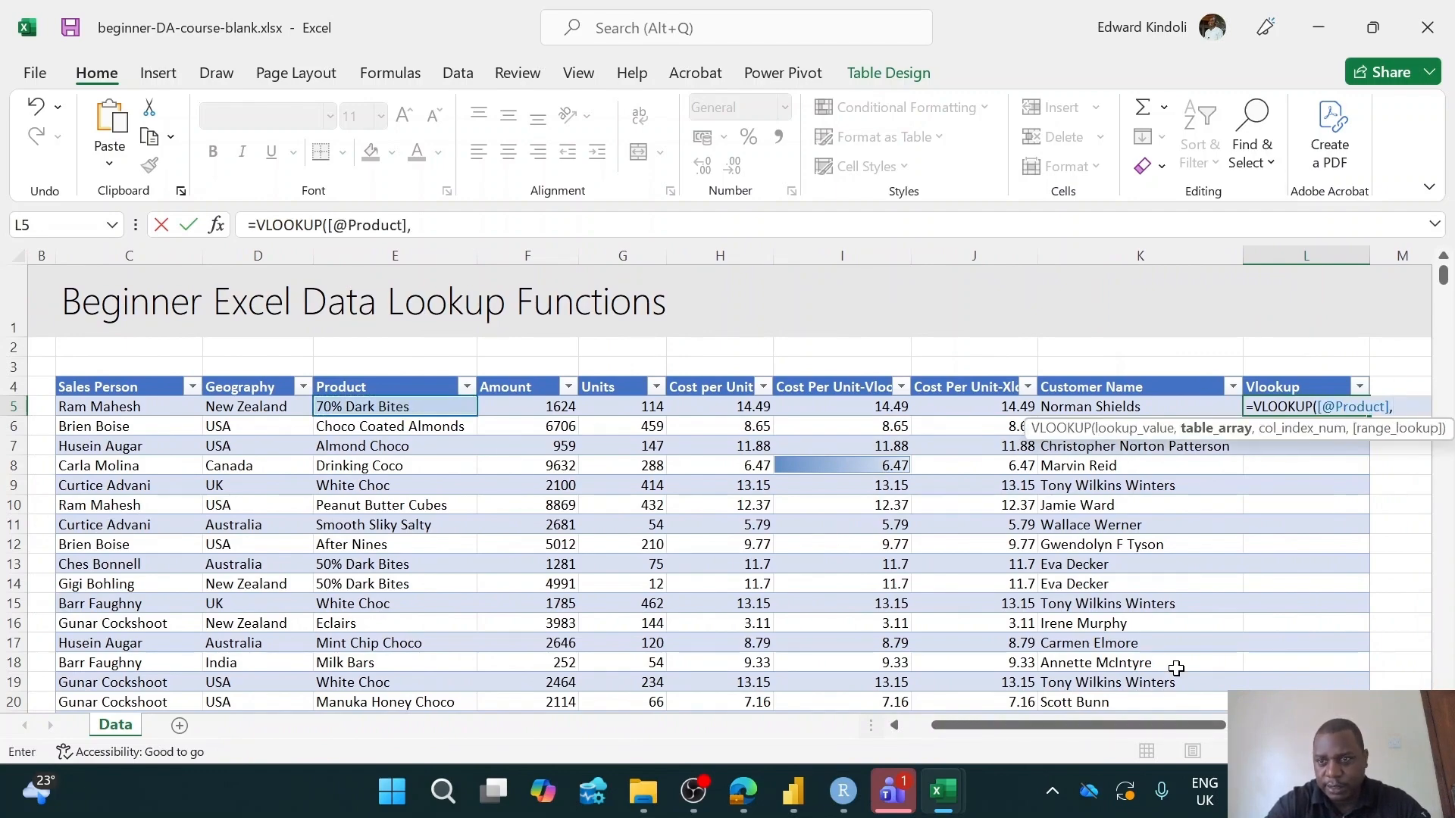
Set the VLOOKUP table array to the Products table
type("pr")
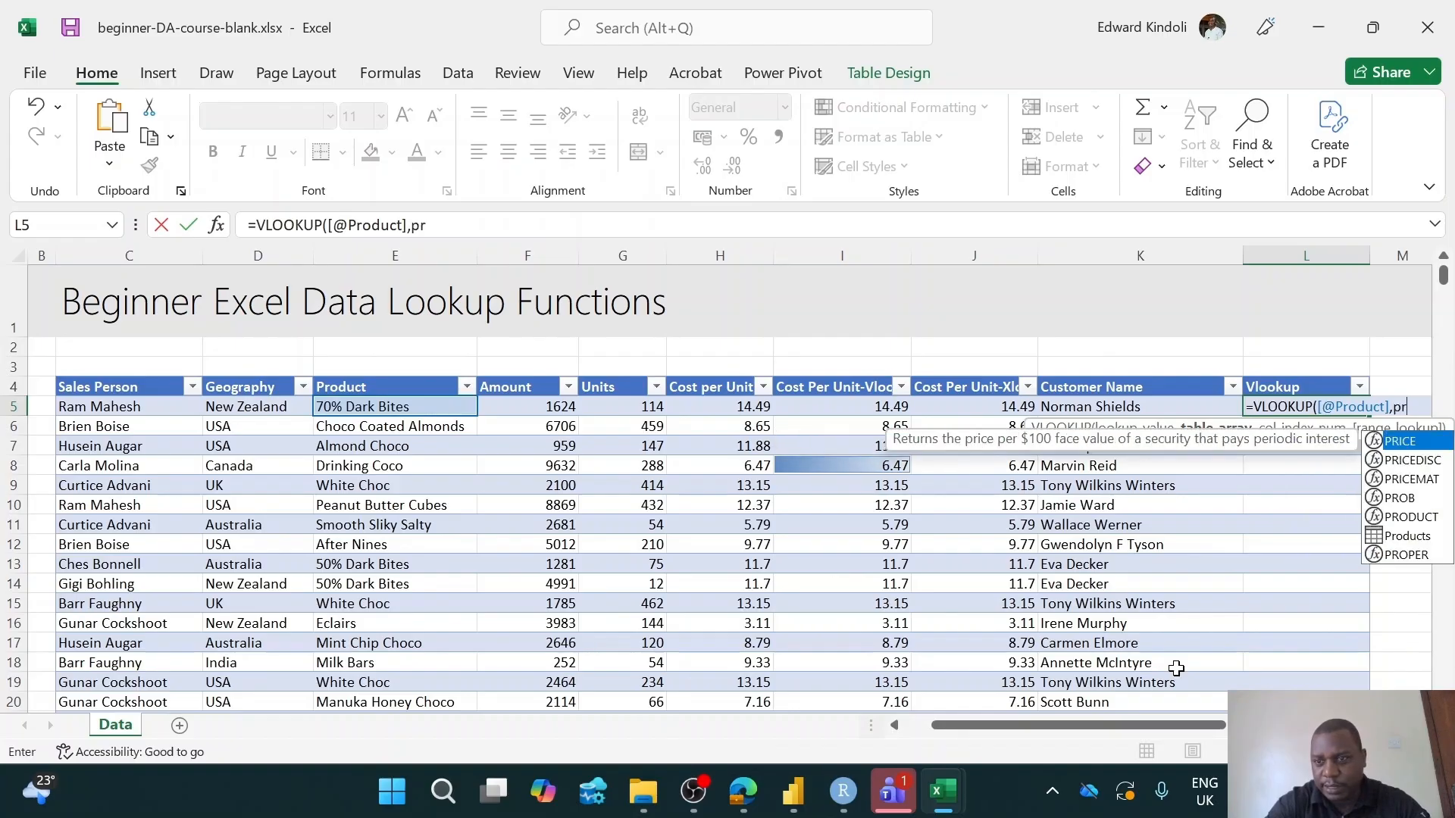
key("Down")
key("Down")
key("Down")
key("Down")
key("Down")
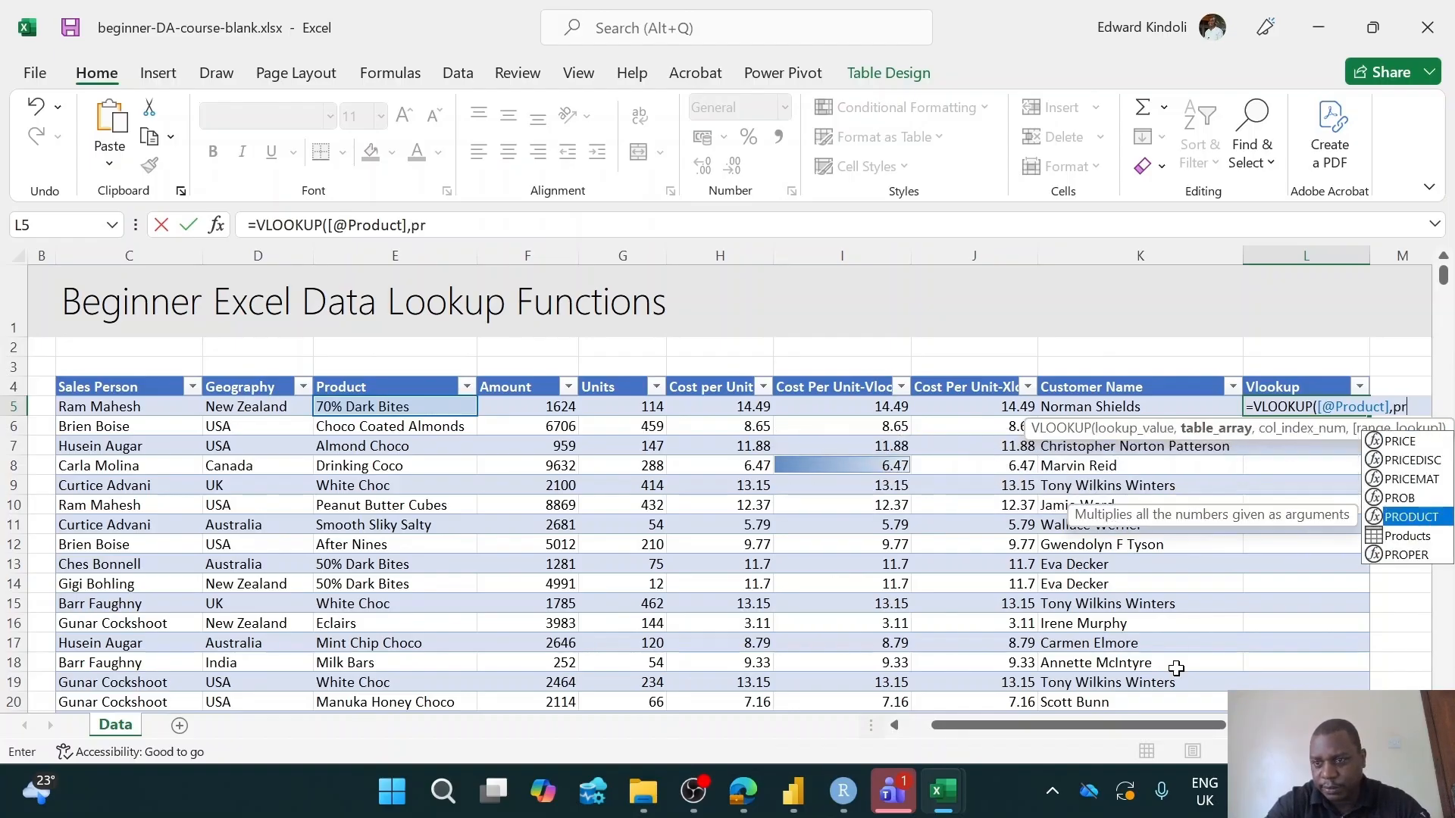
key("Tab")
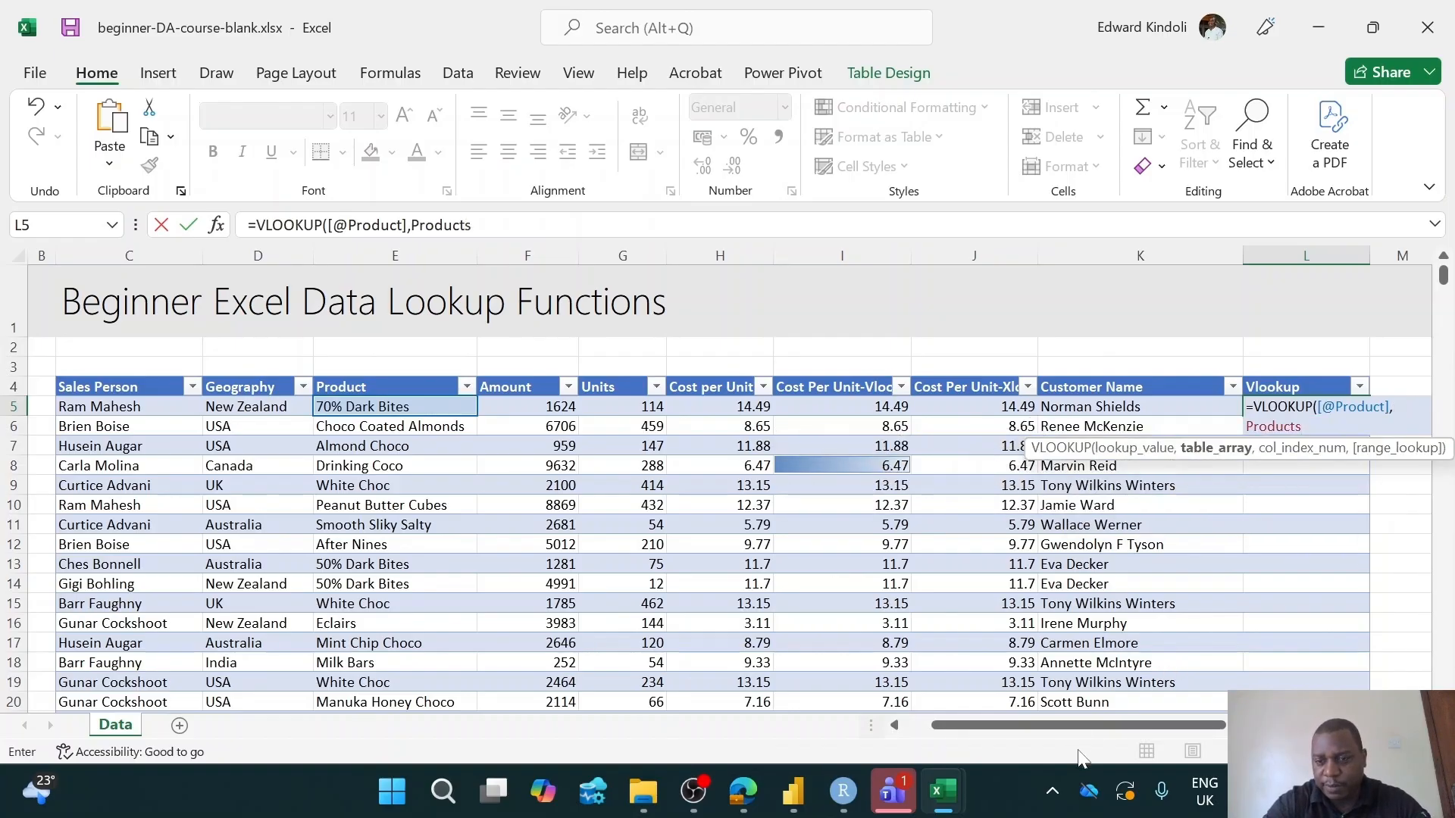
left_click_drag(1105, 727, 1212, 728)
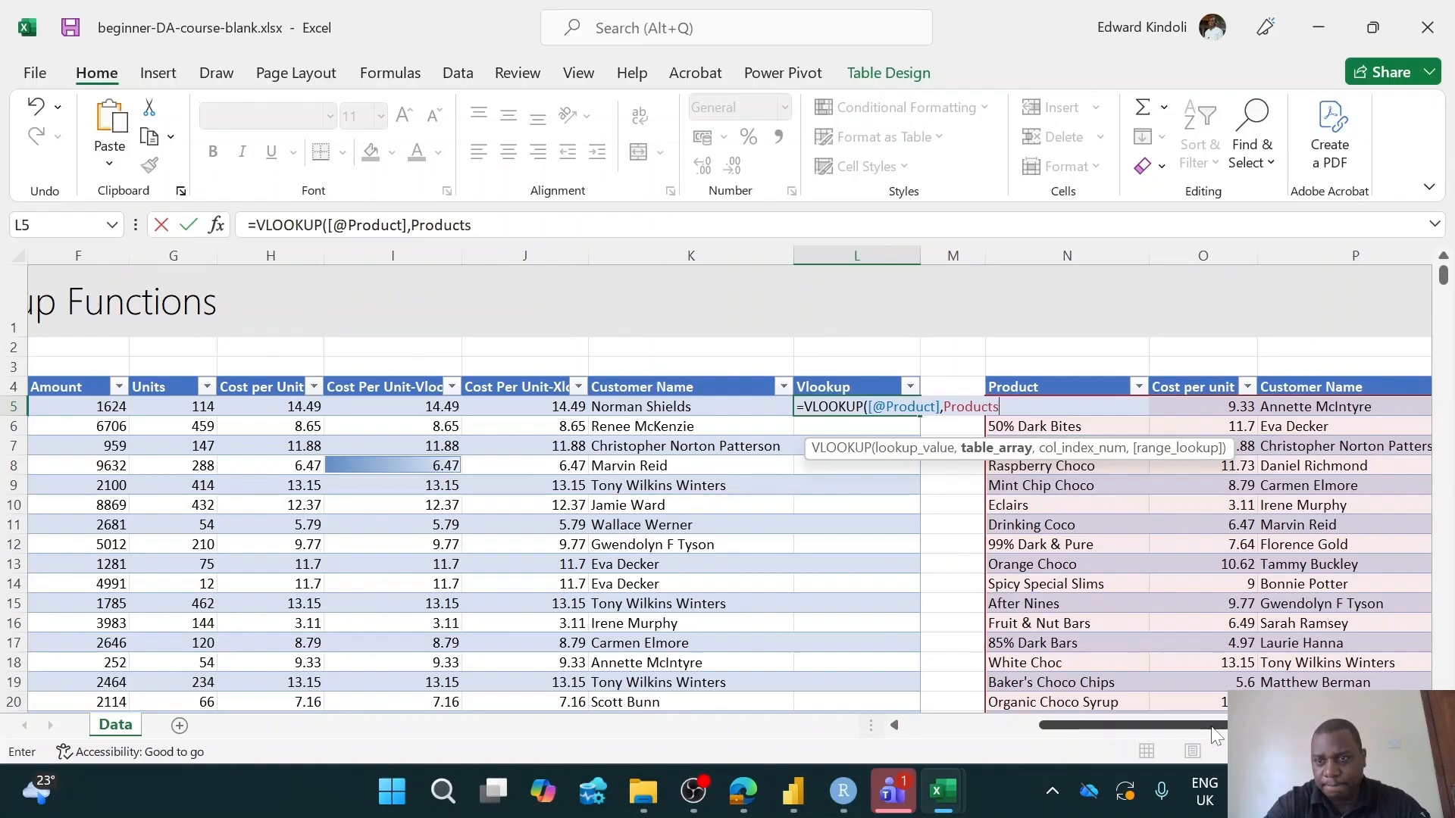
Complete the L5 VLOOKUP formula with column index 2 and FALSE for an exact match
type(",2")
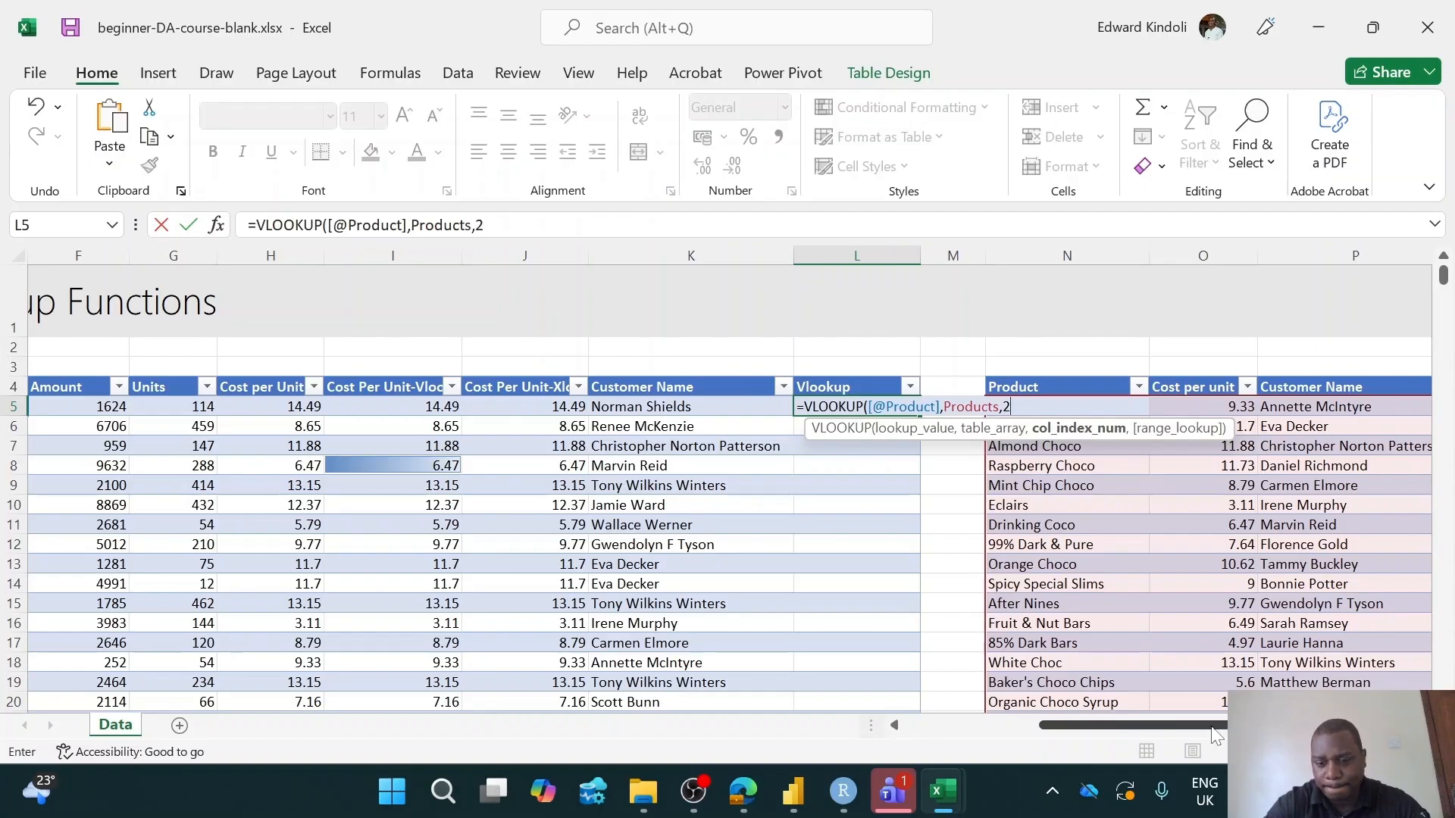
type(",")
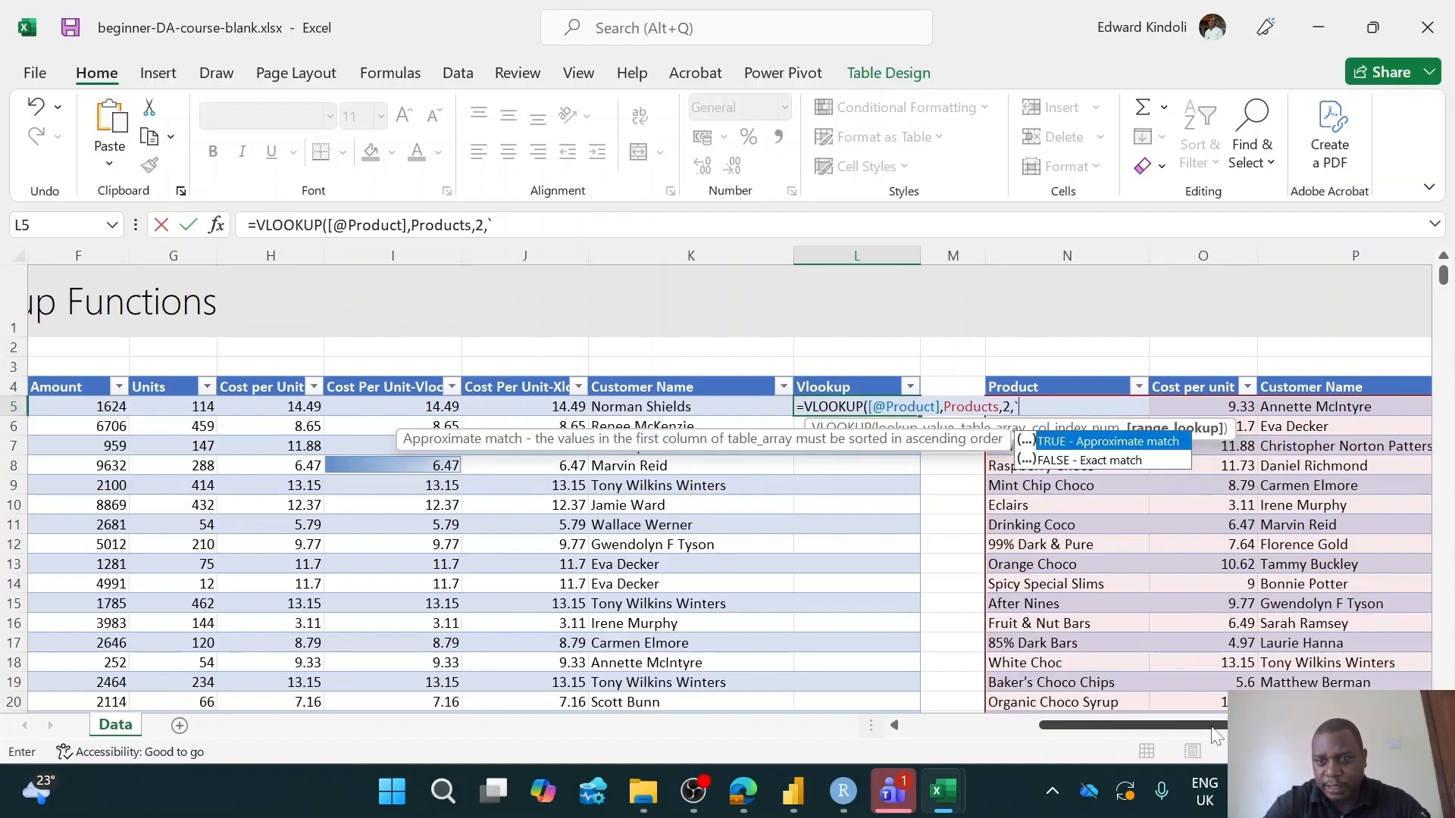
key("Down")
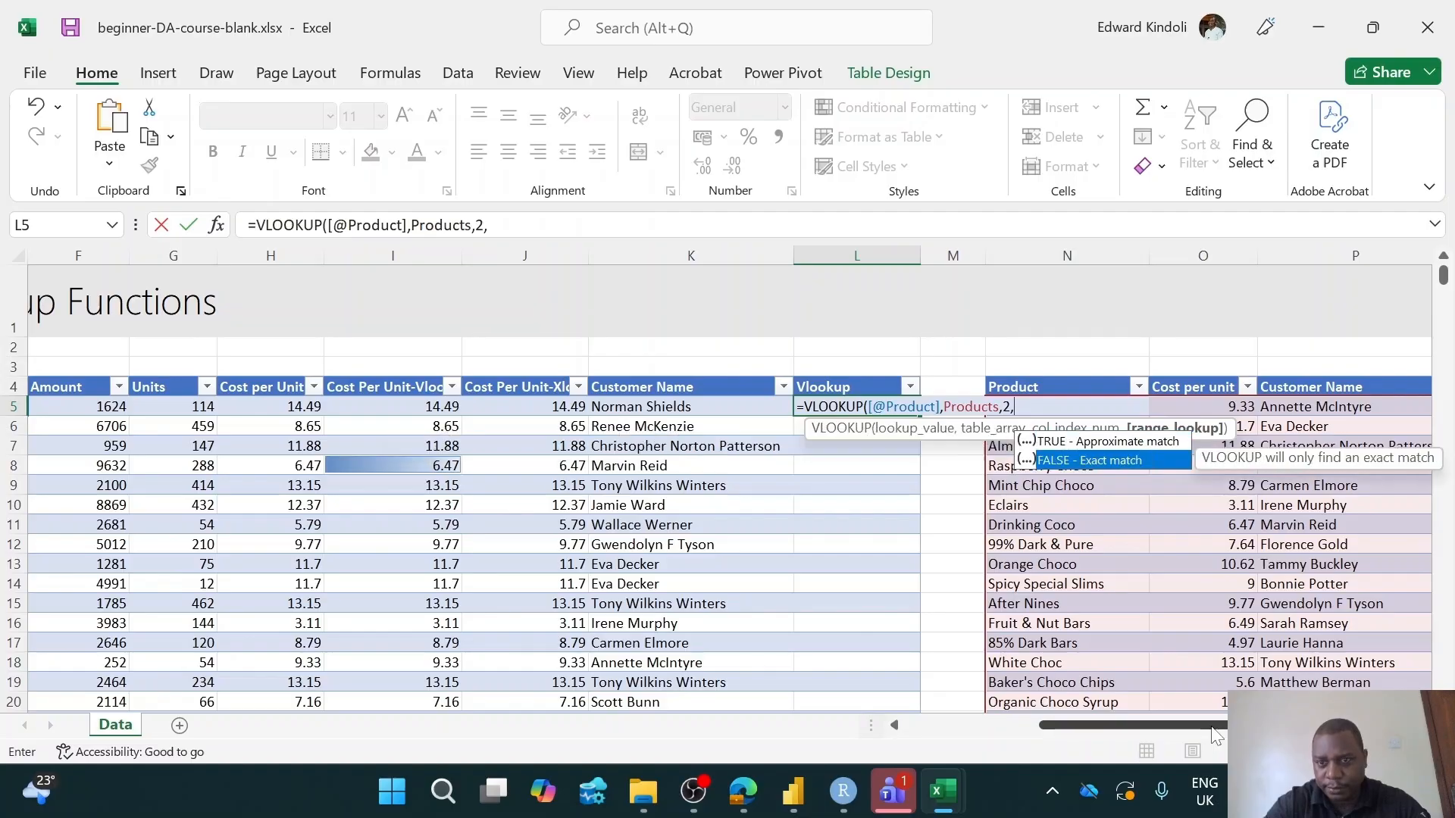
key("Tab")
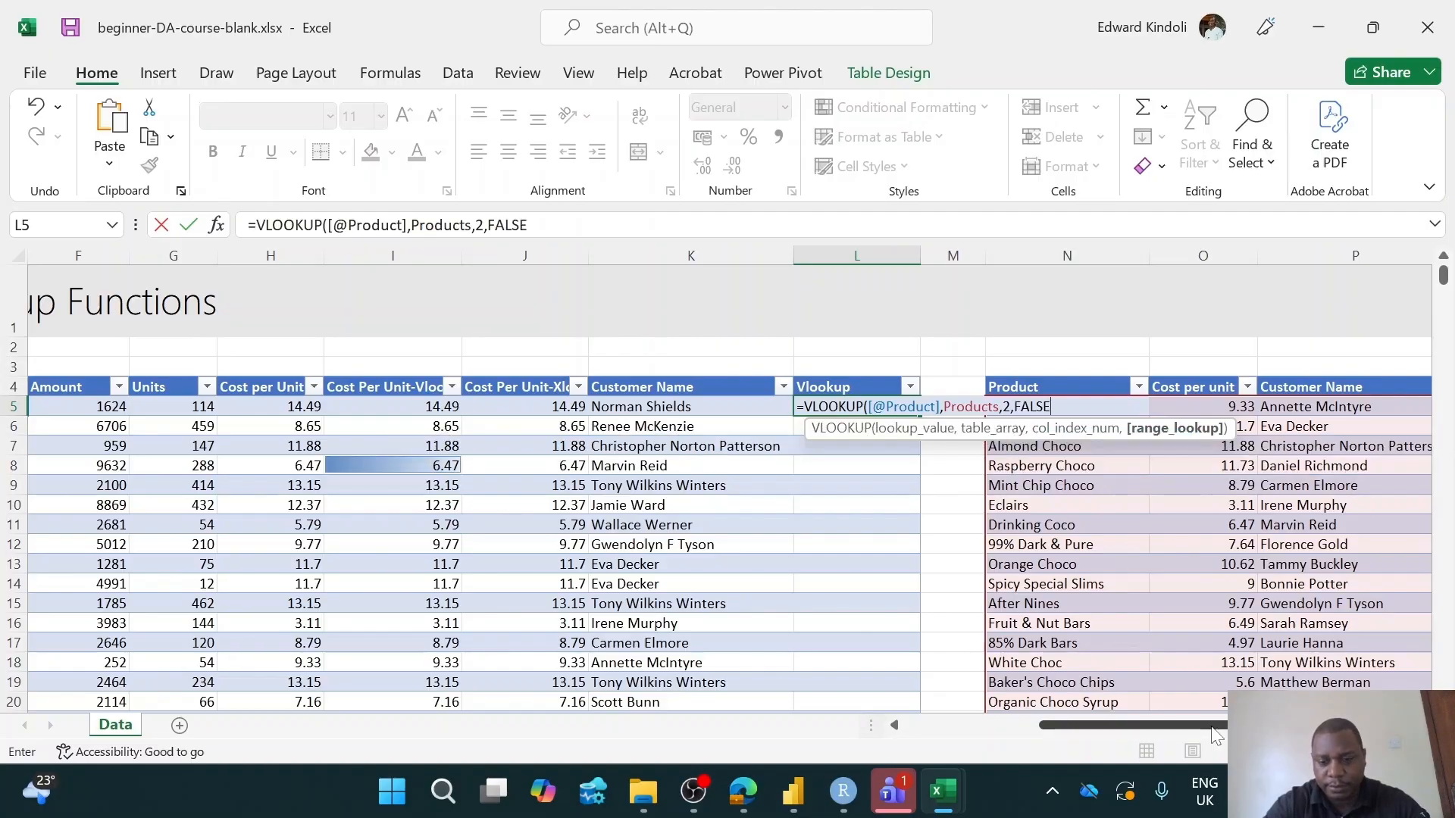
key("Return")
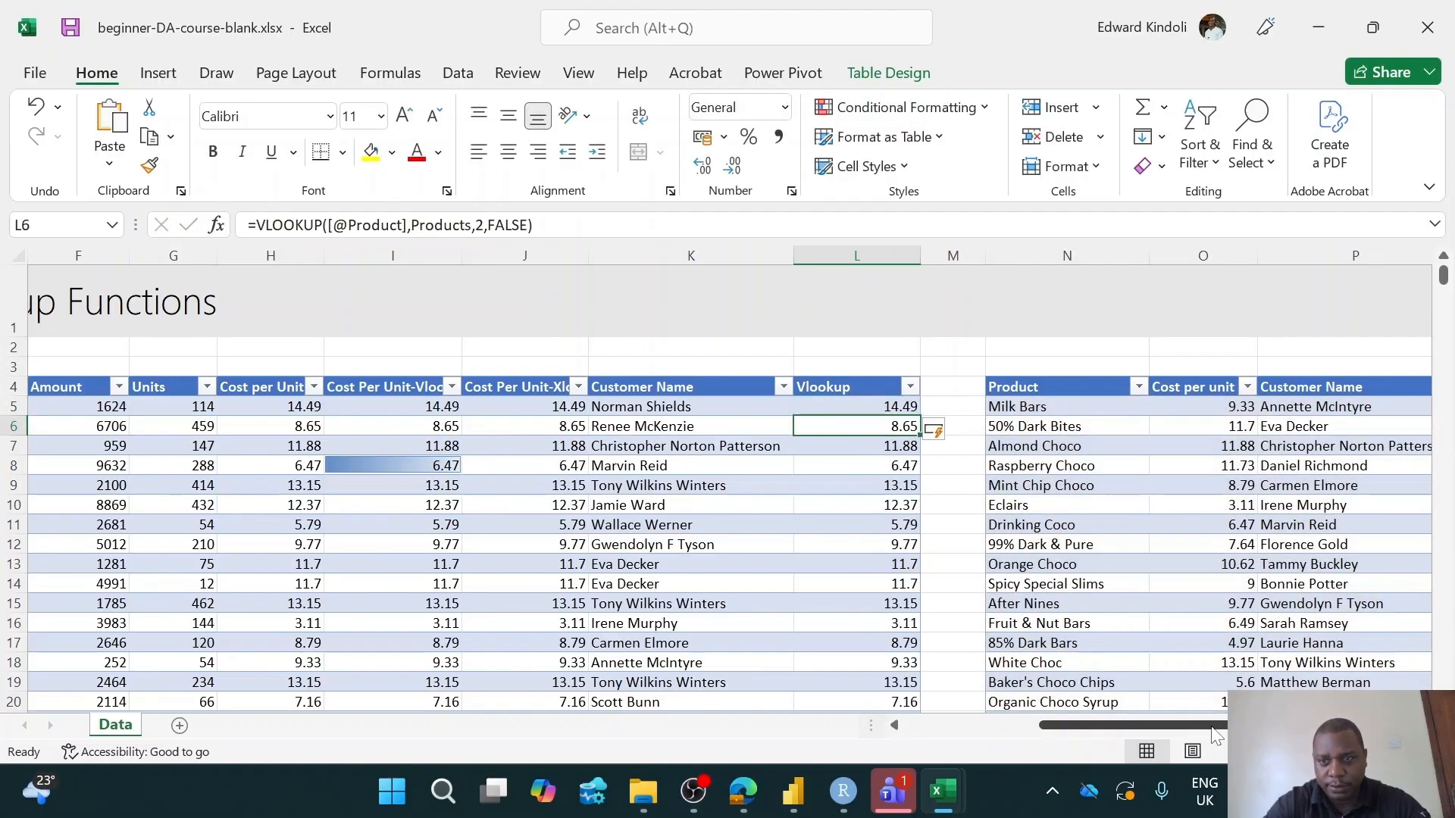
Change the column index in the L5 VLOOKUP formula to 3 and widen column L for the customer names
left_click(869, 404)
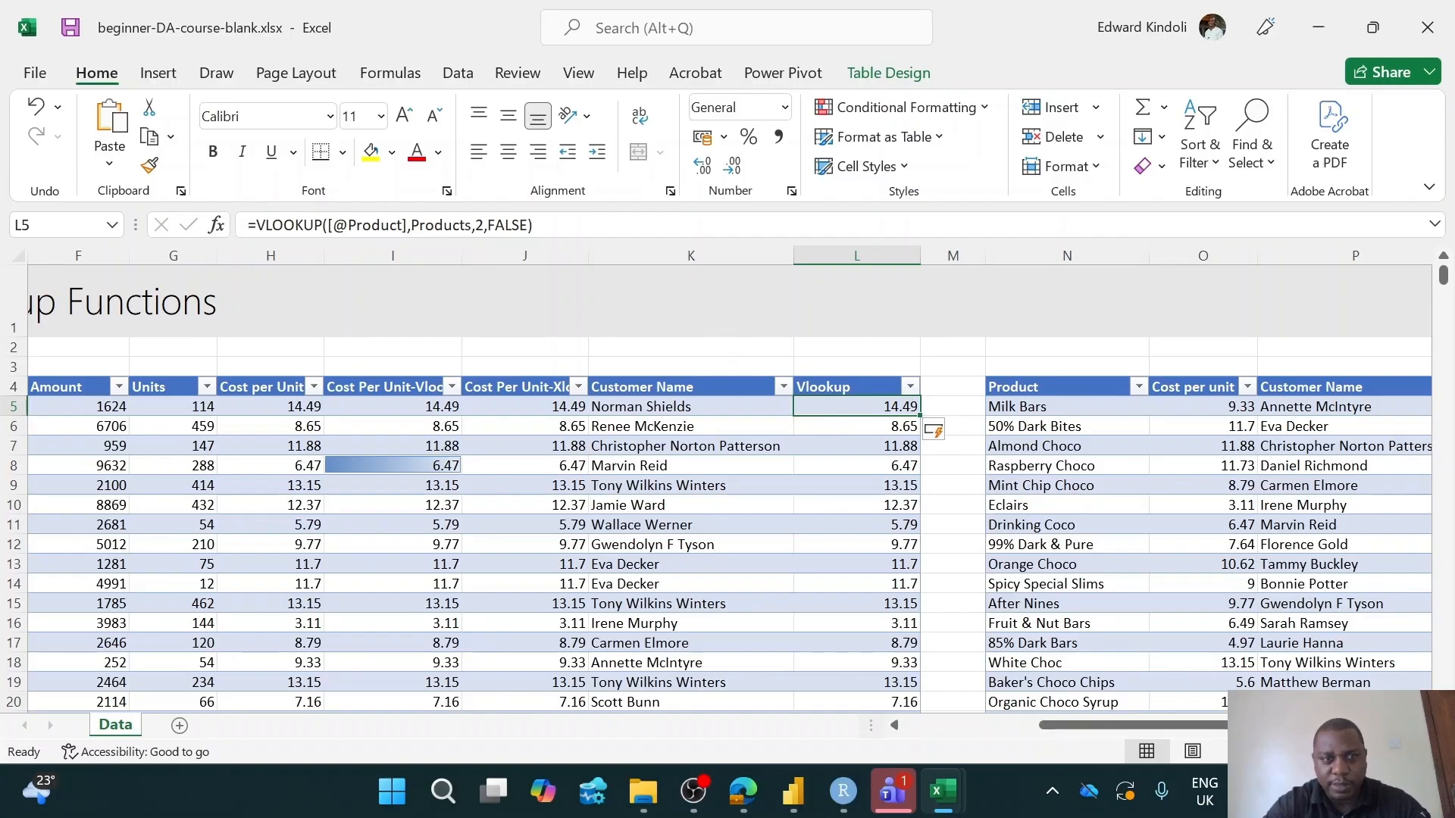
left_click(480, 226)
key("BackSpace")
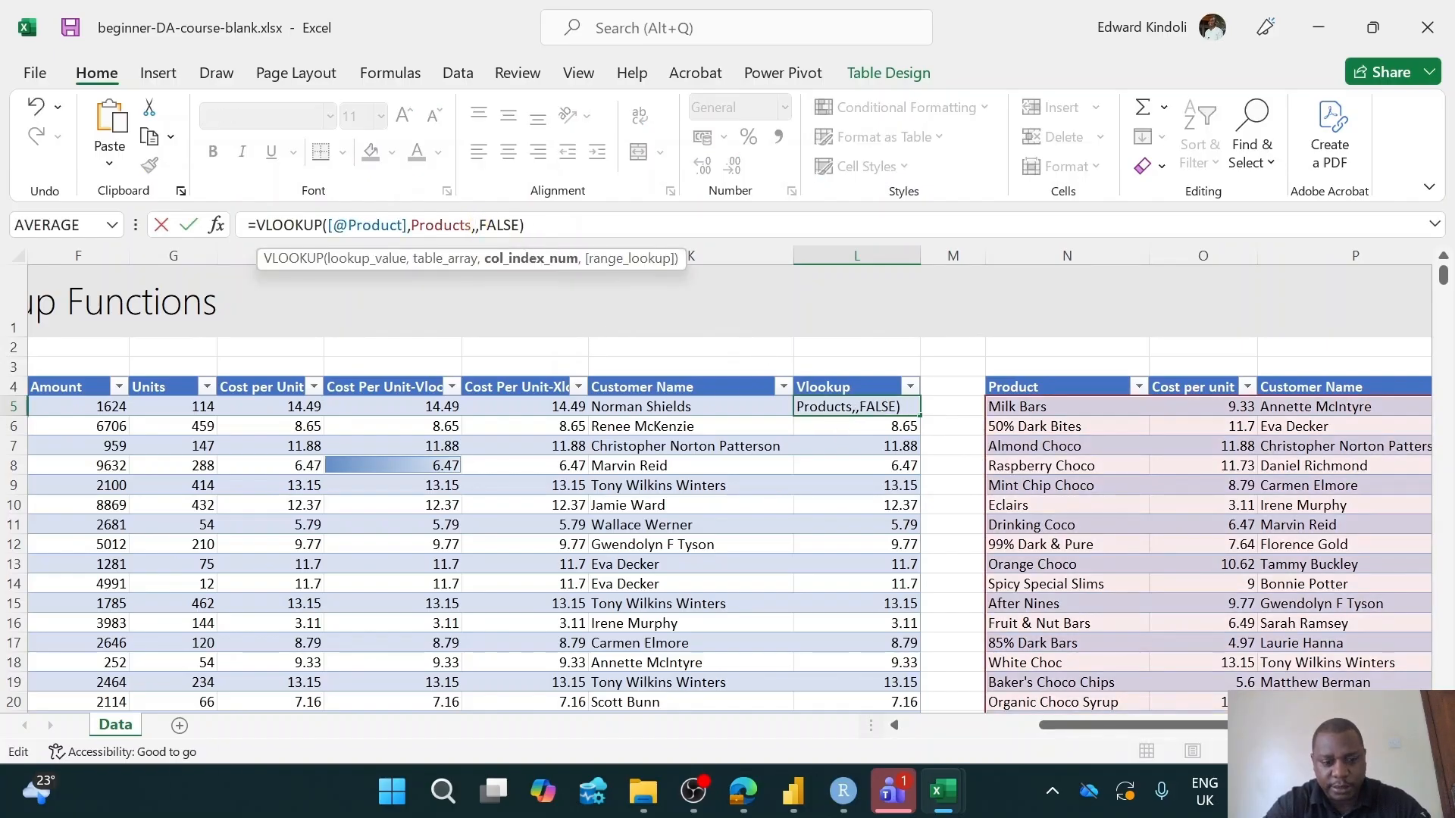
type("3")
key("Return")
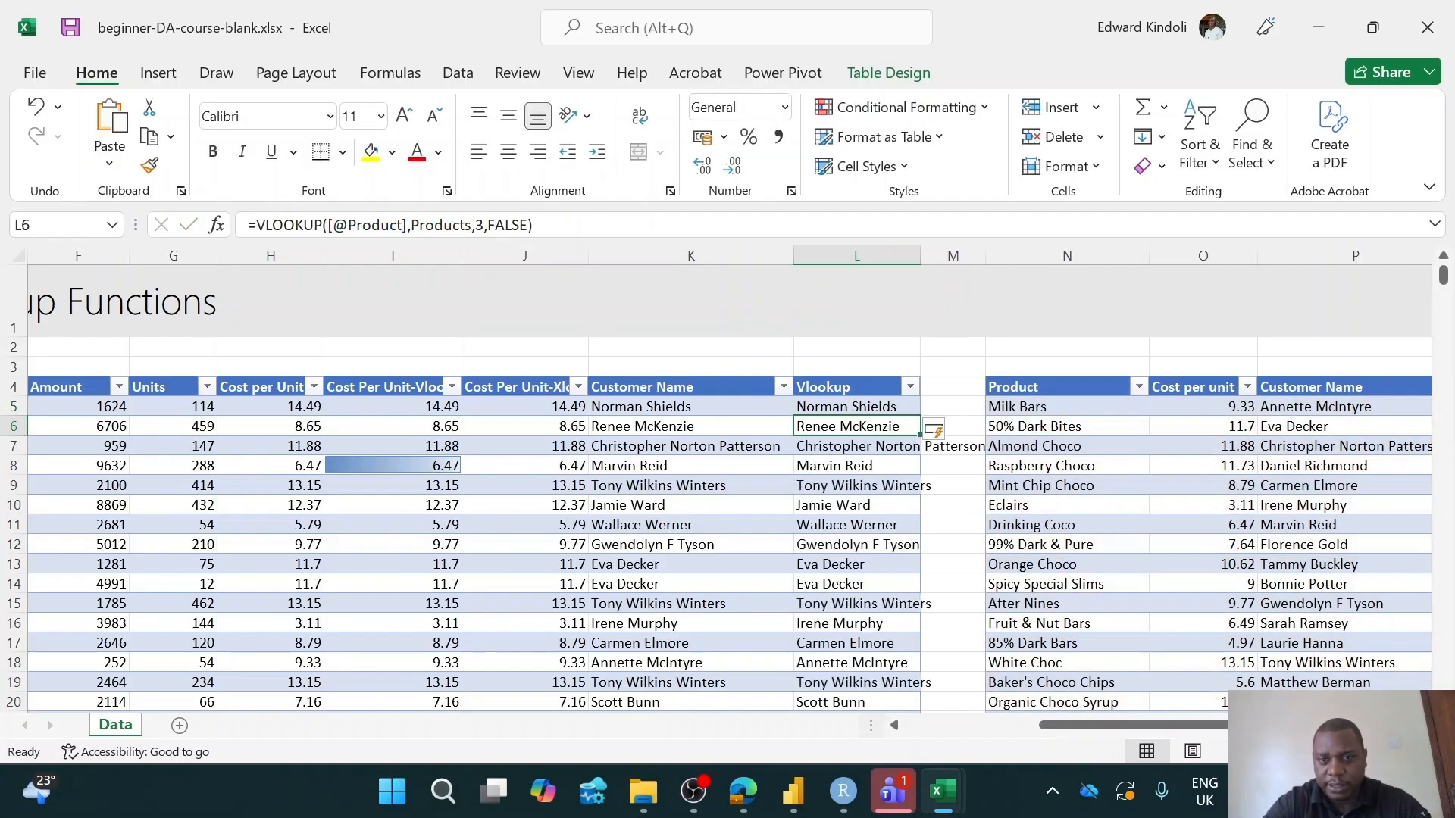
left_click_drag(926, 266, 953, 266)
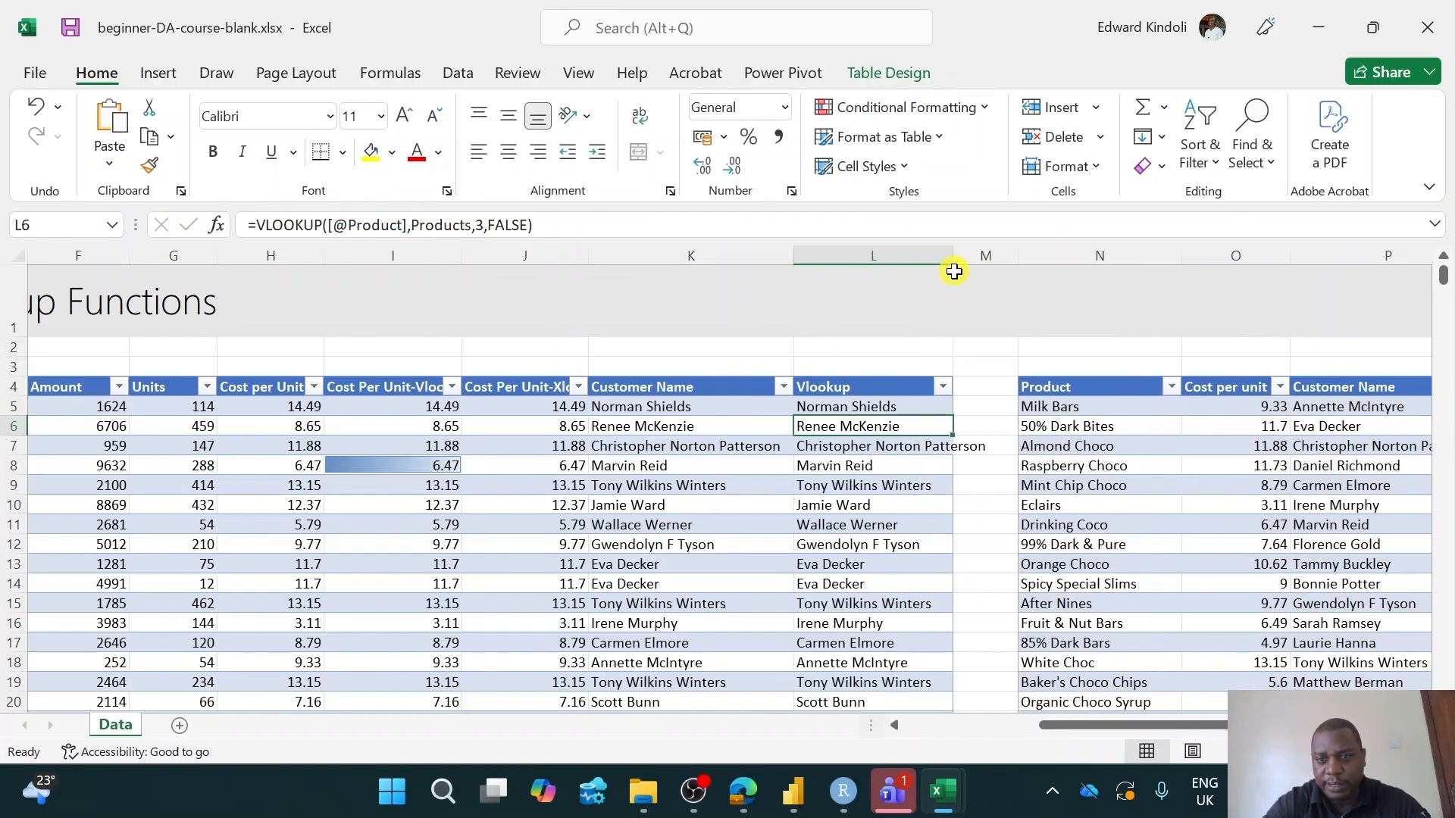
Count the Products table's columns up to Customer Name and compare that position with the column index in the L5 formula
left_click(1083, 390)
left_click(1231, 389)
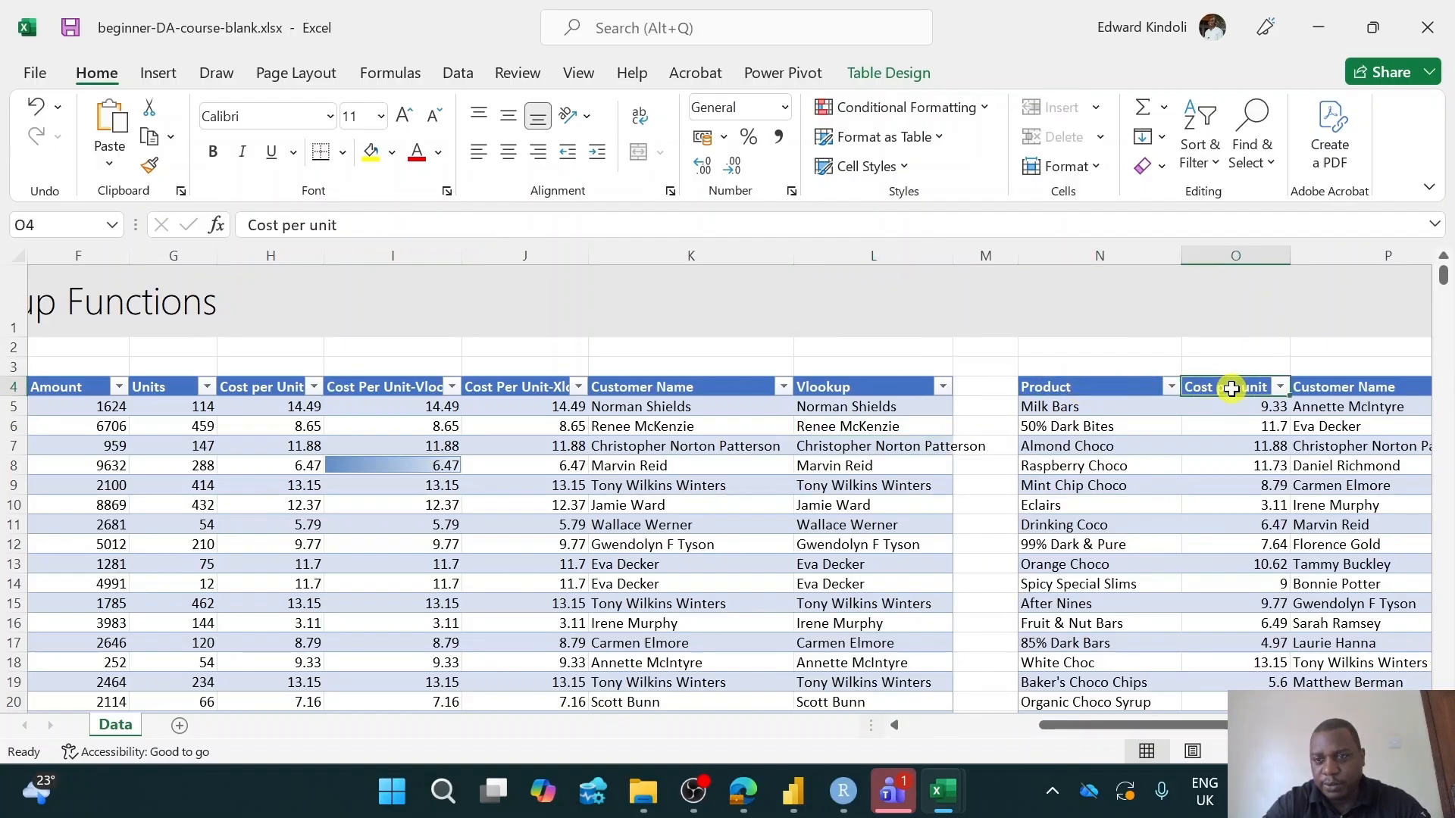
left_click(1349, 390)
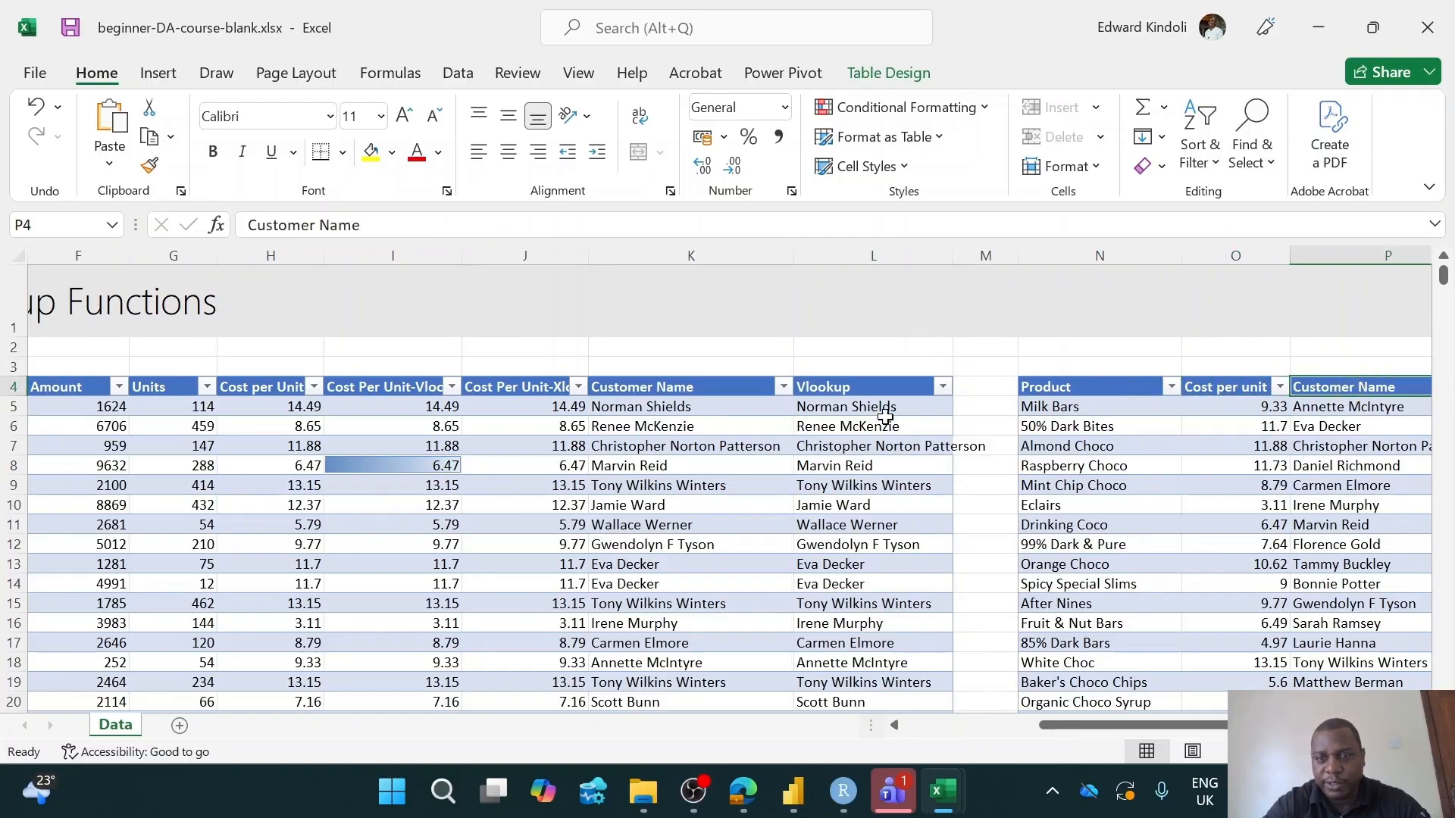
left_click(818, 408)
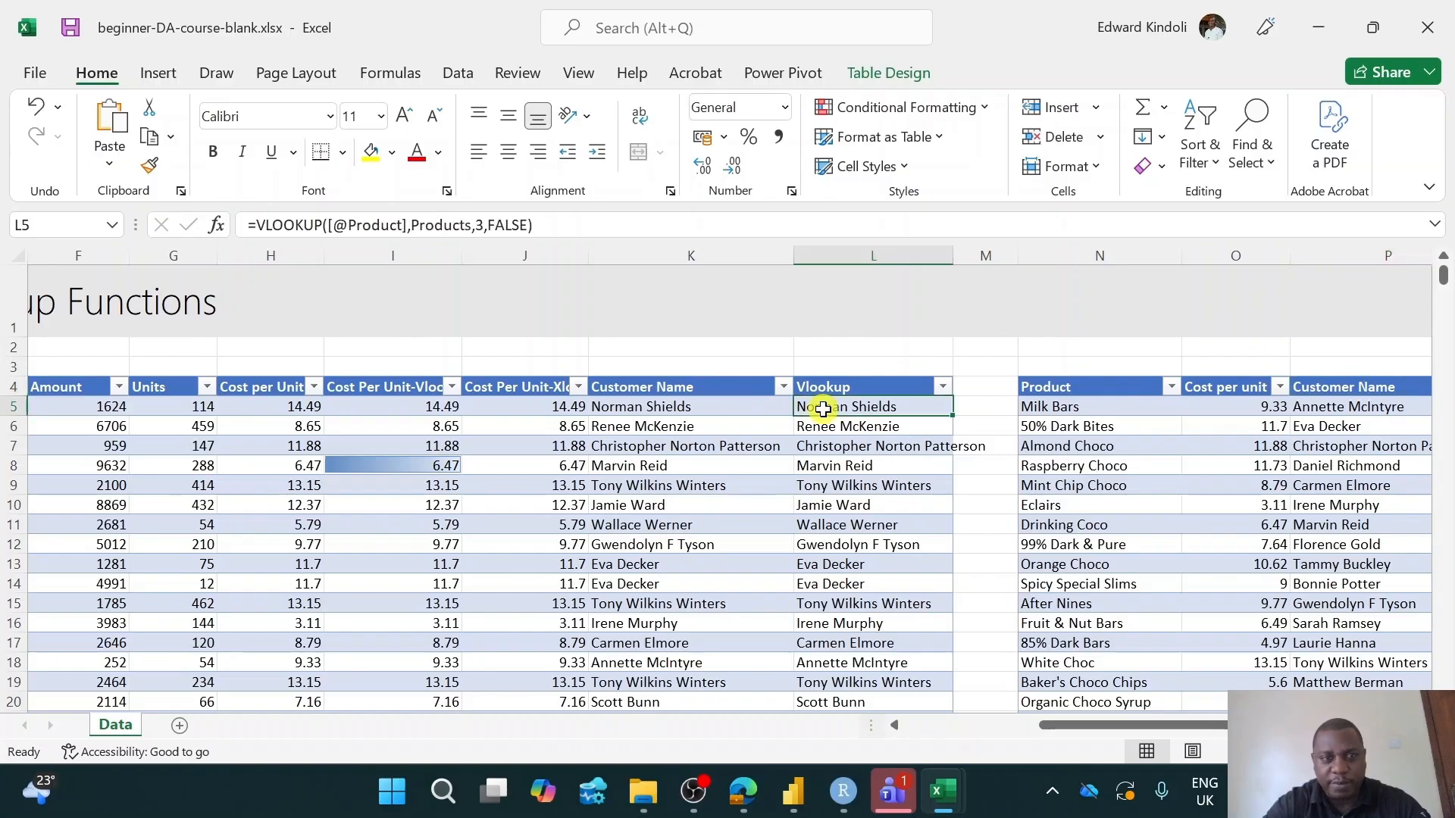
left_click(482, 224)
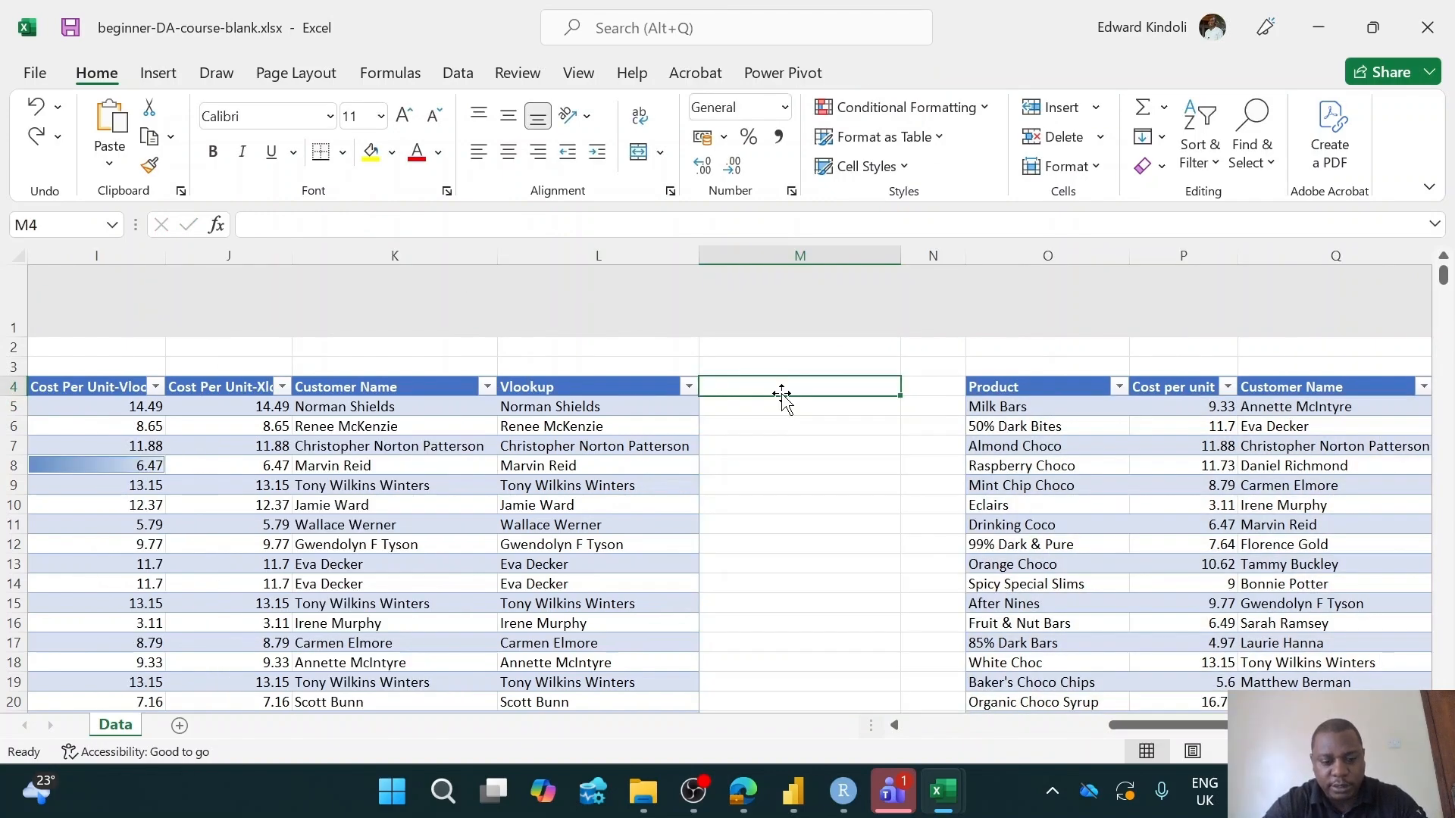
type("Xlookup")
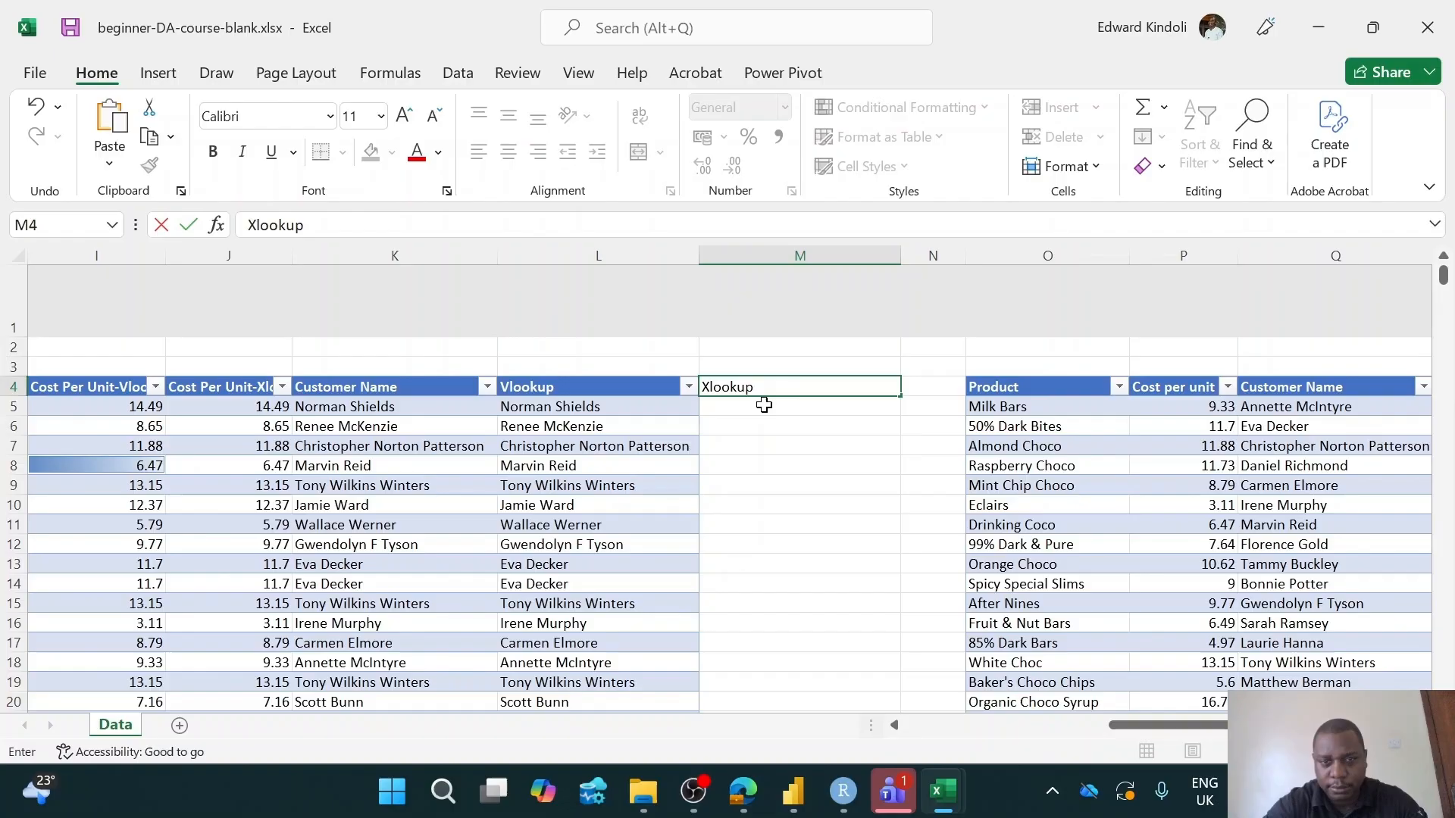
key("Return")
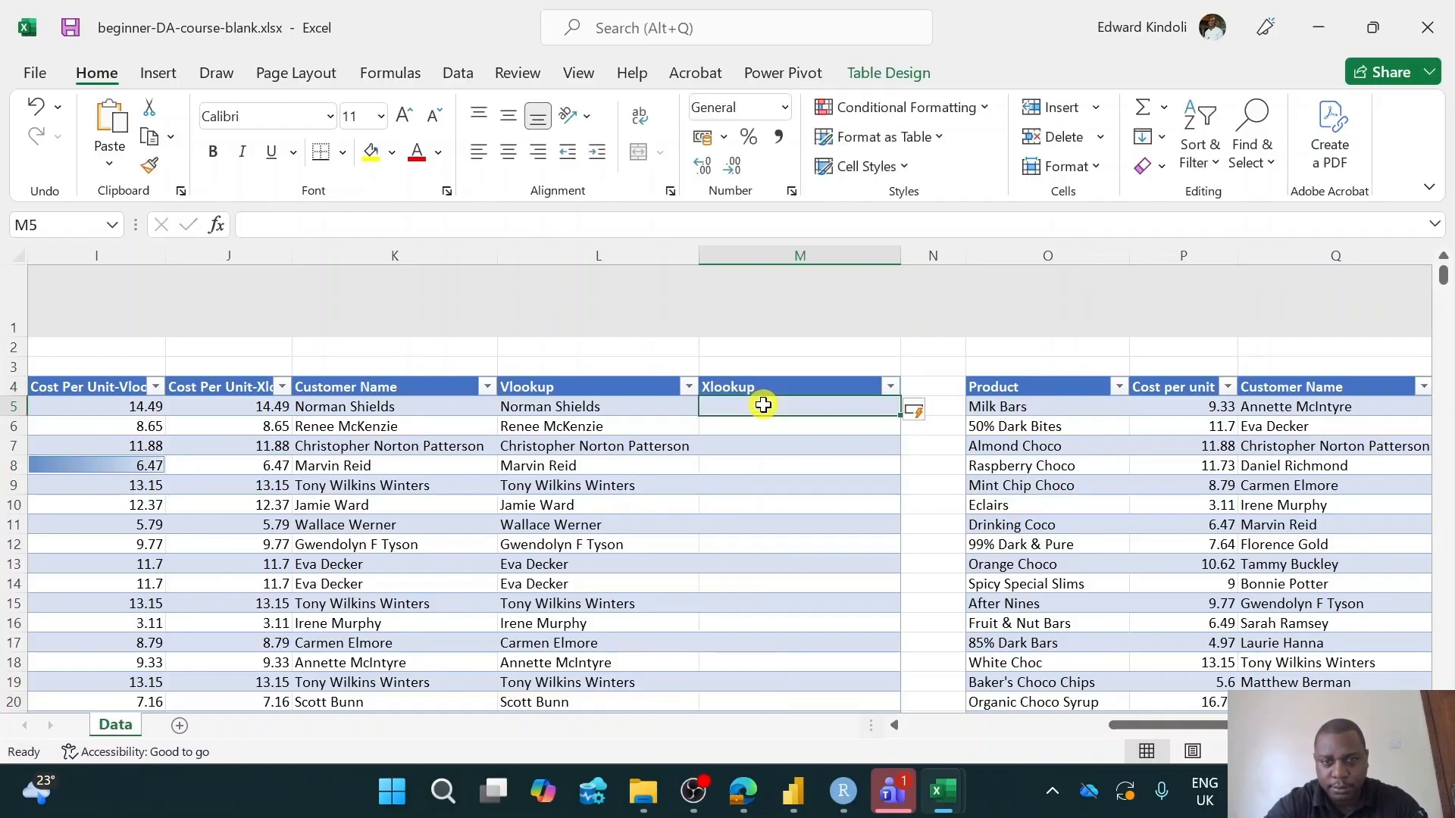
type("=xl")
key("Tab")
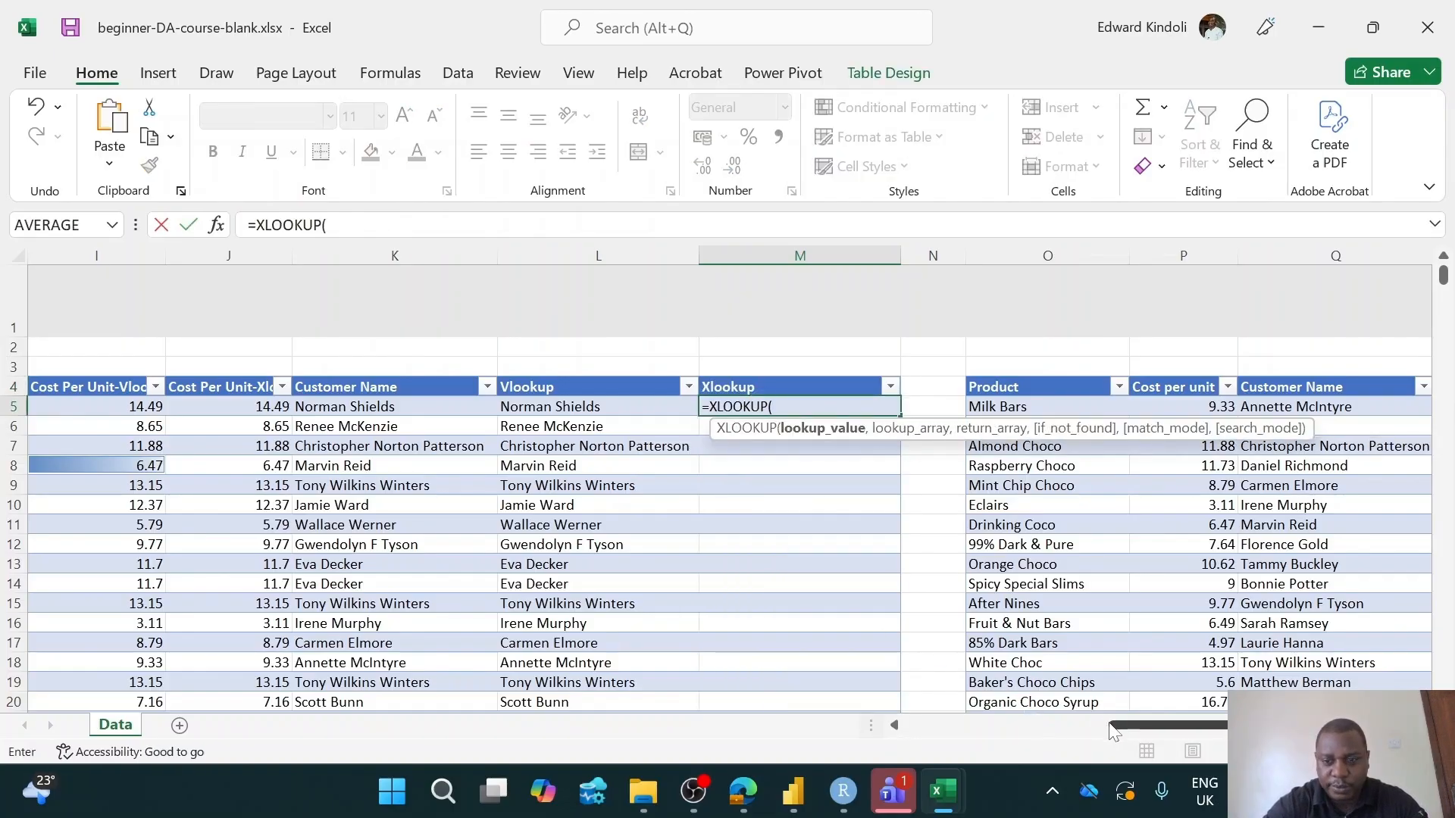
left_click_drag(1119, 726, 940, 733)
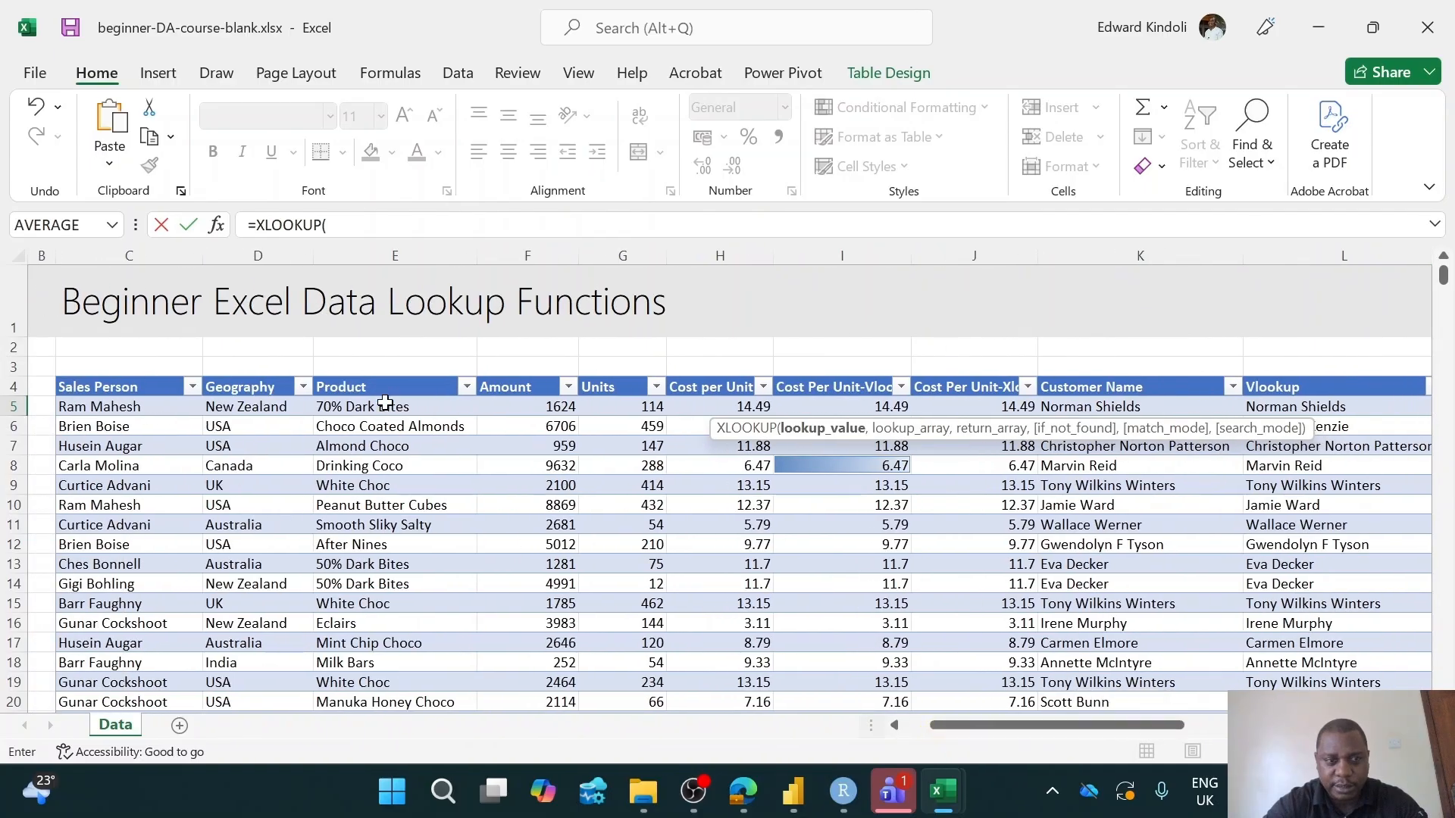
left_click(383, 406)
type(",")
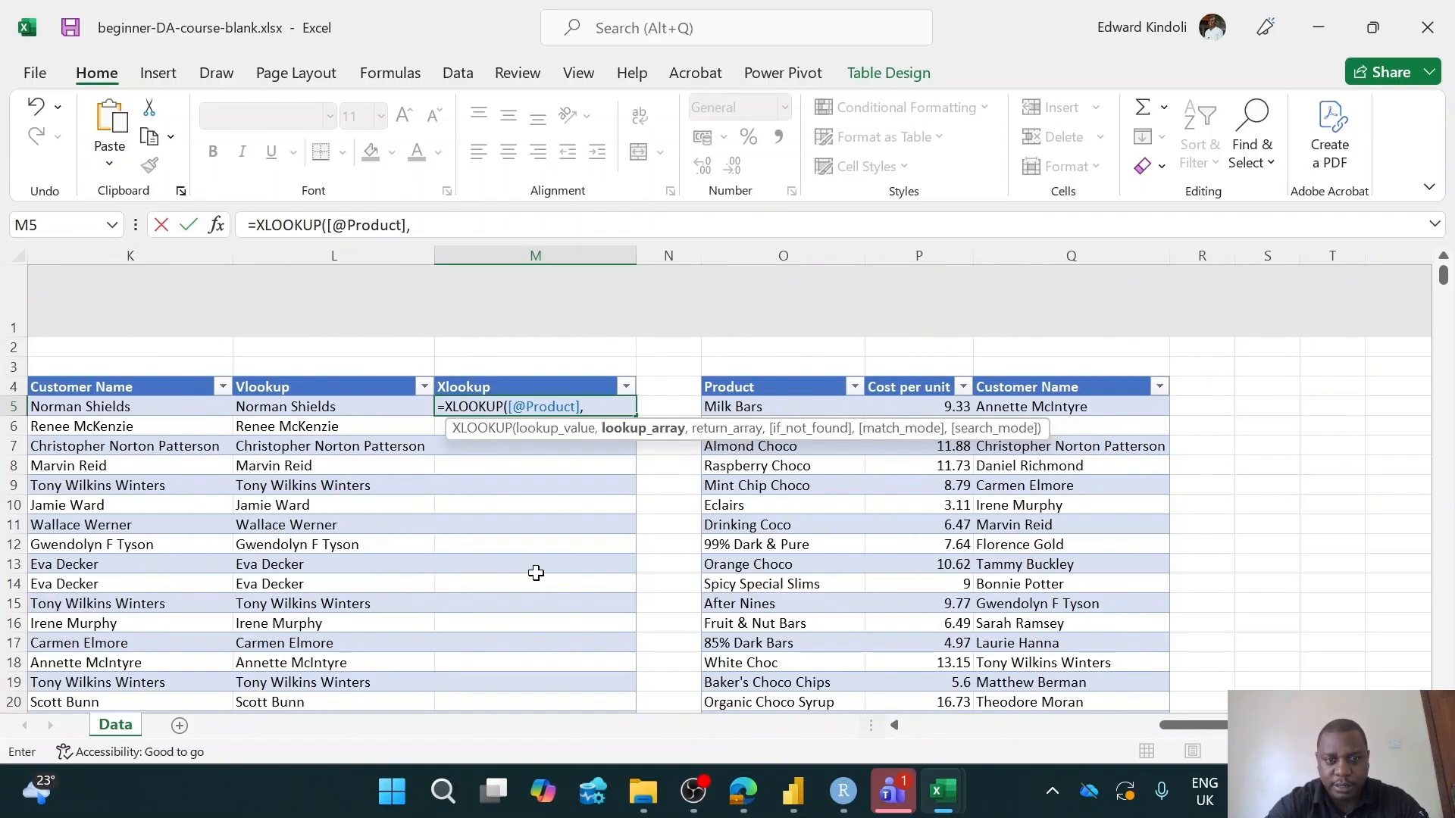
type("p")
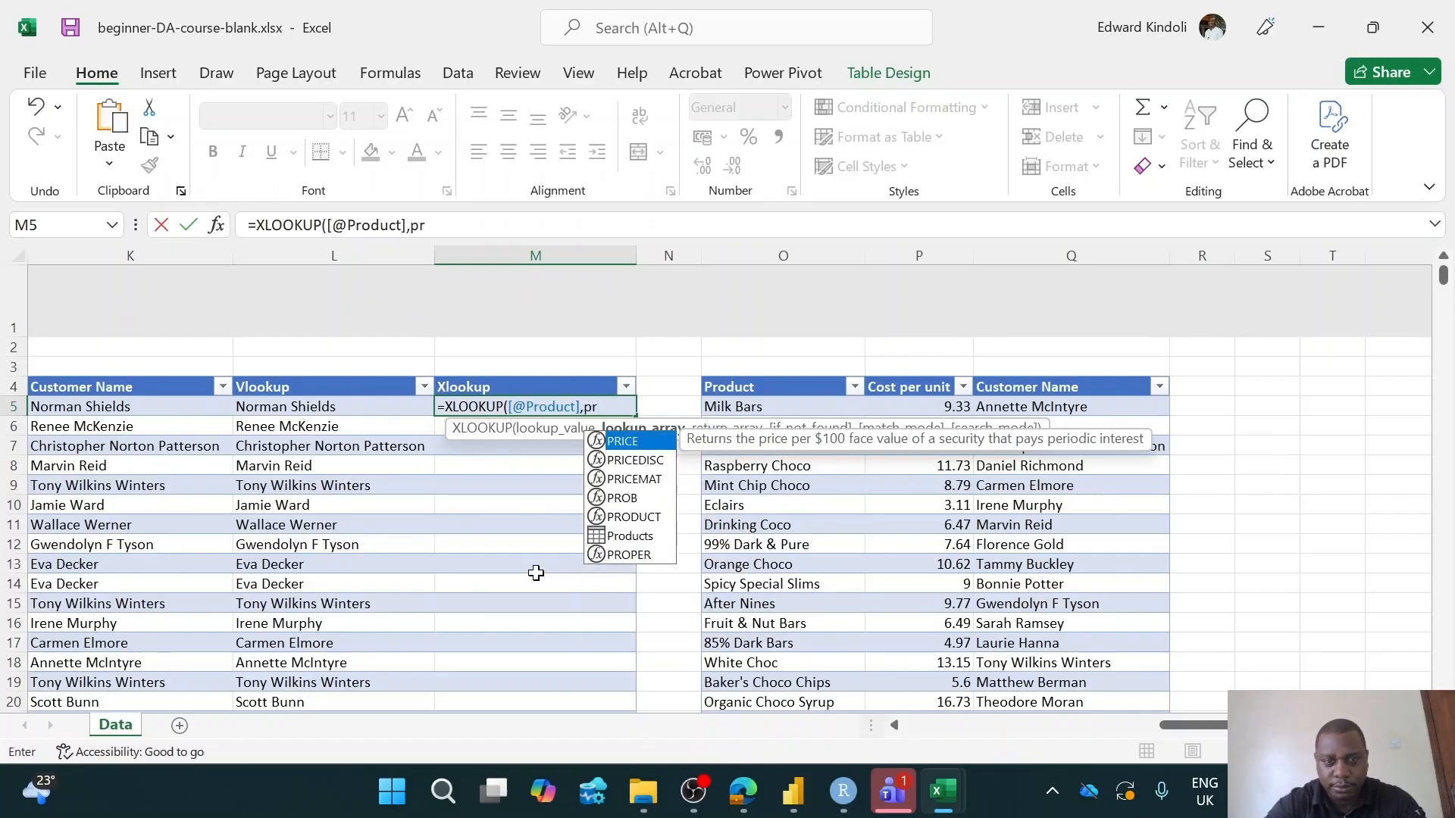
type("r")
key("Down")
key("Down")
key("Down")
key("Down")
key("Tab")
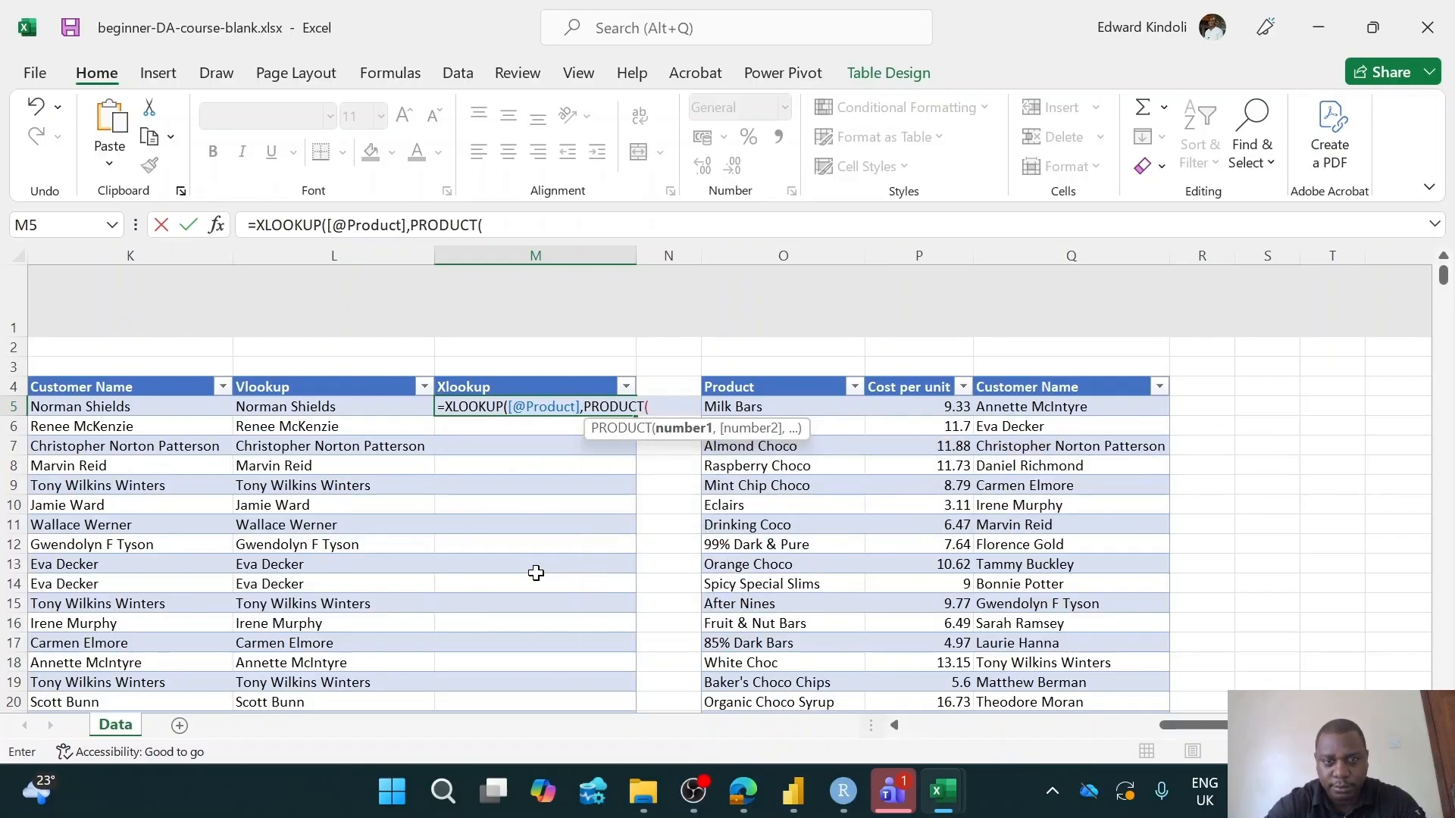
key("BackSpace")
key("BackSpace")
key("BackSpace")
key("BackSpace")
key("BackSpace")
key("BackSpace")
key("BackSpace")
key("BackSpace")
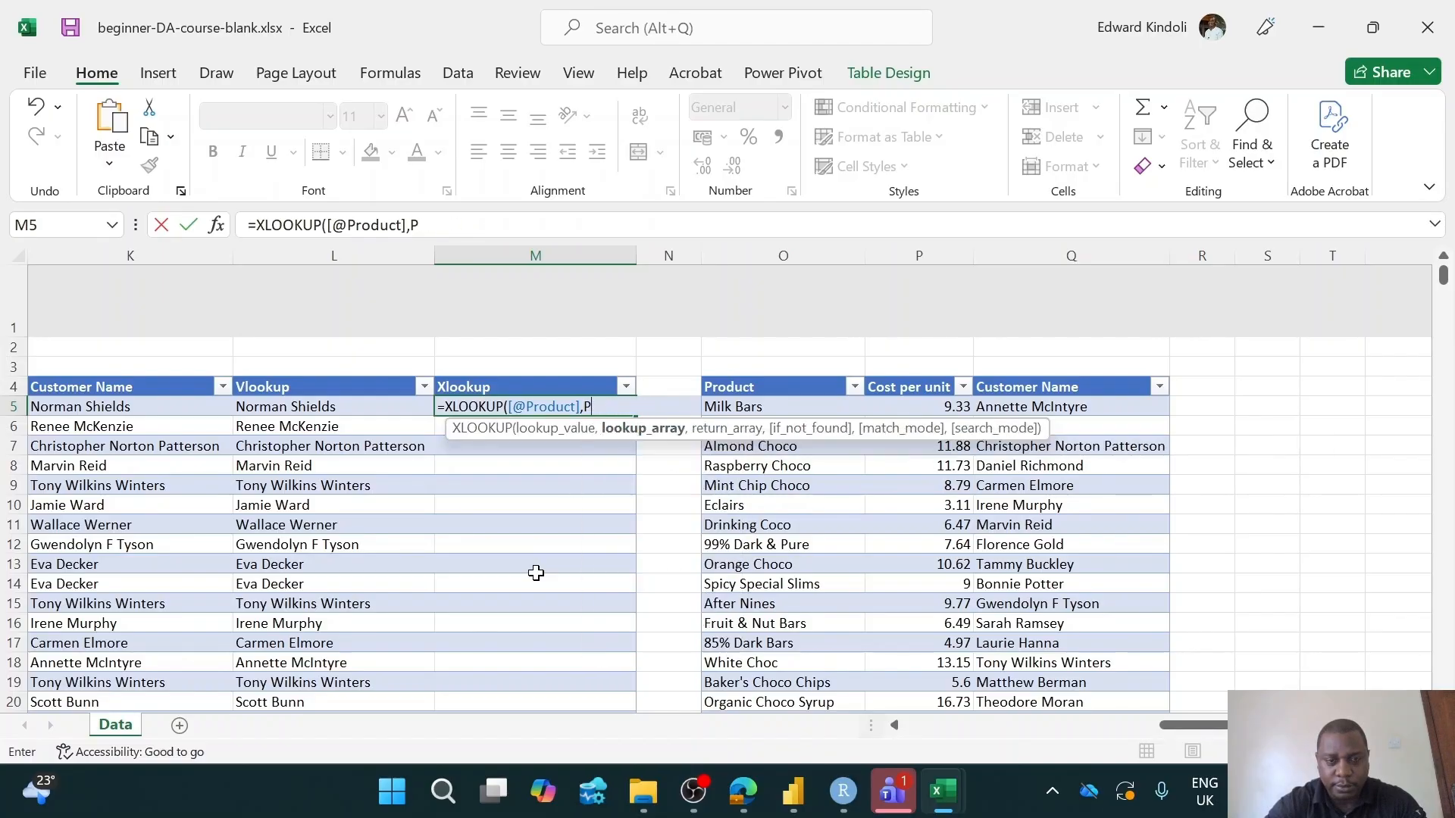
Set Products[Product] as the lookup array of the XLOOKUP formula in M5
type("pr")
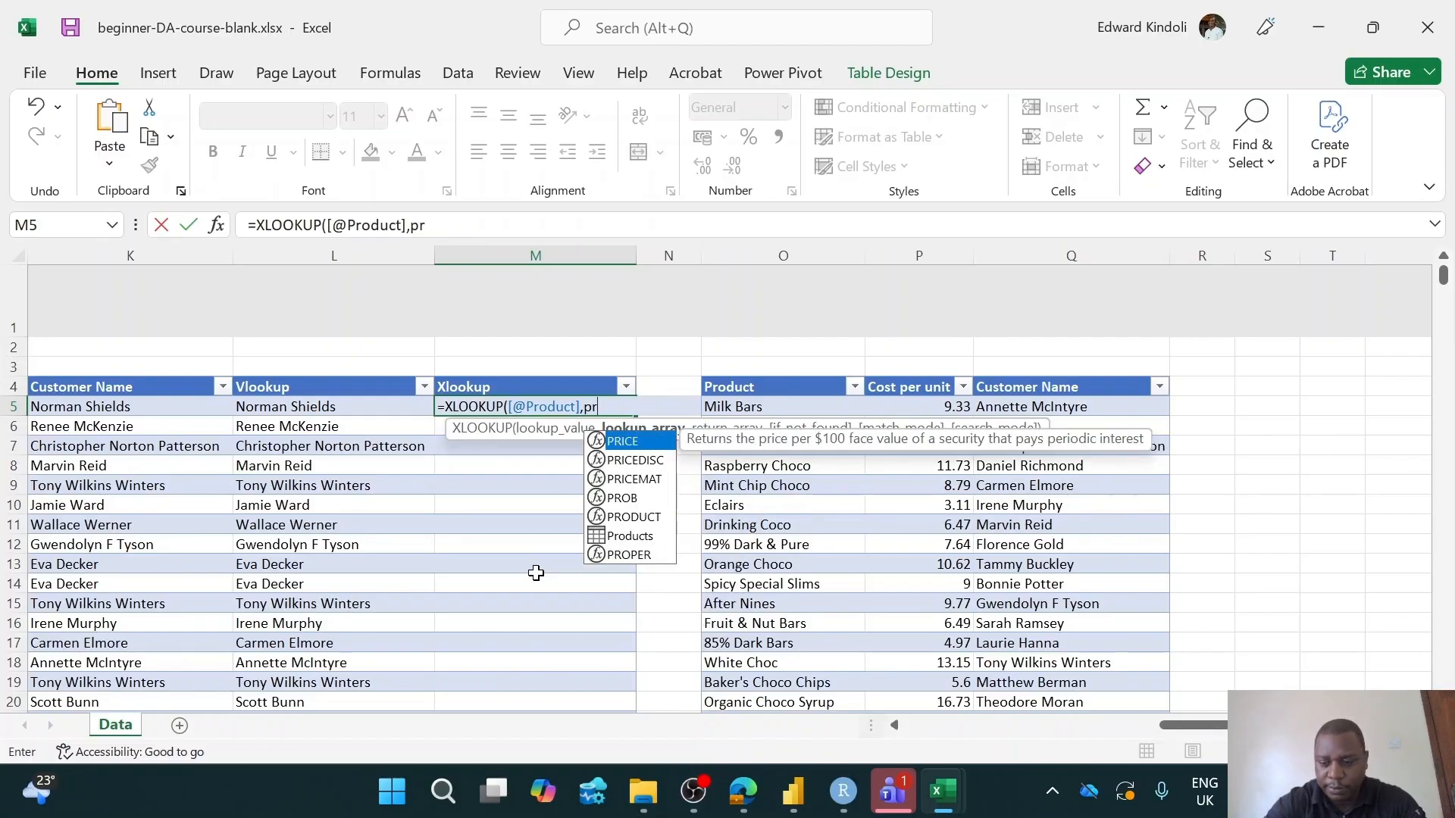
key("Down")
key("Down")
key("Down")
key("Down")
key("Down")
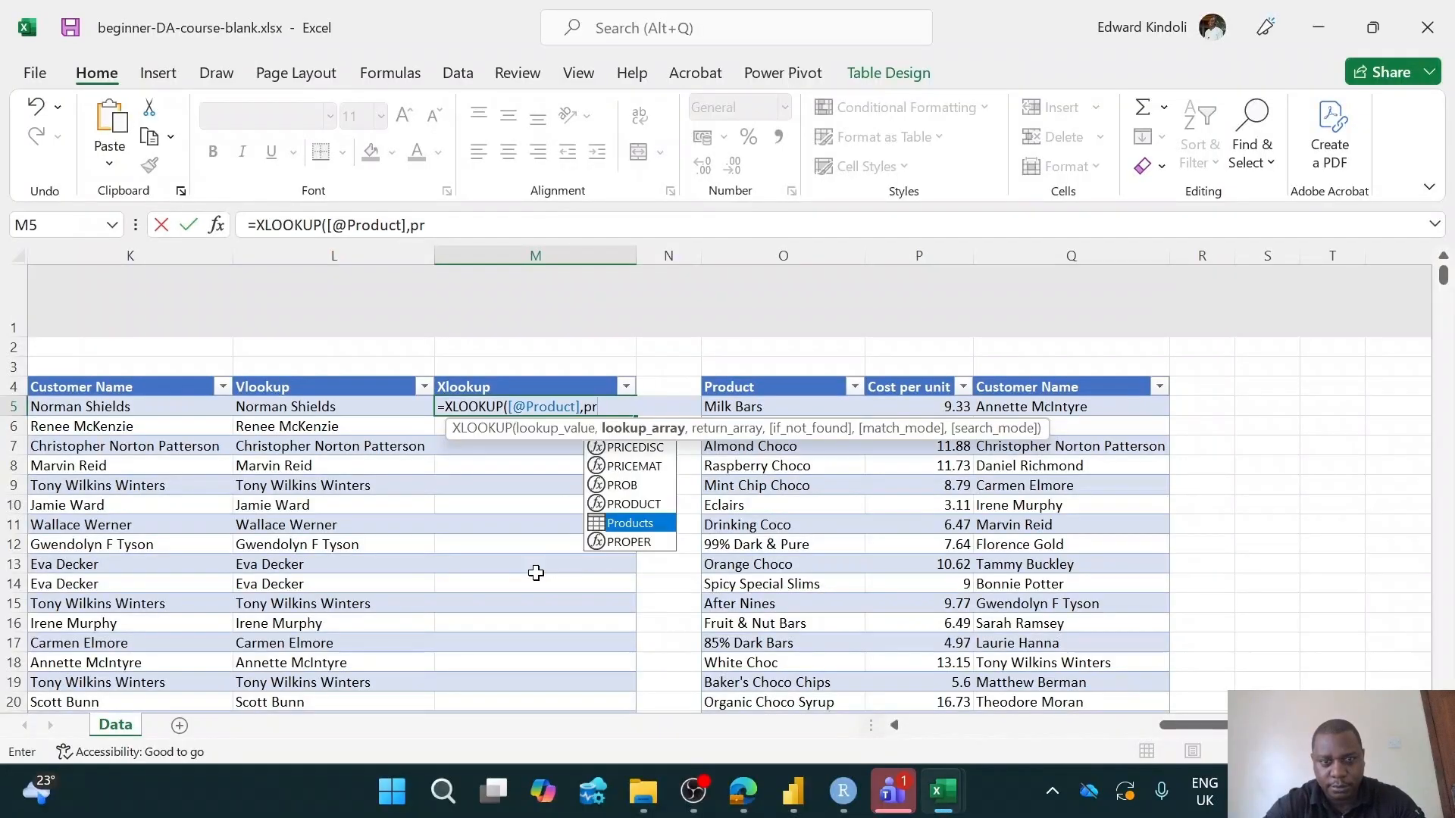
key("Tab")
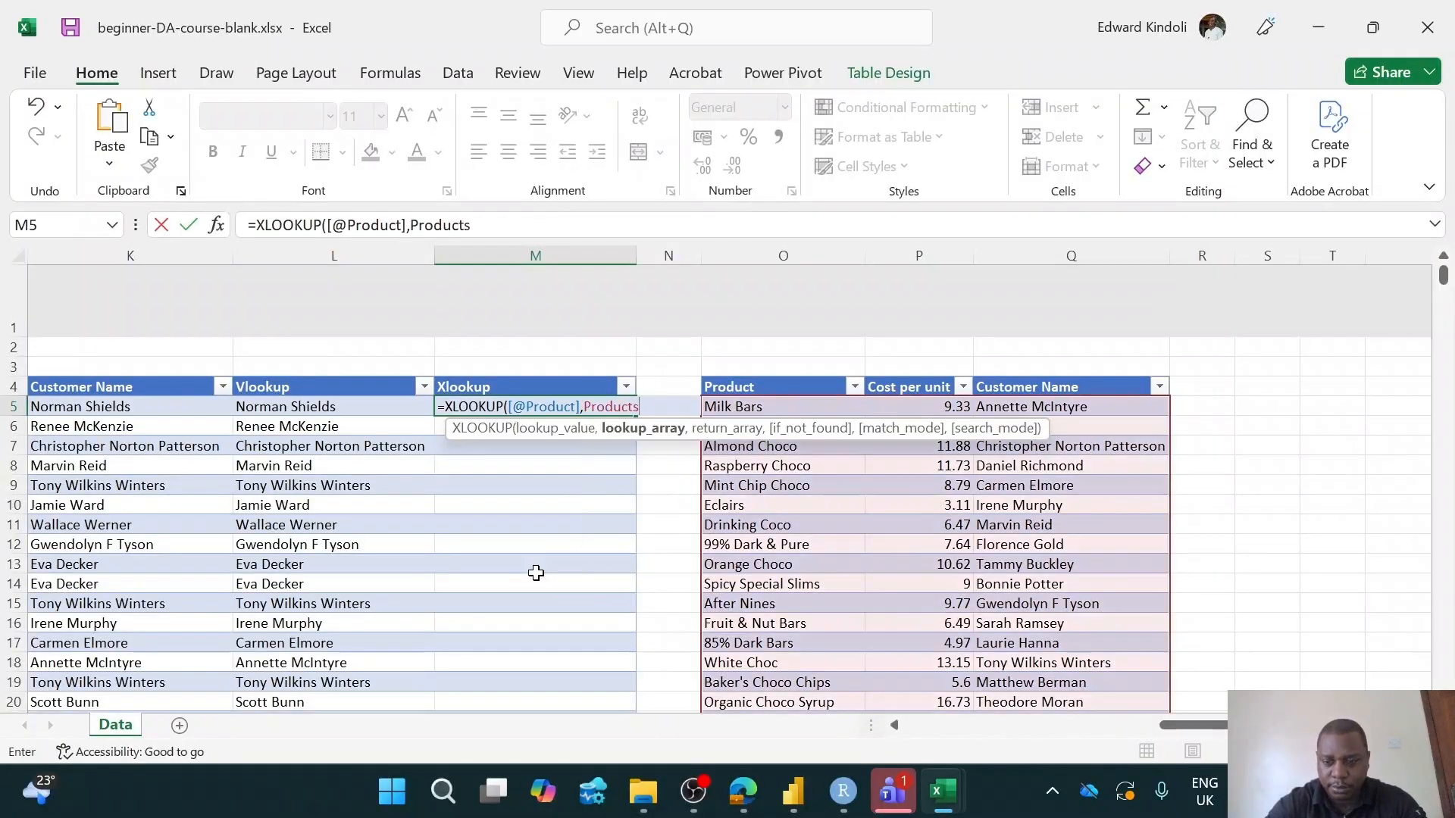
type("[")
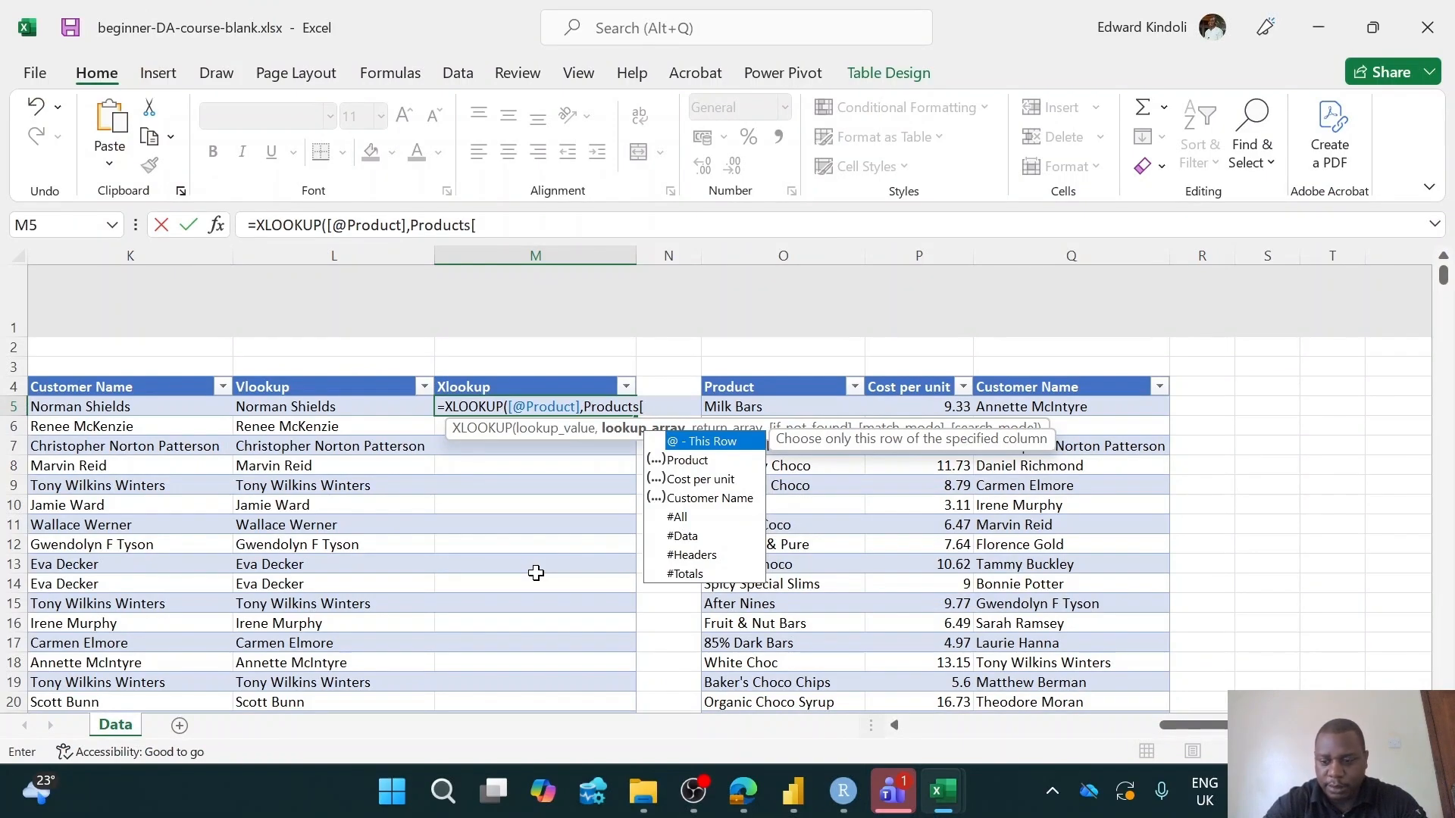
key("Down")
key("Tab")
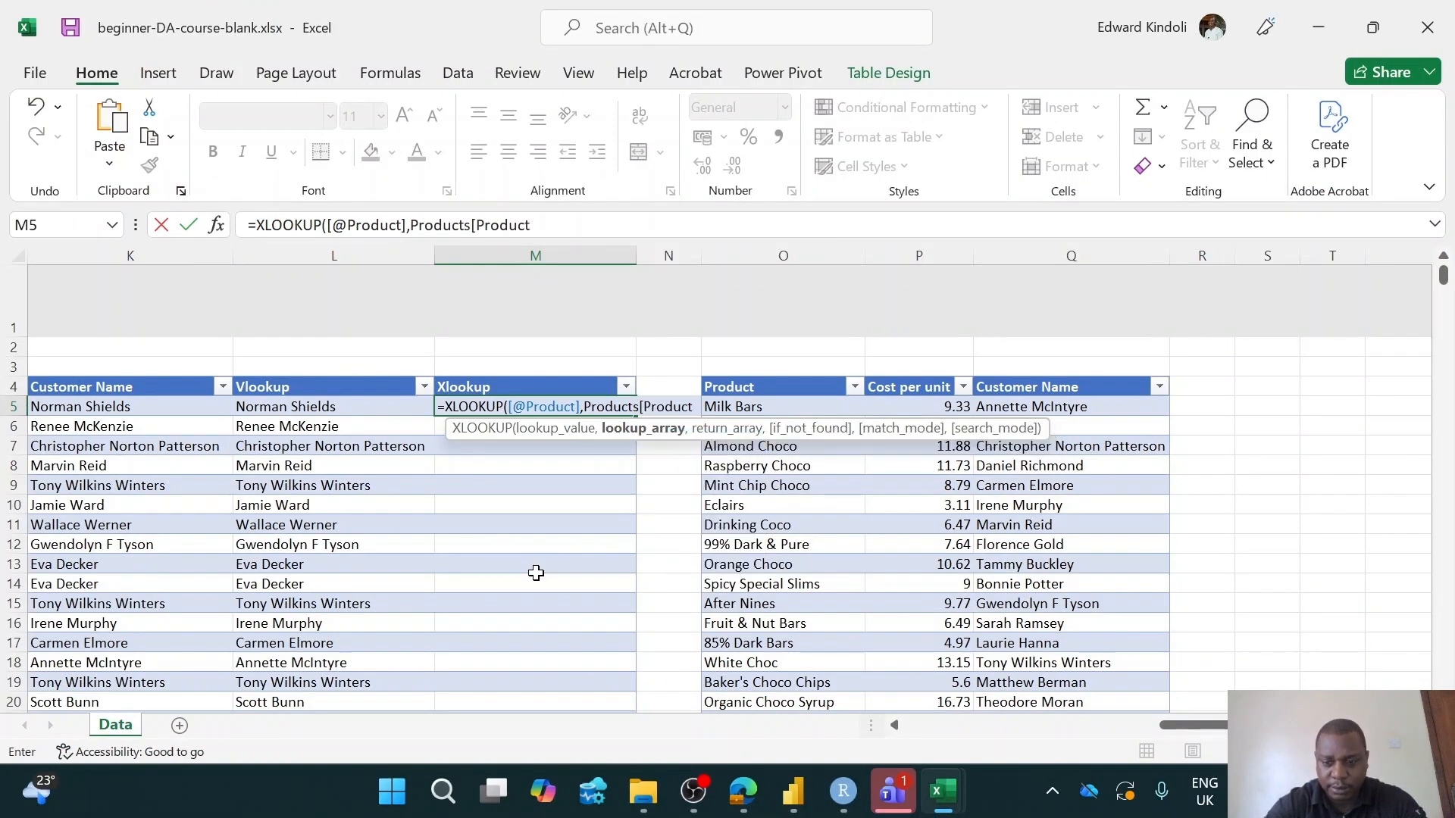
type("]")
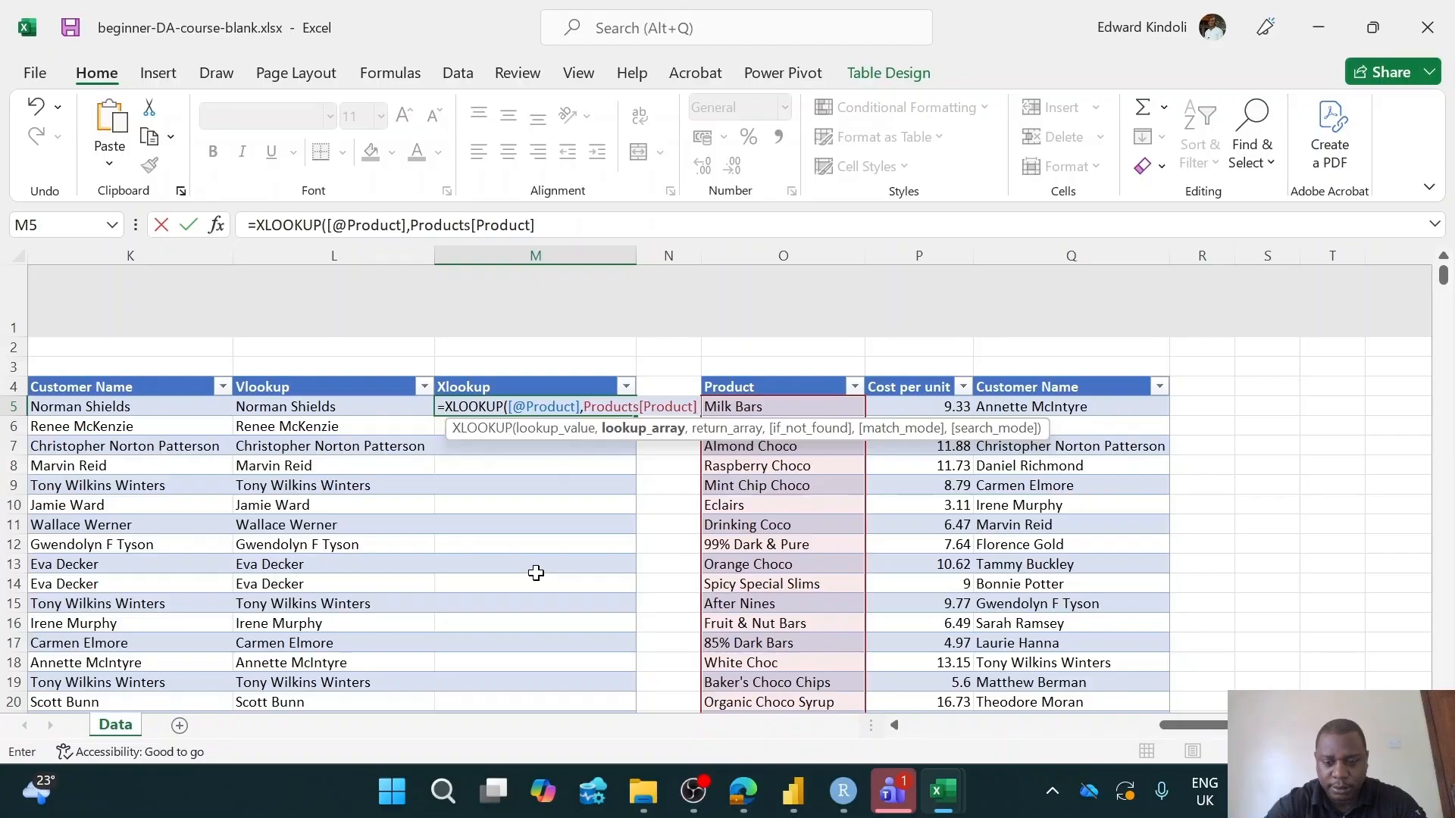
type(",")
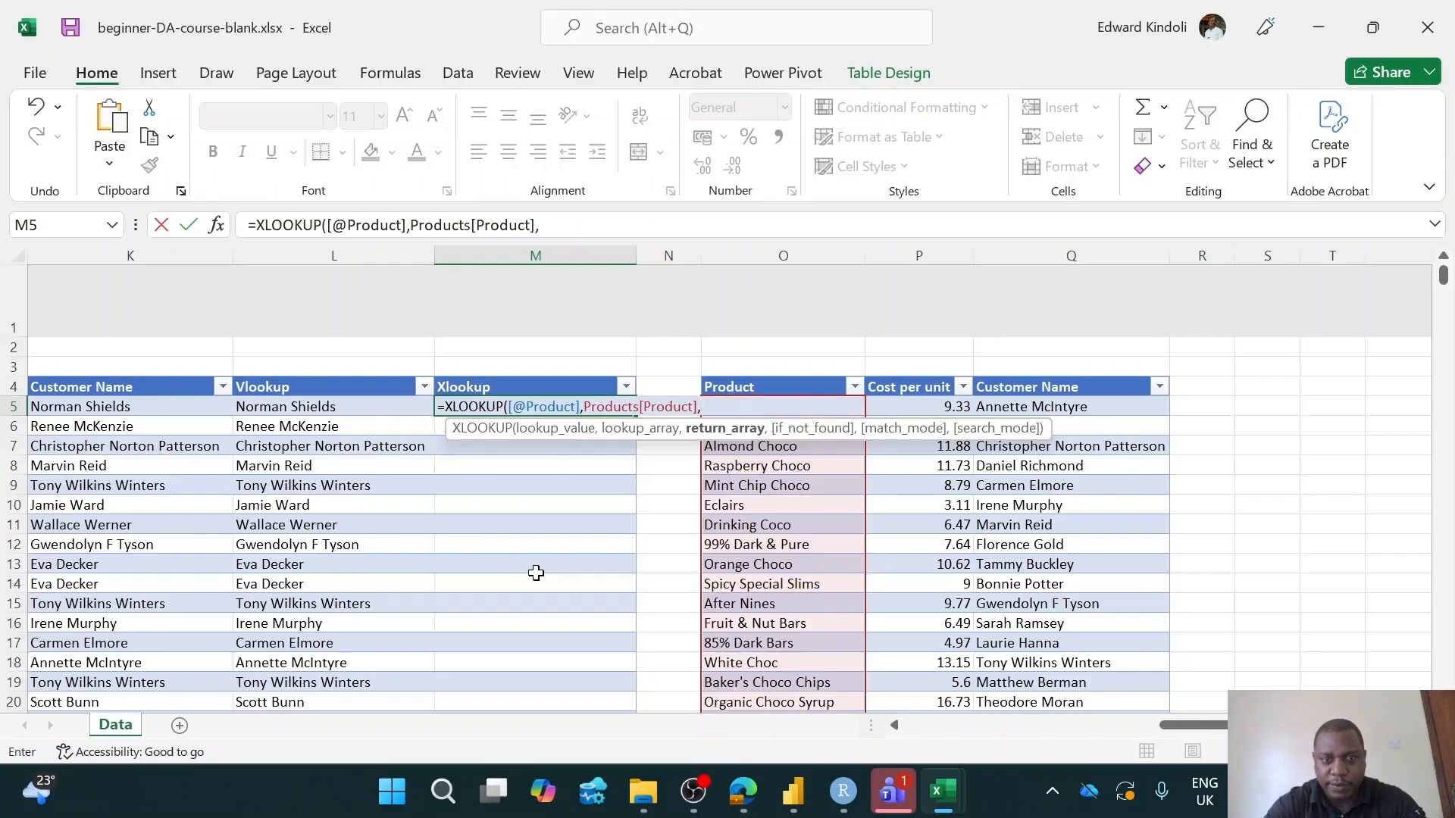
type("pr")
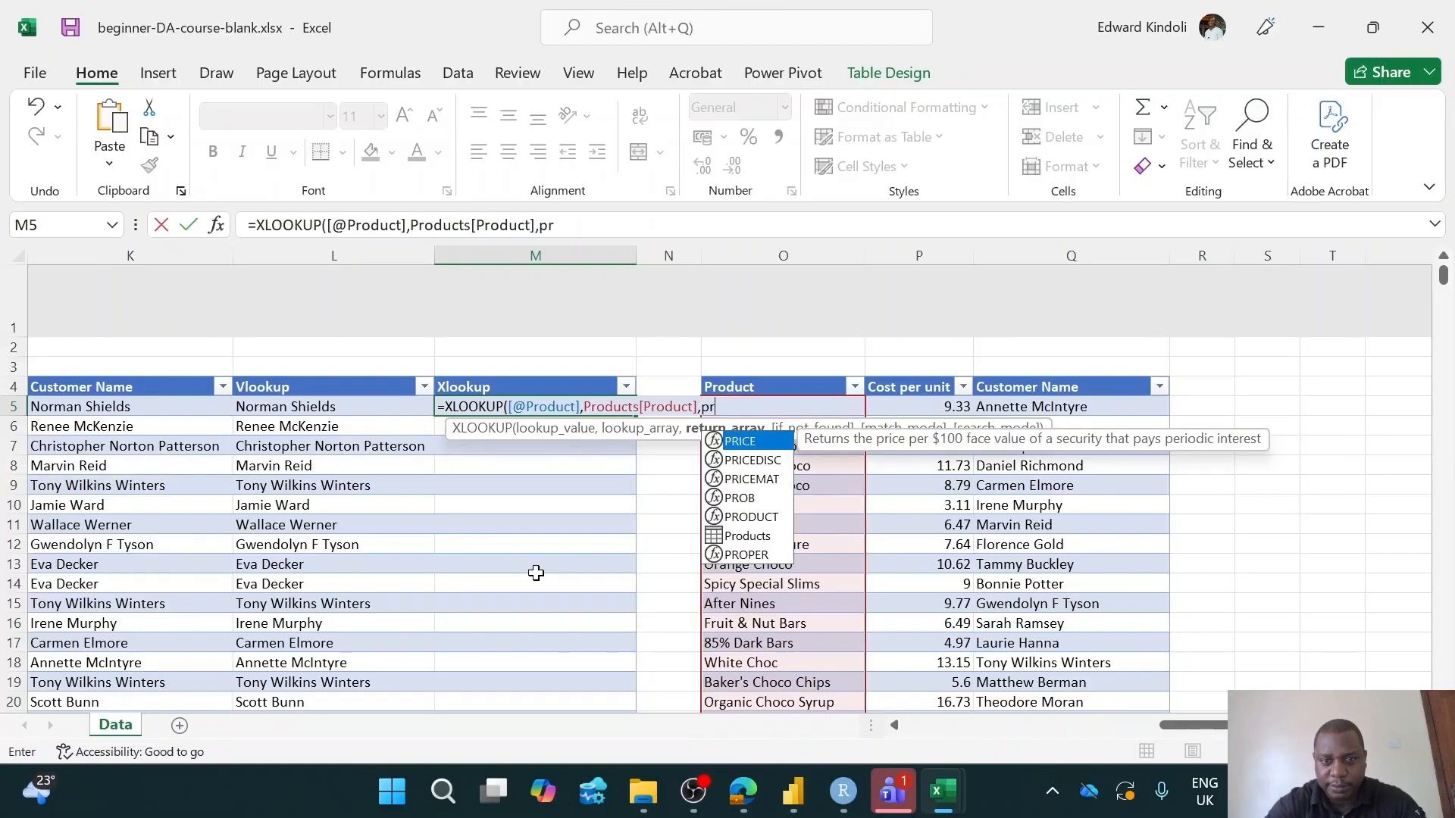
key("BackSpace")
key("BackSpace")
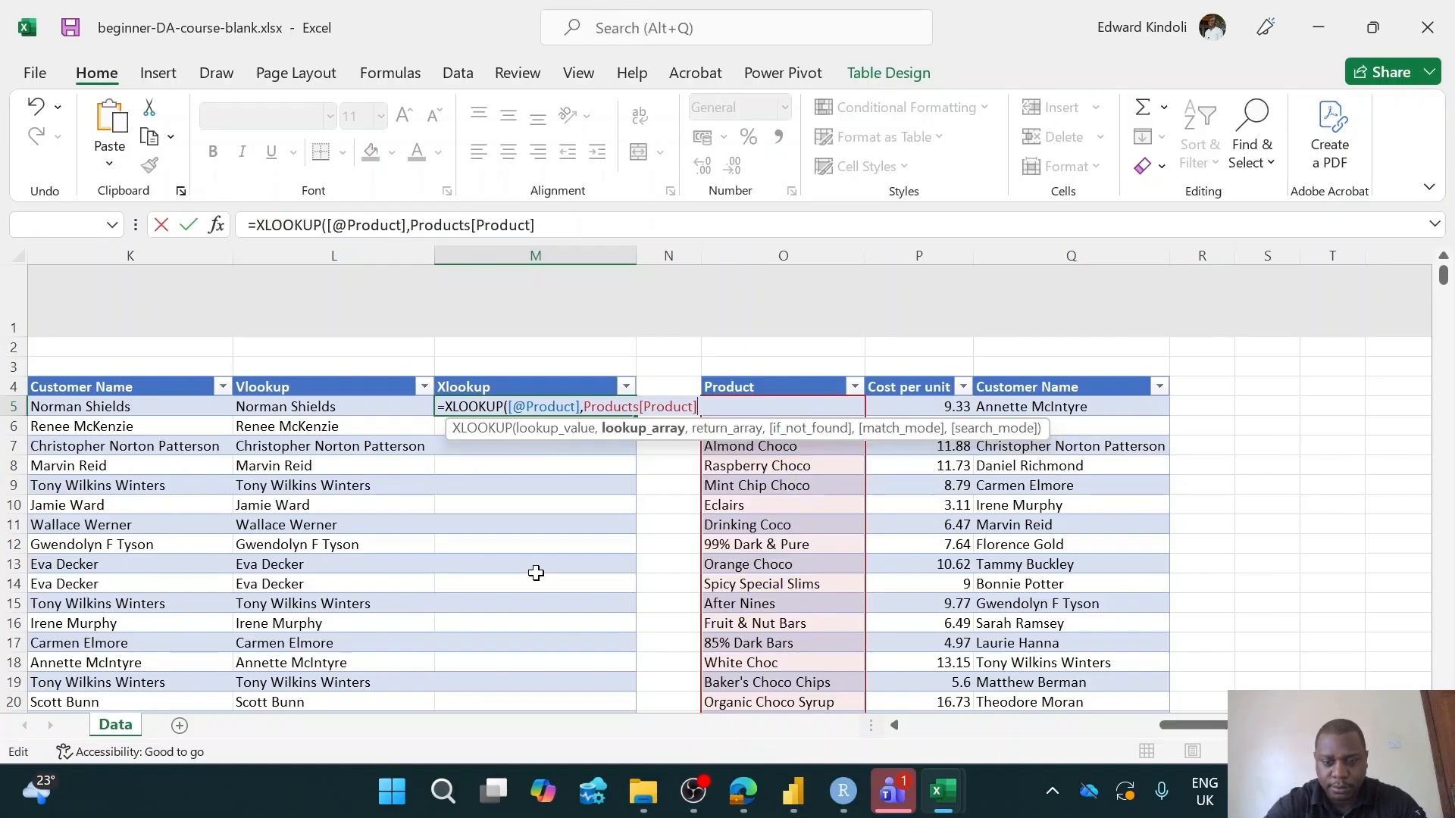
Add Products[Customer Name] as the return array and complete the XLOOKUP formula in M5
type("pr")
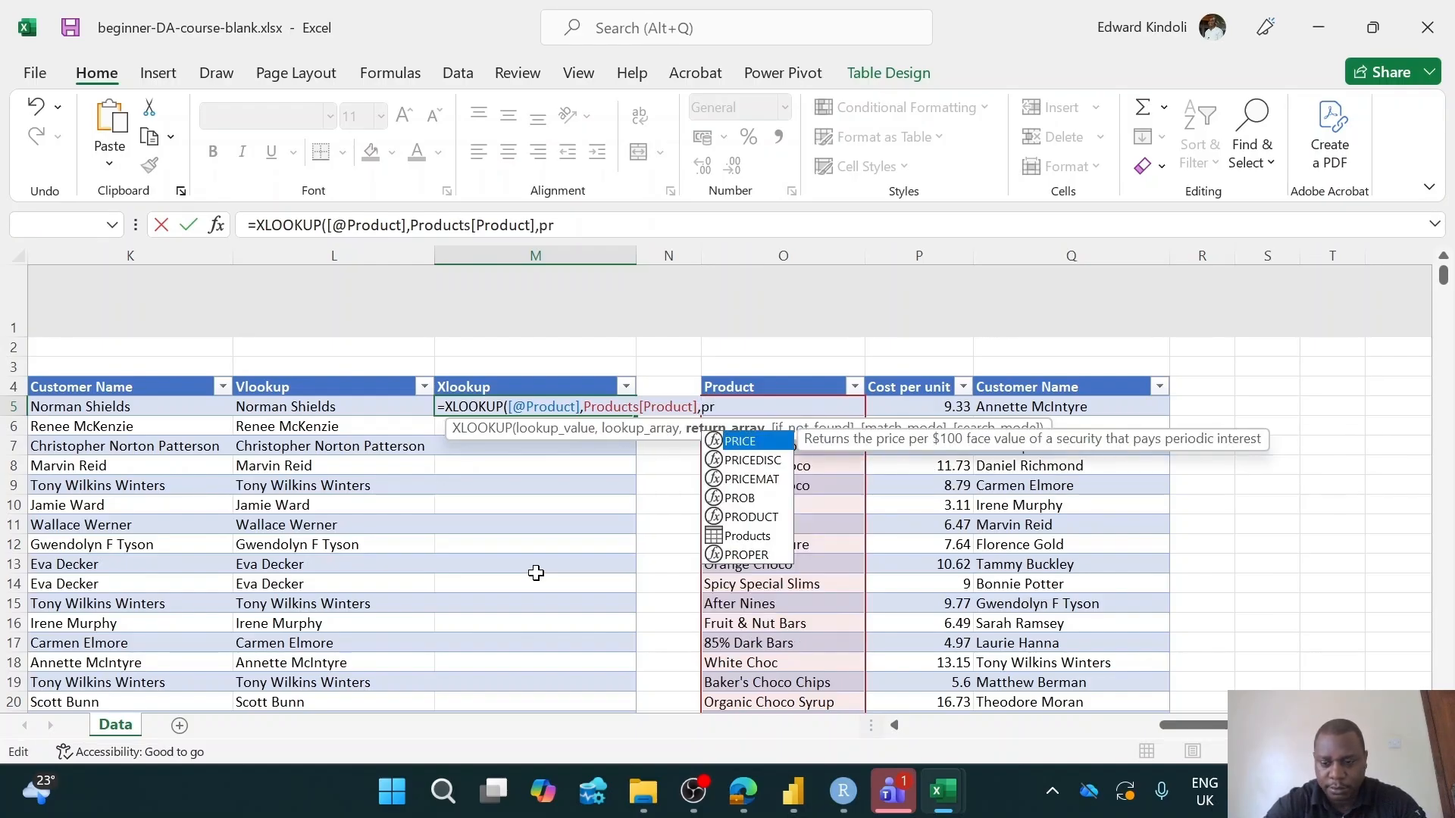
key("Down")
key("Down")
key("Down")
key("Down")
key("Down")
key("Tab")
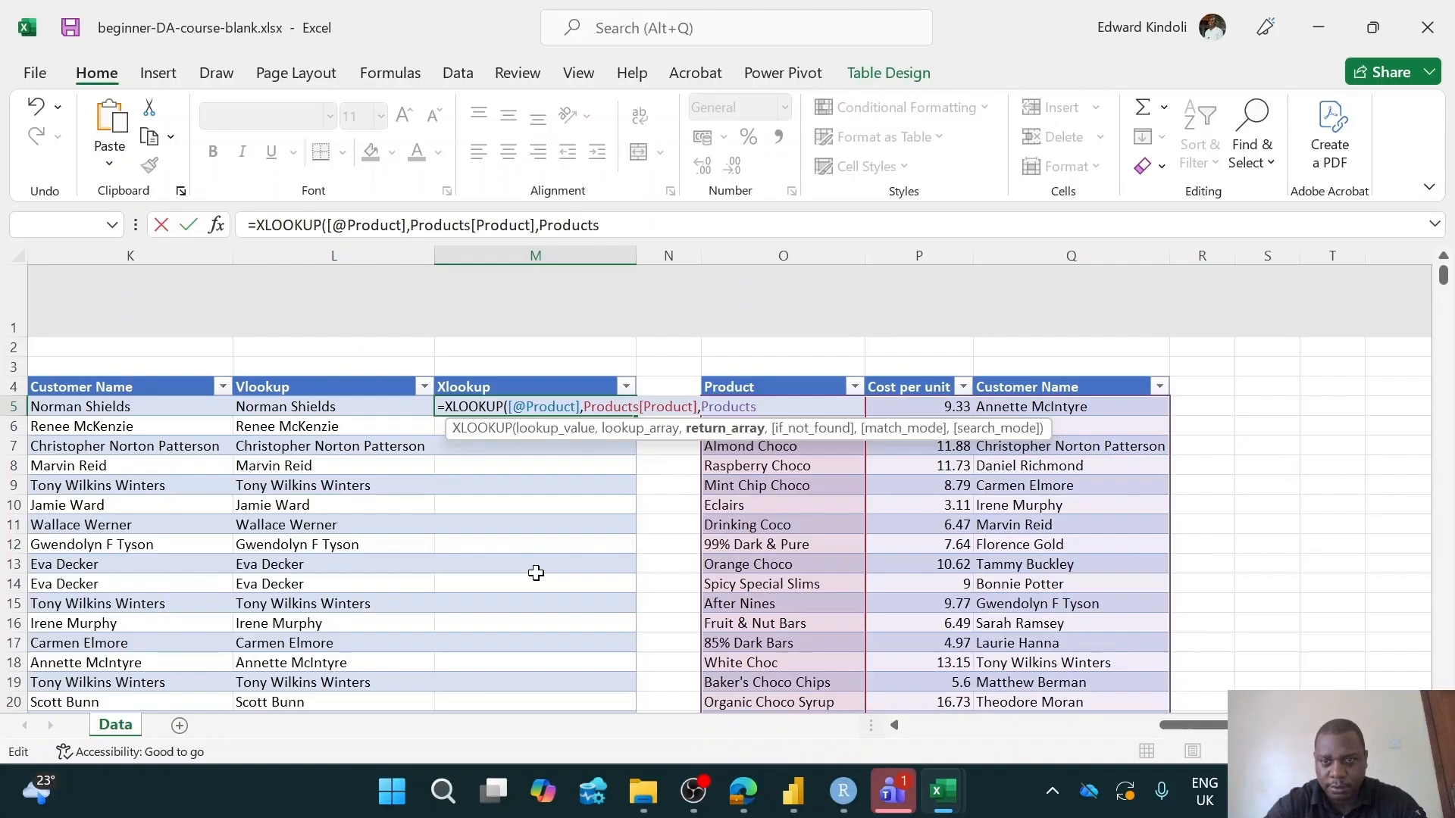
type("[")
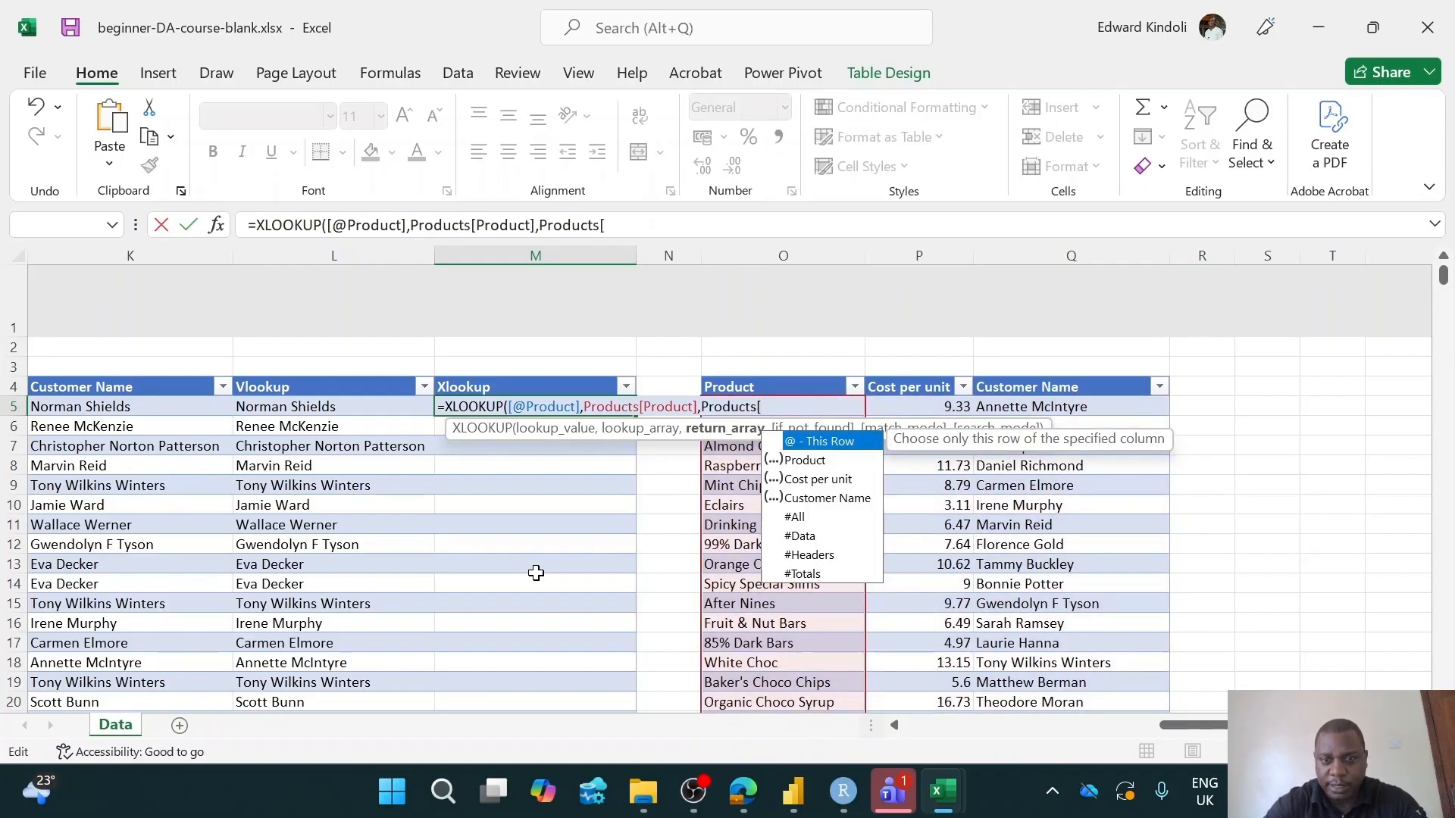
key("Down")
key("Down")
key("Down")
key("Tab")
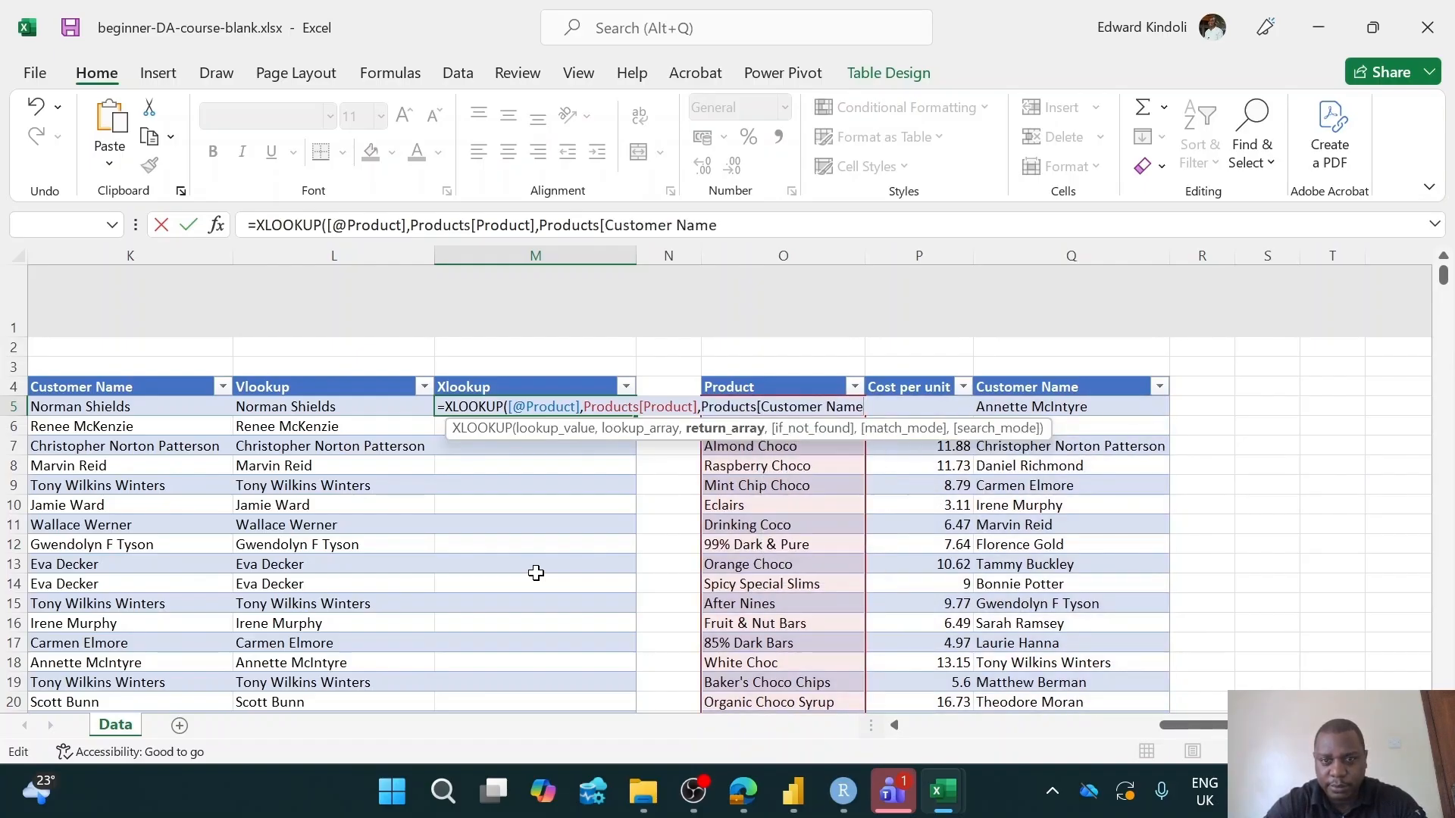
type("]")
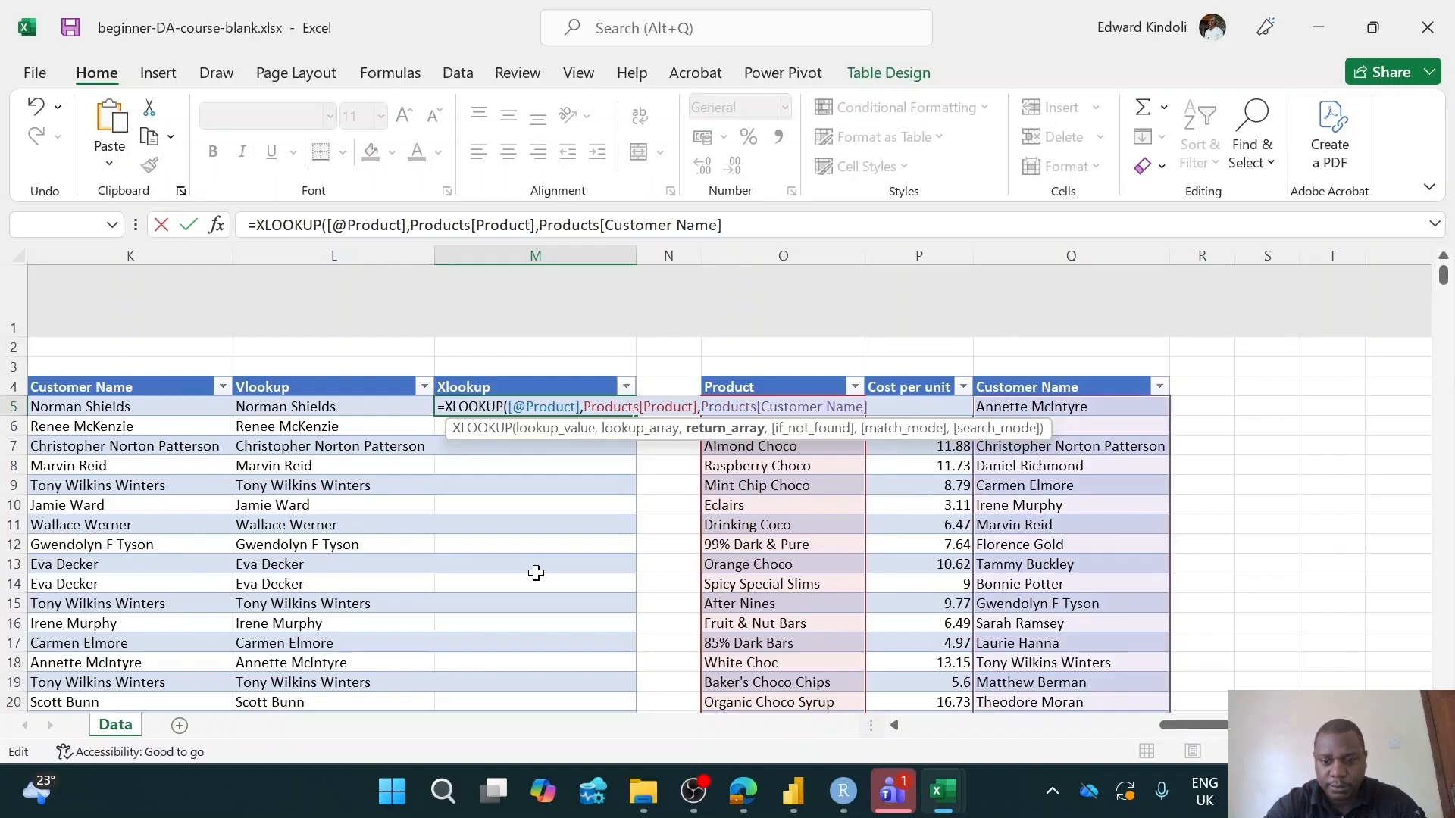
type(")")
key("Return")
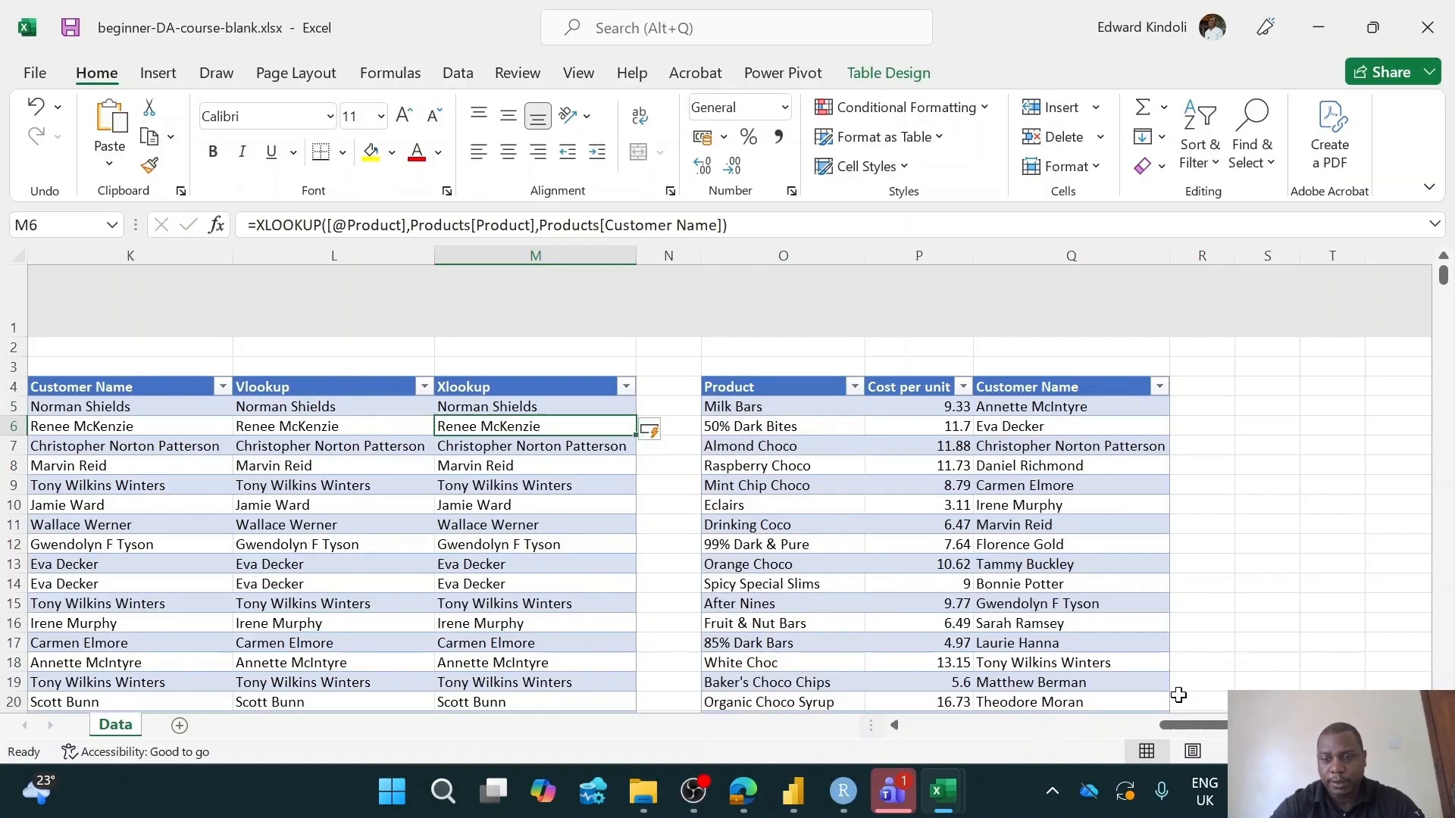
left_click_drag(1186, 726, 1154, 711)
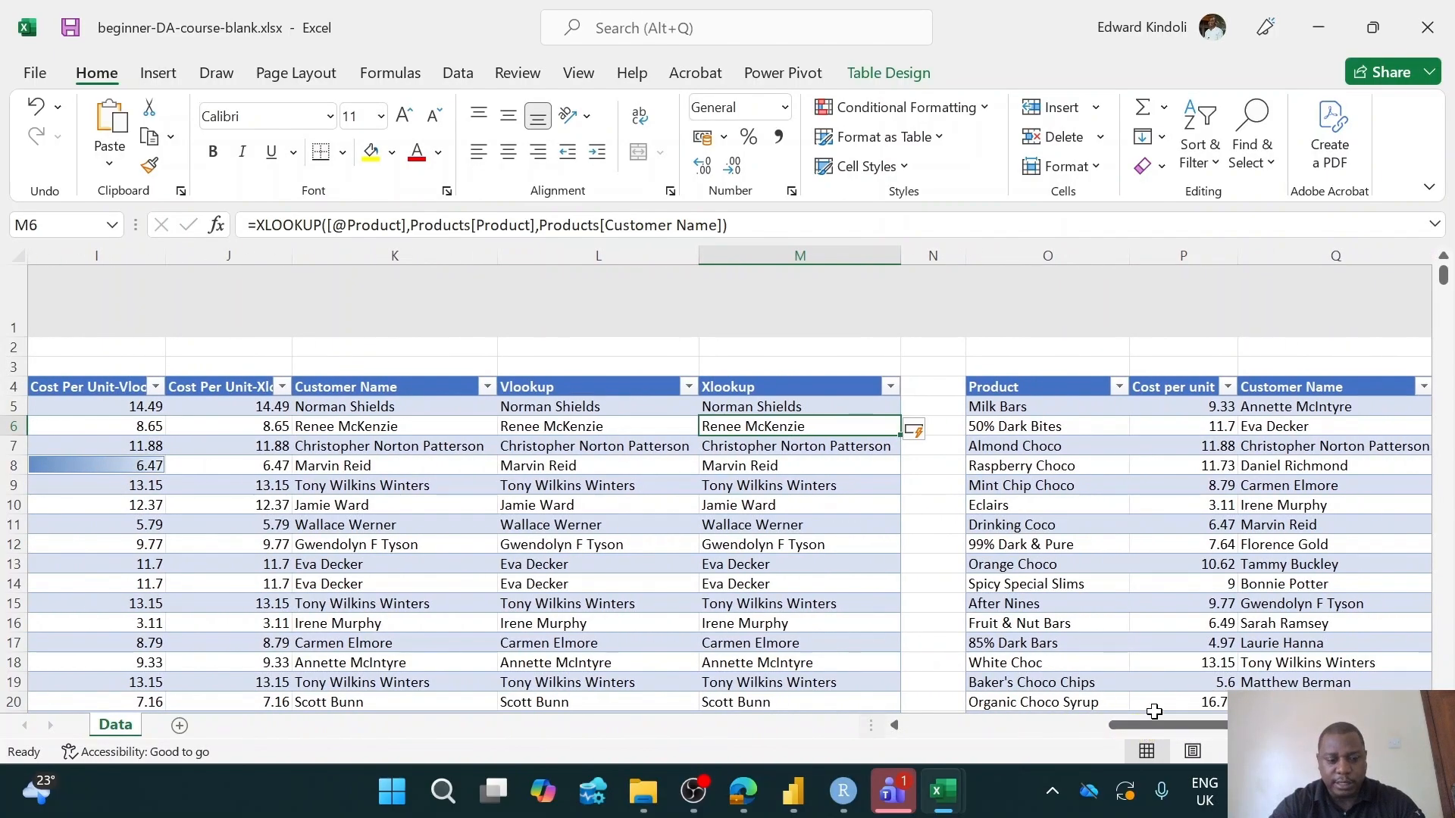